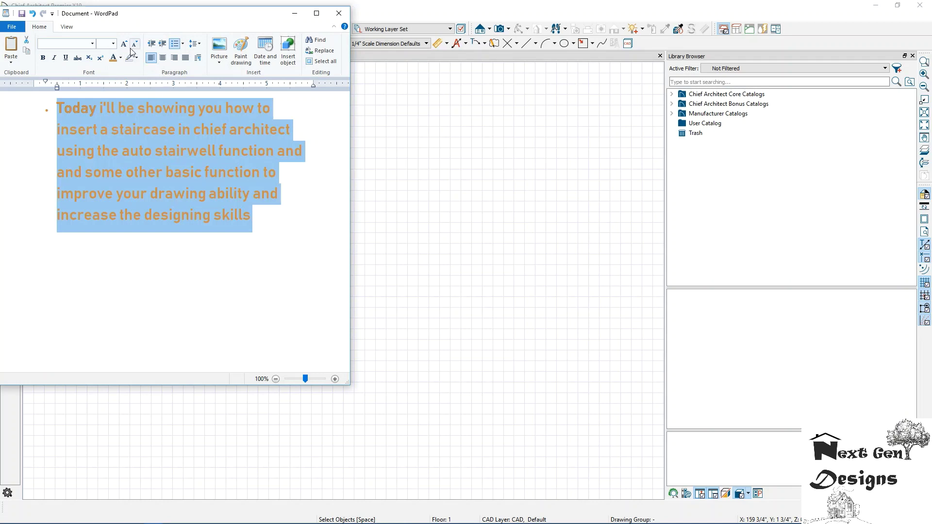
left_click(137, 59)
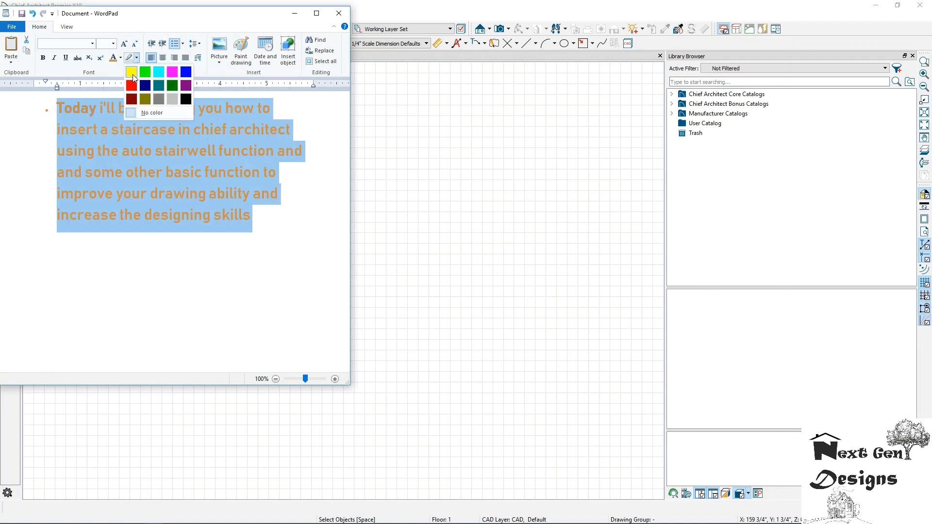
left_click(131, 73)
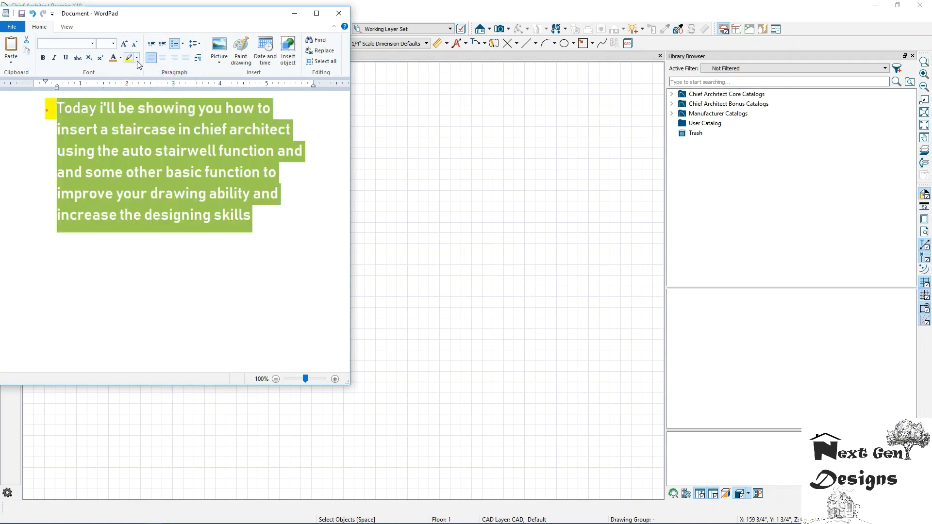
left_click(136, 58)
left_click(136, 113)
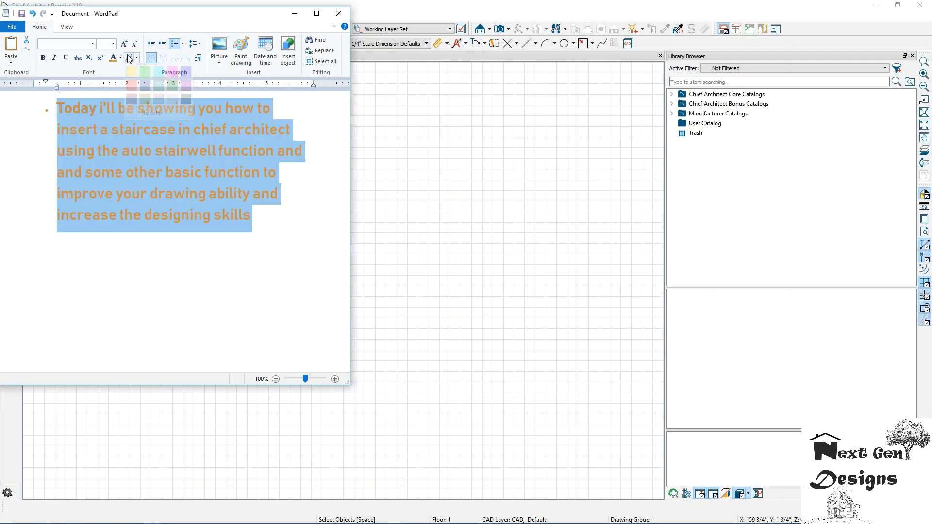
left_click(120, 58)
left_click(264, 242)
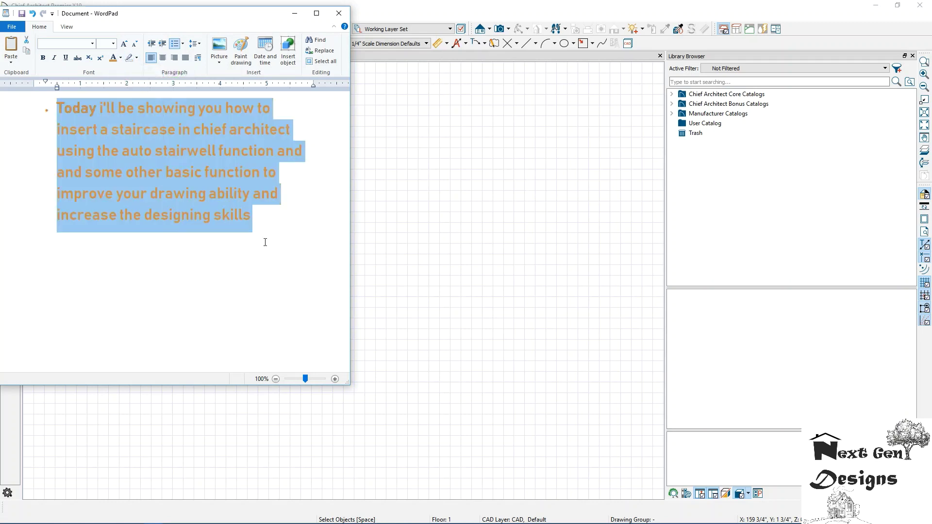
left_click(277, 238)
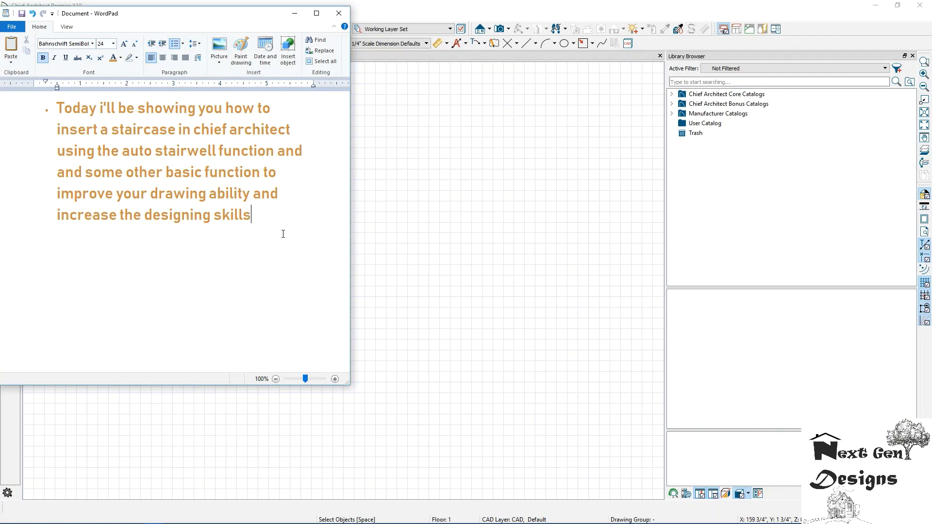
- Switch to Chief Architect and draw a horizontal straight exterior wall about 11' long as the first room's upper side
left_click(364, 233)
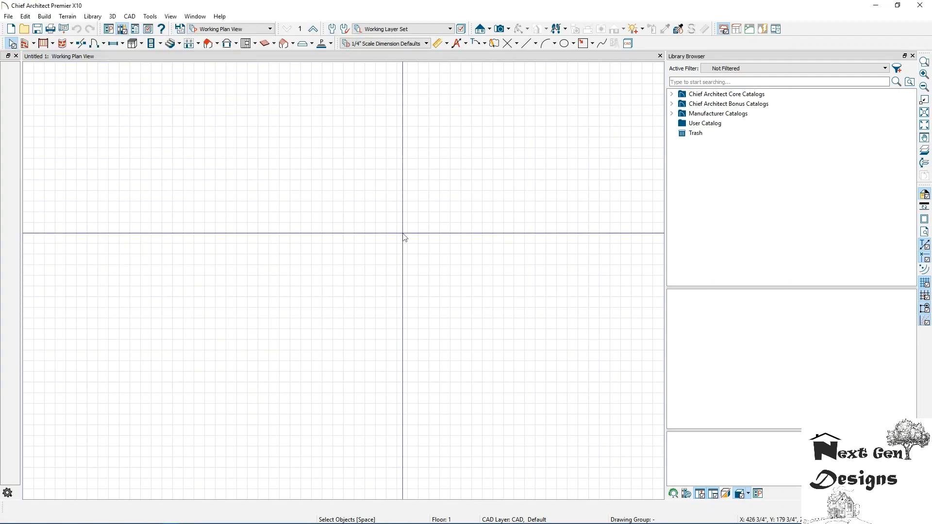
middle_click_drag(405, 237, 206, 68)
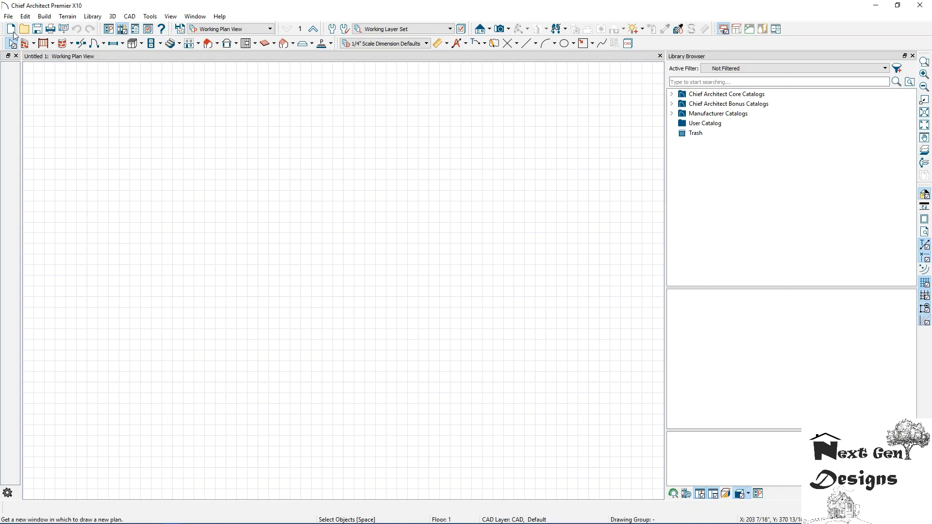
mouse_move(13, 35)
middle_mouse_down()
mouse_move(19, 53)
mouse_move(104, 103)
mouse_move(162, 166)
mouse_move(141, 222)
mouse_move(136, 204)
middle_mouse_up()
mouse_move(128, 206)
left_mouse_down()
mouse_move(443, 209)
mouse_move(225, 210)
mouse_move(247, 216)
left_mouse_up()
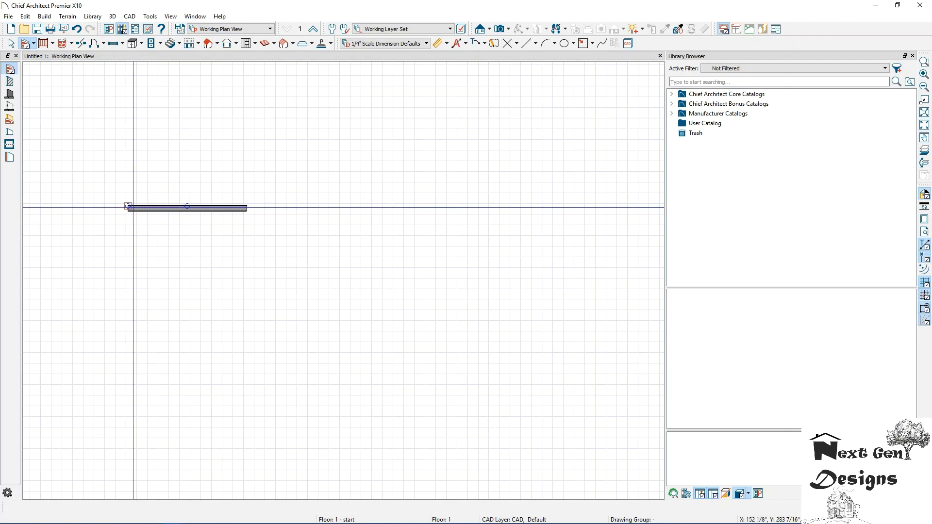
key("space")
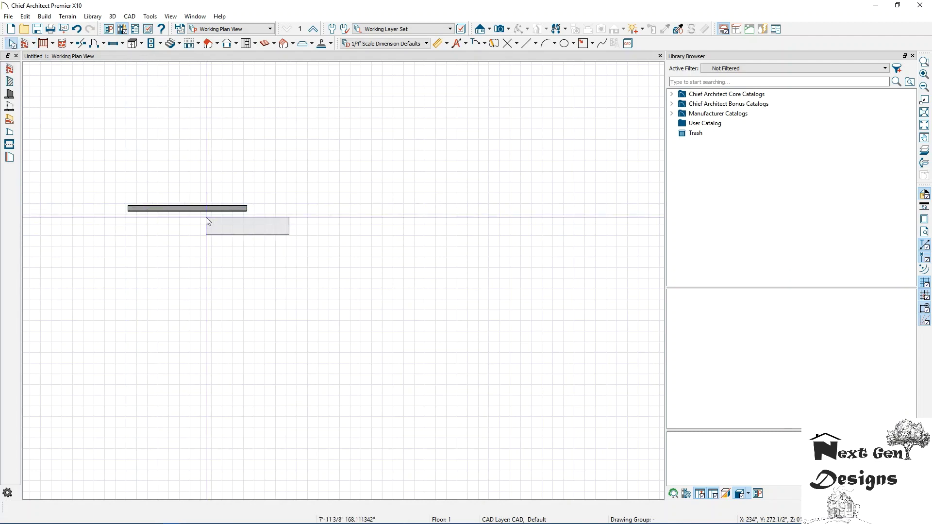
left_click_drag(208, 221, 176, 227)
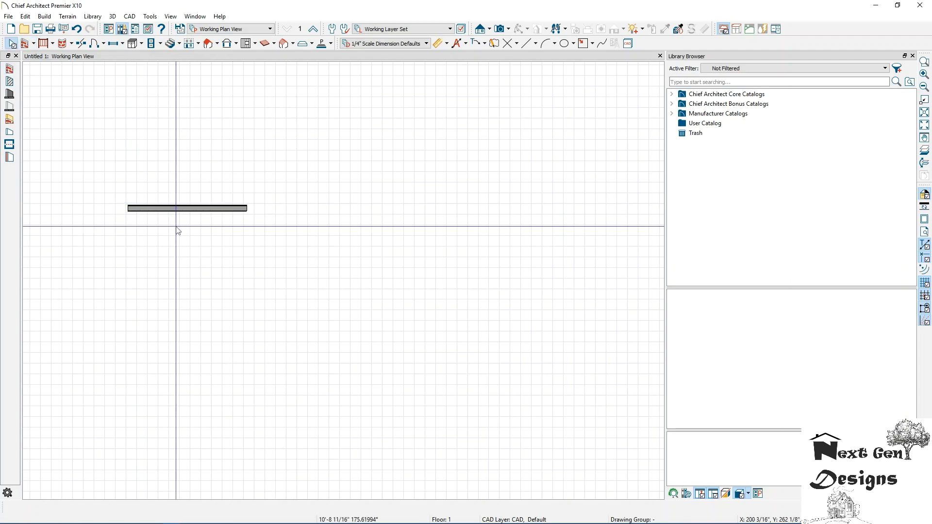
- Draw the remaining straight exterior walls to close the first wall into a square room about 11'-2" wide
left_click(9, 70)
mouse_move(127, 208)
left_mouse_down()
mouse_move(129, 352)
mouse_move(129, 326)
mouse_move(250, 325)
left_mouse_up()
left_click_drag(250, 326, 252, 208)
scroll(272, 217, "down", 1)
middle_click_drag(263, 251, 241, 308)
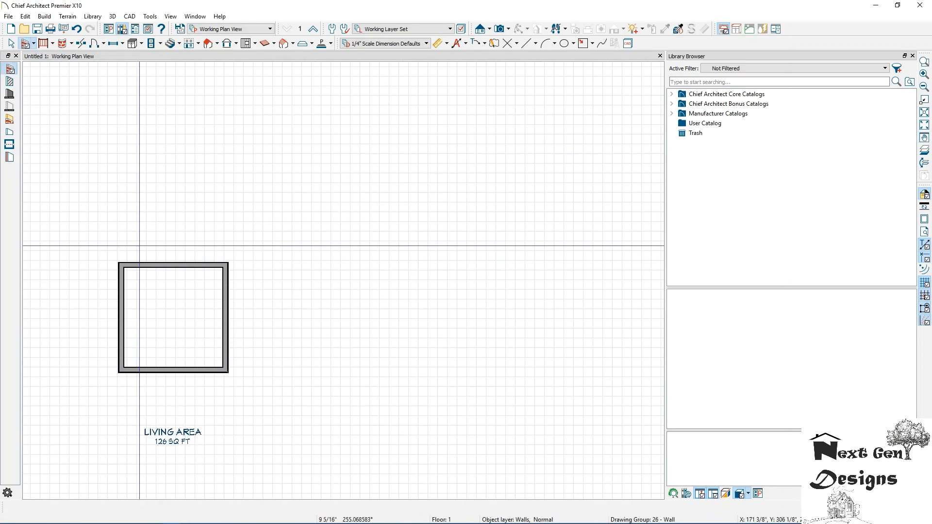
left_click_drag(120, 263, 120, 200)
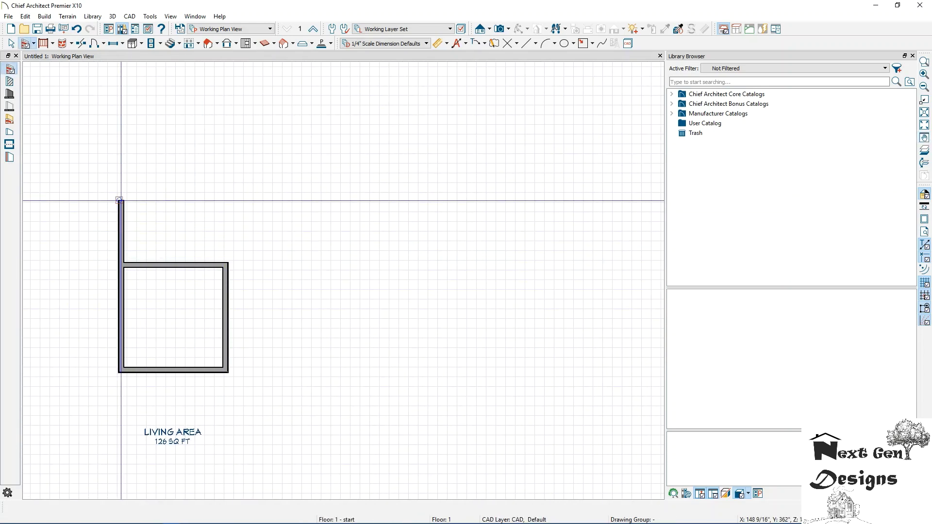
left_click(11, 70)
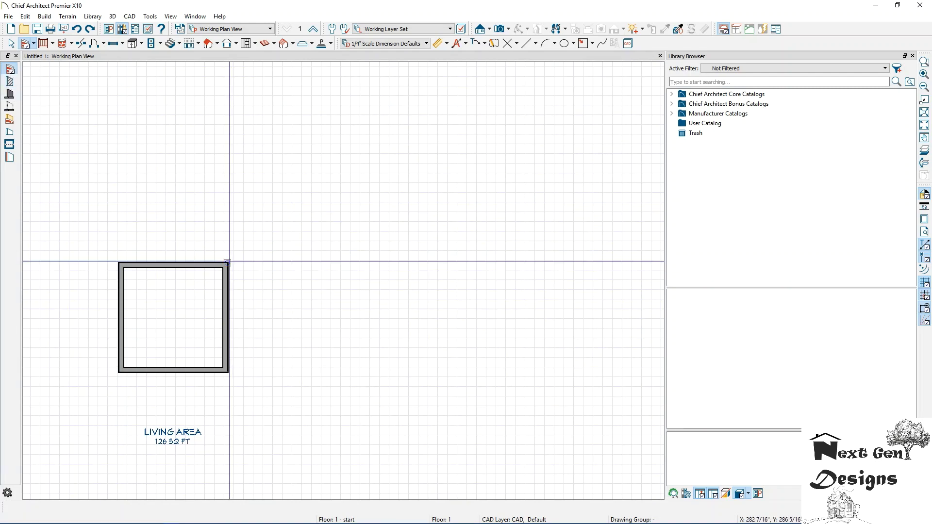
left_click_drag(226, 265, 326, 356)
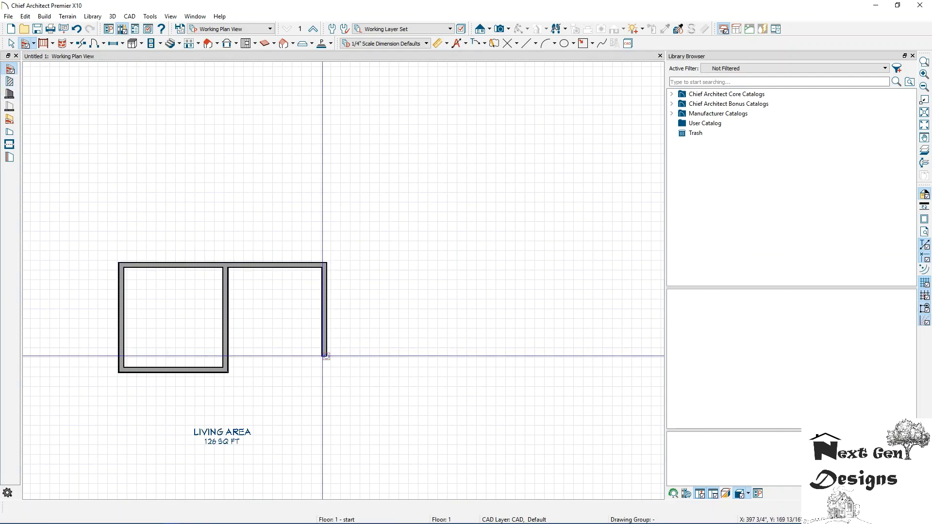
key("ctrl+z")
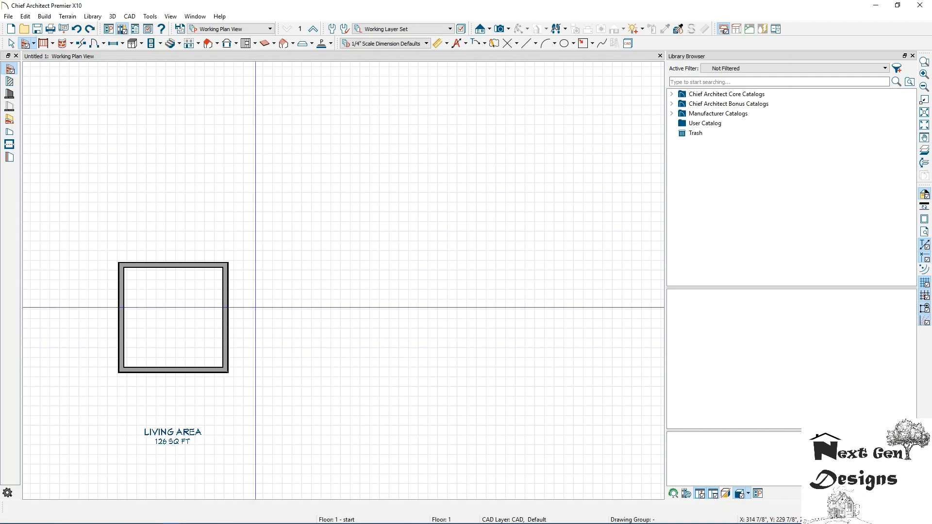
- Add two adjoining rooms in a row to the right of the square room, about 7'-9" and 11'-6" wide, using straight exterior walls
left_click_drag(226, 265, 300, 266)
mouse_move(301, 266)
left_mouse_down()
mouse_move(290, 380)
mouse_move(301, 371)
left_mouse_up()
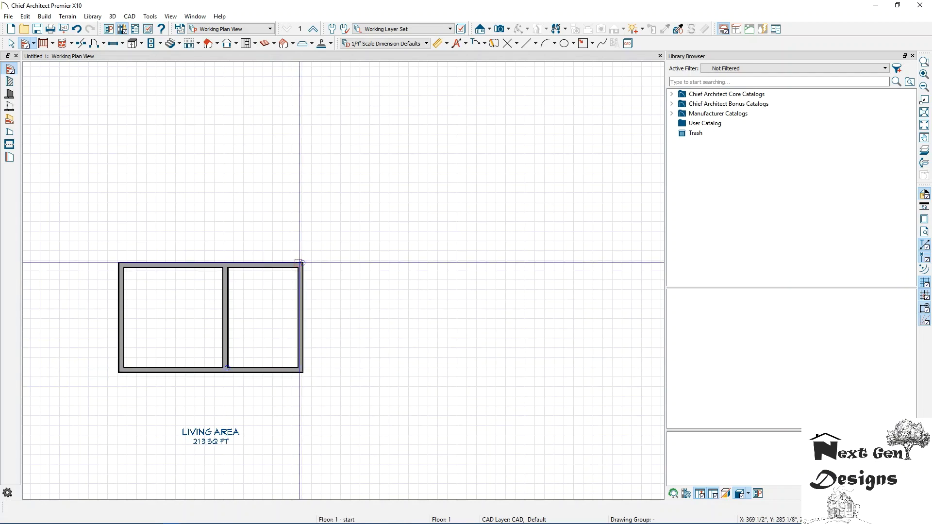
left_click_drag(301, 265, 382, 266)
double_click(381, 266)
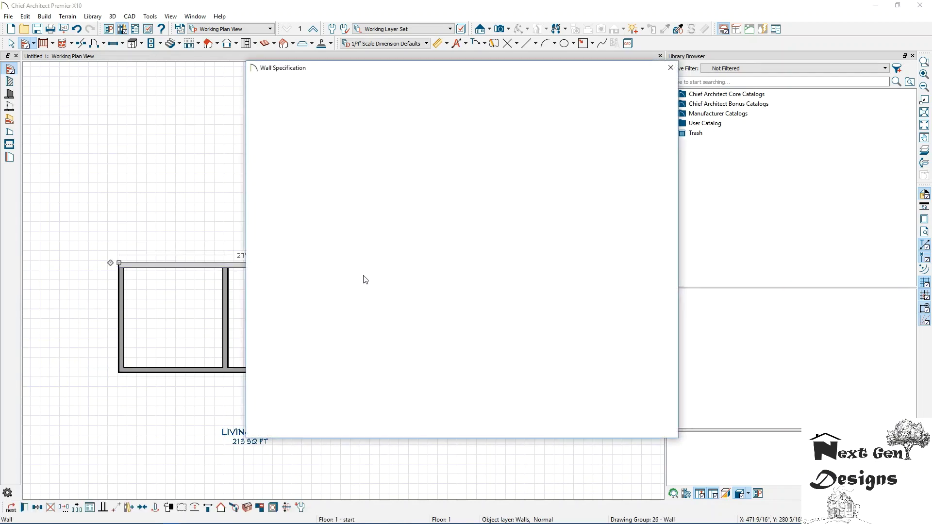
left_click(671, 71)
left_click_drag(381, 262, 415, 265)
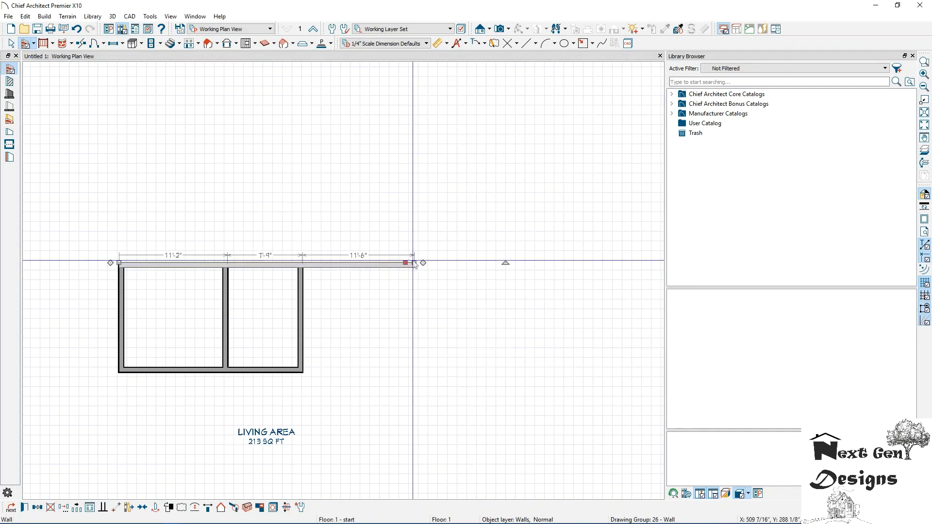
left_click(10, 70)
mouse_move(414, 264)
left_mouse_down()
mouse_move(419, 379)
mouse_move(297, 372)
left_mouse_up()
- Draw stepped exterior walls up and around from the third room's upper right corner, and extend the left outer wall up level with the step
scroll(283, 281, "up", 1)
middle_click_drag(283, 281, 334, 368)
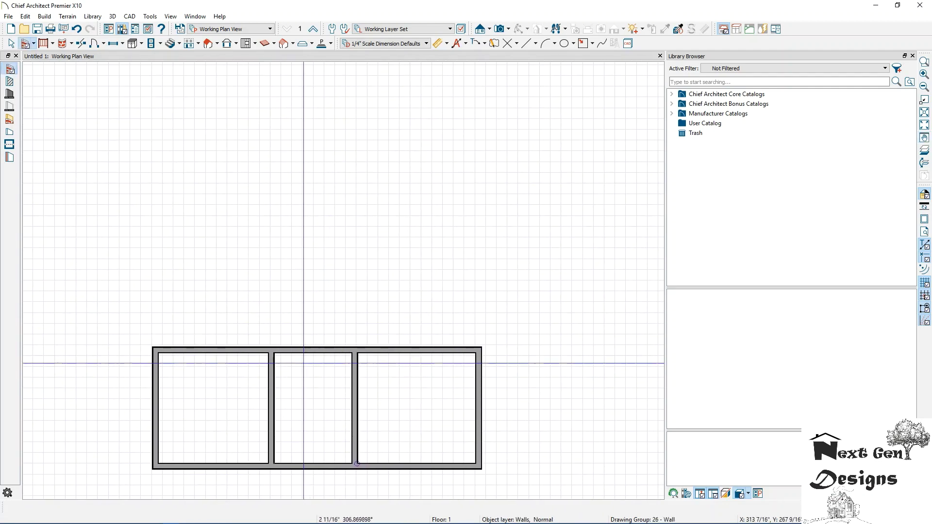
left_click_drag(475, 348, 366, 276)
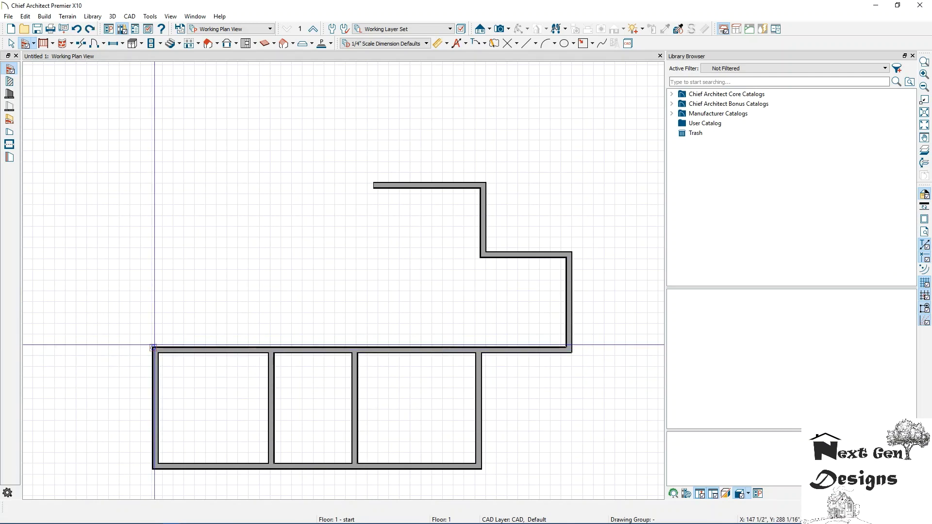
left_click_drag(155, 349, 155, 253)
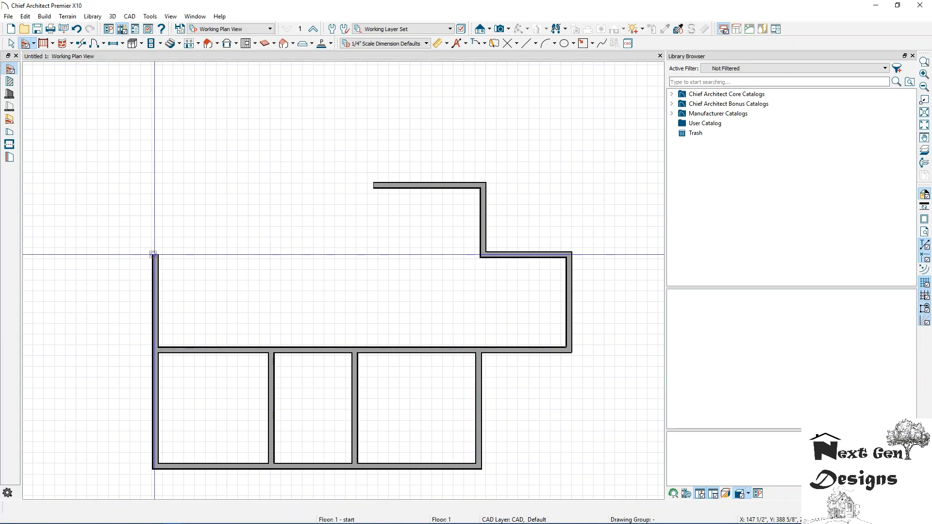
left_click_drag(154, 254, 154, 253)
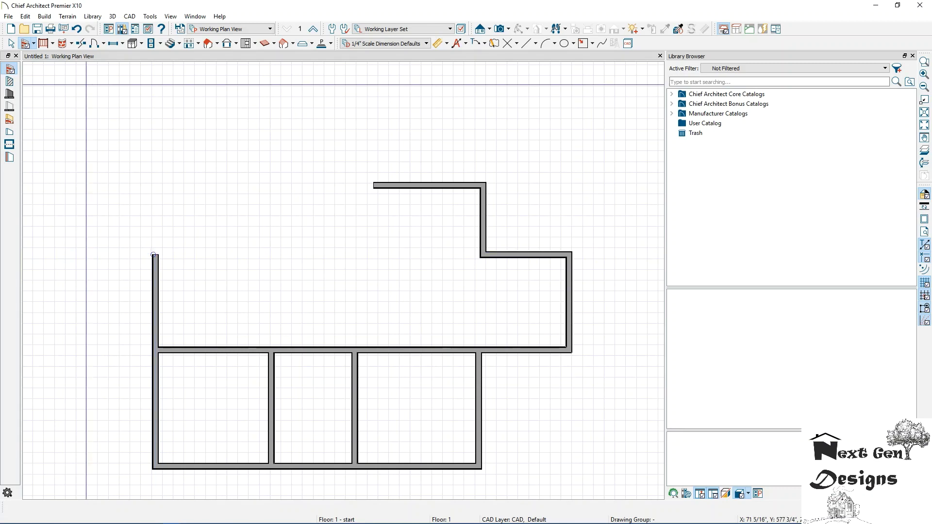
- Close the large upper room with straight walls down the bump-out's left side and across to the left outer wall, and extend that wall upward
left_click(61, 44)
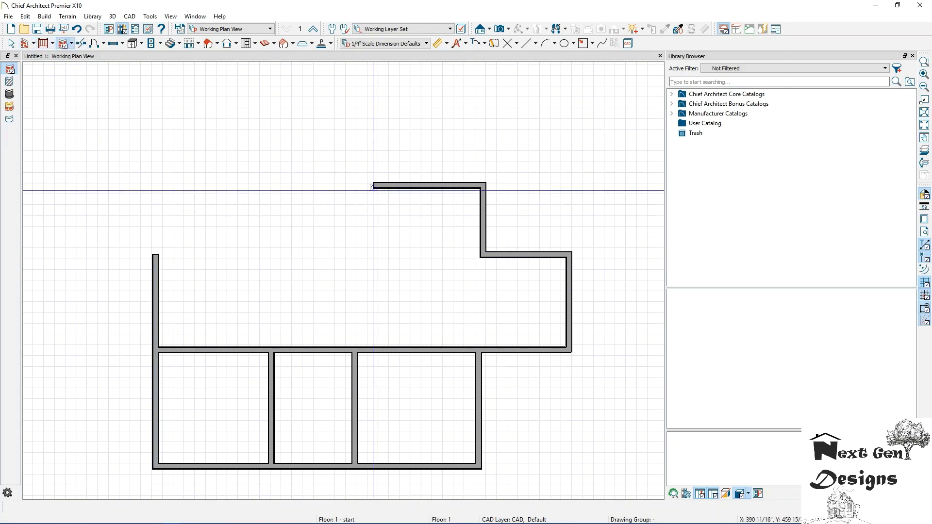
left_click(26, 44)
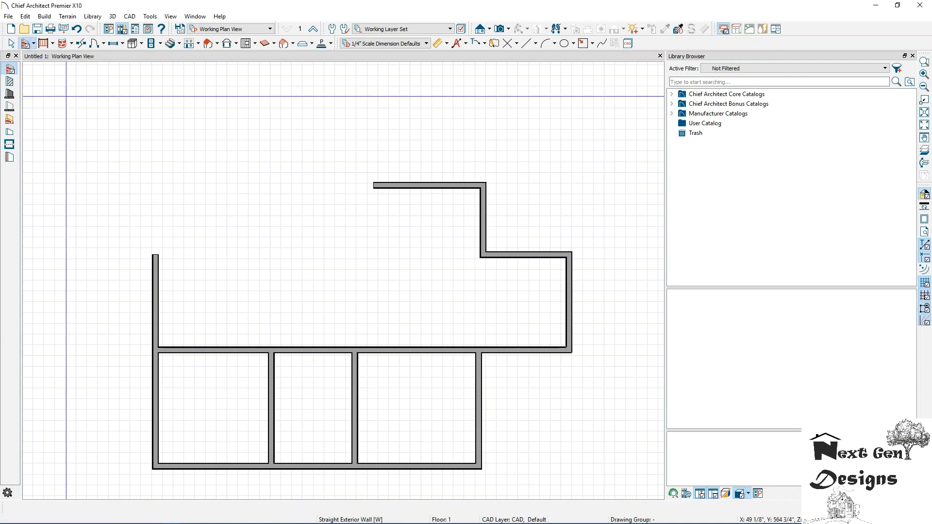
left_click_drag(373, 187, 157, 145)
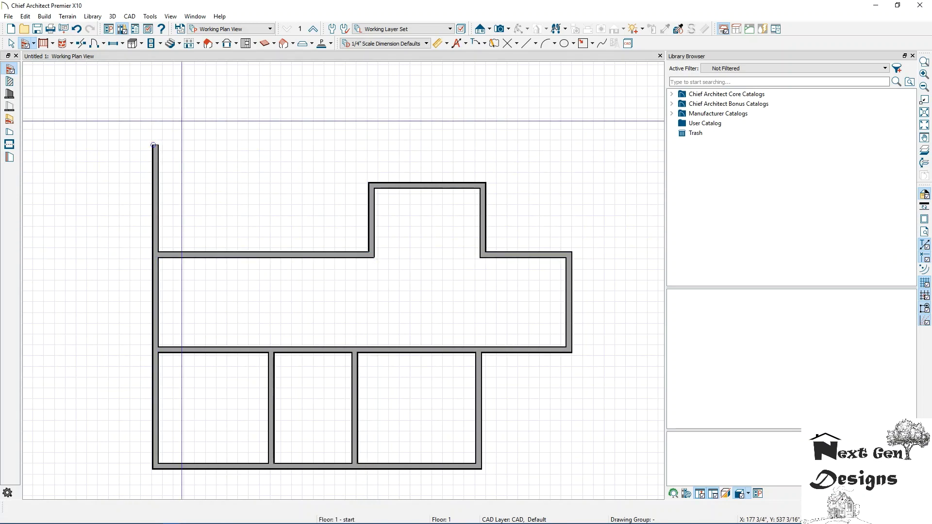
- Set the bump-out's upper wall length to 12' and extend its left side wall about 3'-6" upward
left_click(12, 44)
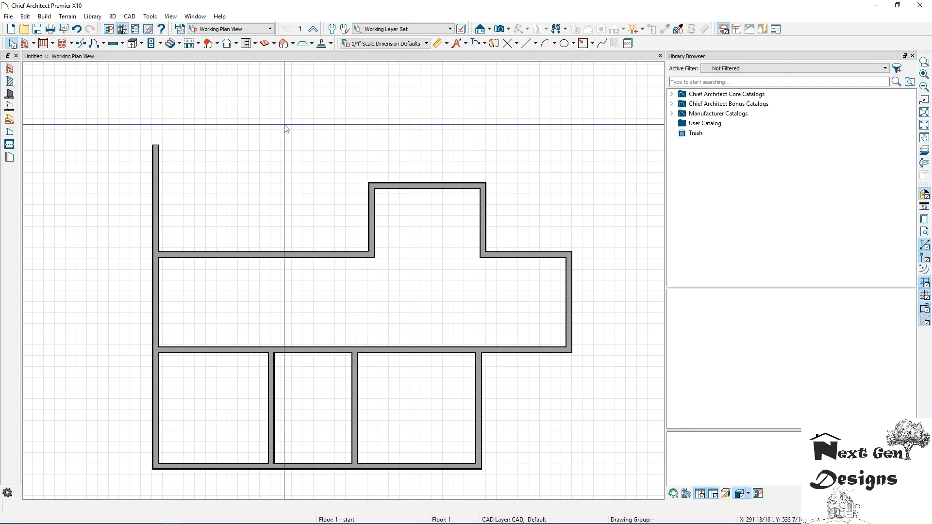
left_click(429, 186)
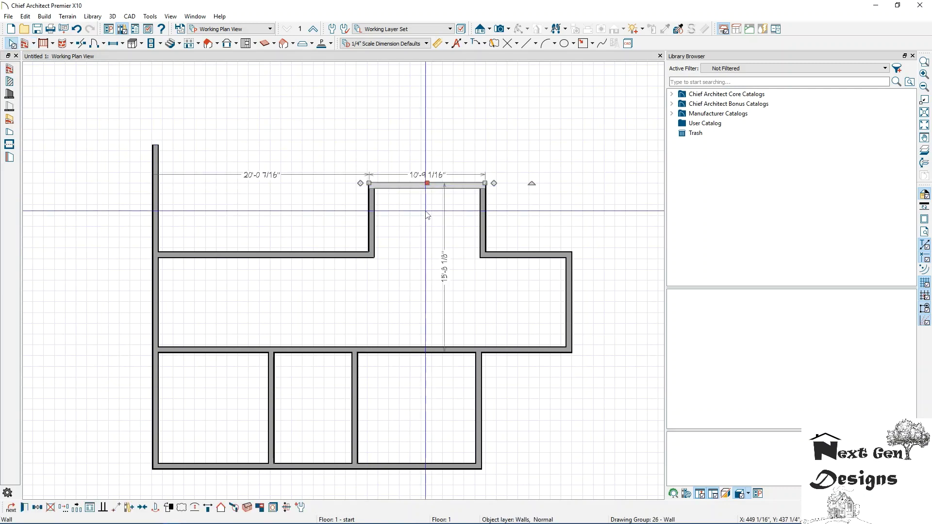
left_click(415, 175)
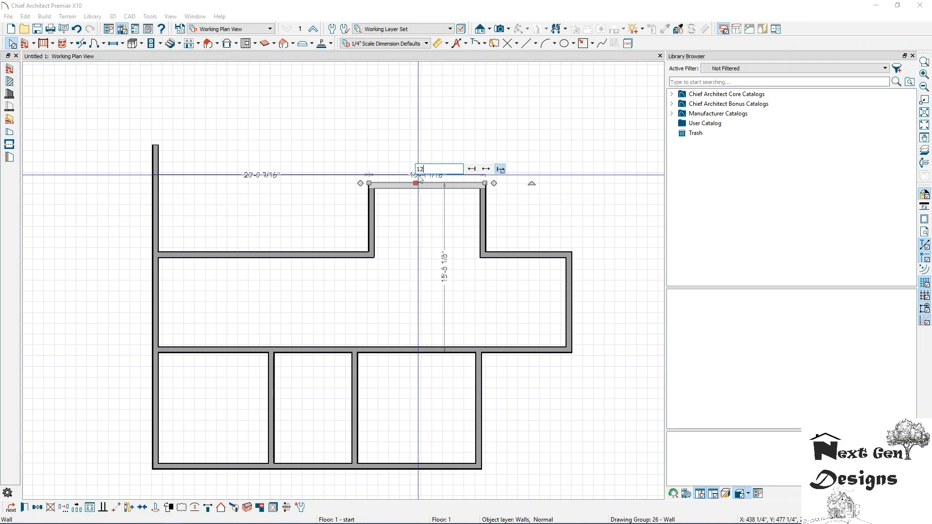
key("Return")
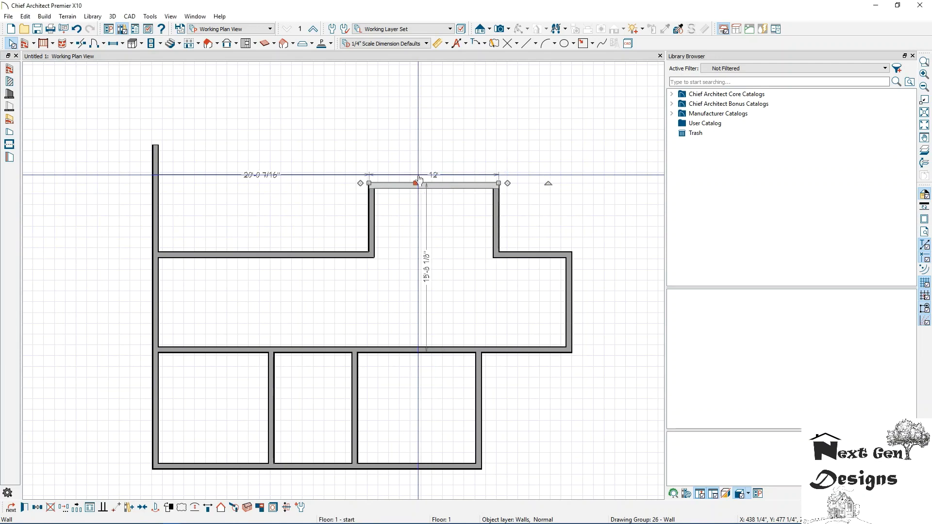
left_click(372, 196)
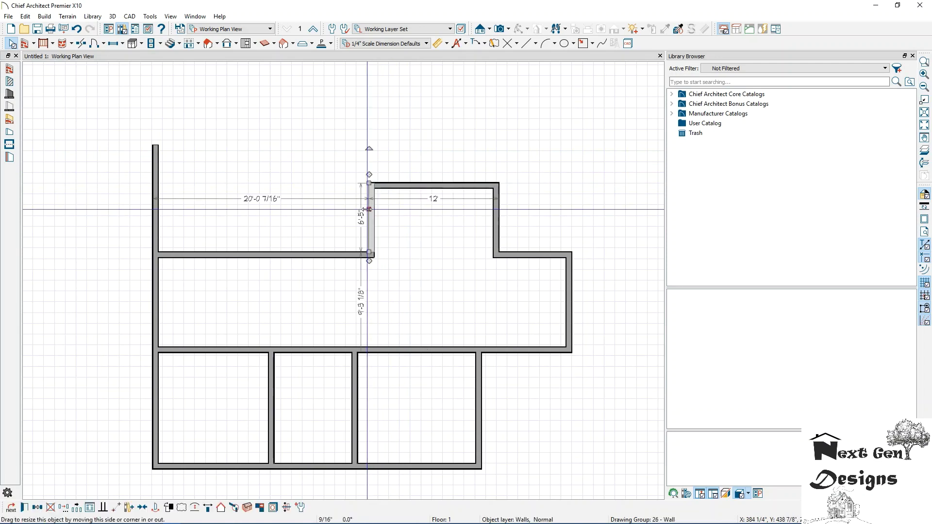
left_click_drag(369, 183, 369, 144)
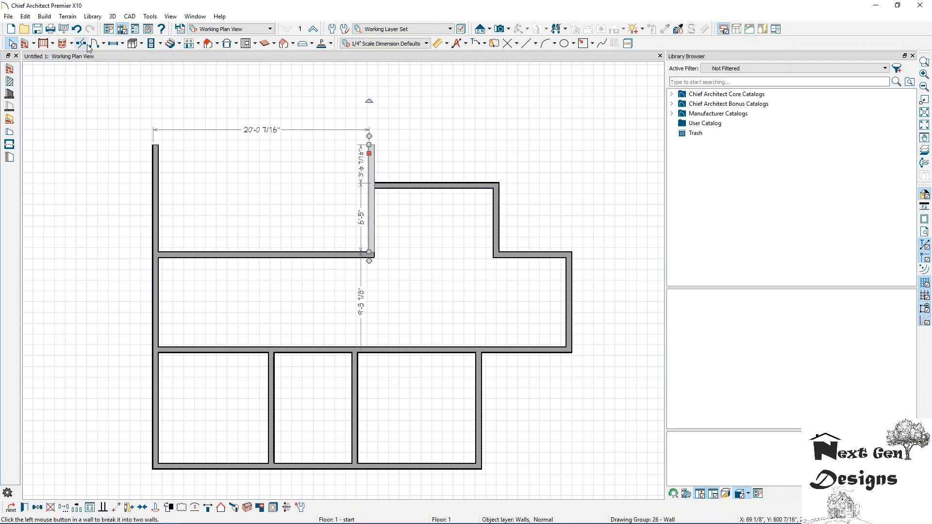
- Draw a curved exterior wall arching from the left outer wall's upper end to the bump-out's upper left corner
left_click(63, 43)
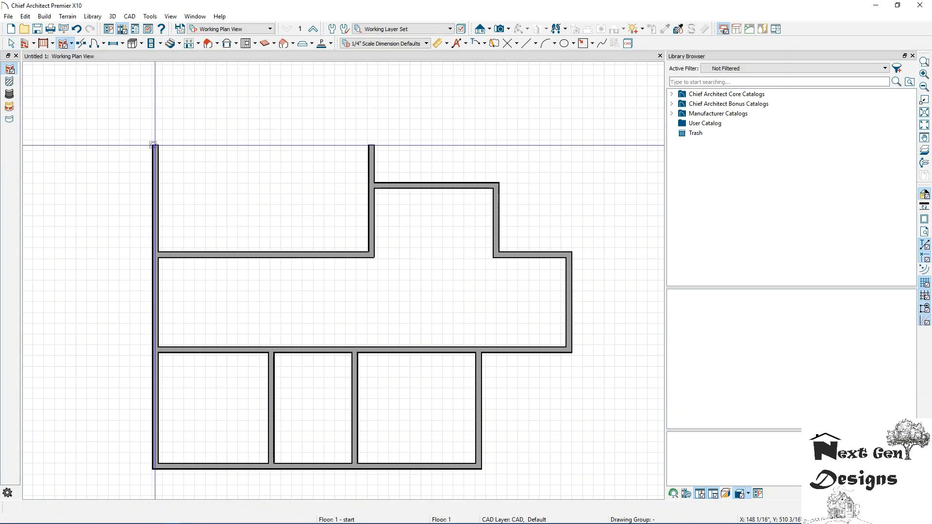
mouse_move(154, 145)
left_mouse_down()
mouse_move(287, 128)
mouse_move(340, 132)
mouse_move(372, 144)
mouse_move(376, 191)
left_mouse_up()
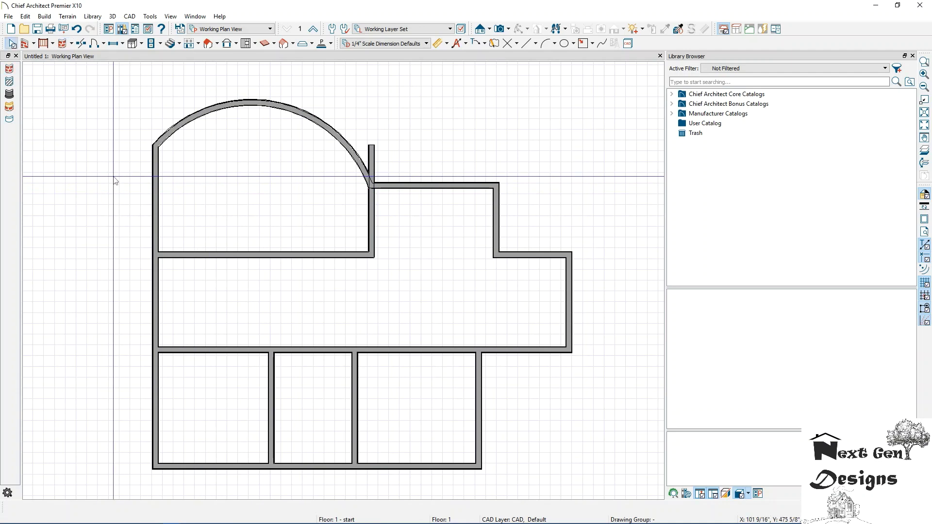
- Shorten the left outer wall's upper end and reattach the curved wall's left end to it
left_click(155, 176)
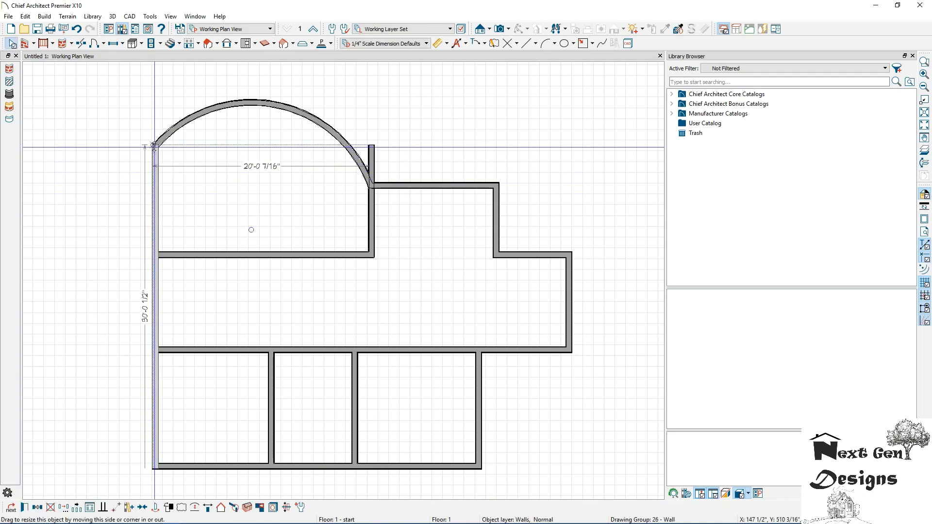
left_click_drag(153, 146, 155, 193)
left_click(152, 147)
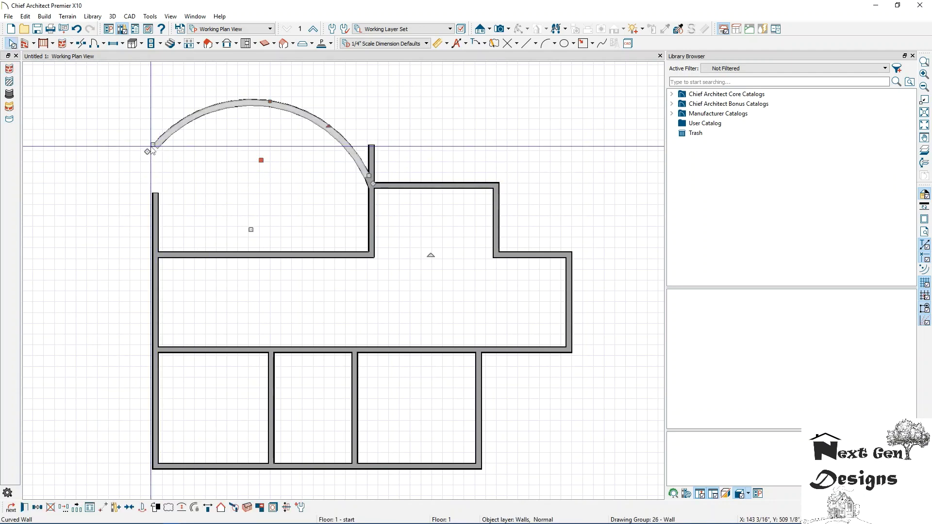
left_click_drag(151, 150, 162, 196)
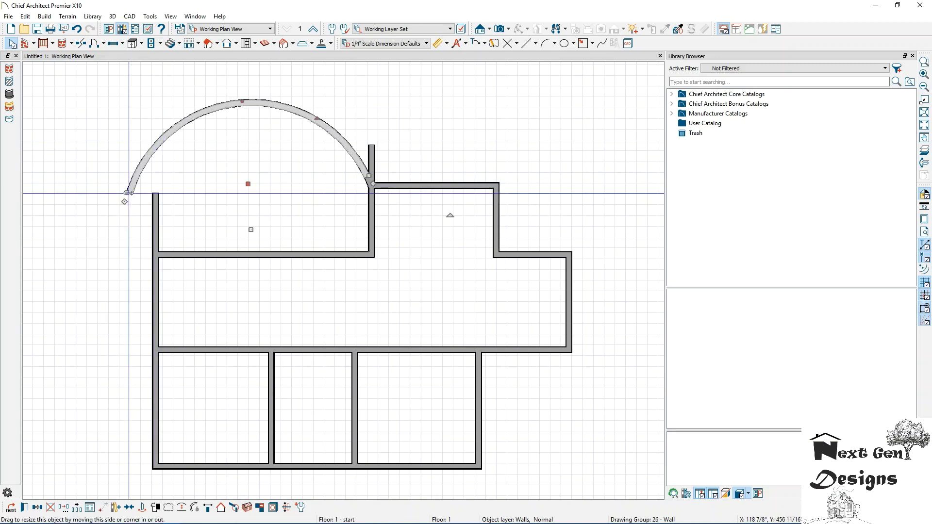
left_click_drag(128, 192, 155, 193)
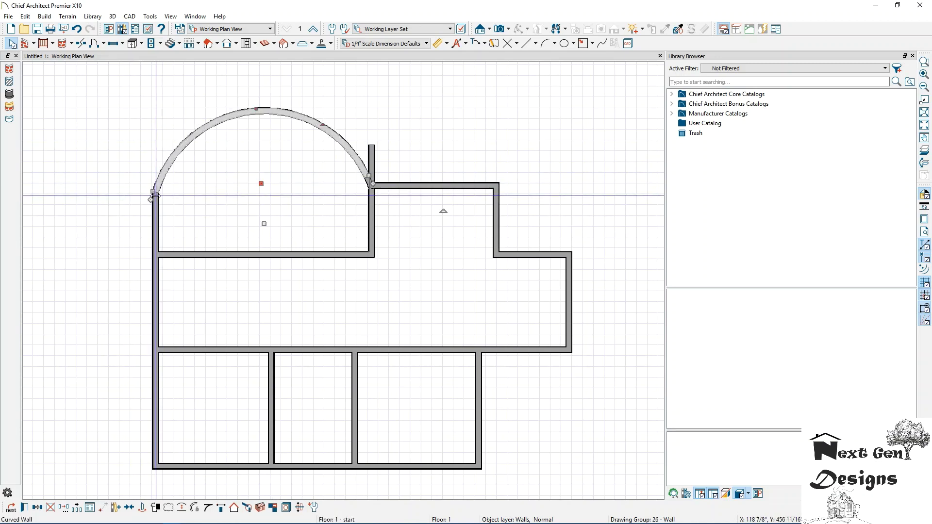
key("Escape")
- Shorten the stub wall above the bump-out's upper left corner so it ends at that corner
scroll(366, 187, "up", 1)
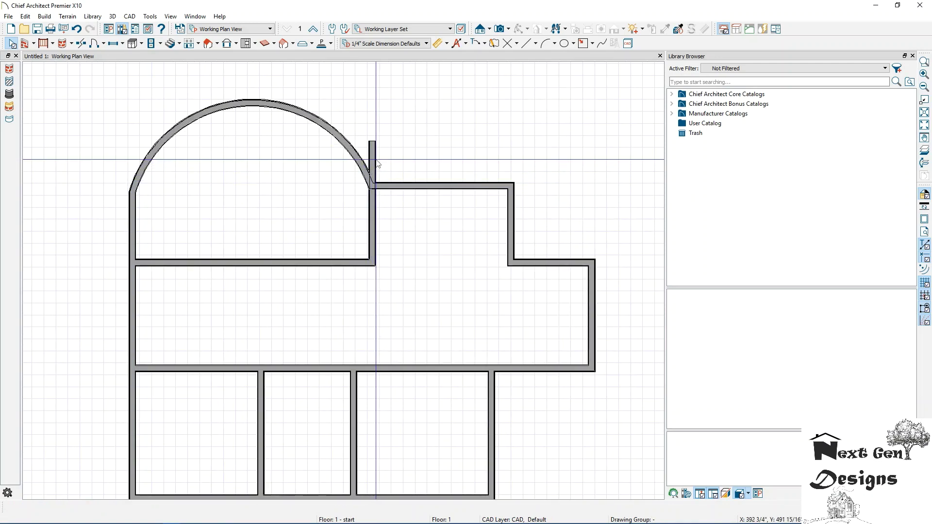
left_click(372, 162)
left_click_drag(371, 162, 372, 186)
key("Escape")
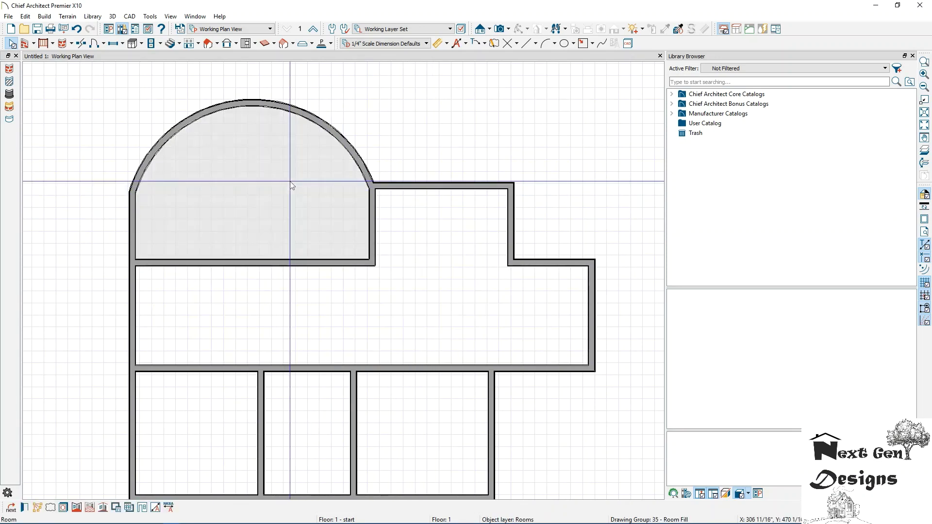
- Move the bump-out's upper wall up to about 22'-4" from the middle room's lower wall, and join it to the bump-out's extended left wall
middle_click_drag(276, 173, 244, 202)
scroll(244, 202, "down", 1)
left_click(360, 211)
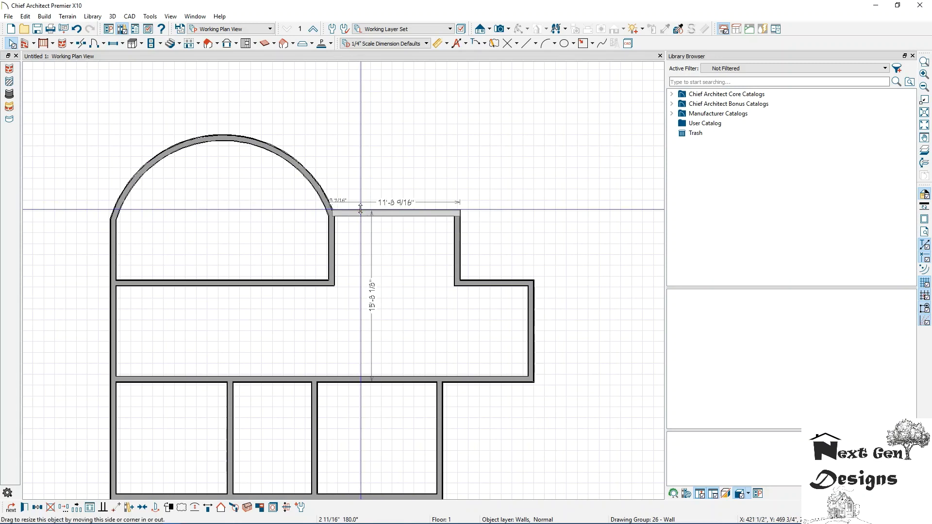
left_click_drag(360, 211, 361, 139)
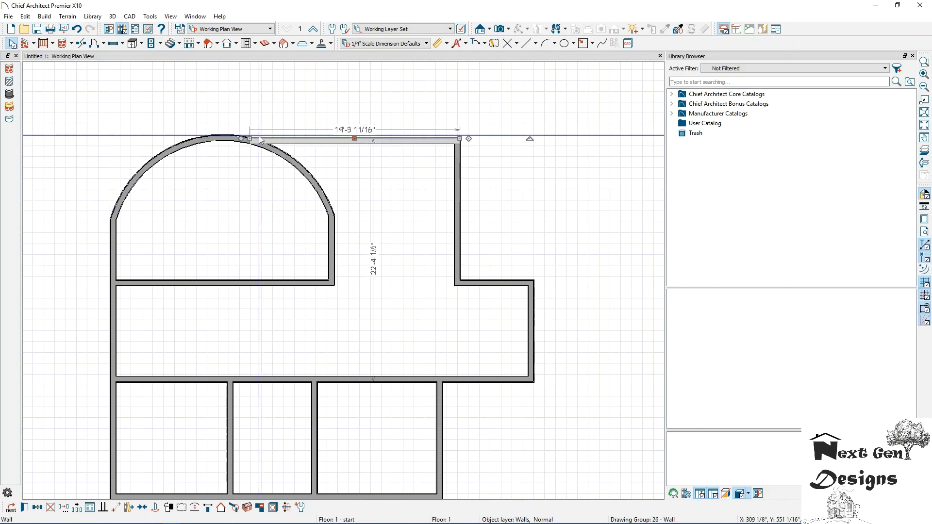
left_click_drag(260, 140, 333, 143)
left_click(335, 237)
- Try to stretch the curved wall's right end up to the bump-out's raised corner, and undo the attempt
left_click(322, 209)
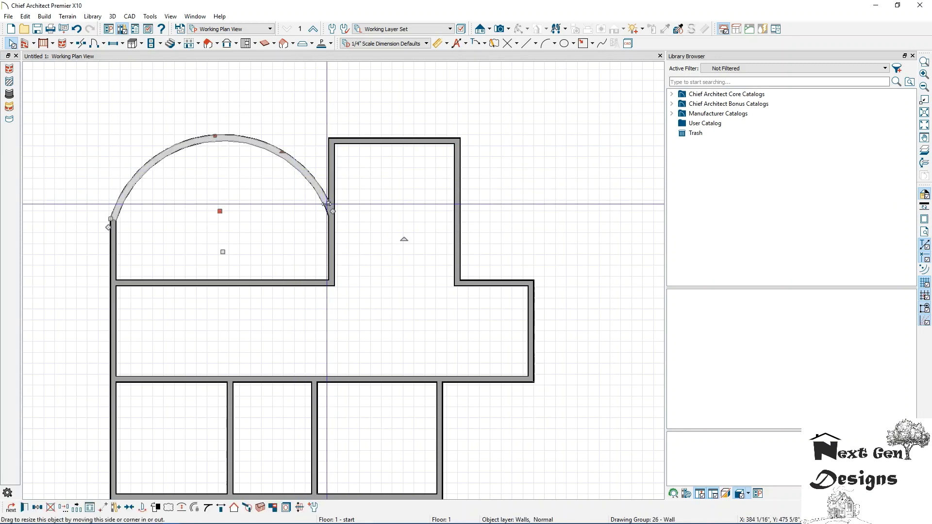
mouse_move(327, 205)
left_mouse_down()
mouse_move(324, 156)
mouse_move(318, 179)
mouse_move(311, 175)
mouse_move(329, 145)
left_mouse_up()
key("ctrl+z")
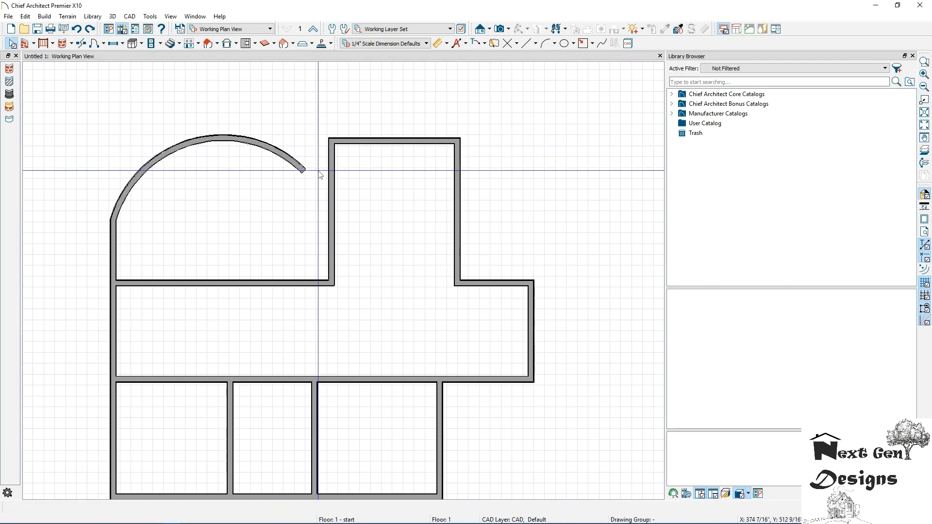
left_click(303, 170)
left_click_drag(306, 170, 336, 155)
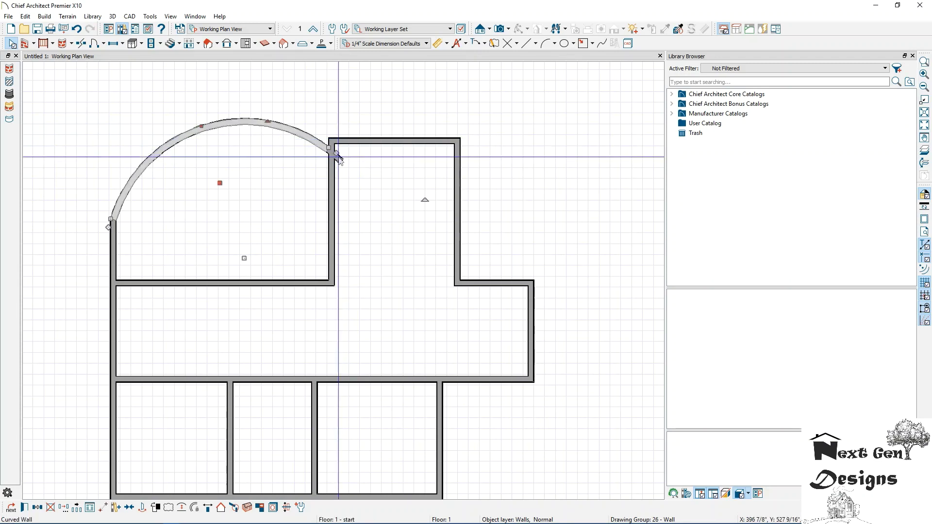
left_click_drag(327, 130, 324, 121)
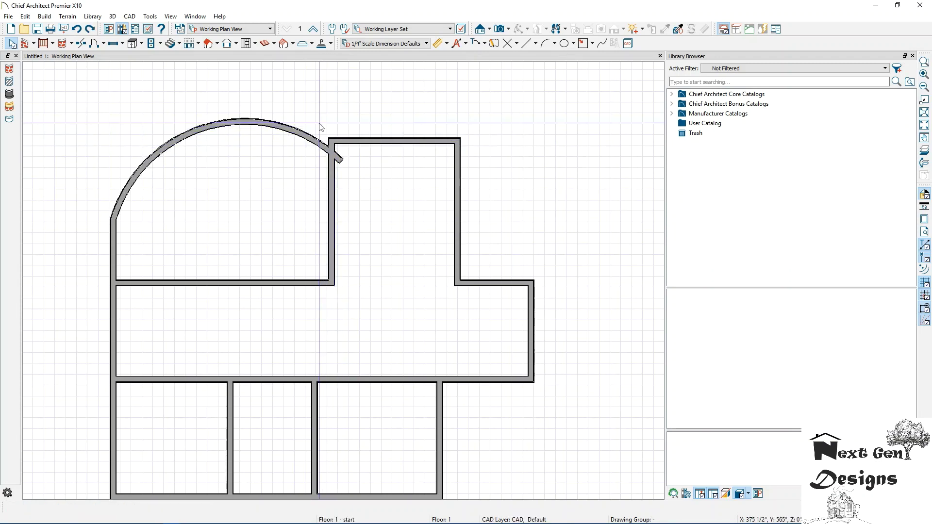
left_click(318, 127)
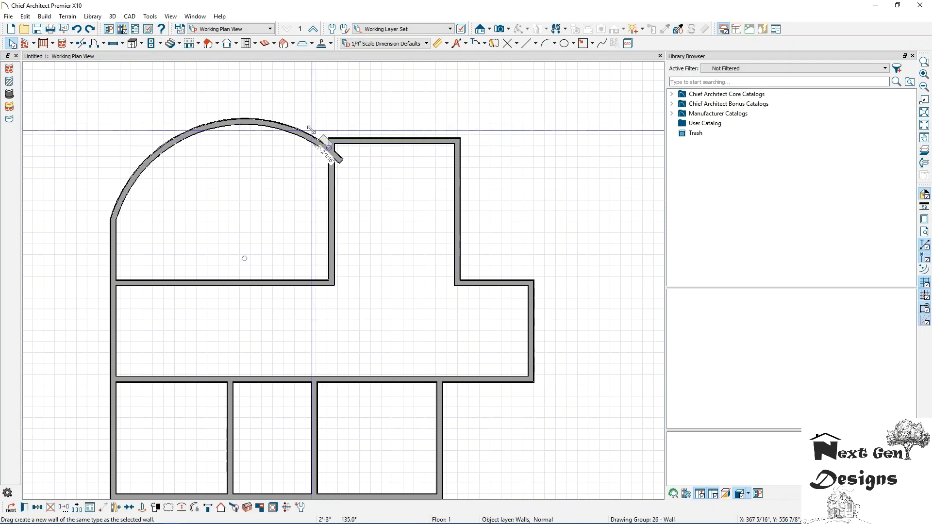
left_click_drag(310, 128, 298, 113)
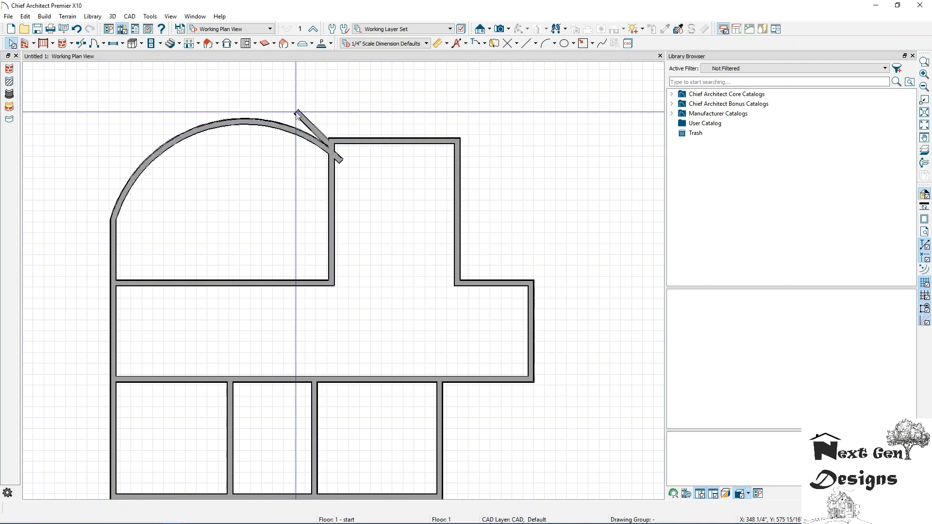
key("ctrl+z")
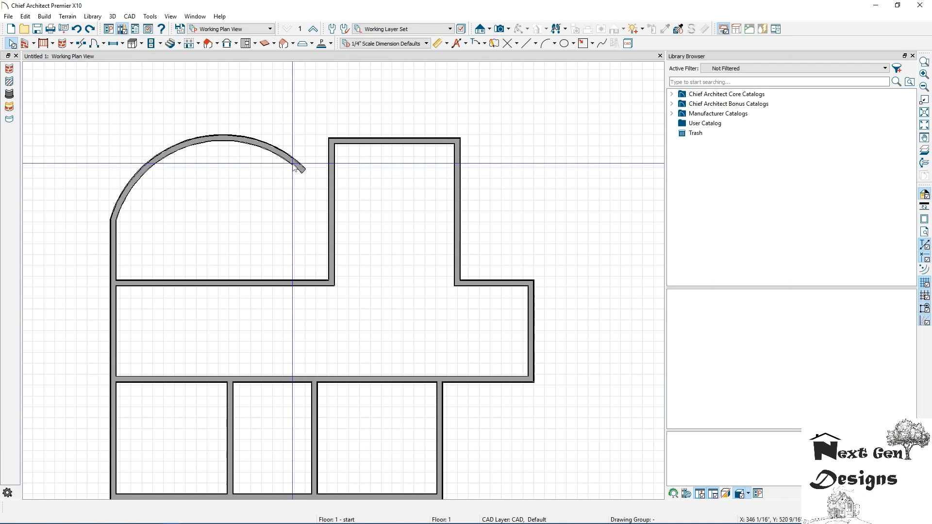
- Extend the curved wall's right end to the bump-out's upper left corner and remove the piece projecting past the corner
left_click(304, 170)
left_click_drag(305, 169, 329, 61)
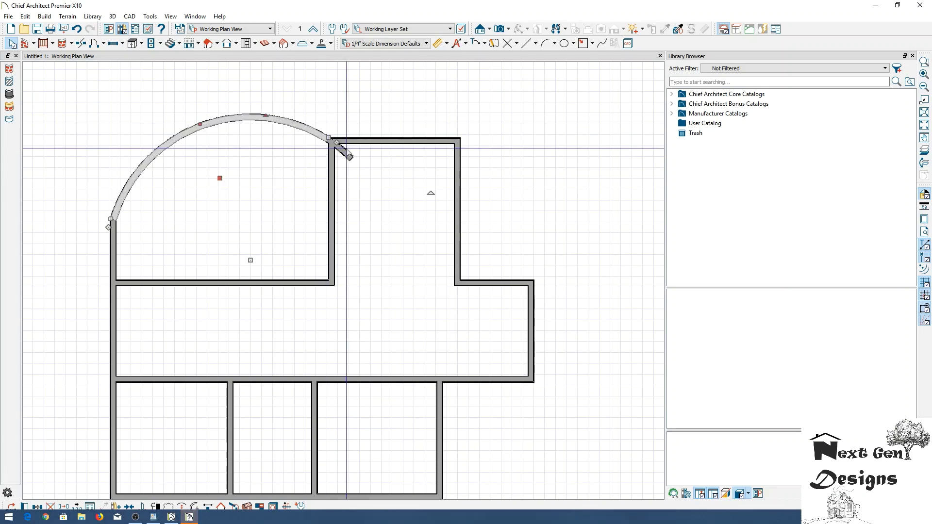
left_click(346, 153)
left_click_drag(354, 158, 334, 140)
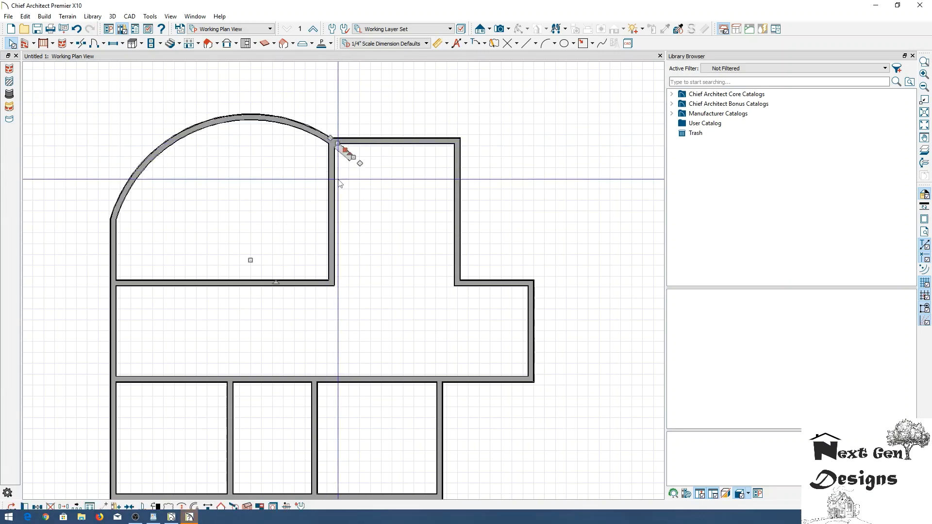
left_click(339, 179)
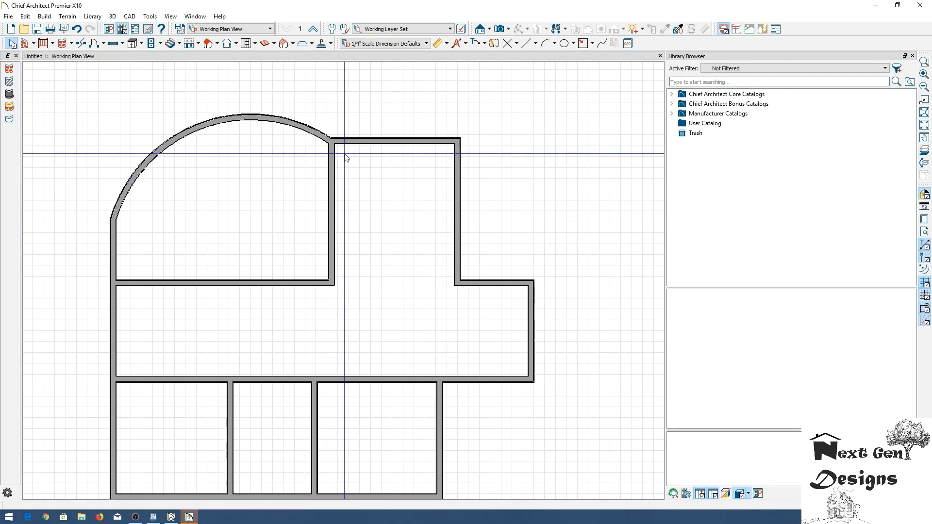
- Place a clockwise U-shaped staircase with a 6" gap against the right end wall of the middle room
scroll(264, 164, "down", 1)
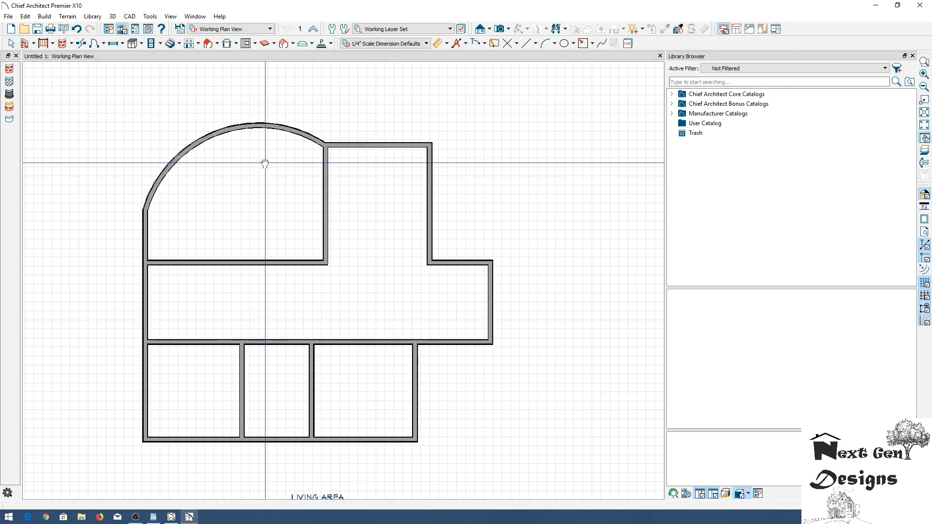
middle_click_drag(265, 164, 340, 162)
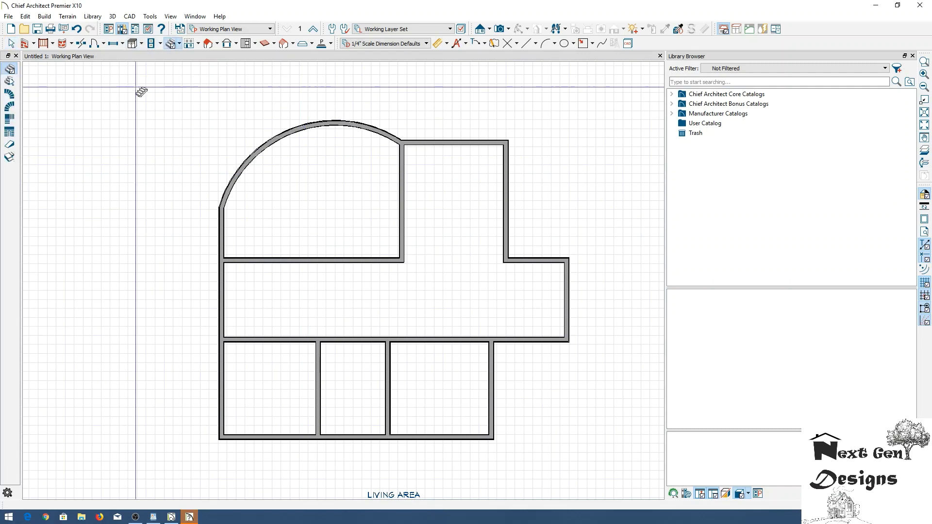
double_click(9, 132)
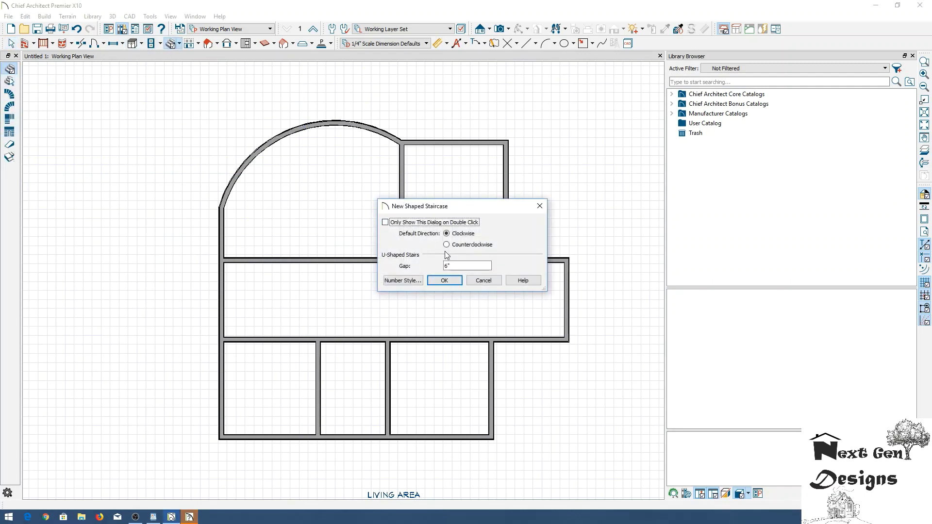
left_click(441, 278)
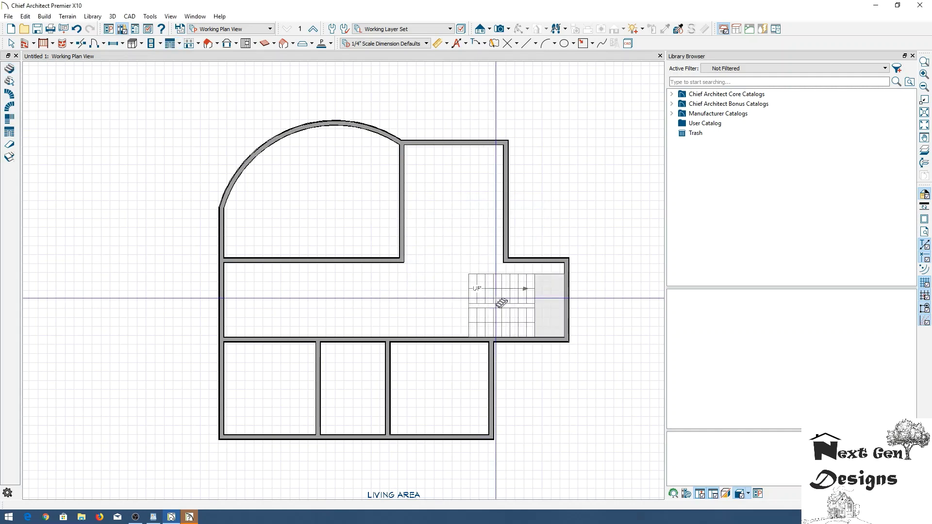
scroll(525, 299, "up", 3)
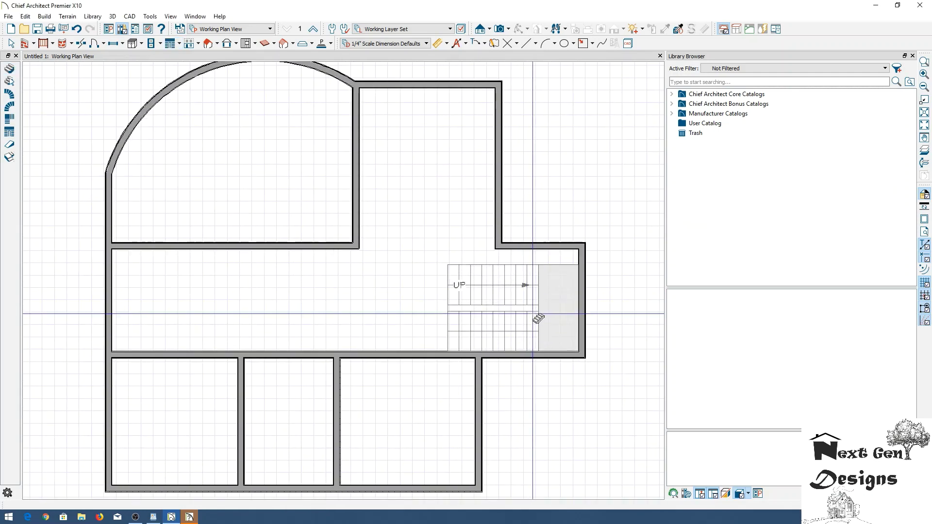
left_click(538, 316)
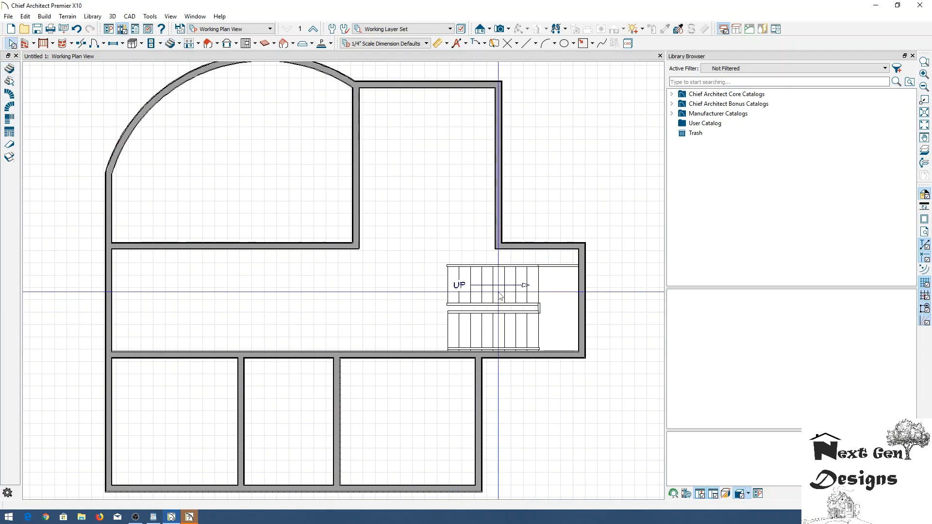
key("space")
- Widen the first stair section up to the room's upper wall and extend the landing's upper edge to the same wall
left_click(507, 284)
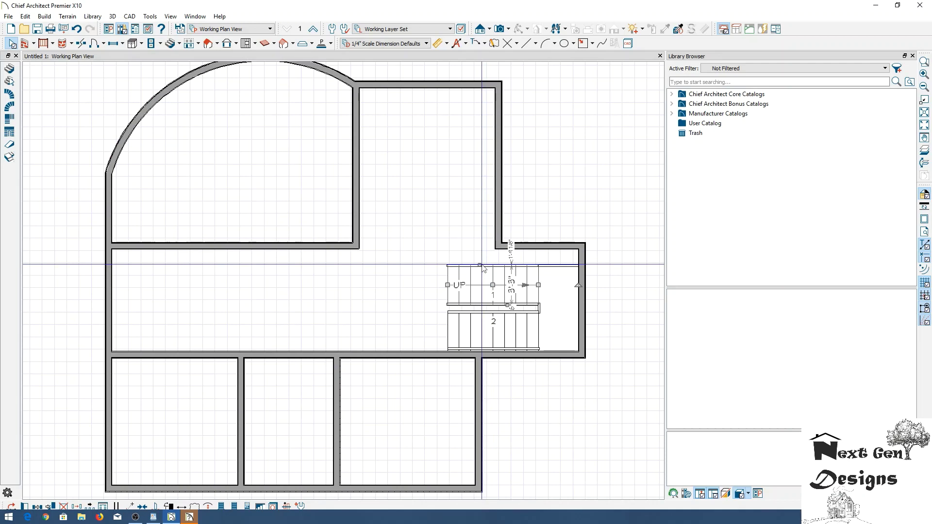
left_click_drag(480, 262, 479, 249)
left_click(540, 272)
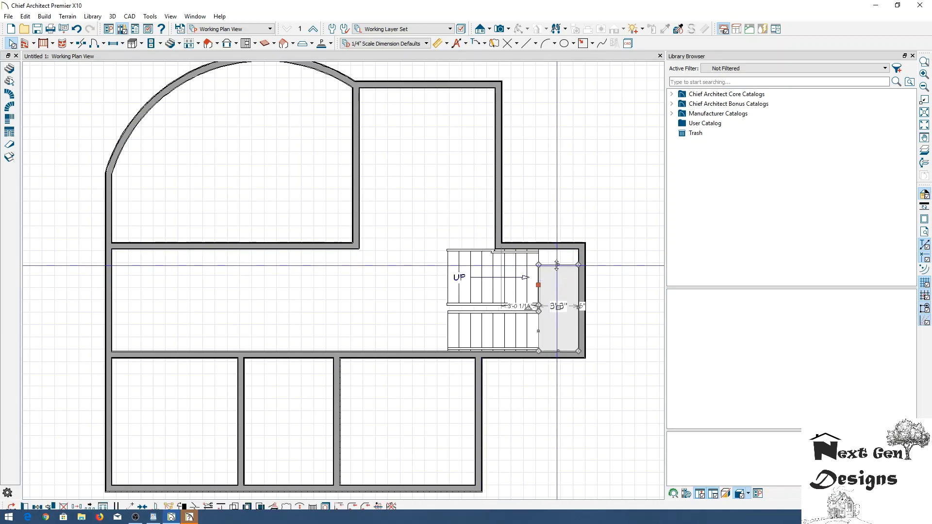
key("Delete")
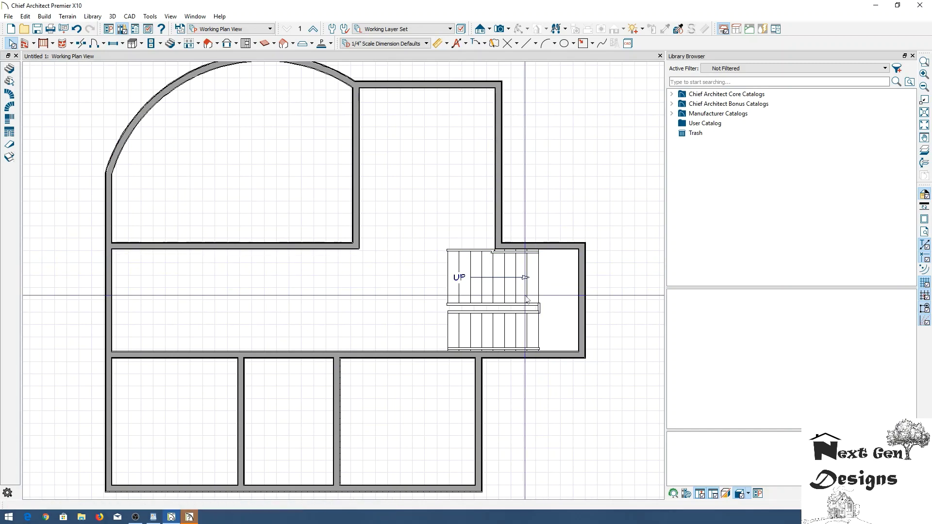
- Narrow the first stair section from its inner edge to about 3'-3" wide
left_click(517, 304)
left_click_drag(512, 303, 513, 288)
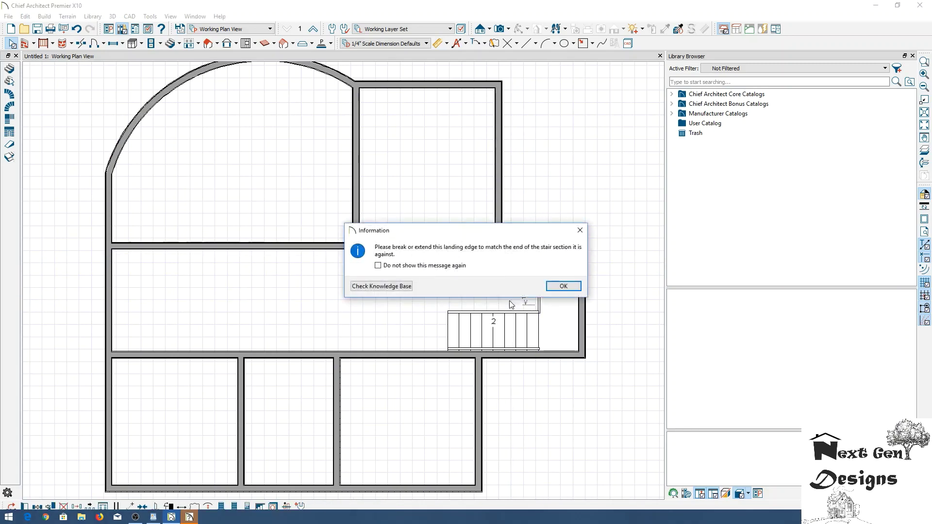
left_click(562, 286)
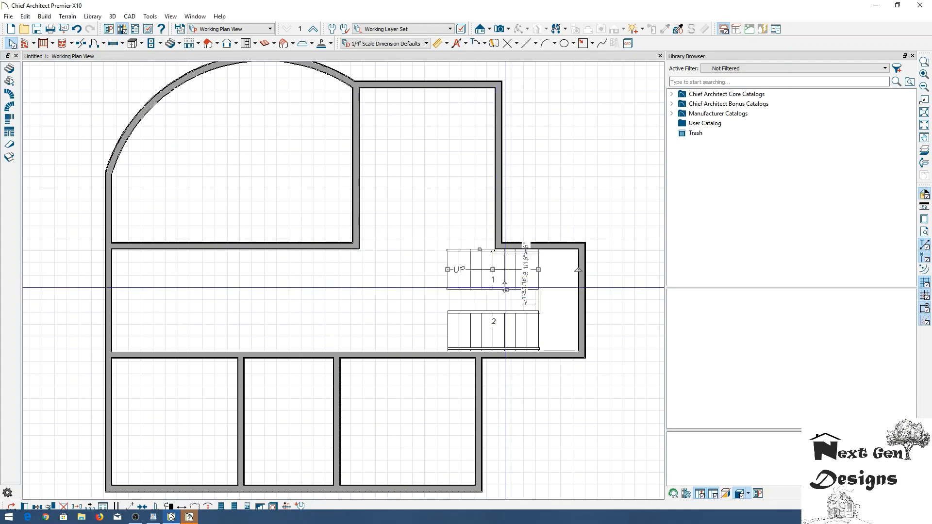
left_click(525, 270)
left_click(524, 270)
left_click(524, 269)
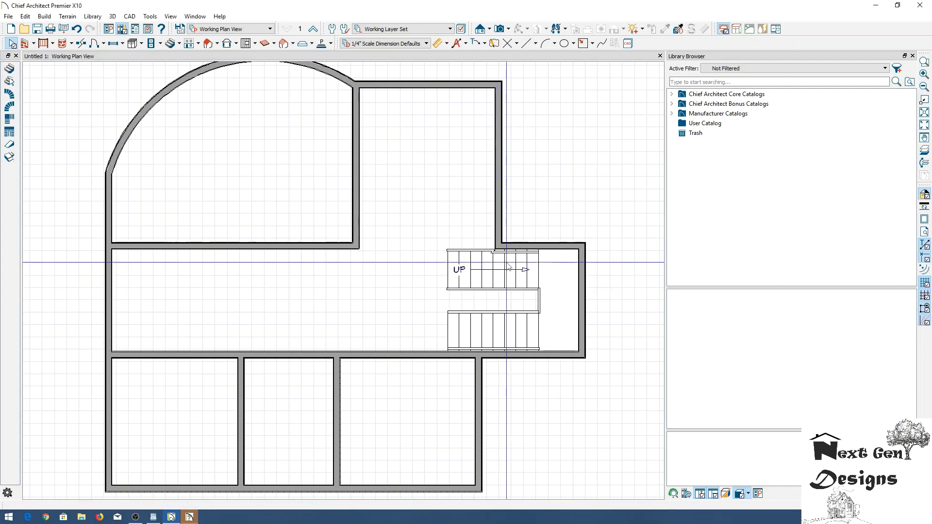
- Set the widths of stair sections 1 and 2 to 36" in the staircase specification
left_click(508, 267)
scroll(508, 266, "up", 5)
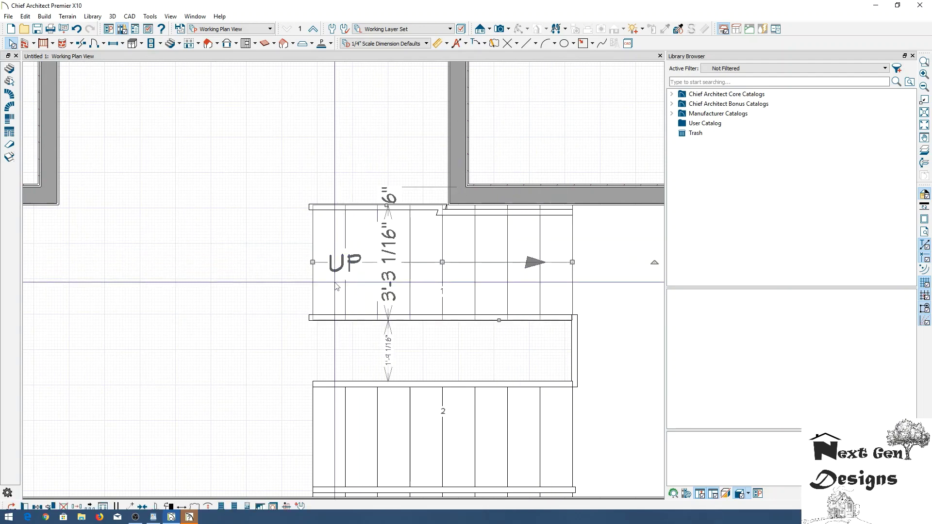
double_click(384, 280)
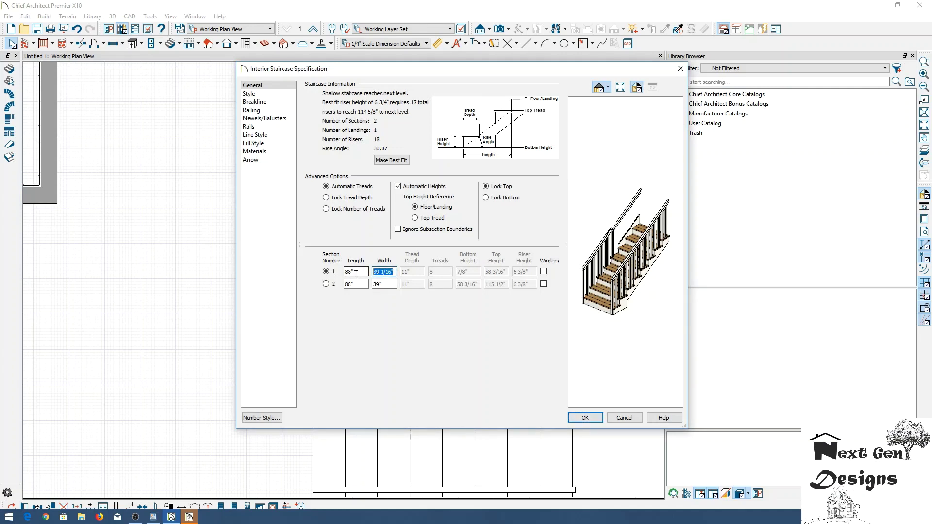
left_click(378, 285)
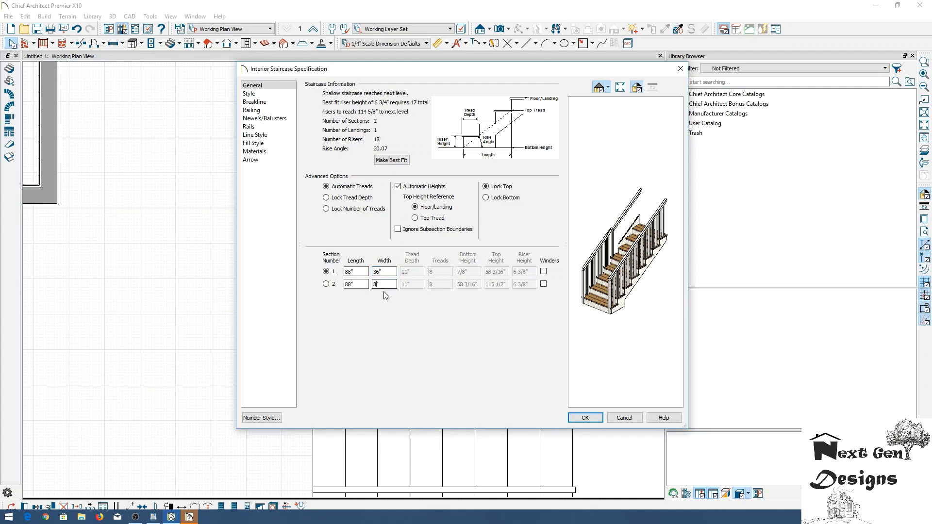
type("36")
key("Return")
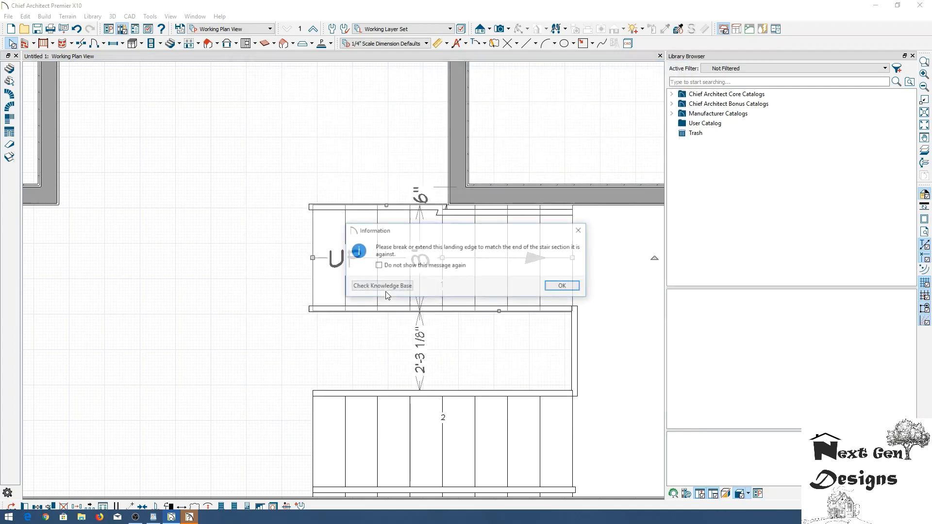
left_click(553, 286)
scroll(467, 356, "down", 4)
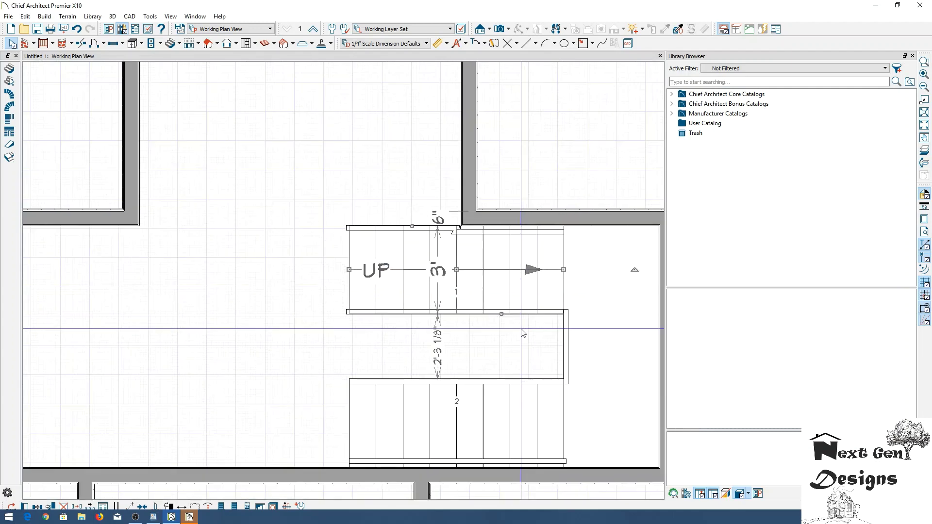
- Select the landing and stair sections in turn and check the first section's staircase specification
left_click(467, 357)
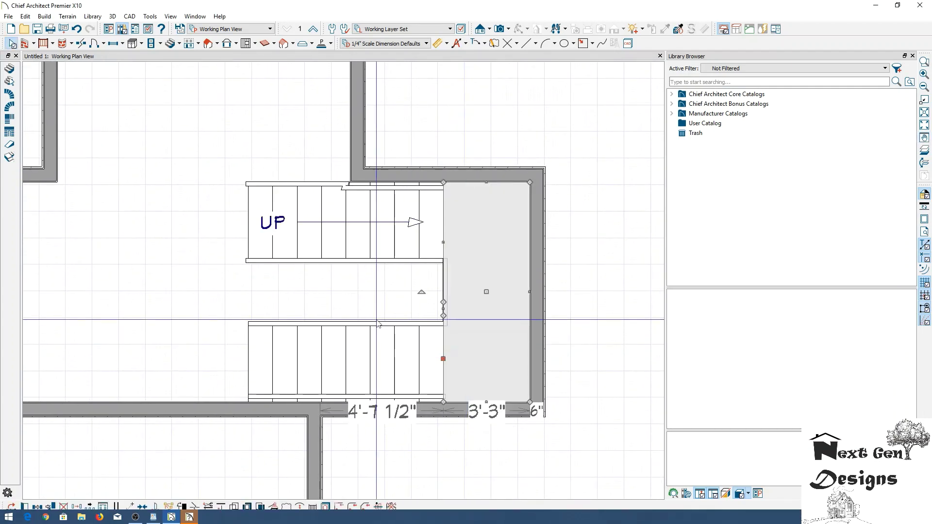
left_click(335, 305)
left_click(340, 194)
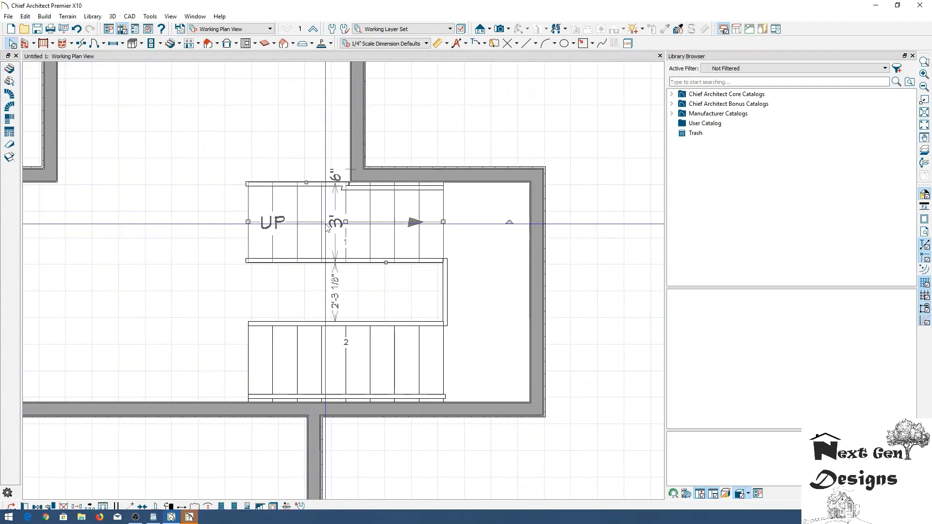
double_click(368, 229)
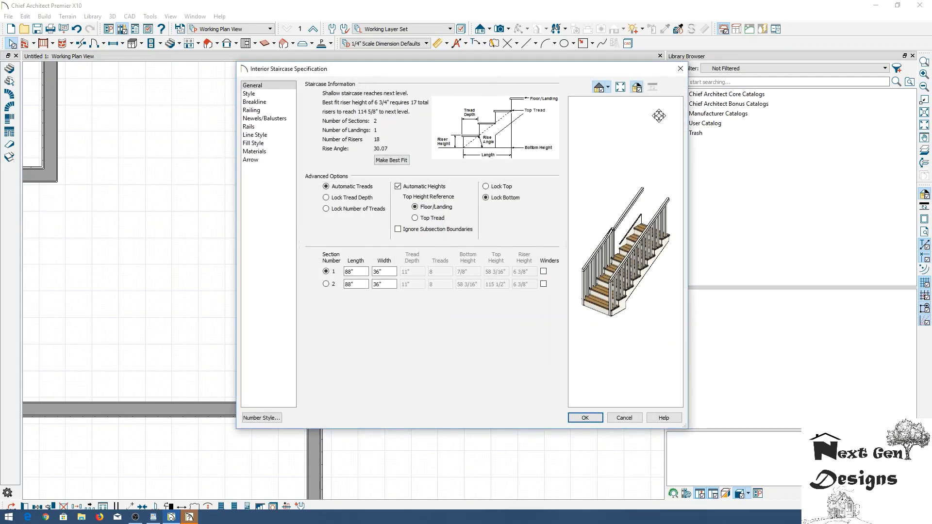
left_click(679, 70)
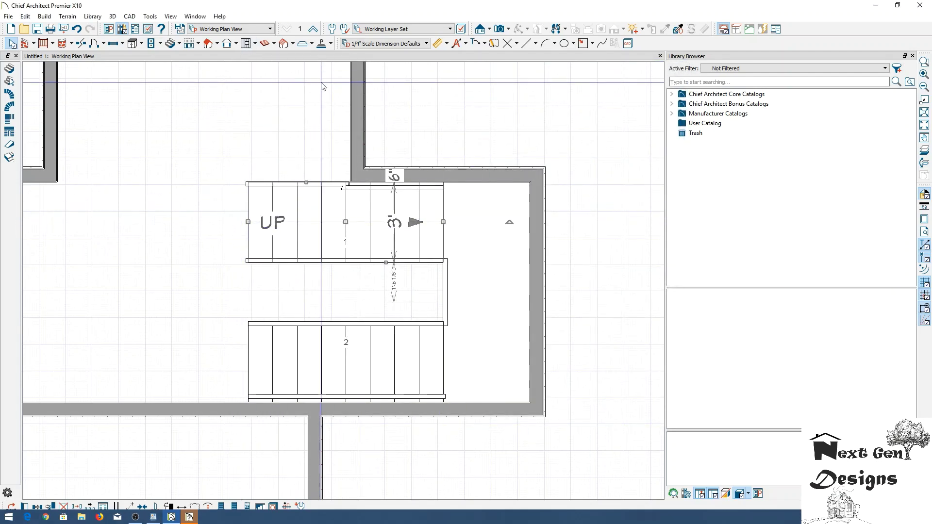
- View the whole model from above in an orthographic full overview, then close that view
key("shift+3")
left_click_drag(455, 193, 484, 121)
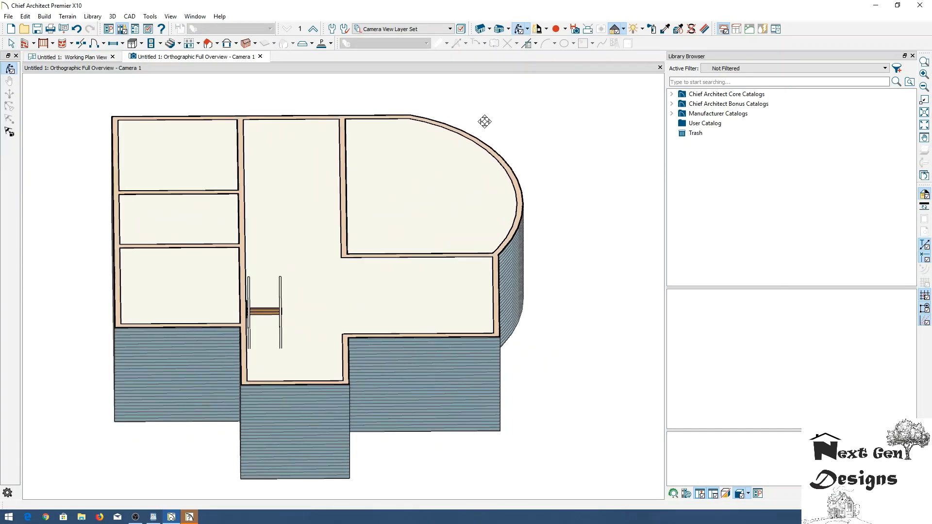
left_click(261, 57)
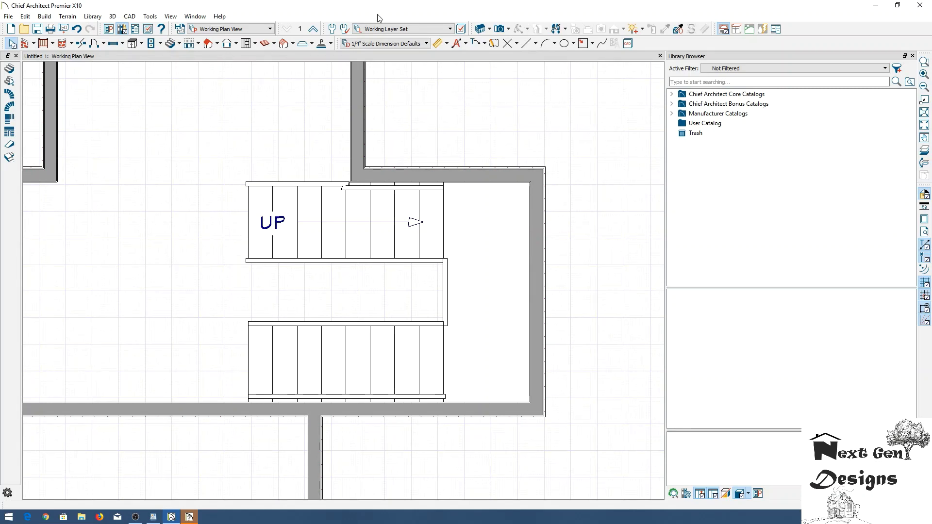
left_click_drag(383, 11, 459, 21)
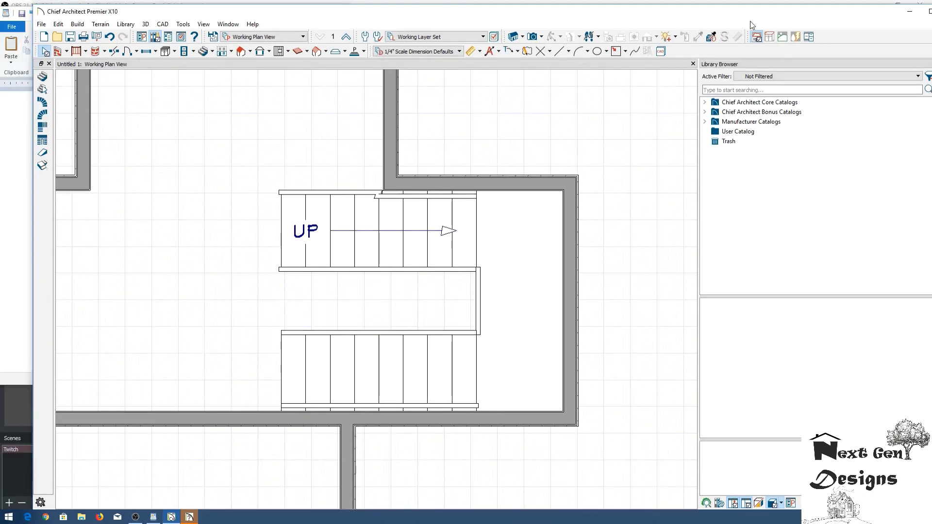
double_click(779, 15)
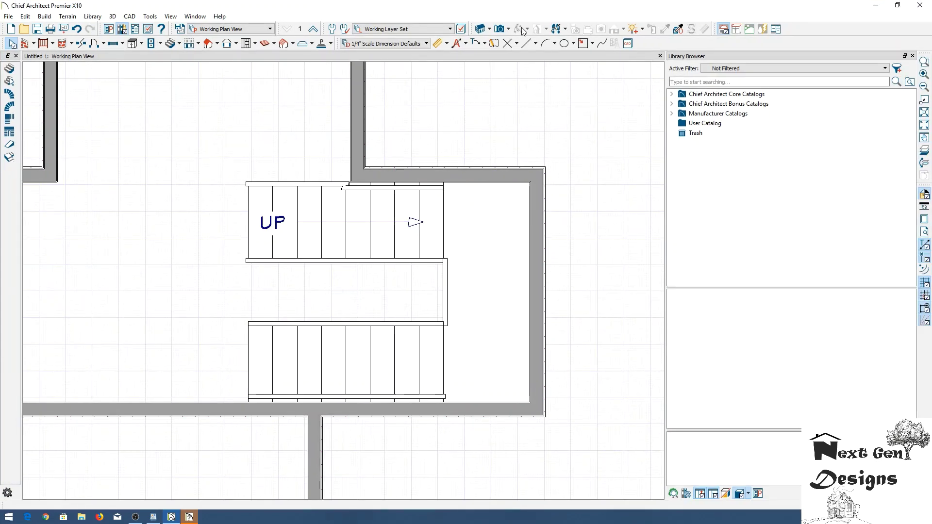
- Examine the staircase's treads, landing and wall-side railing up close in a perspective floor overview
left_click(508, 30)
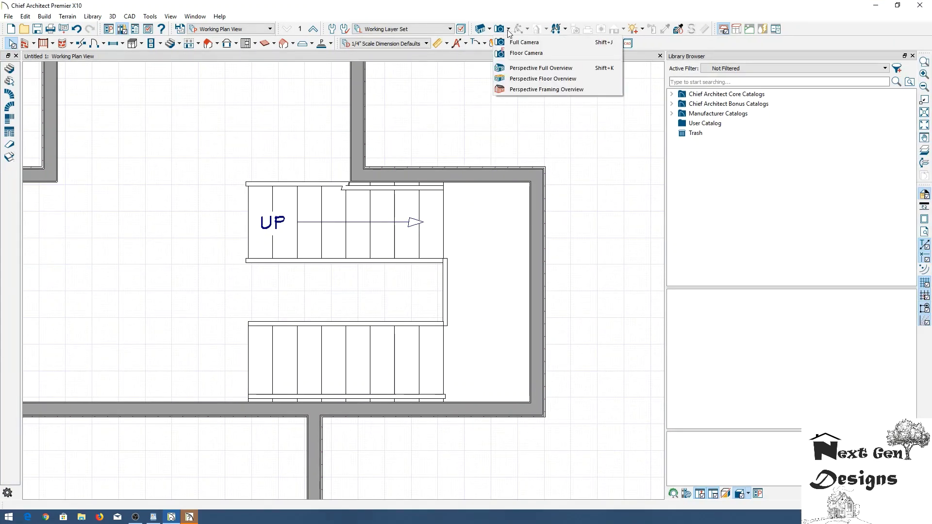
left_click(525, 79)
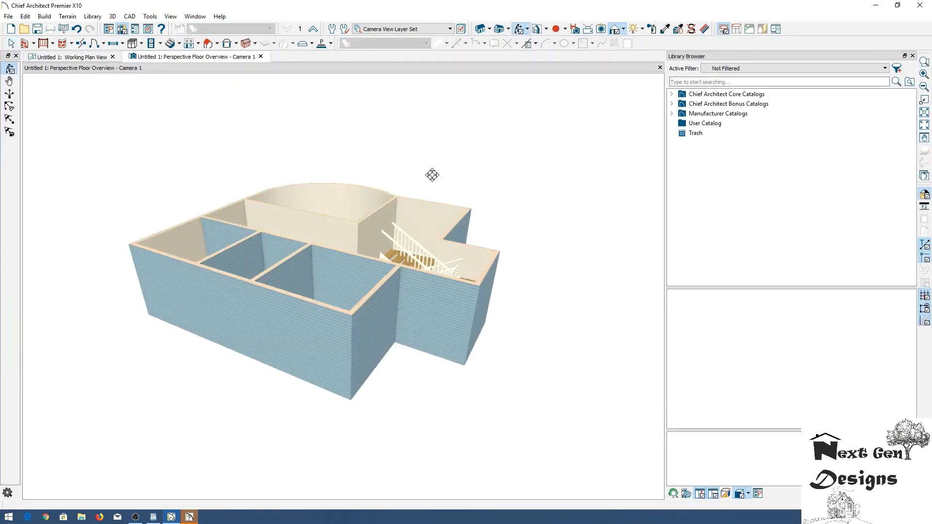
left_click_drag(432, 175, 158, 206)
scroll(250, 241, "up", 1)
scroll(250, 241, "up", 10)
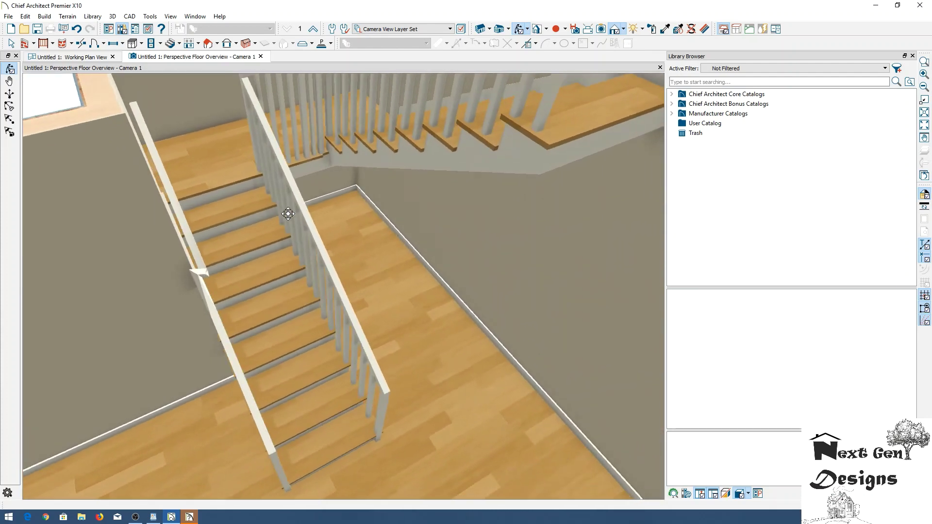
left_click_drag(214, 217, 231, 153)
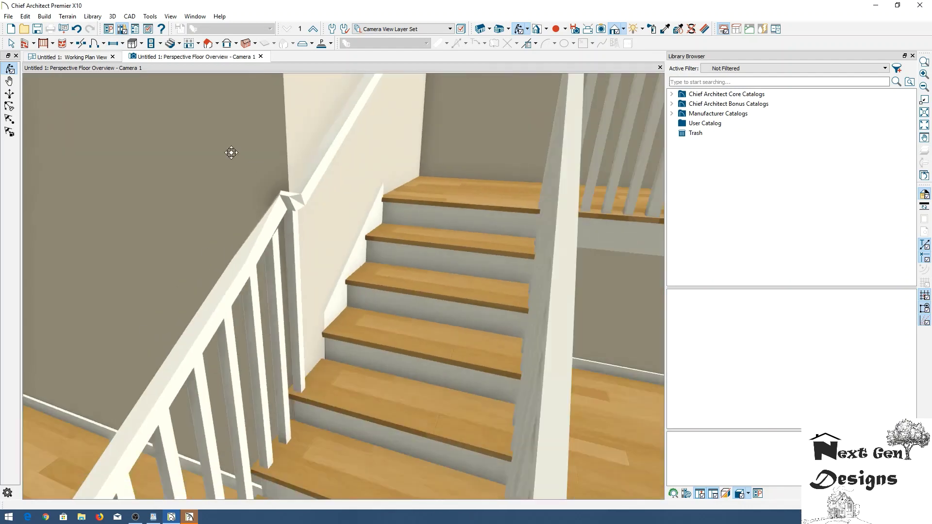
- Return to the working plan view and narrow the first stair section from its upper edge to about 2'-8" wide
left_click(84, 59)
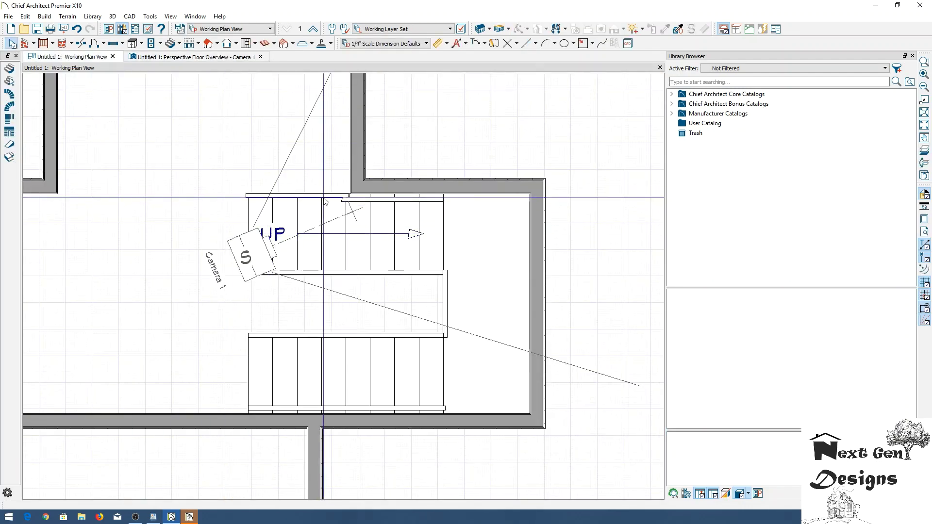
left_click_drag(298, 194, 299, 203)
left_click(561, 286)
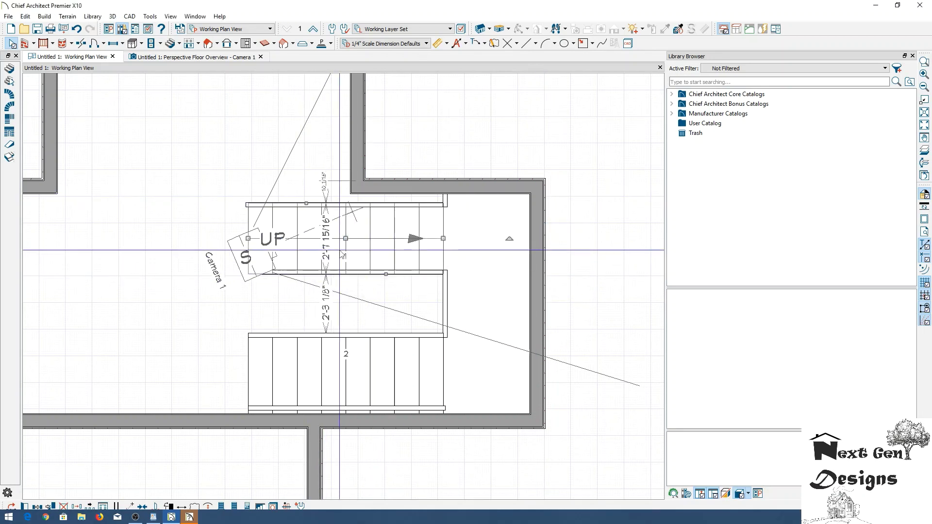
- Set the first stair section's width to 36" in the staircase specification
double_click(279, 222)
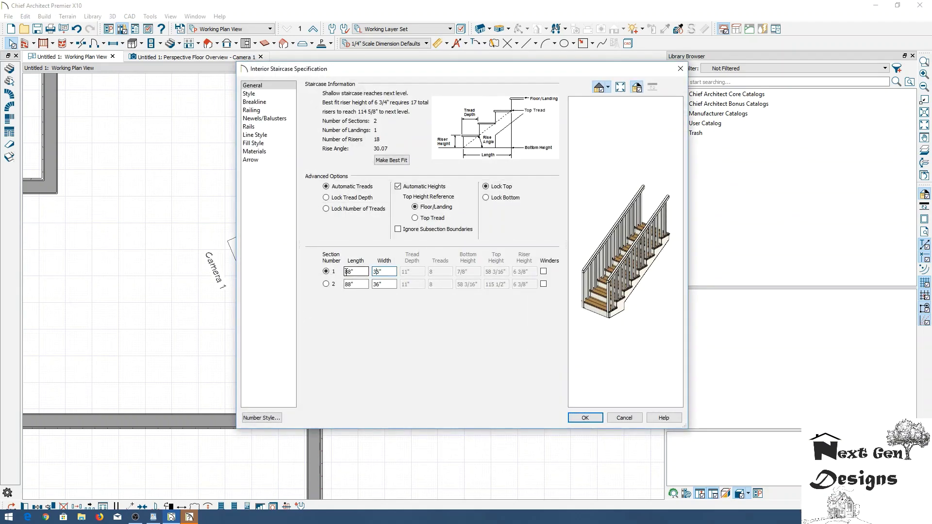
left_click(585, 418)
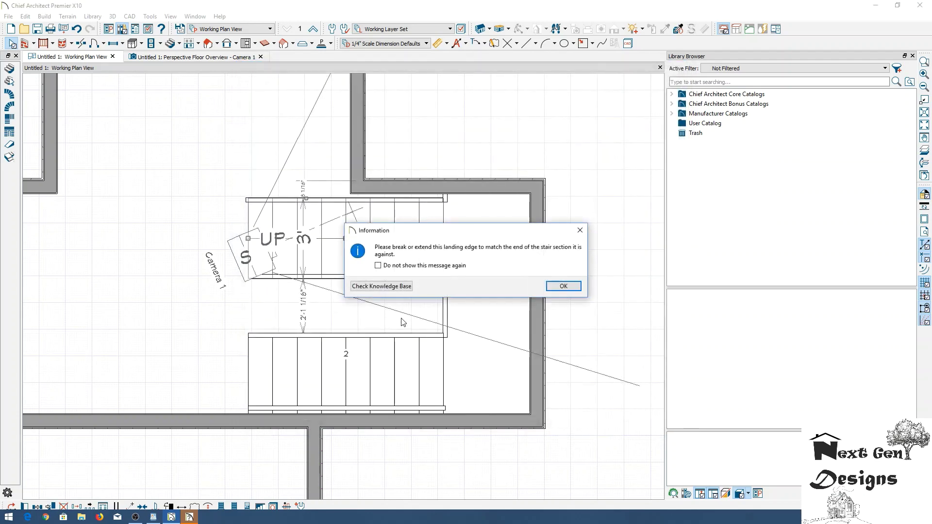
left_click(541, 286)
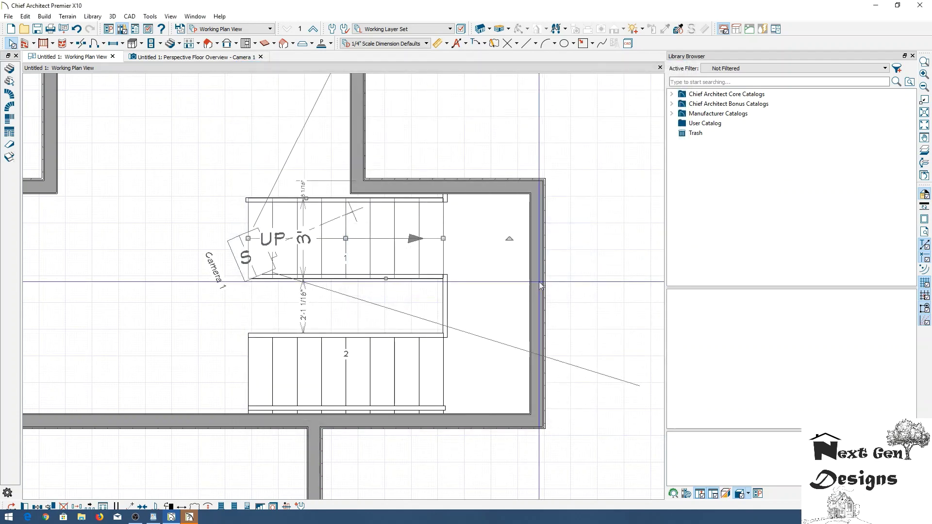
double_click(365, 225)
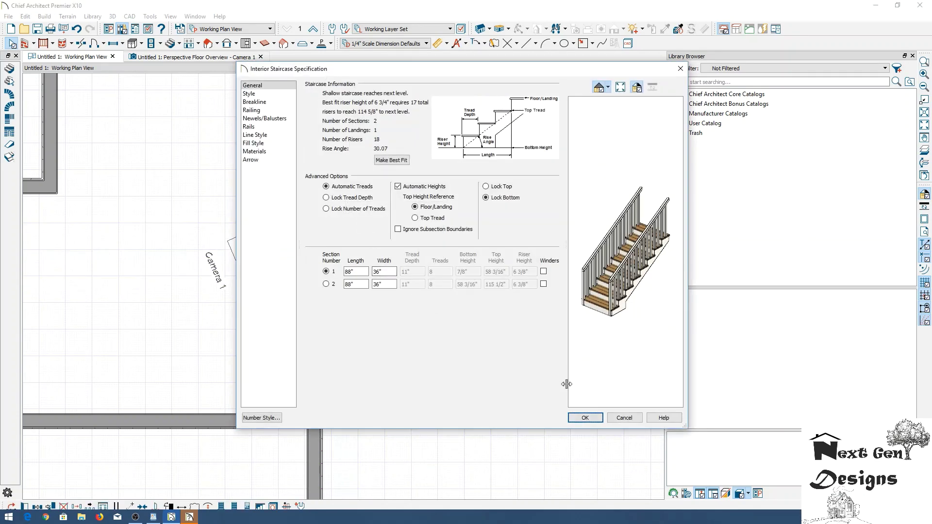
left_click(584, 418)
left_click(541, 286)
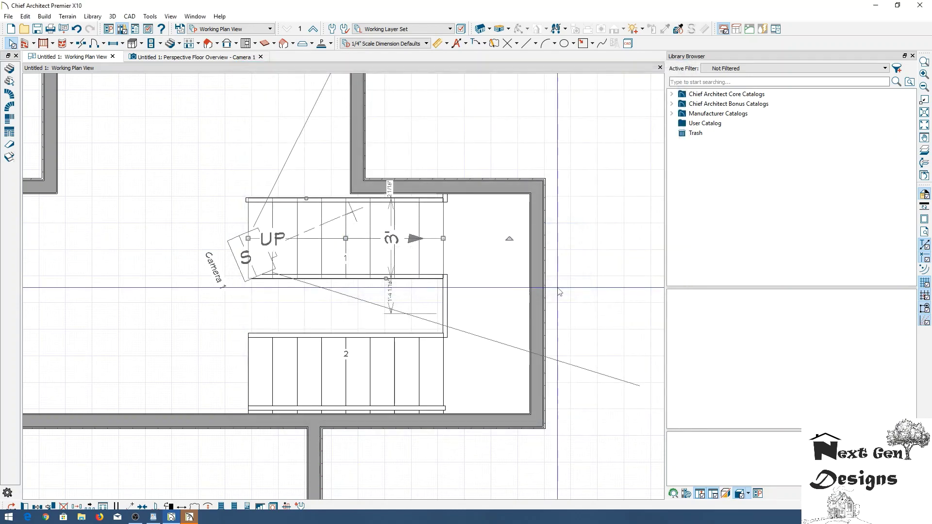
- Try to extend the first stair section's upper edge to the wall and align the landing's upper edge with the section
mouse_move(345, 238)
left_mouse_down()
mouse_move(346, 230)
mouse_move(346, 238)
left_mouse_up()
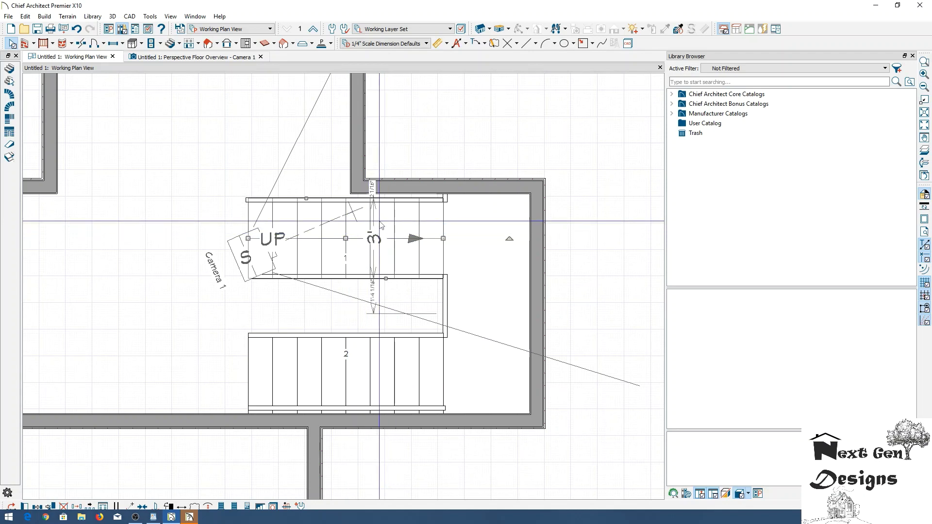
left_click_drag(308, 198, 307, 194)
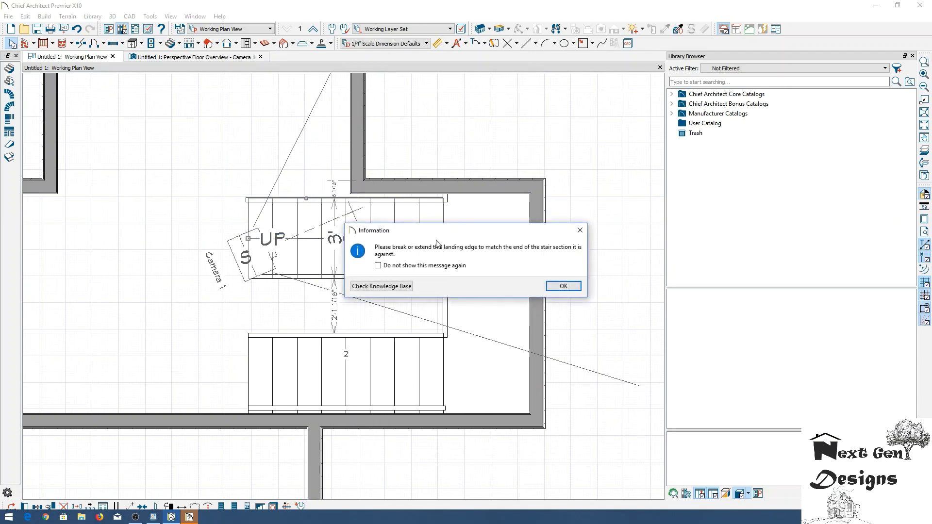
left_click(562, 286)
left_click(490, 275)
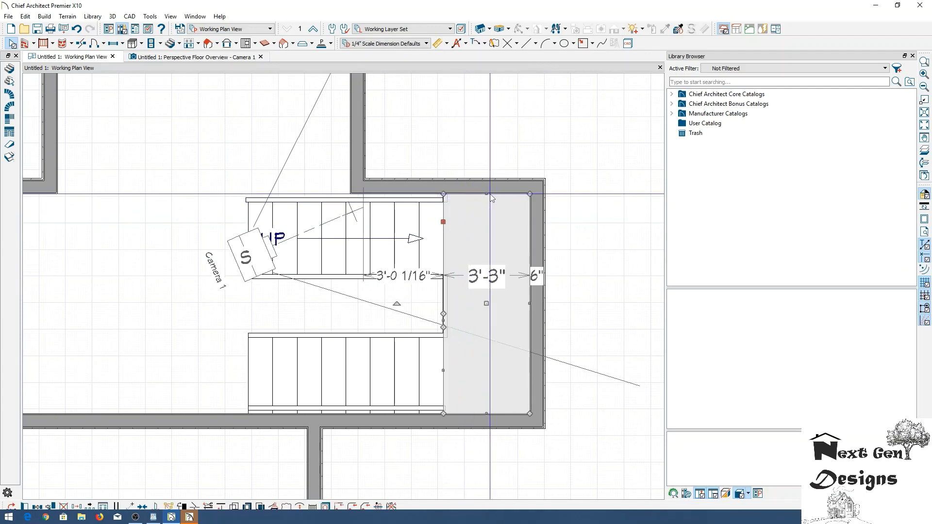
left_click_drag(487, 192, 458, 194)
scroll(485, 202, "up", 2)
key("Delete")
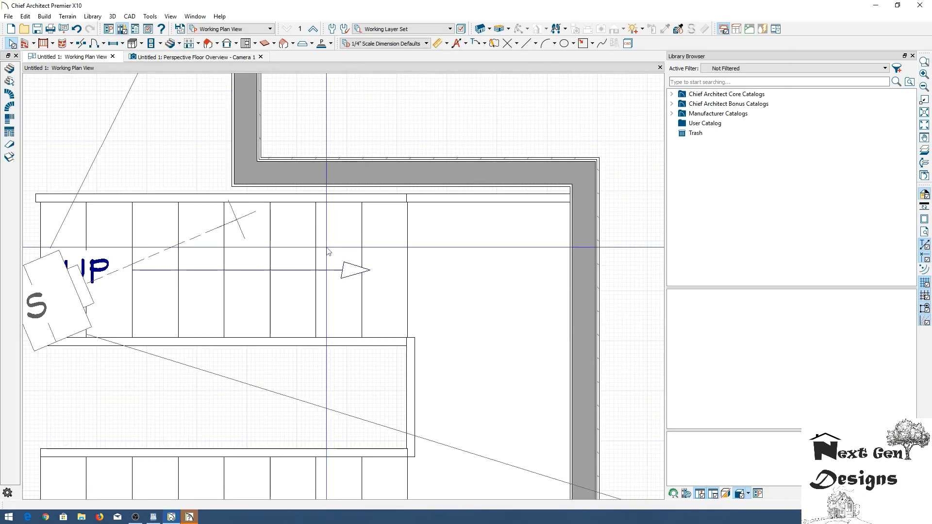
- Try to move the staircase up against the room's upper wall
left_click(327, 250)
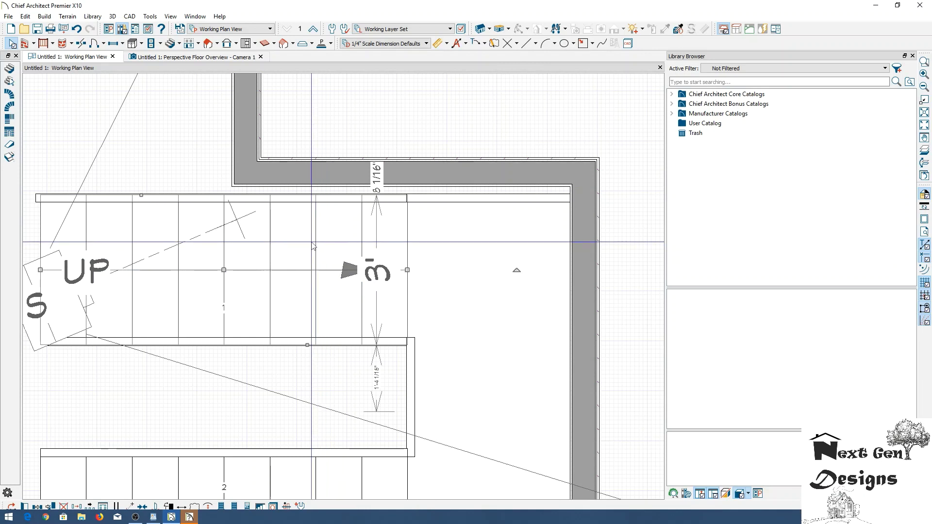
left_click_drag(224, 270, 225, 259)
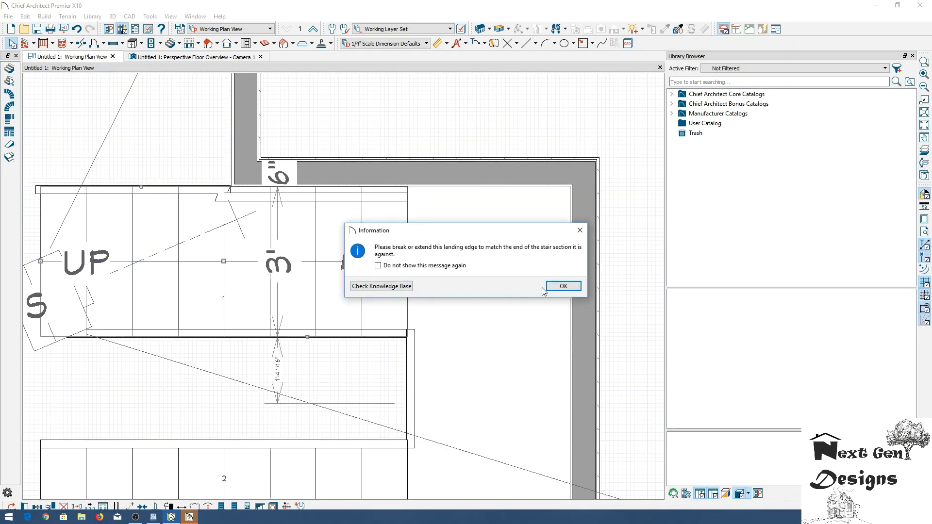
left_click(546, 288)
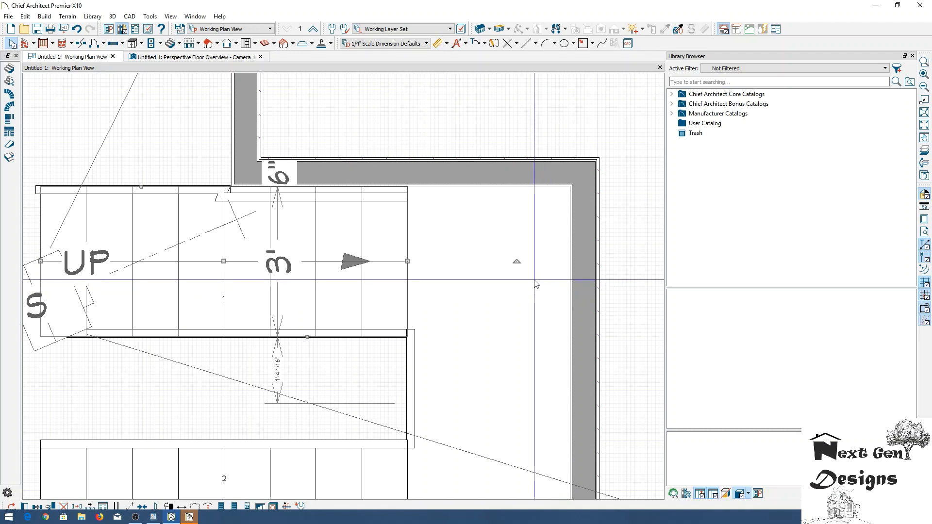
left_click(535, 284)
scroll(524, 272, "down", 5)
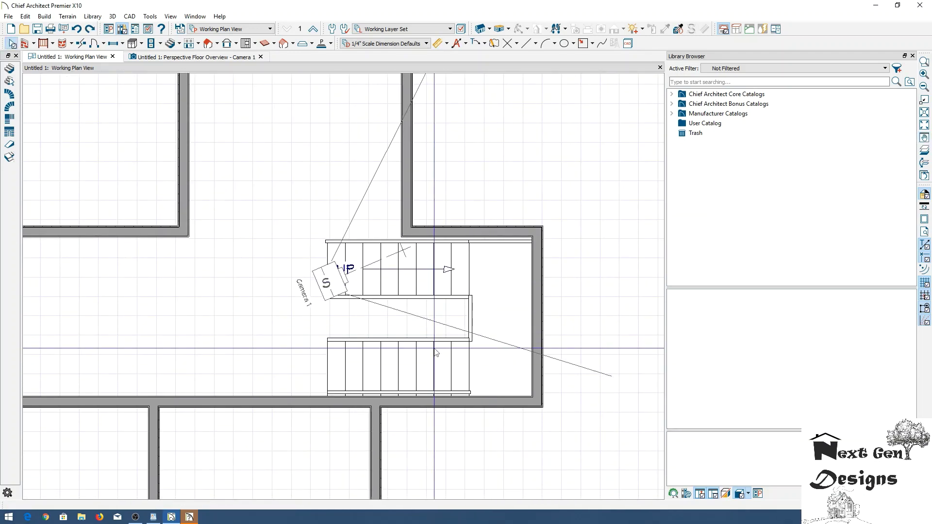
- Delete the entire U-shaped staircase, including both stair sections and the landing
left_click(435, 351)
key("Delete")
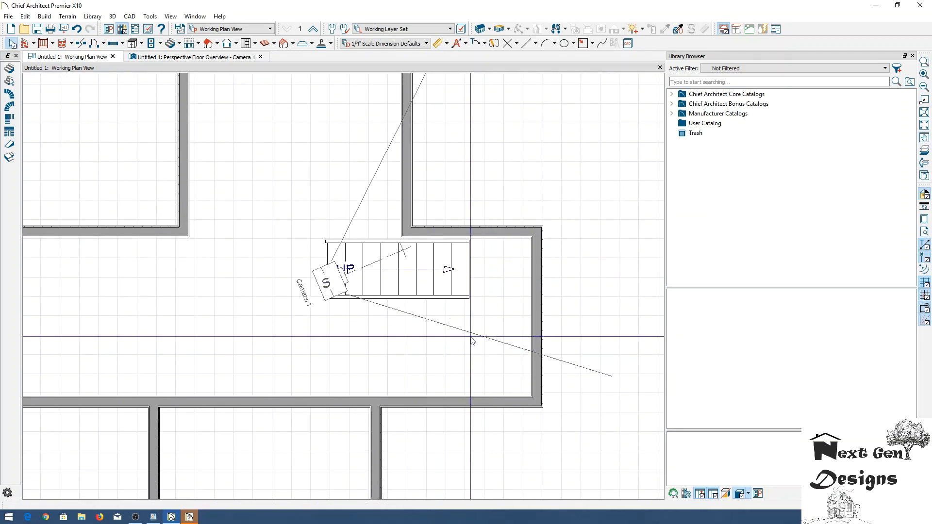
left_click(407, 286)
key("Delete")
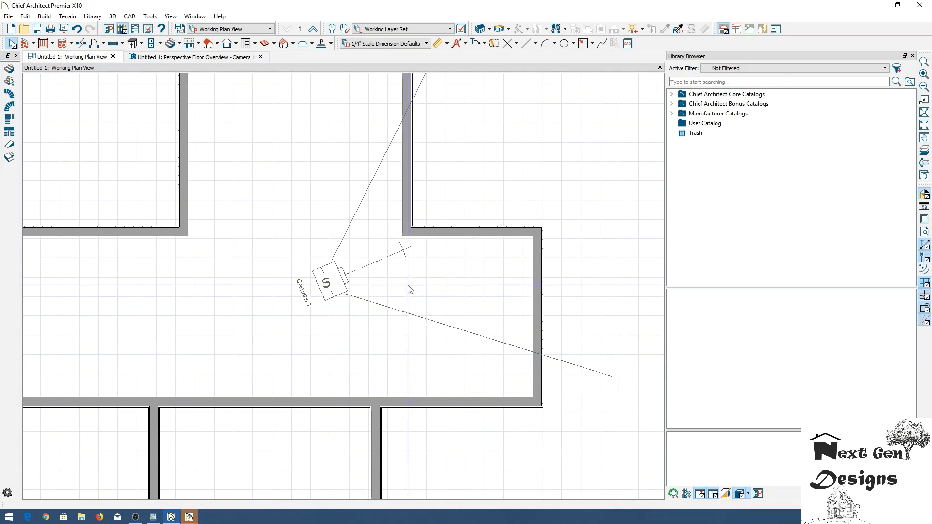
- Close the old camera view and compare the orthographic full overview with perspective floor and full overviews of the model
left_click(169, 44)
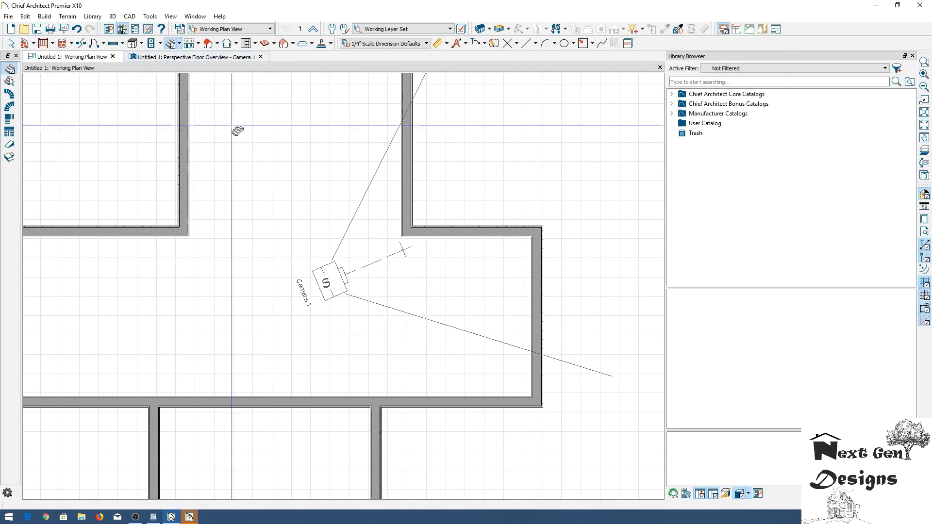
left_click(261, 57)
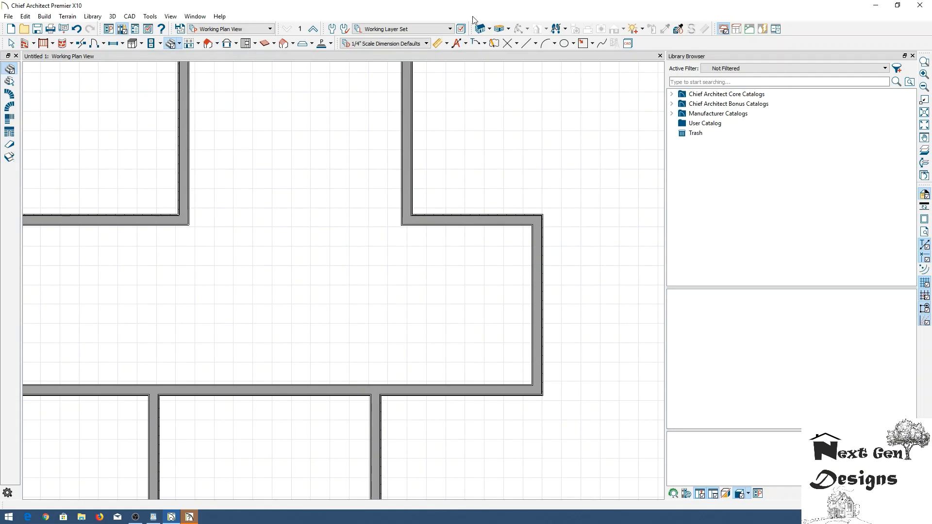
left_click(479, 29)
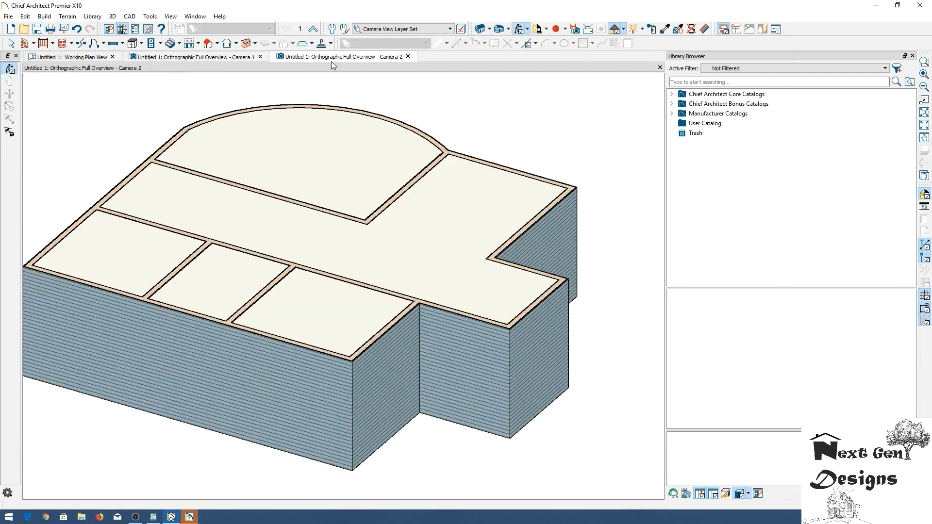
left_click(408, 57)
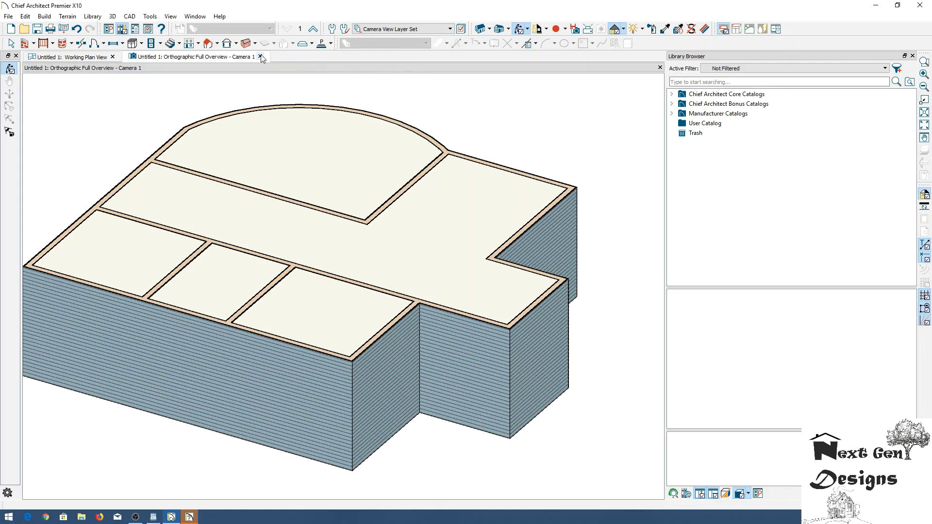
left_click(260, 57)
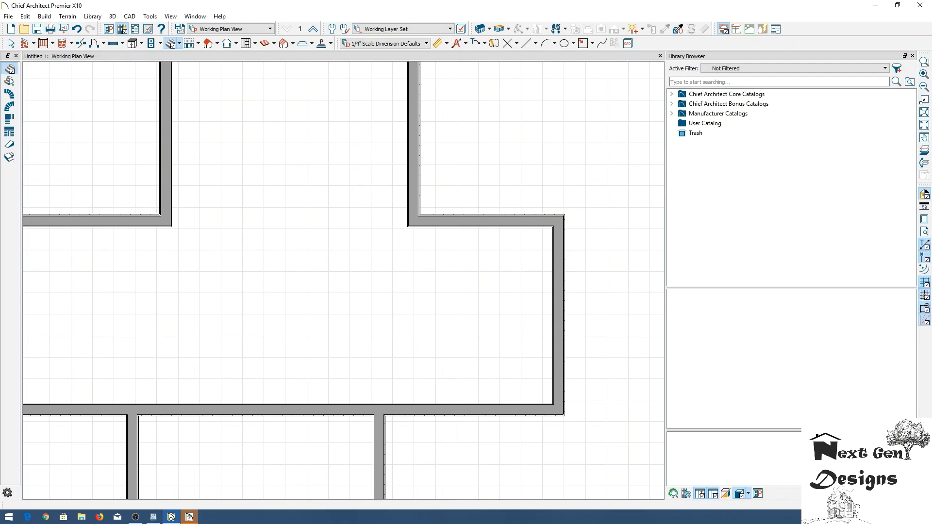
left_click(489, 29)
left_click(505, 31)
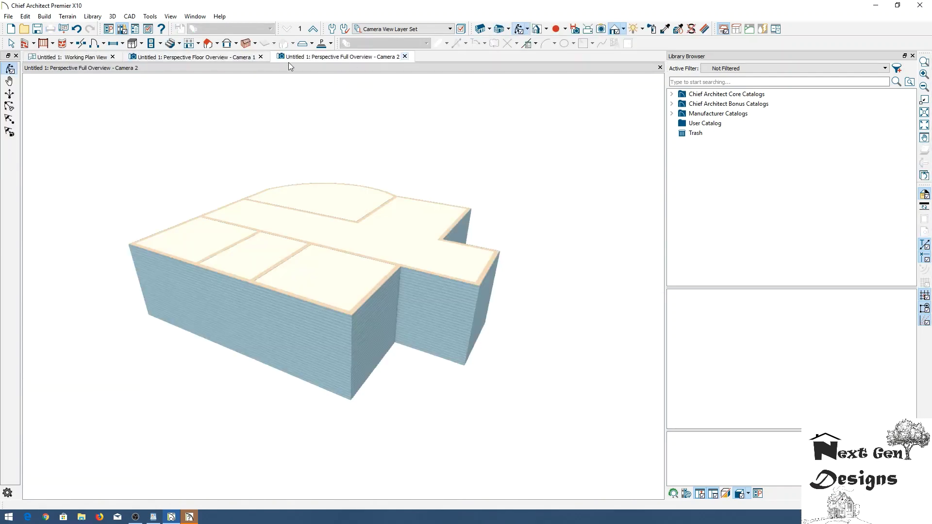
- Close the perspective full overview and return to the working plan view
left_click(100, 57)
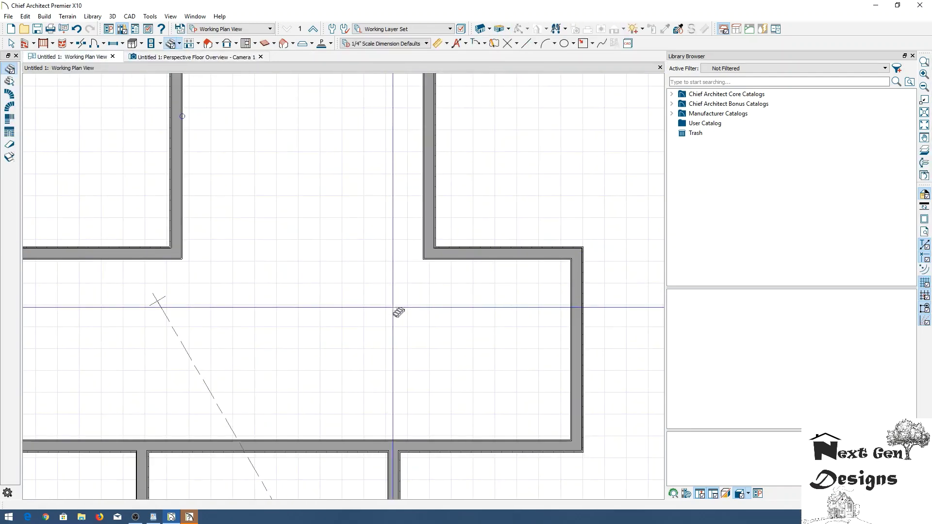
scroll(398, 312, "up", 1)
left_click(417, 286)
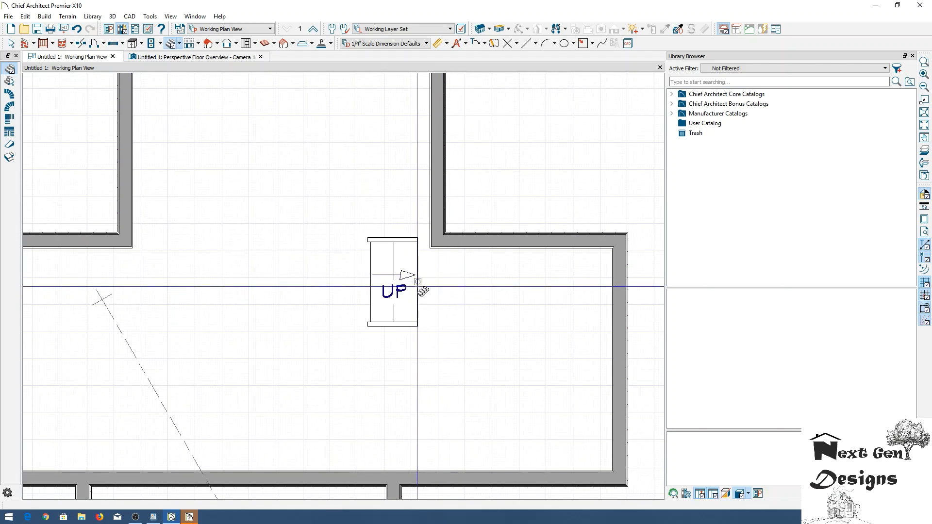
key("ctrl+z")
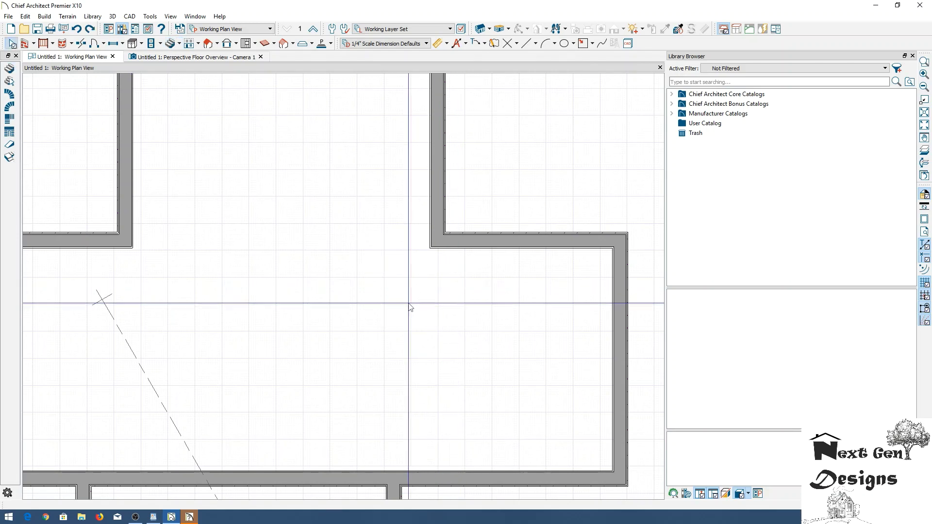
left_click(9, 69)
left_click_drag(283, 266, 542, 316)
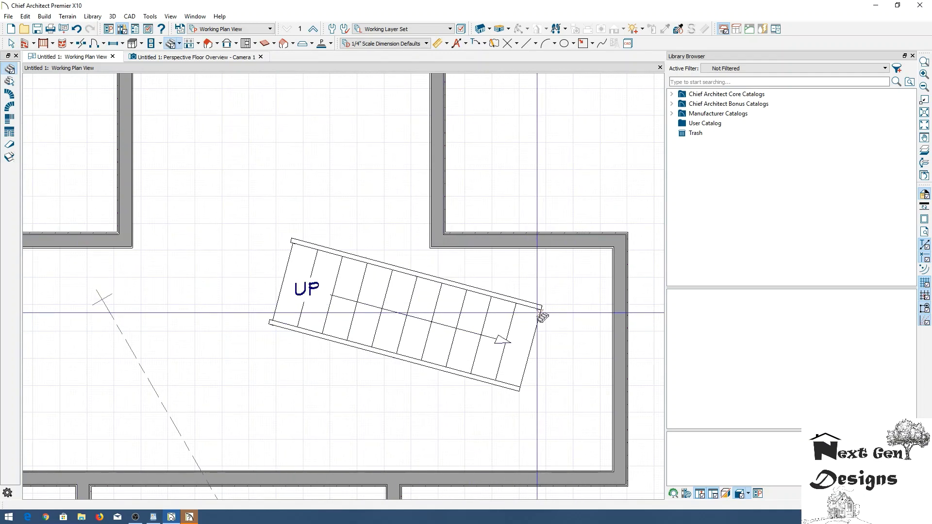
key("ctrl+z")
- Draw a straight staircase about 85 inches long, running up toward the right wall along the right alcove's upper wall
middle_click_drag(447, 291, 405, 281)
left_click_drag(228, 246, 427, 266)
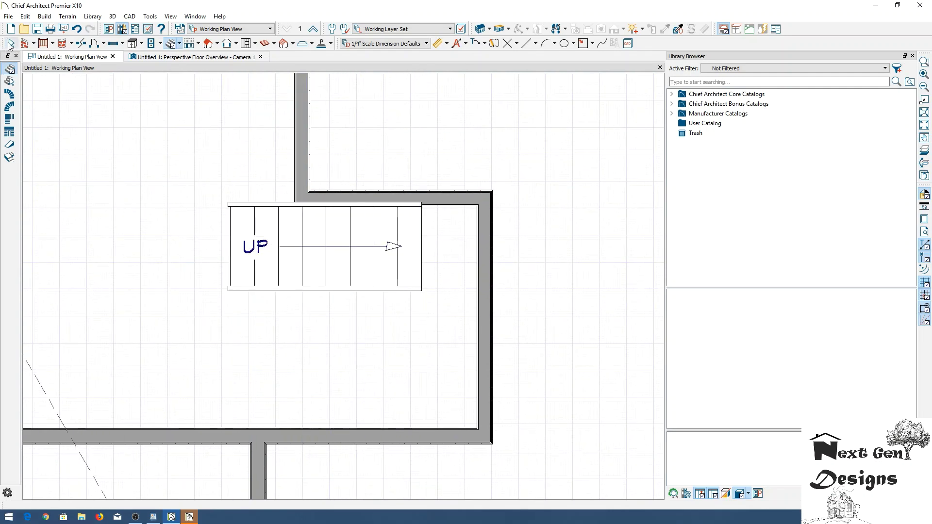
- Set the staircase width to 3 feet in its specification
left_click(305, 242)
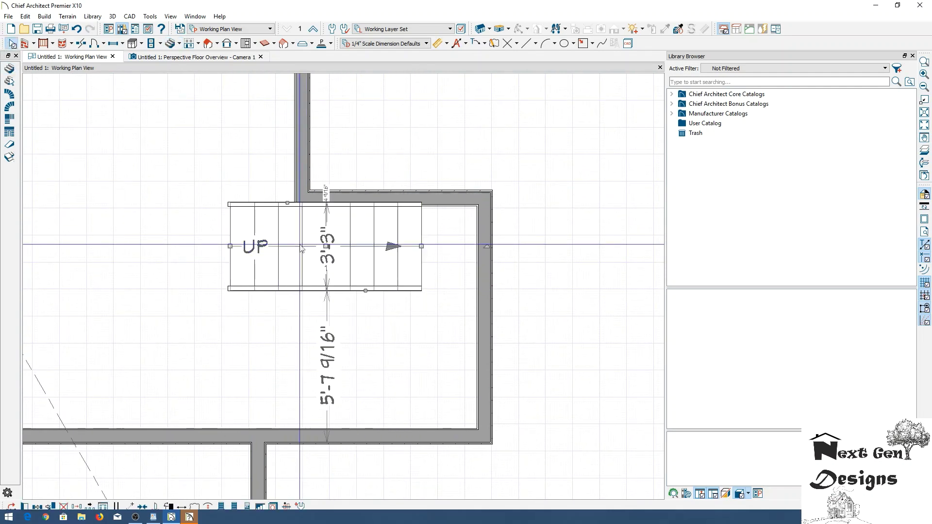
double_click(329, 236)
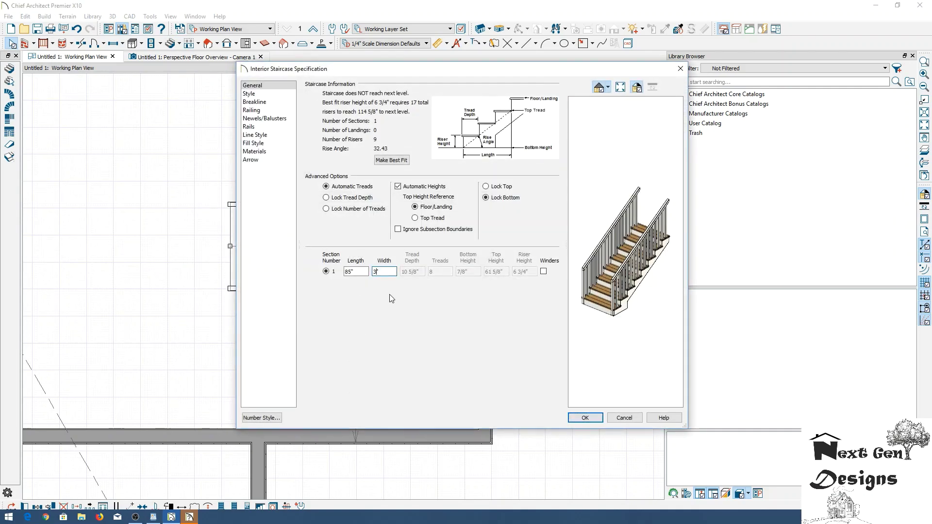
key("Return")
- Try pulling the staircase's upper edge off the alcove wall and shifting the whole staircase downward
scroll(282, 232, "up", 2)
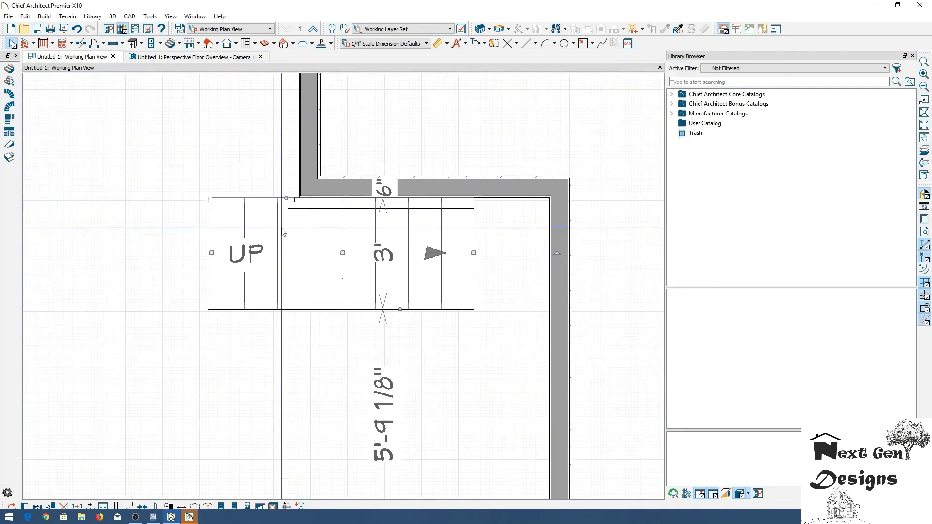
scroll(283, 232, "up", 3)
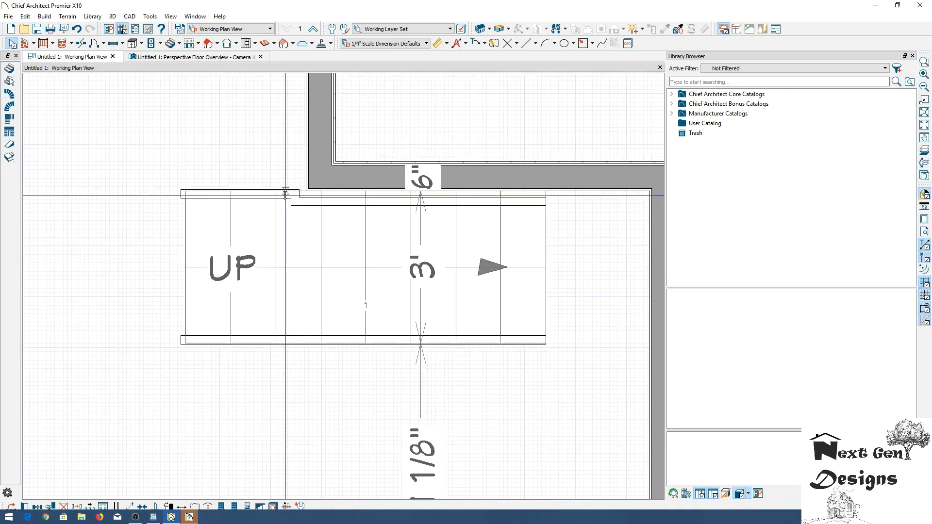
left_click_drag(286, 193, 285, 200)
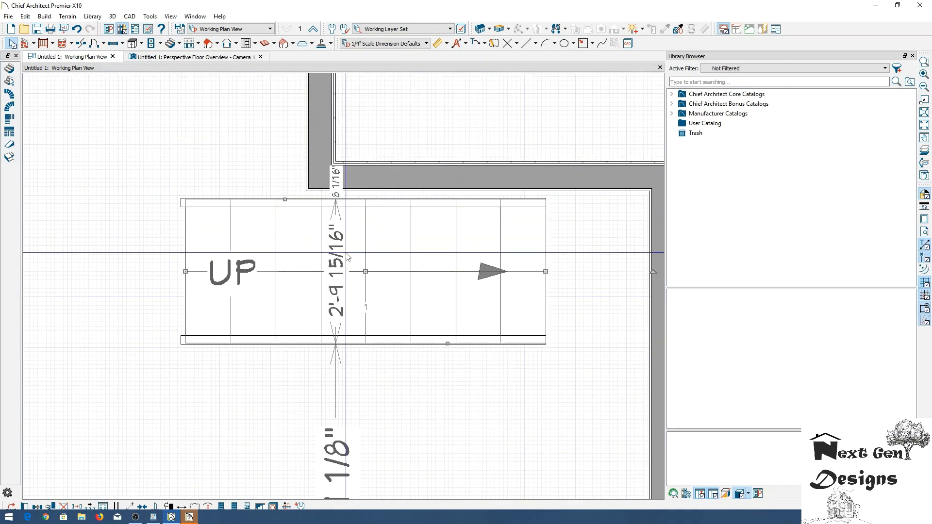
left_click_drag(365, 271, 366, 280)
- Set the staircase width to 3 feet again and move it up against the alcove's upper wall and slightly right
double_click(364, 255)
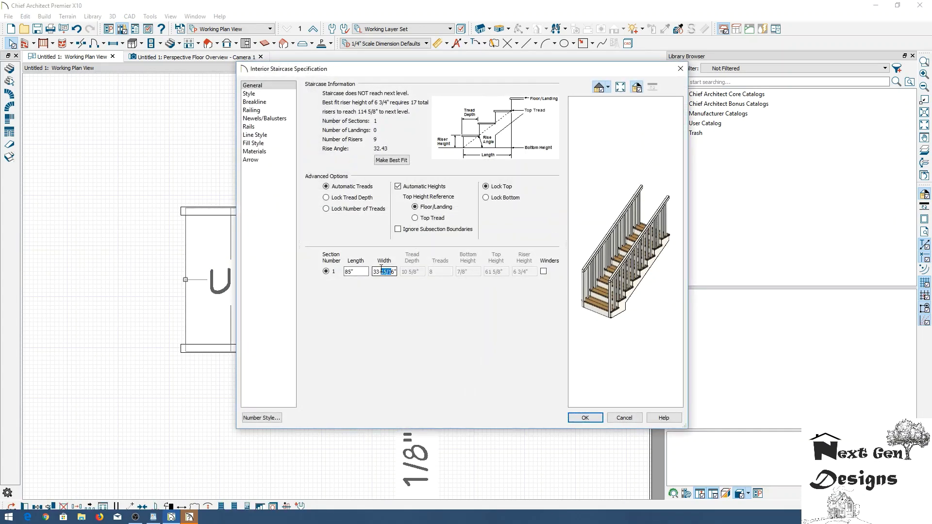
key("Return")
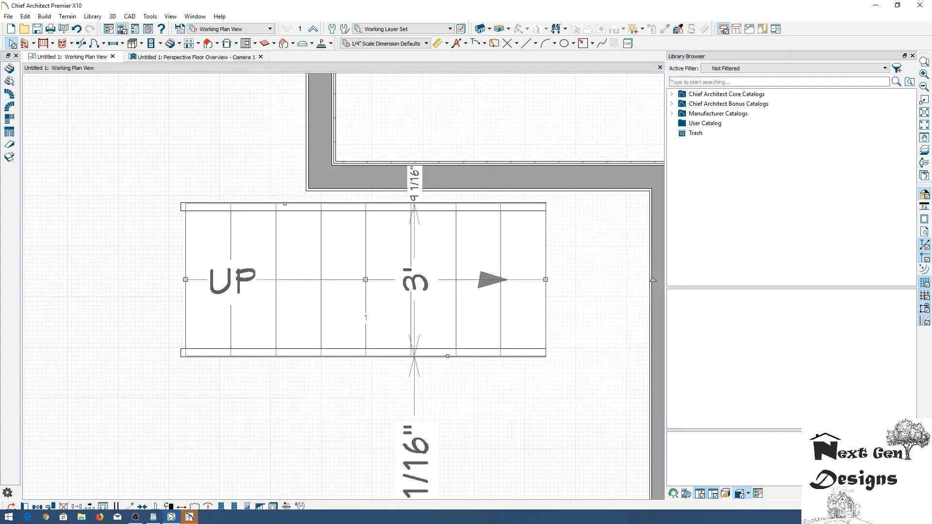
left_click_drag(365, 274, 364, 267)
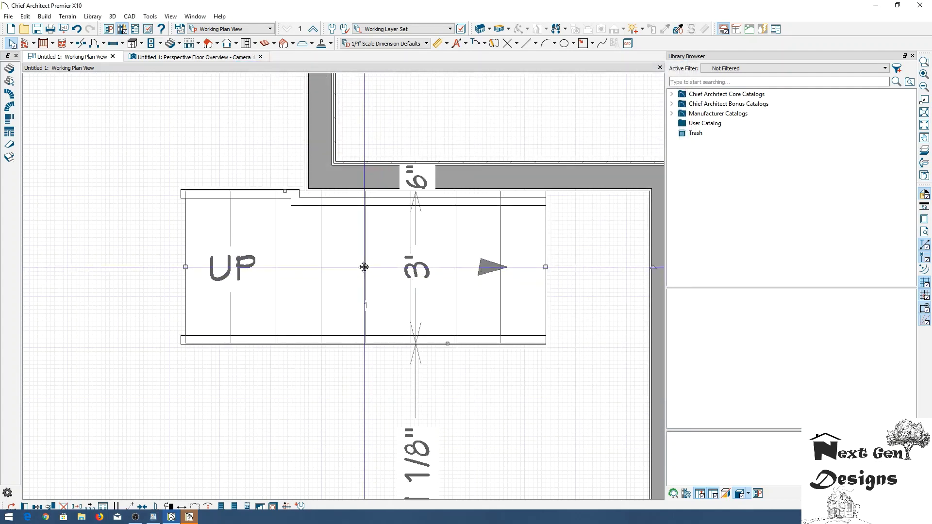
mouse_move(364, 268)
left_mouse_down()
mouse_move(399, 267)
mouse_move(383, 260)
mouse_move(393, 247)
mouse_move(389, 268)
mouse_move(375, 267)
left_mouse_up()
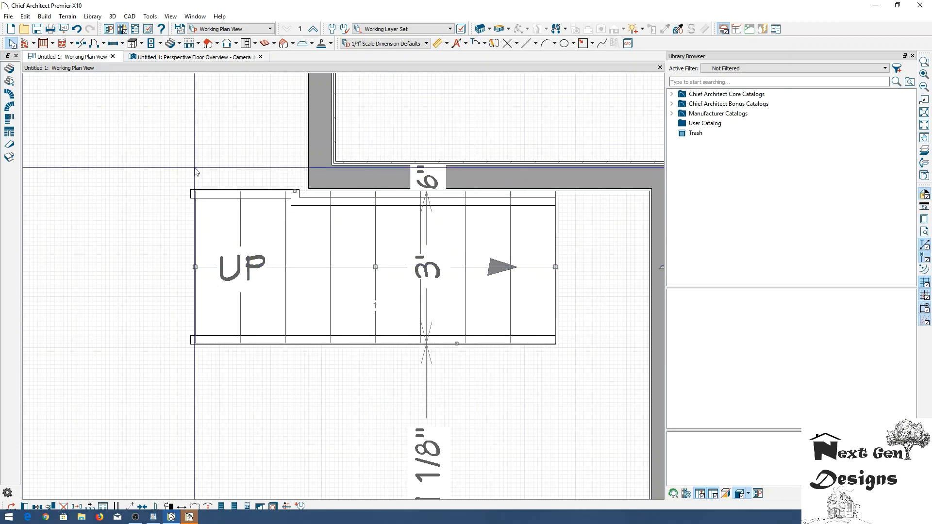
- Examine in the perspective floor overview how the staircase railing meets the wall corner, from several angles
left_click(201, 144)
left_click(259, 240)
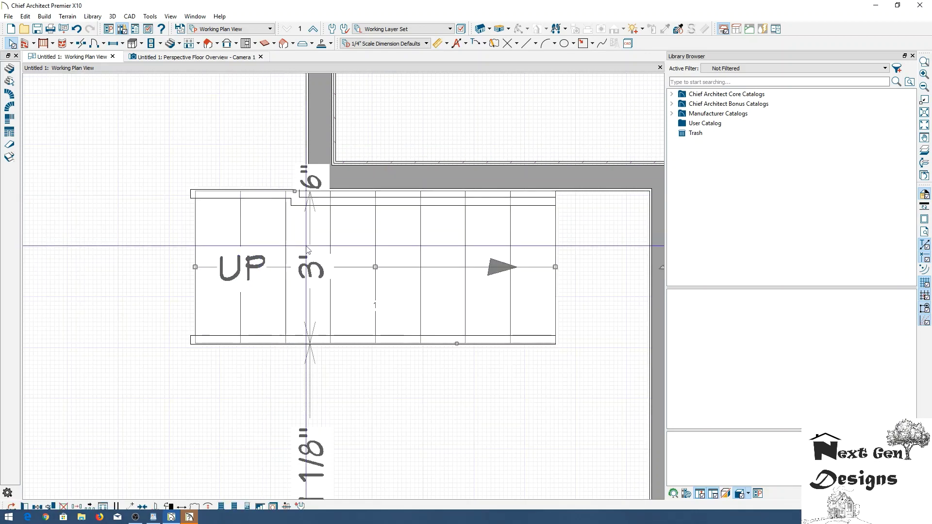
scroll(311, 182, "up", 5)
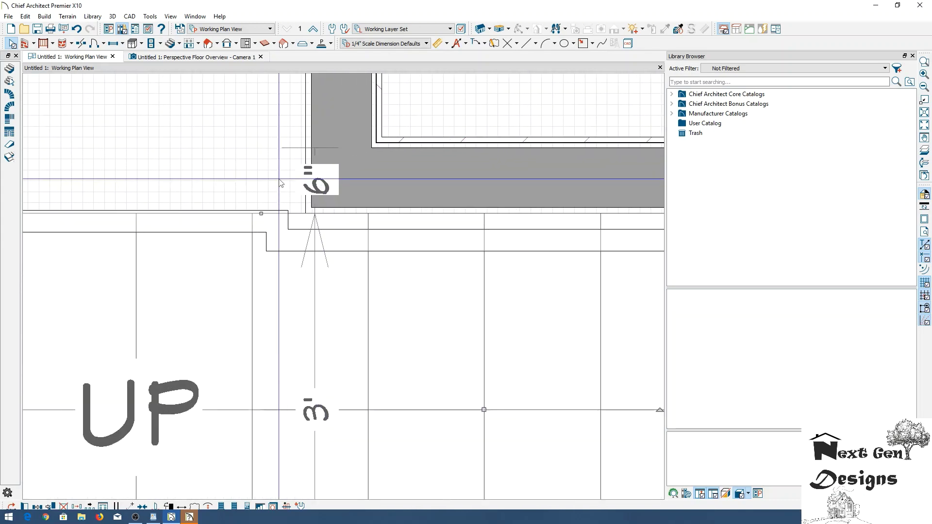
left_click(189, 57)
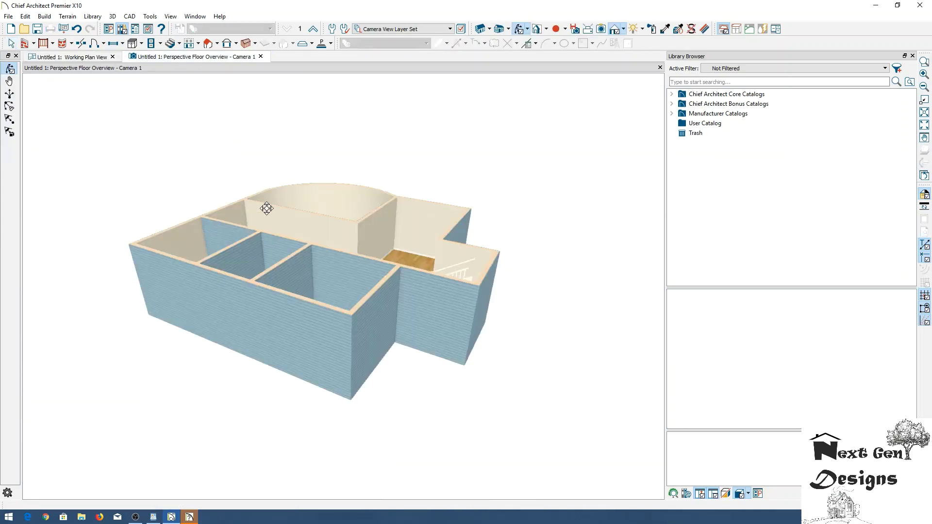
left_click_drag(266, 208, 514, 291)
scroll(374, 210, "up", 5)
left_click_drag(307, 202, 385, 179)
scroll(249, 171, "up", 5)
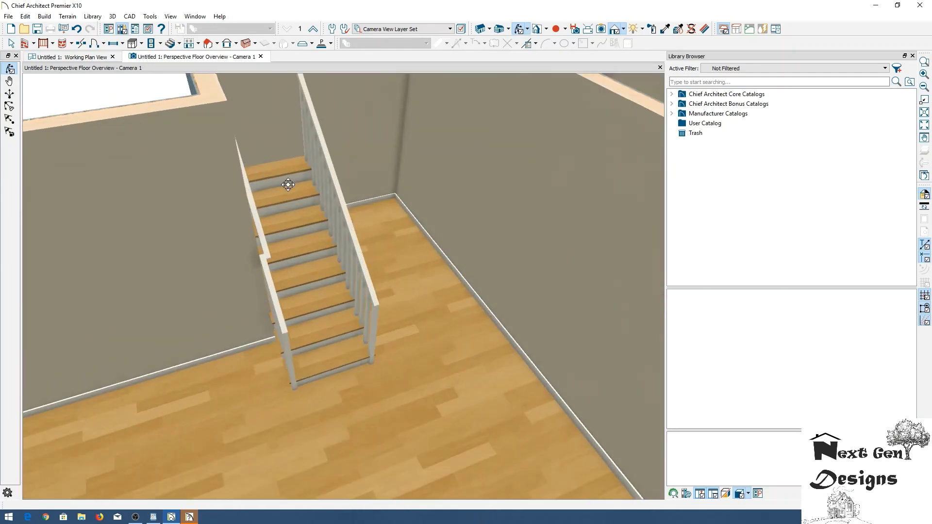
left_click_drag(288, 184, 231, 102)
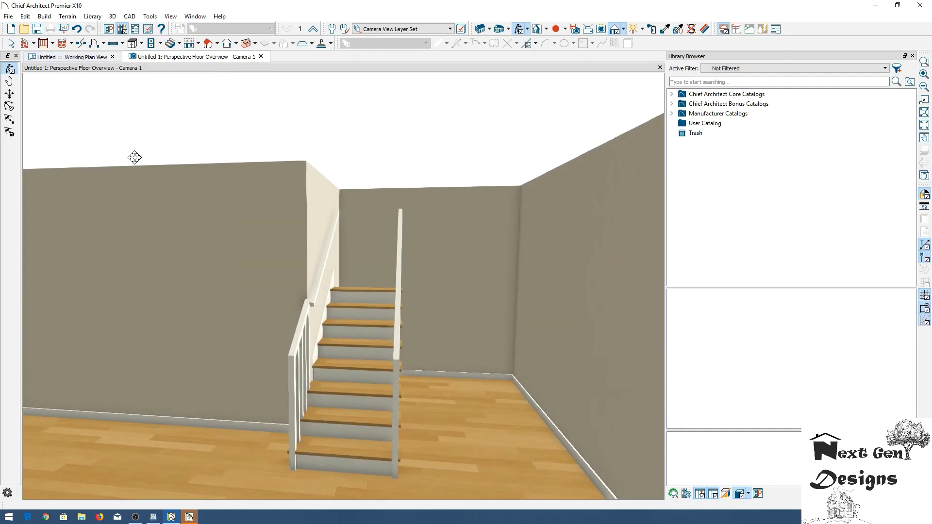
left_click_drag(135, 157, 92, 66)
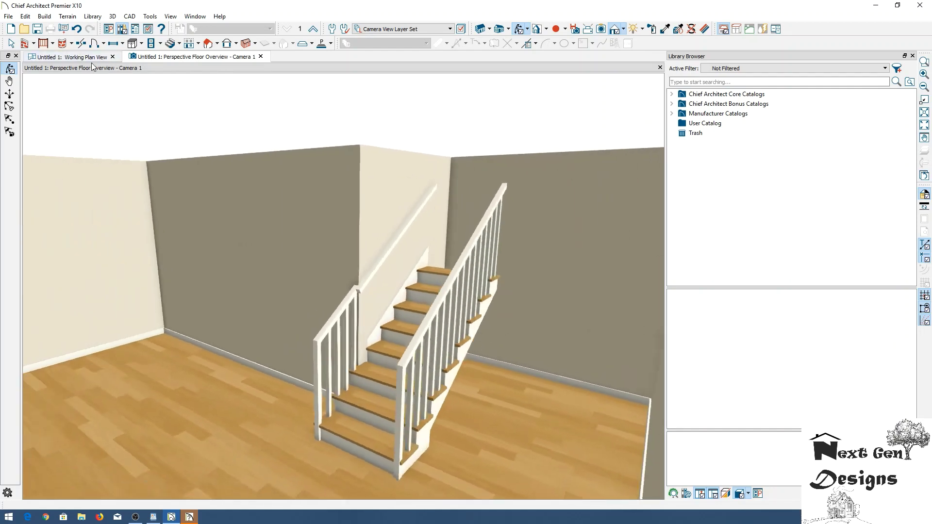
- In the working plan view, shorten the staircase at its top end, leaving about 3'-2 1/4" to the right exterior wall's outer face
left_click(92, 58)
scroll(223, 180, "down", 1)
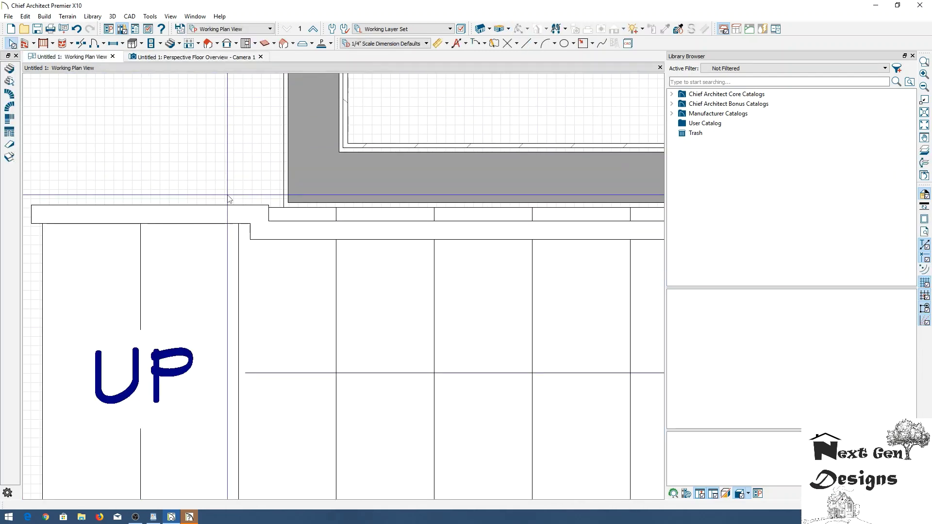
scroll(228, 199, "down", 1)
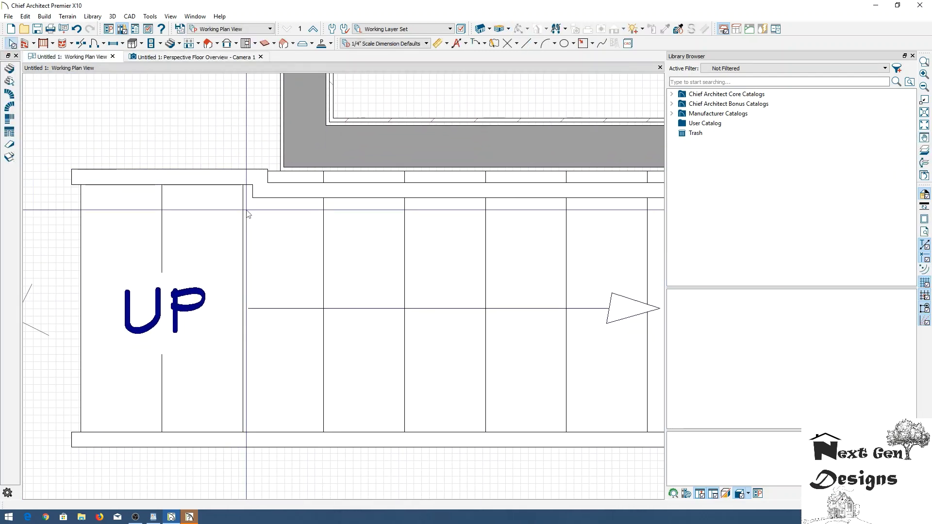
scroll(356, 225, "down", 1)
middle_click_drag(356, 225, 233, 207)
scroll(372, 217, "down", 2)
left_click(417, 254)
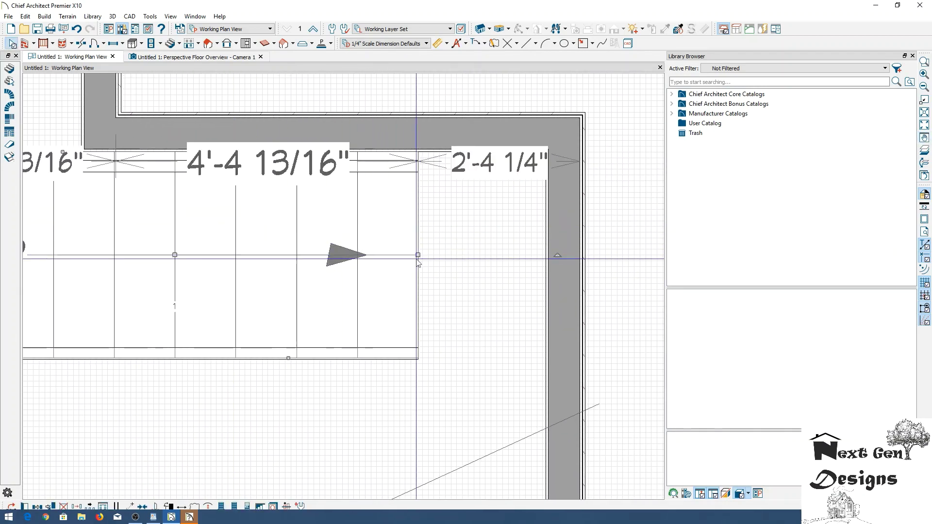
left_click_drag(416, 254, 360, 255)
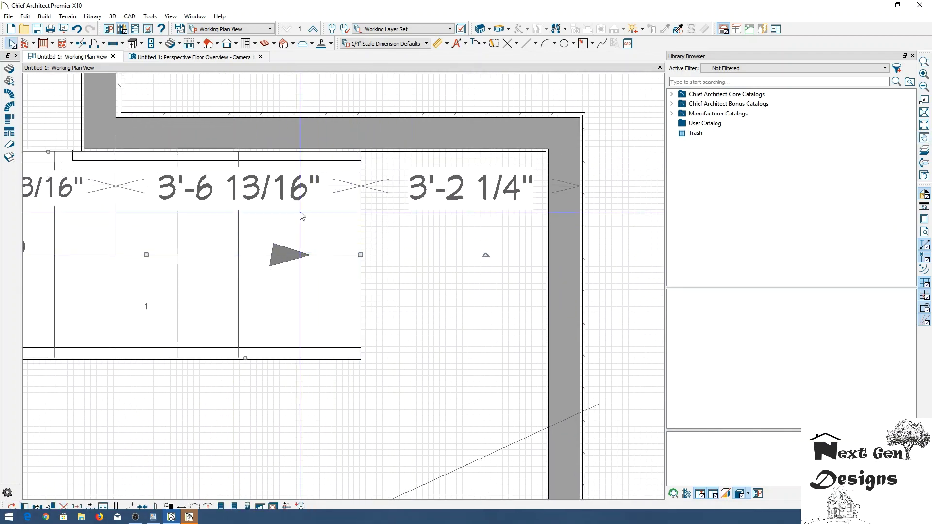
- Draw a rectangular landing about 2'-8 3/4" by 3'-0 3/8" from the staircase's top end to the right wall
left_click(10, 158)
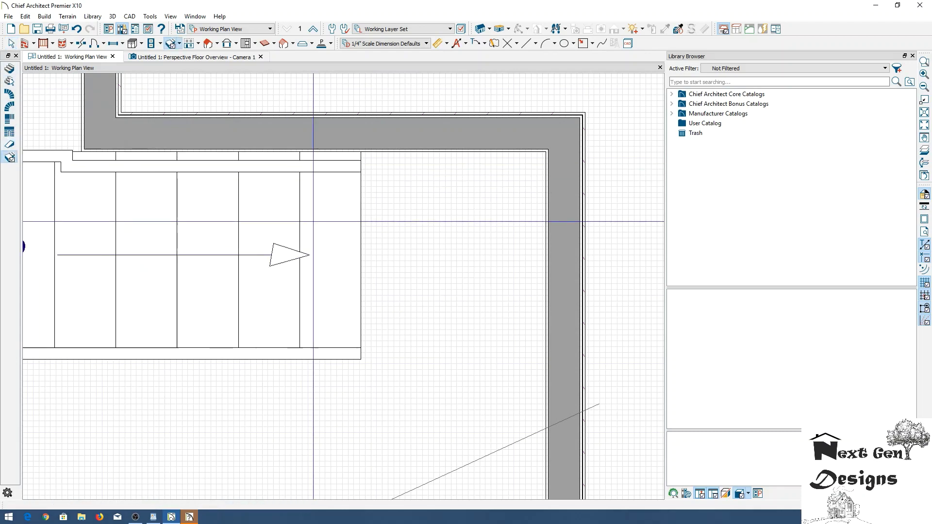
left_click_drag(360, 152, 548, 359)
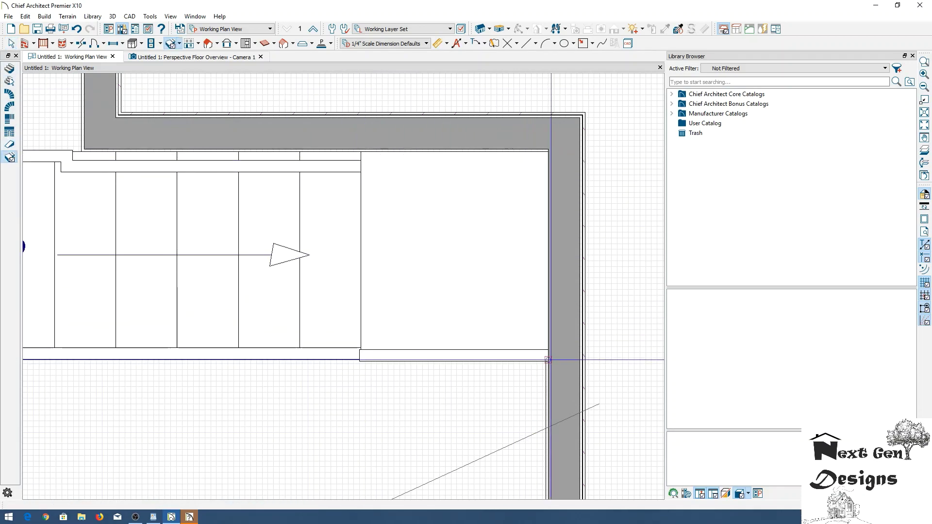
left_click(10, 44)
- Set the landing's horizontal dimension to 3 feet by moving its right edge
left_click(453, 254)
middle_click_drag(445, 289, 382, 241)
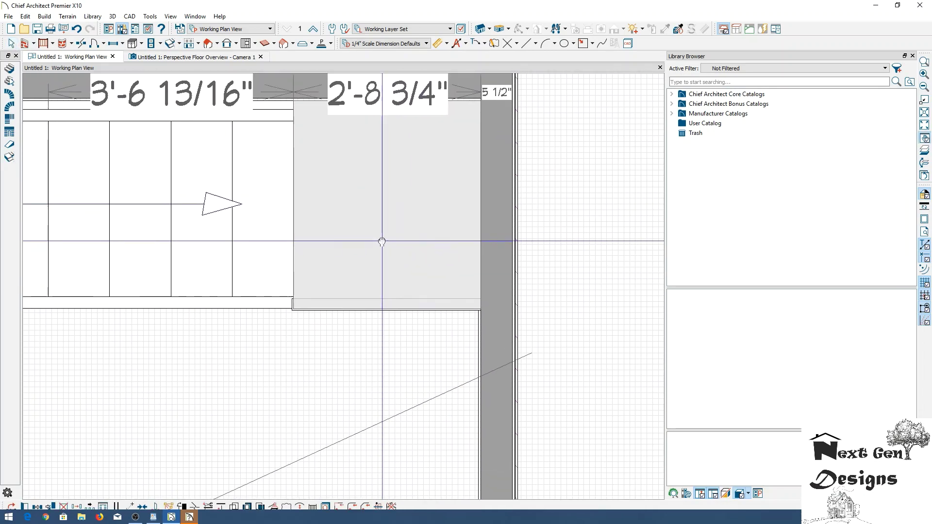
left_click(348, 100)
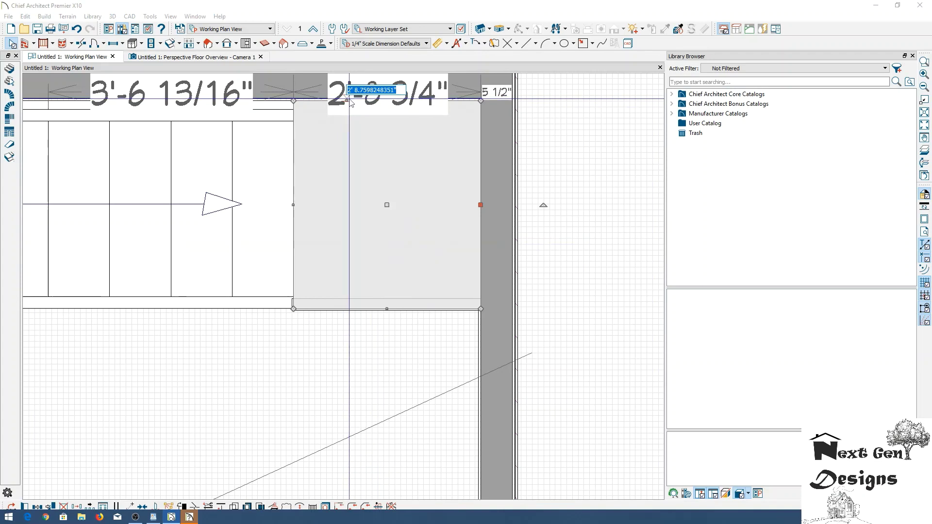
type("3'")
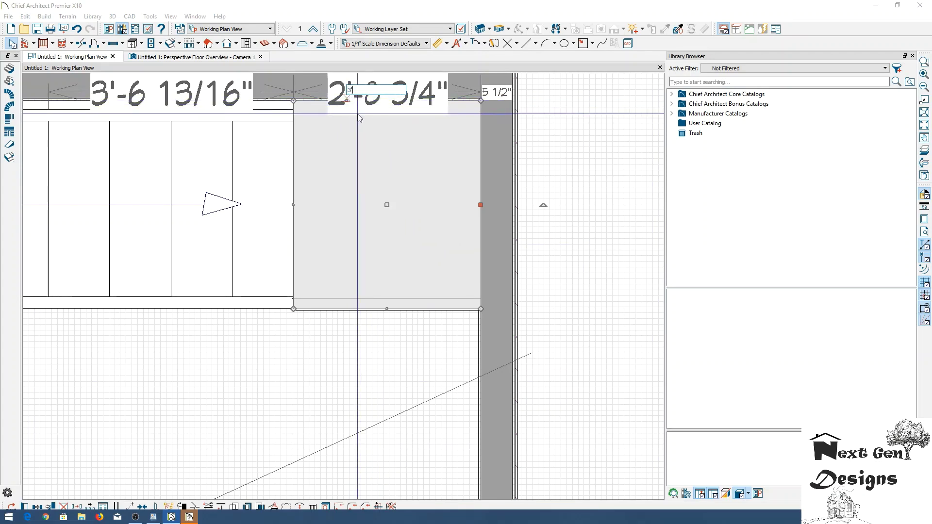
type("4")
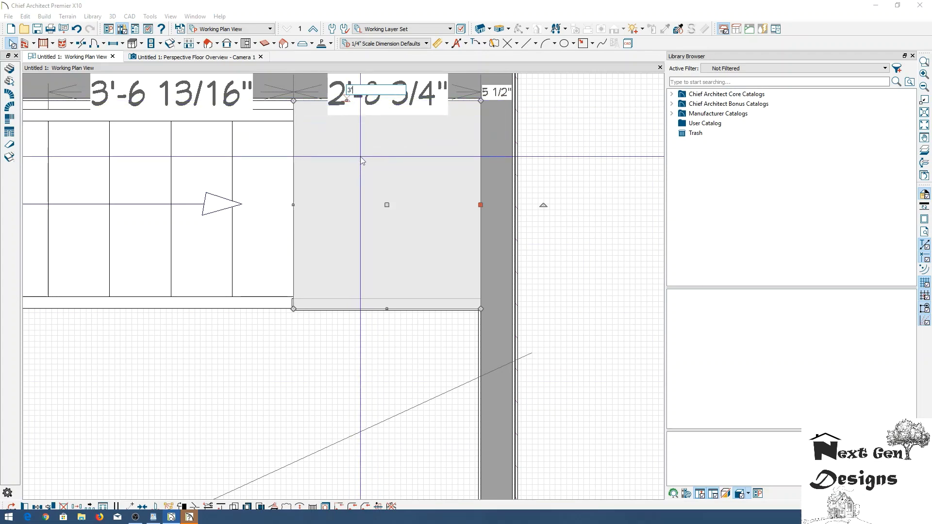
type("'")
key("Return")
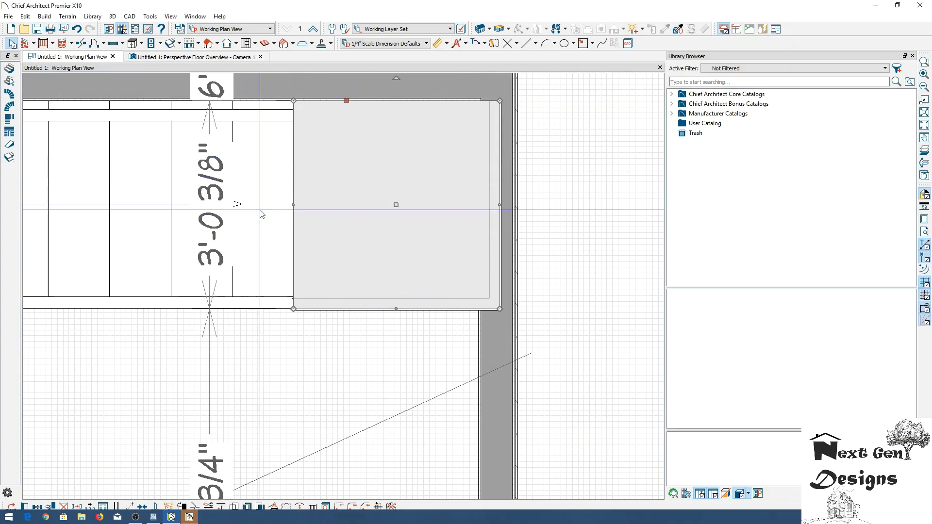
- Set the landing's vertical dimension to 3 feet by moving its upper edge, and select its right edge
type("3")
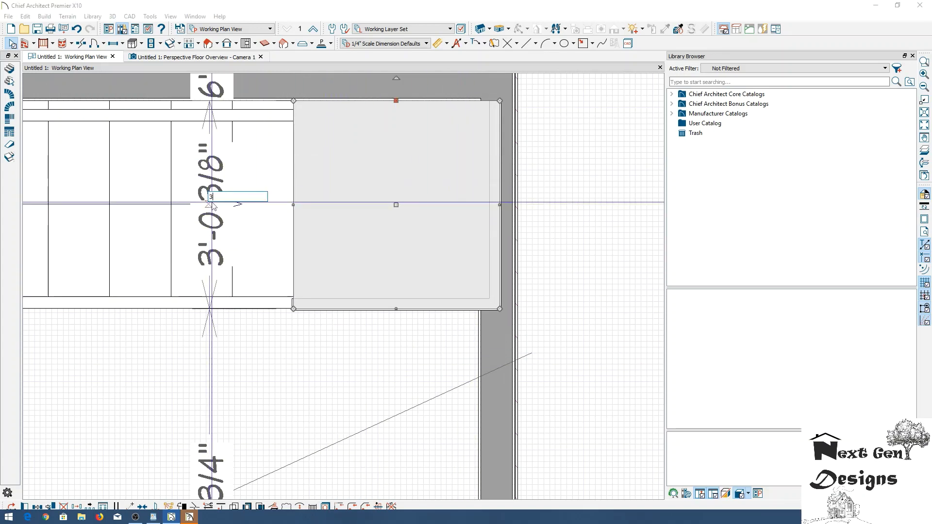
left_click(293, 206)
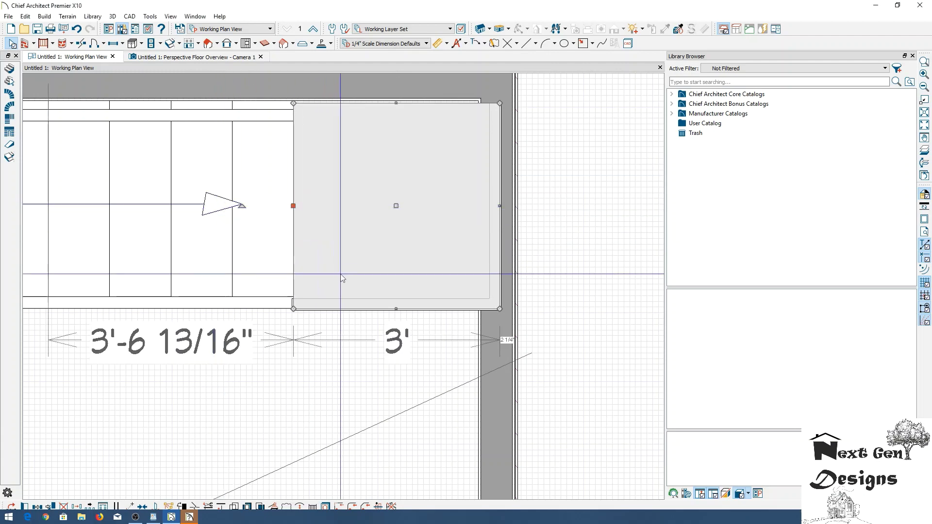
scroll(358, 293, "down", 4)
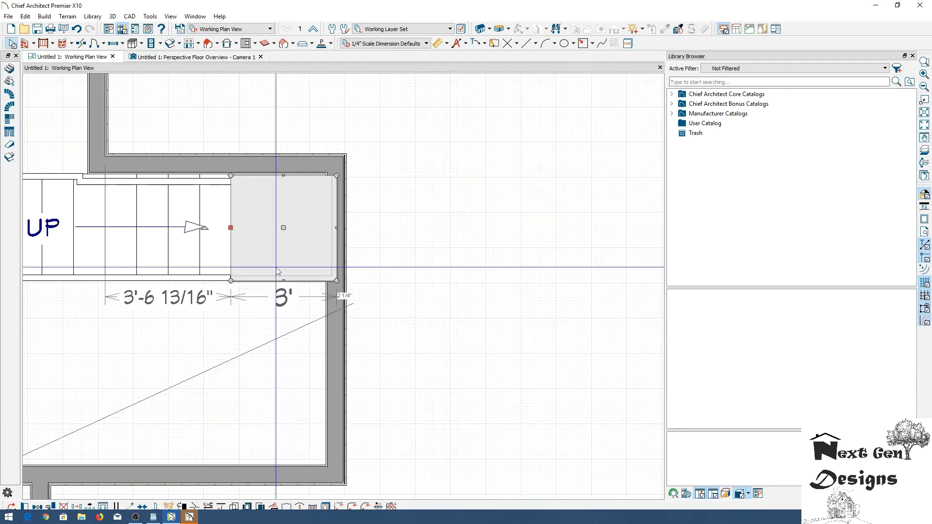
left_click(309, 252)
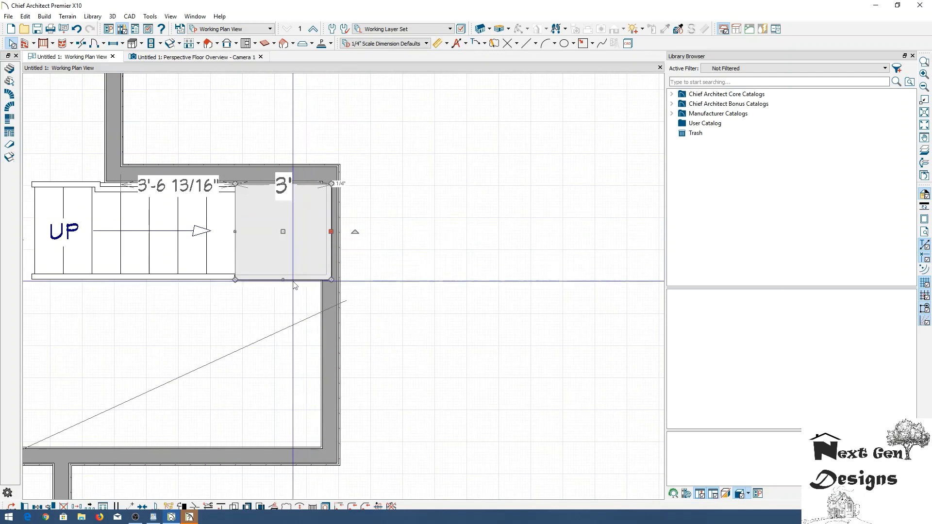
- Check the landing's height and thickness settings in its specification, leaving them as they are
left_click(238, 251)
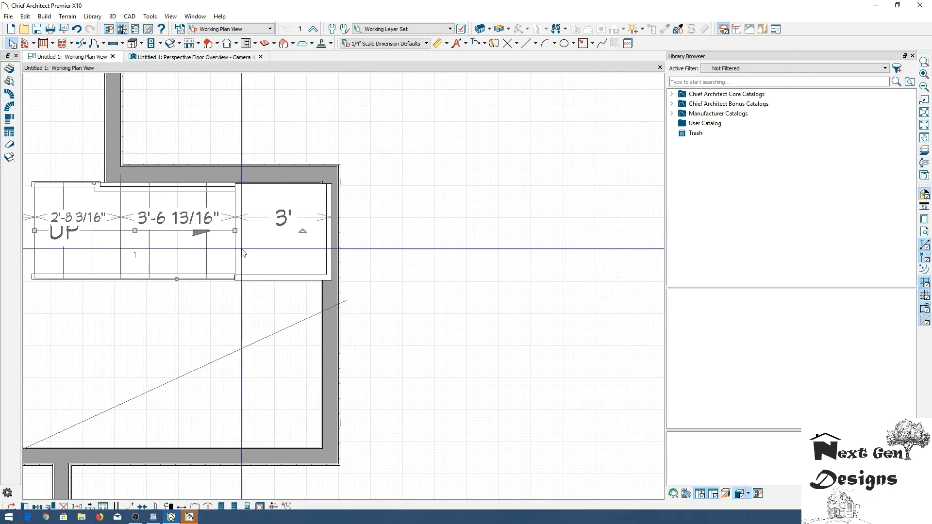
left_click(326, 237)
left_click(302, 227)
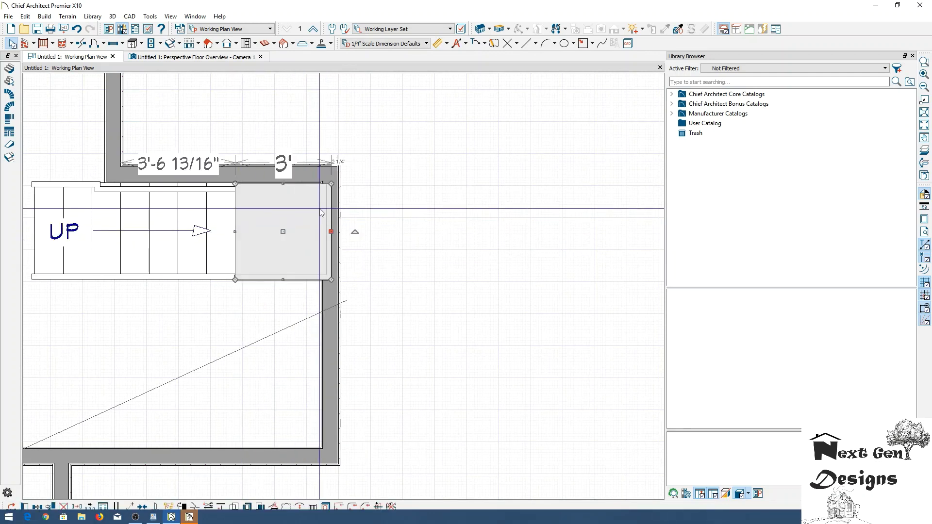
double_click(285, 212)
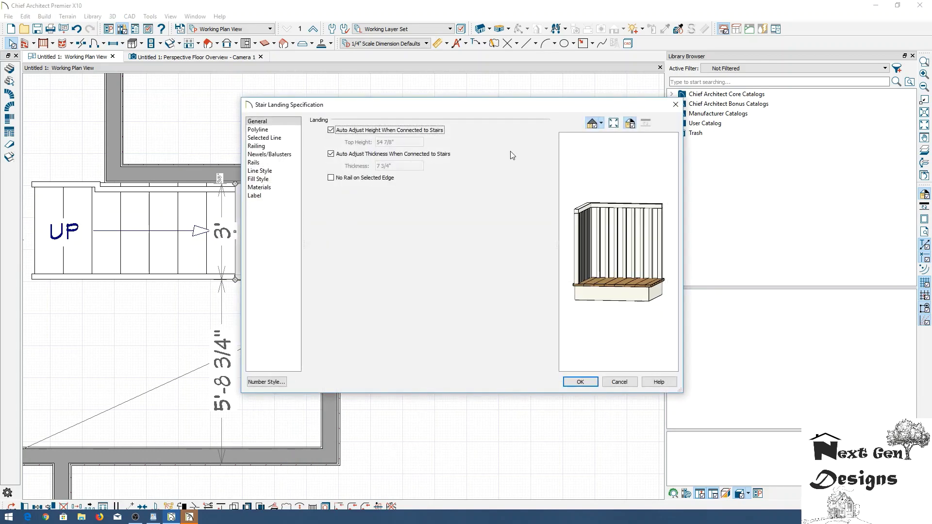
left_click(674, 105)
- Move the landing's right edge back to the right wall's inner face, and shorten the staircase's top end to leave a 6" gap before the landing
scroll(350, 220, "up", 3)
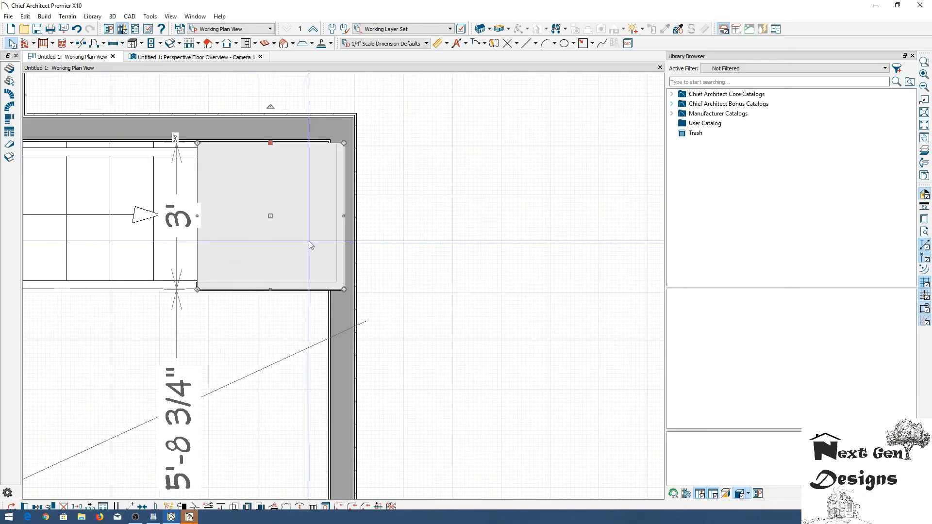
left_click_drag(343, 214, 328, 213)
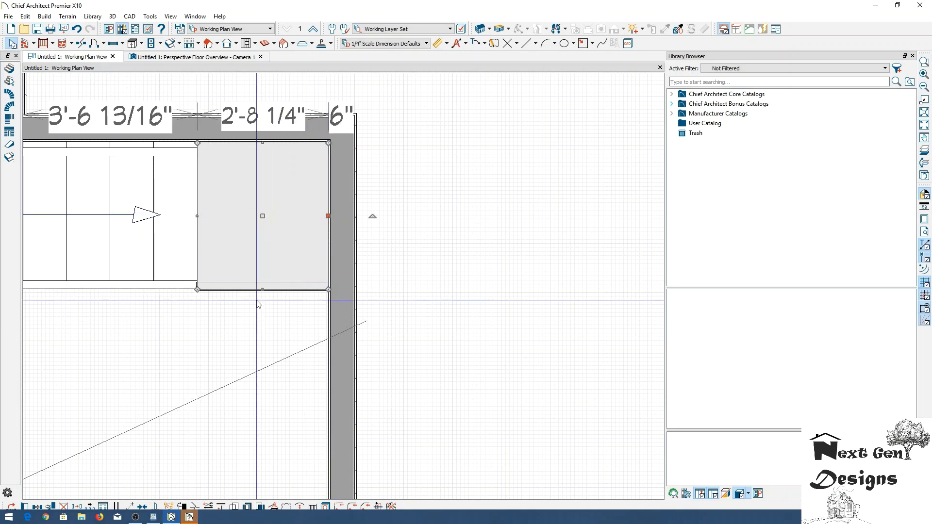
left_click(195, 216)
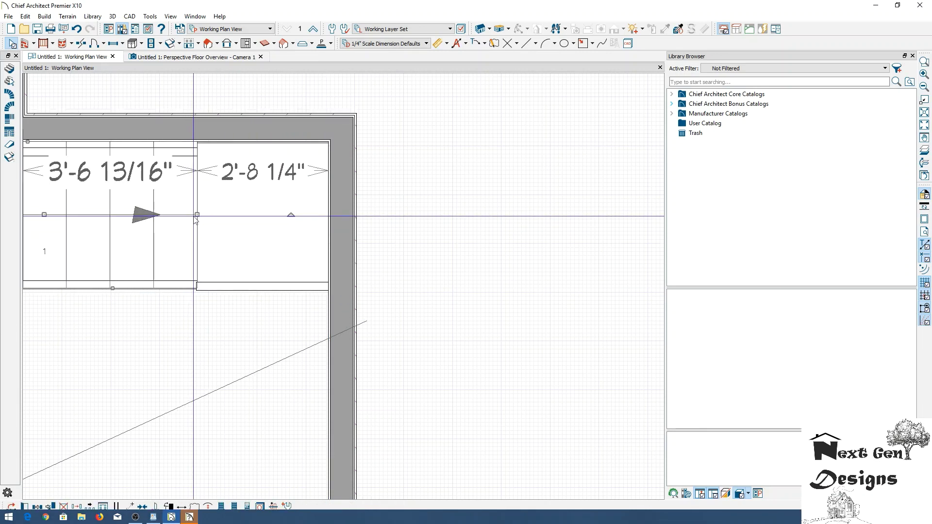
left_click_drag(196, 215, 173, 214)
- Set the landing's horizontal dimension to 3 feet by moving its left edge, and extend the staircase's top end to meet it
left_click(260, 214)
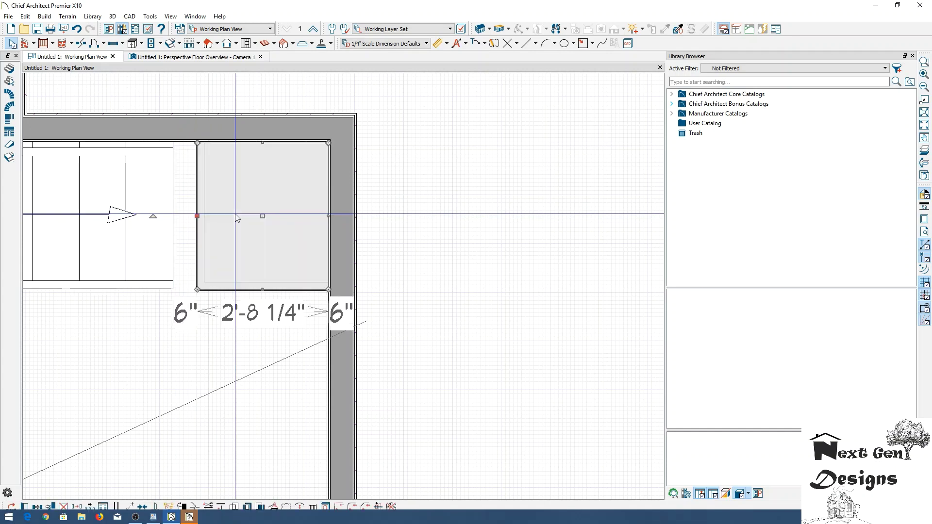
left_click(252, 314)
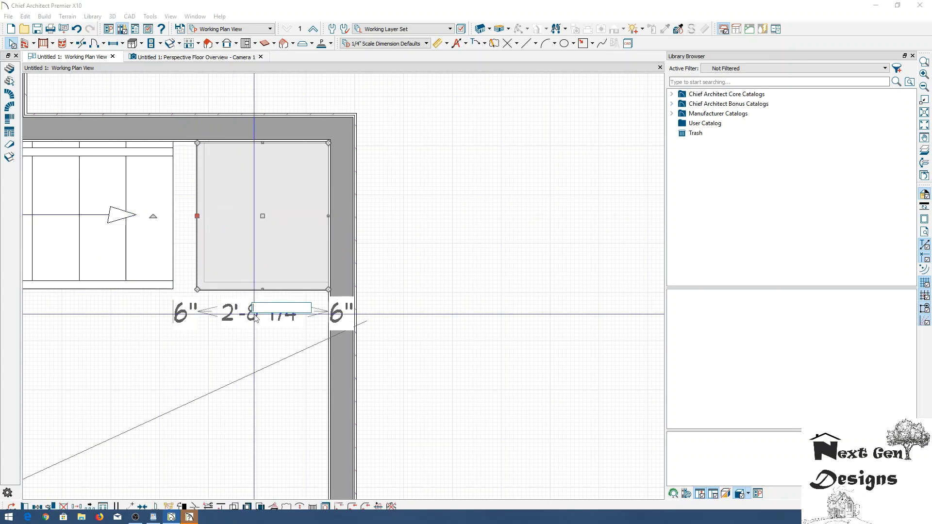
key("Return")
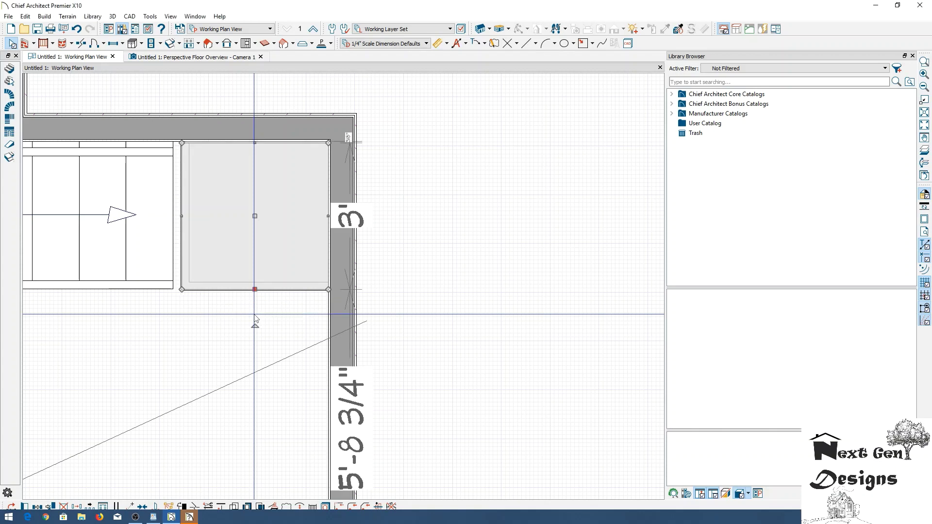
left_click(173, 227)
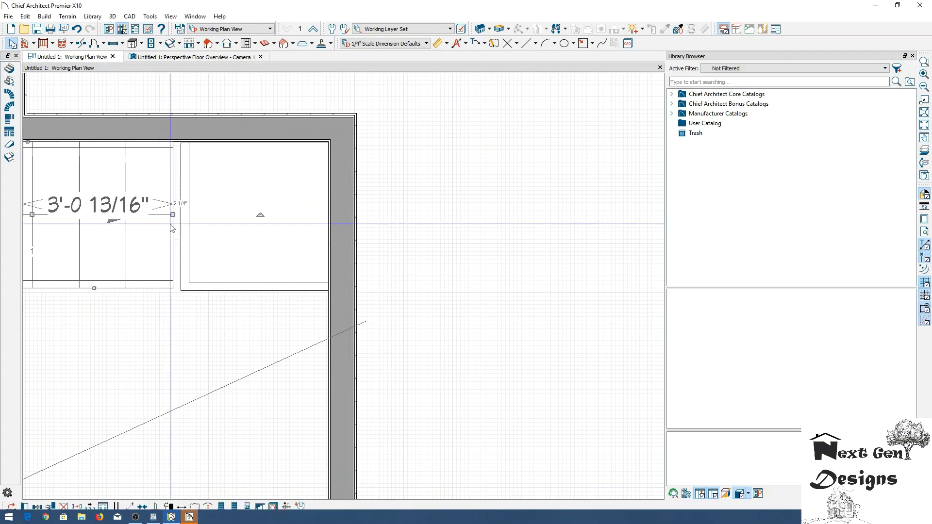
left_click_drag(172, 216, 181, 216)
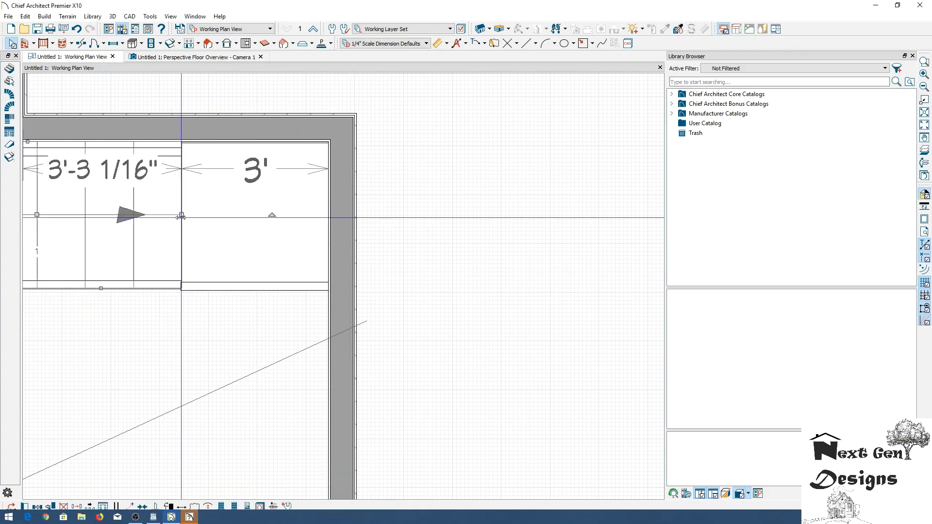
left_click(177, 350)
- Draw a second straight stair flight about 2'-11" long from the landing's lower edge down along the right wall
scroll(189, 346, "down", 2)
mouse_move(213, 337)
middle_mouse_down()
mouse_move(226, 328)
mouse_move(241, 243)
middle_mouse_up()
scroll(241, 243, "down", 1)
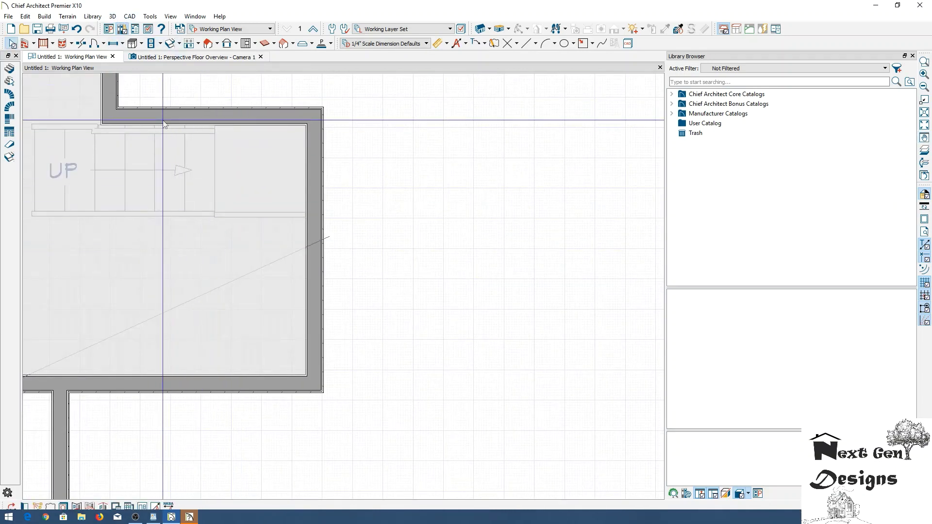
left_click(169, 44)
scroll(281, 296, "up", 1)
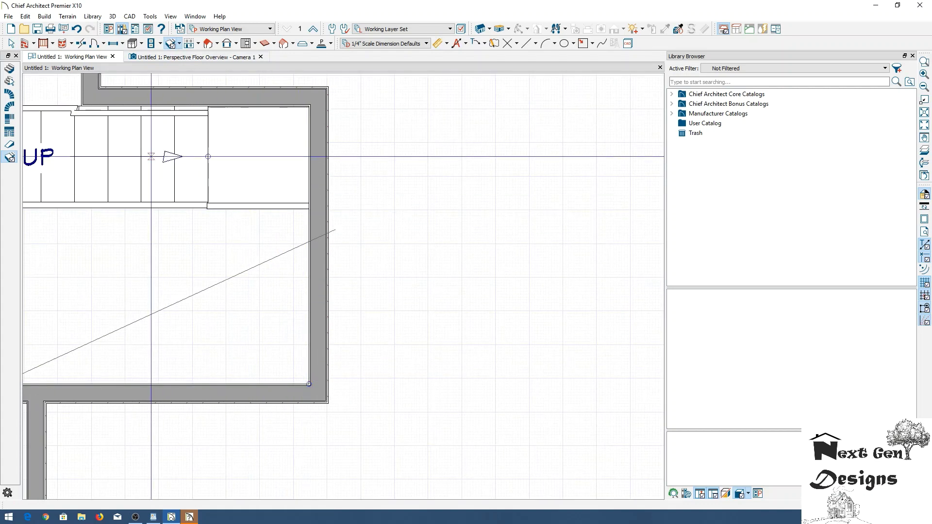
left_click(11, 70)
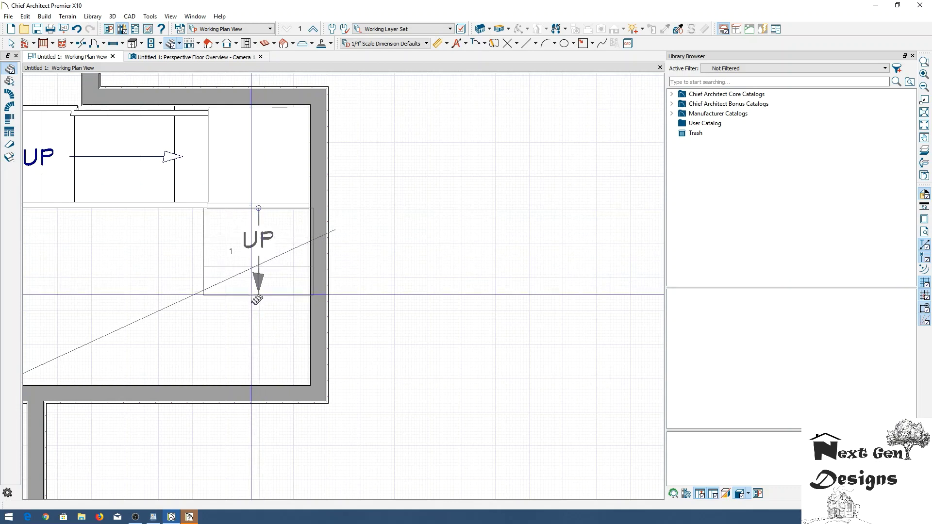
left_click(253, 307)
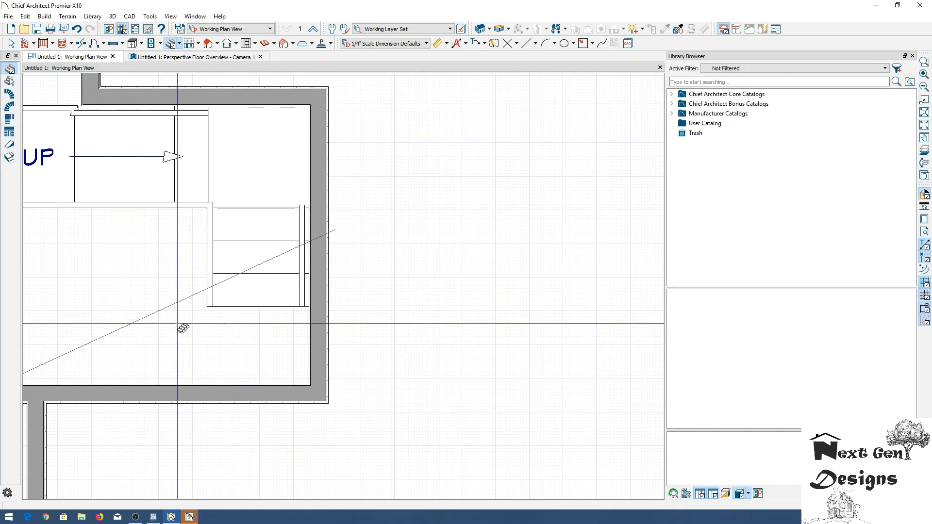
- Draw a second landing about 3'-0 7/16" by 2'-3 3/4" in the alcove's lower right corner, and set its vertical dimension to 3 feet
left_click(10, 159)
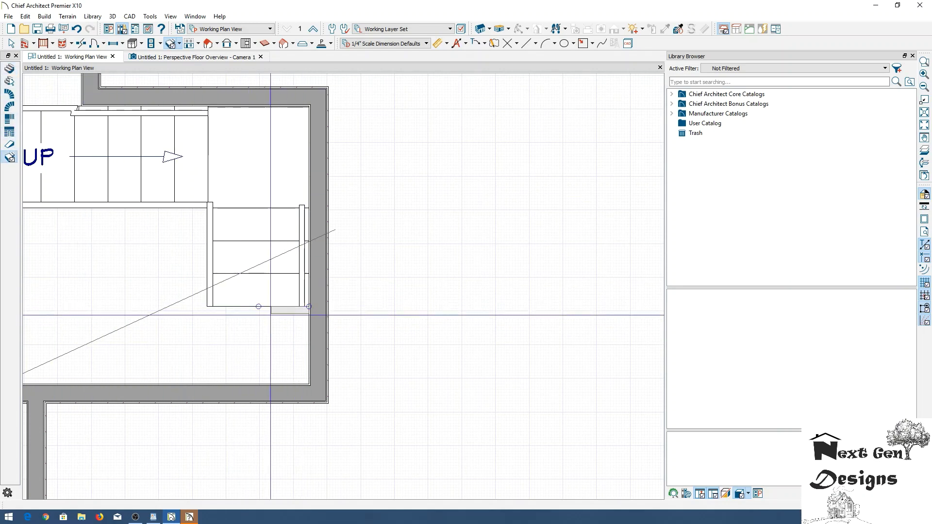
left_click_drag(270, 315, 204, 383)
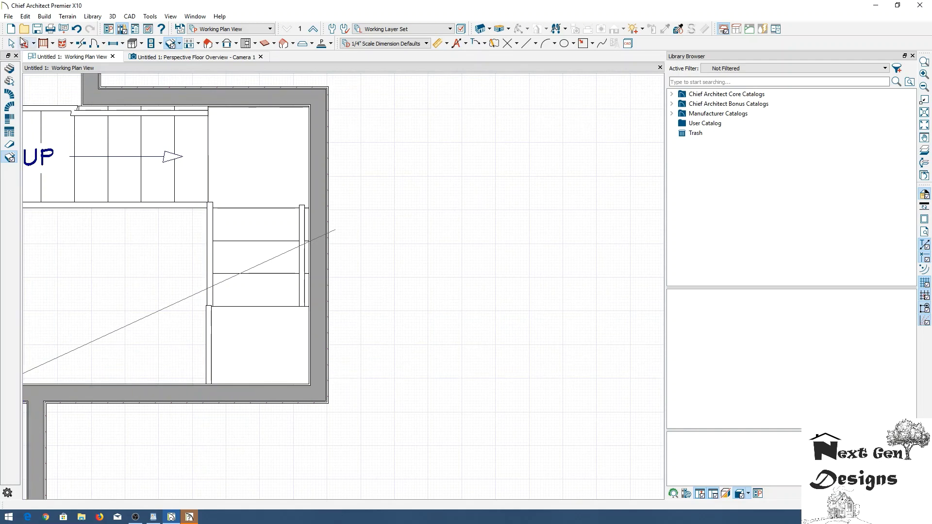
double_click(234, 326)
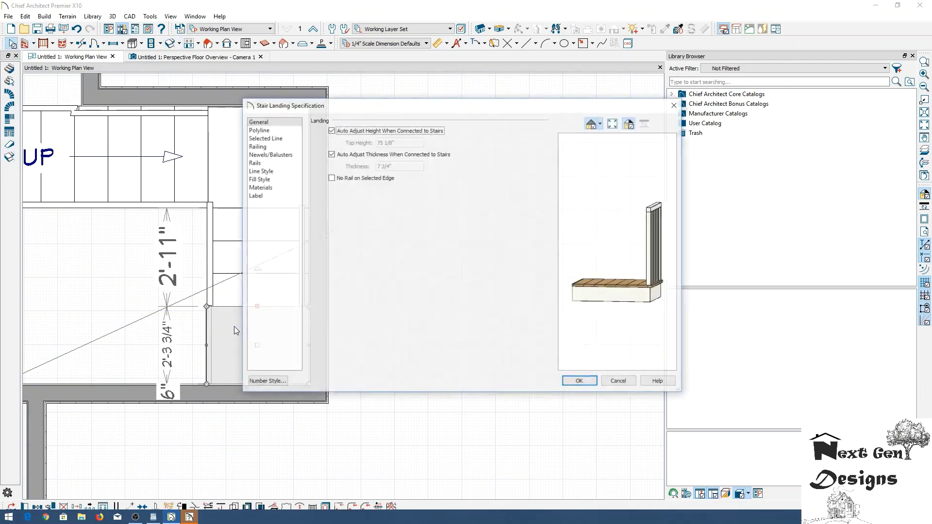
left_click(674, 104)
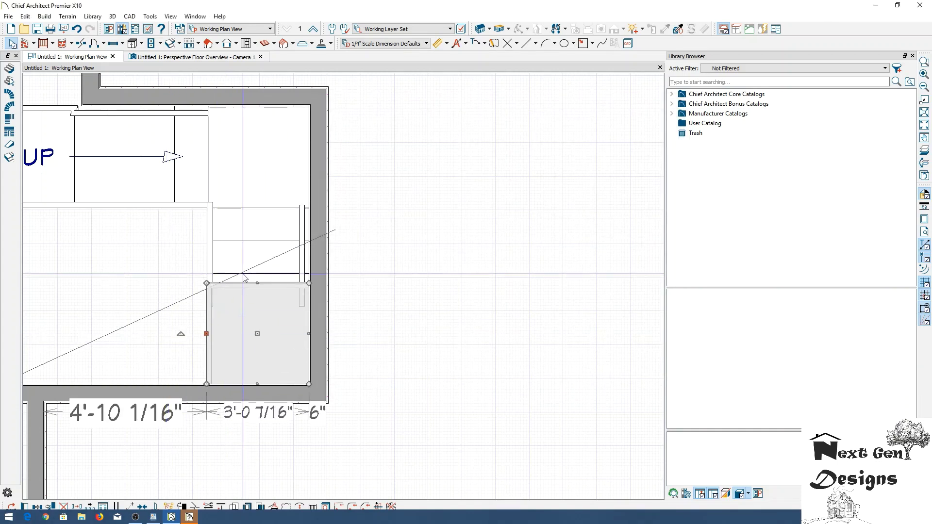
- Shorten the second flight's lower end clear of the second landing, and set that landing's horizontal dimension to 3 feet by moving its left edge
left_click(263, 306)
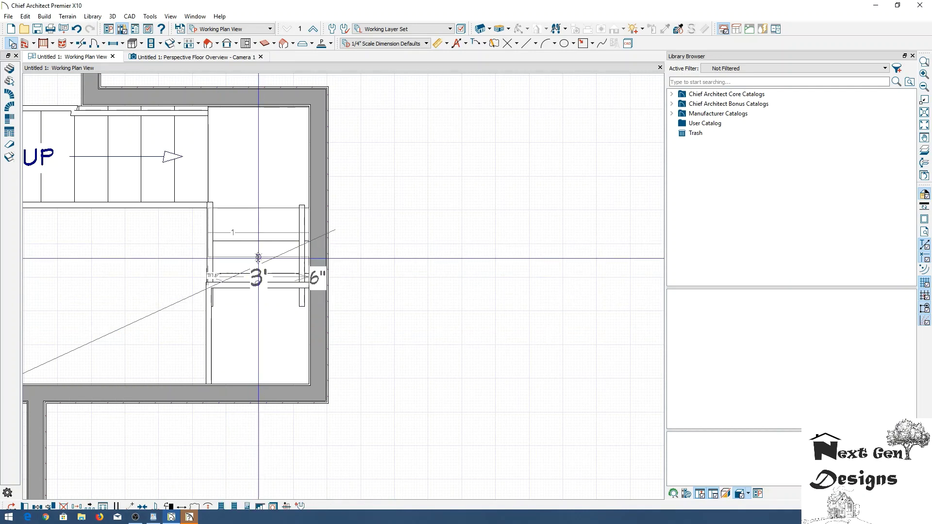
left_click_drag(258, 239, 257, 284)
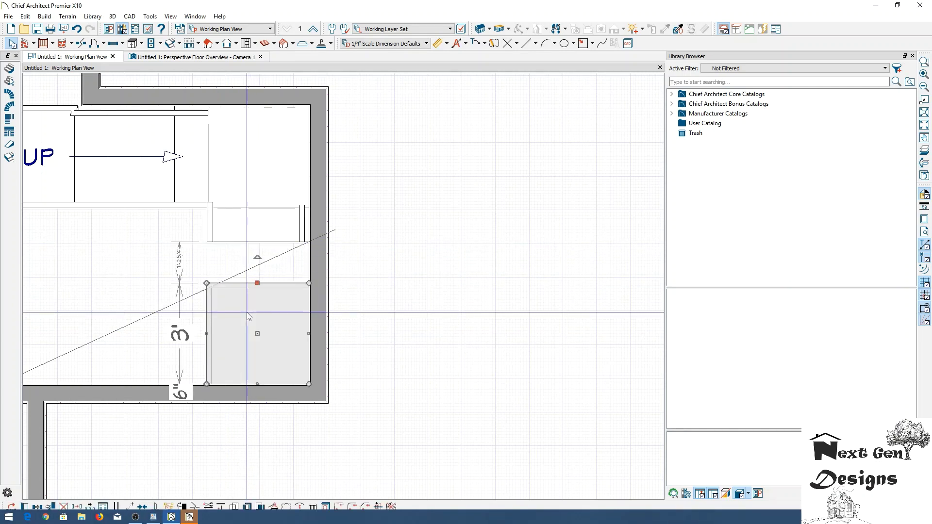
left_click(291, 283)
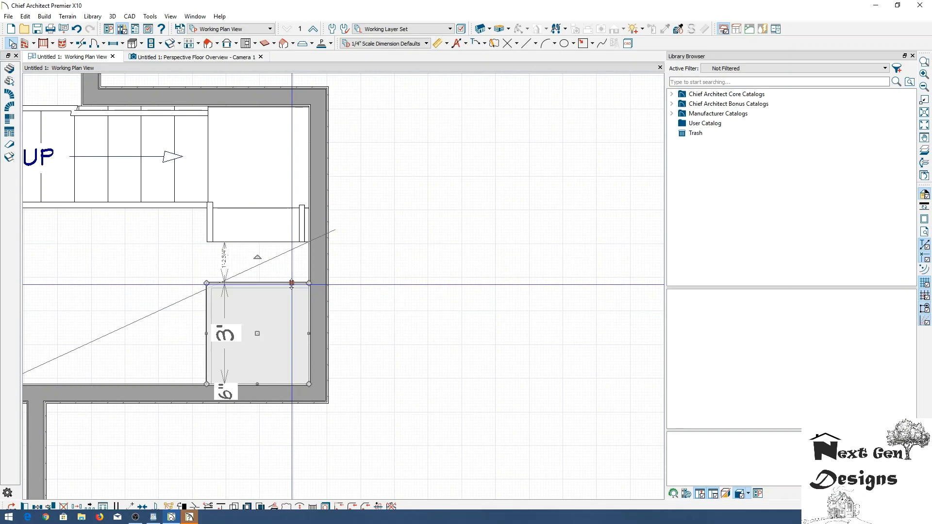
left_click(208, 309)
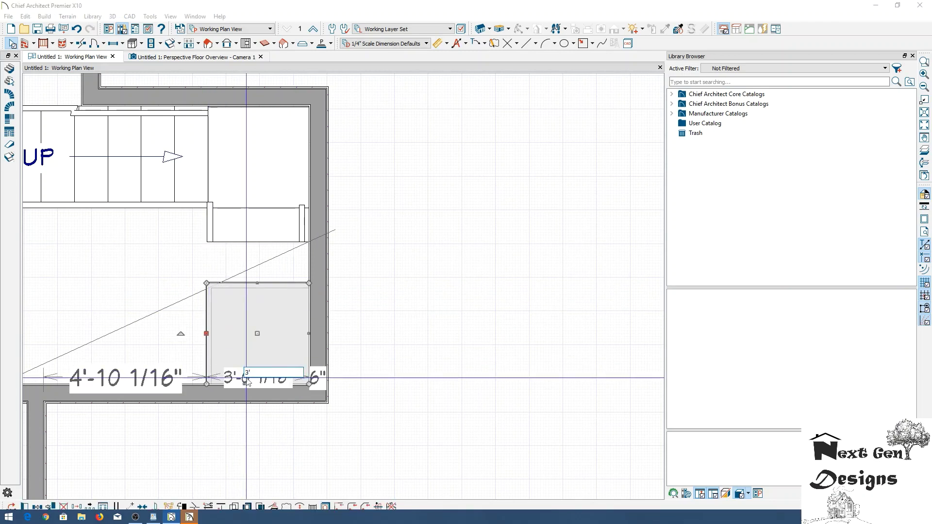
key("Return")
left_click(245, 255)
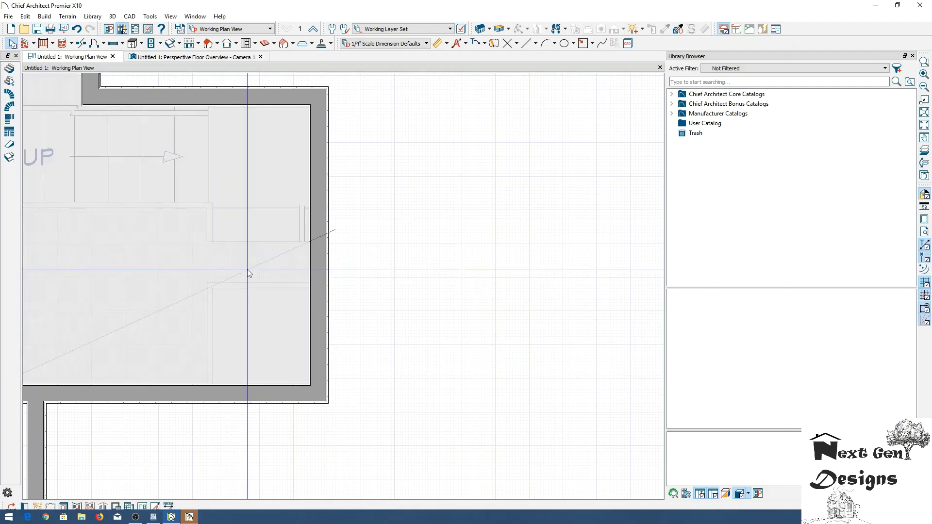
- Extend the second flight's lower end to the second landing's upper edge
left_click(259, 240)
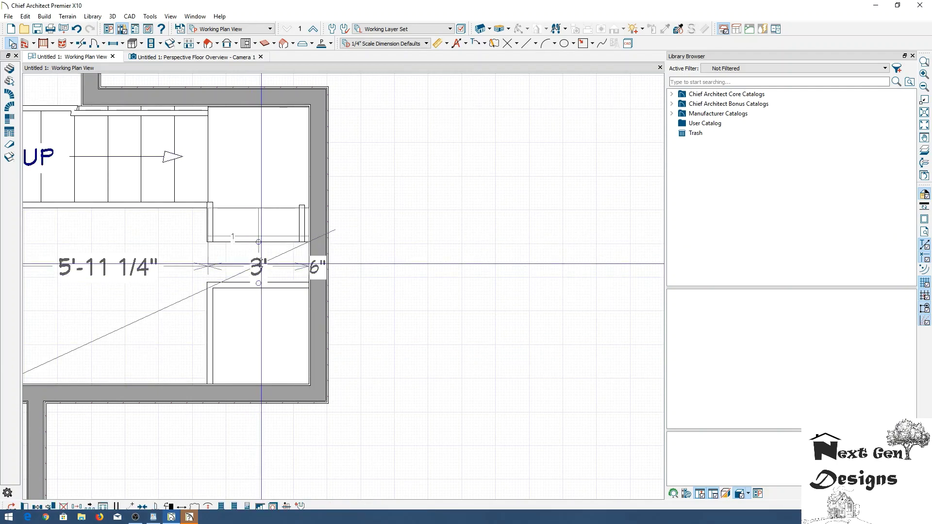
scroll(259, 238, "up", 2)
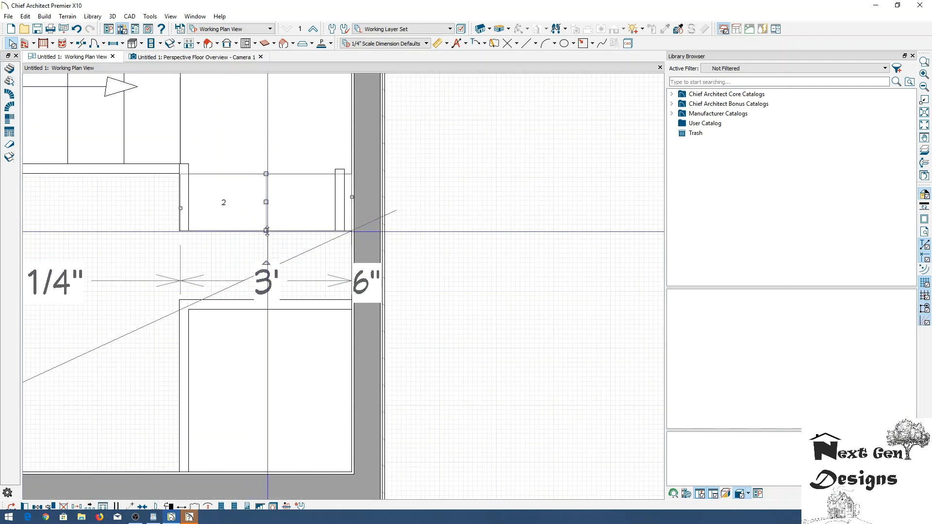
left_click_drag(266, 231, 267, 300)
left_click(143, 275)
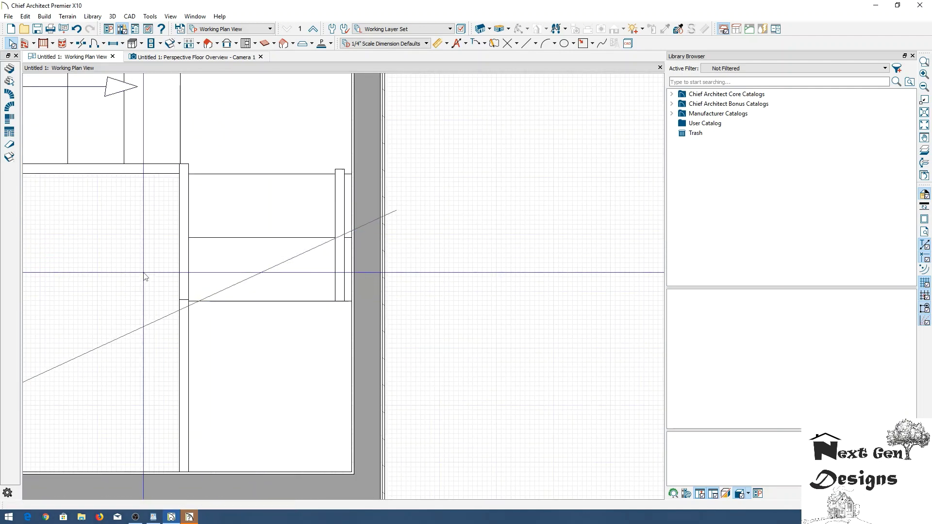
- Examine the two stair flights, their landings and railings in the perspective floor overview
scroll(158, 291, "down", 3)
middle_click_drag(159, 291, 235, 203)
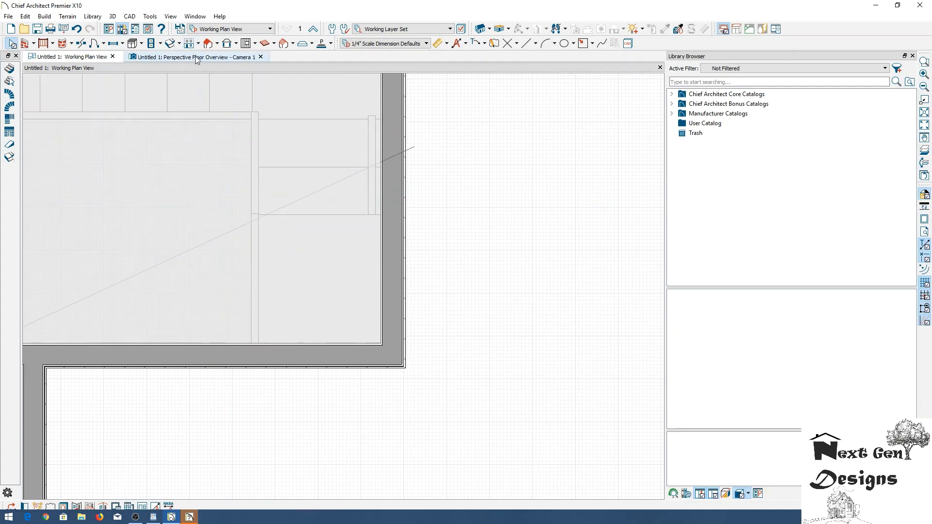
left_click(196, 58)
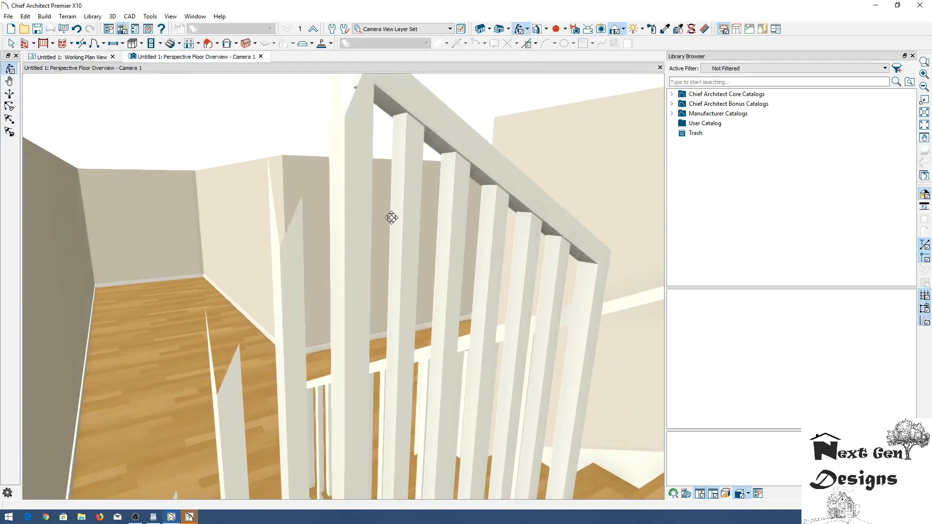
scroll(391, 218, "down", 5)
left_click_drag(356, 217, 607, 281)
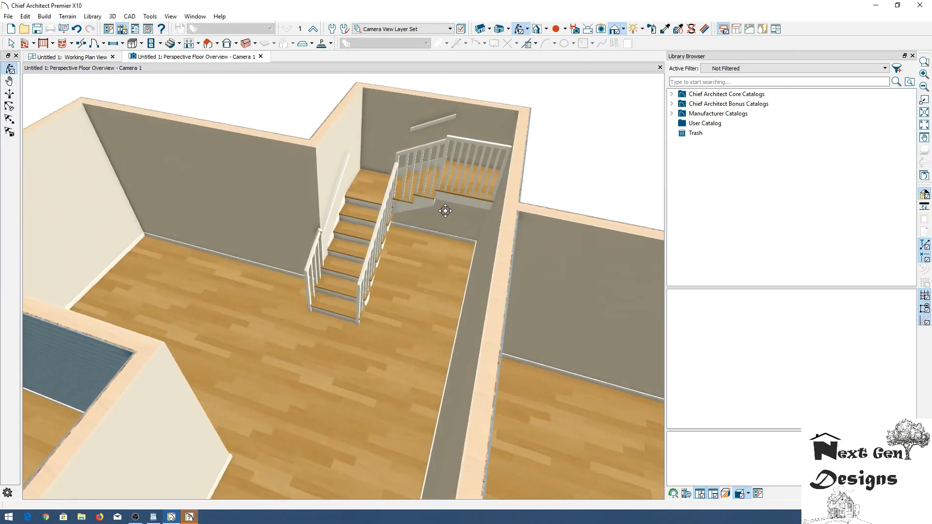
scroll(425, 195, "up", 4)
left_click_drag(403, 187, 475, 164)
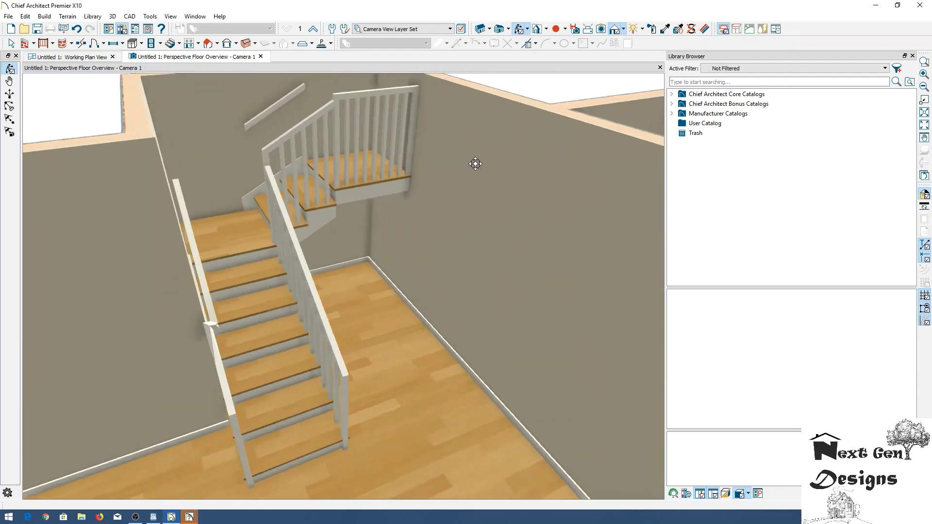
- In the working plan view, draw a third stair flight about 8'-10" long from the second landing's left edge along the lower wall
left_click(81, 58)
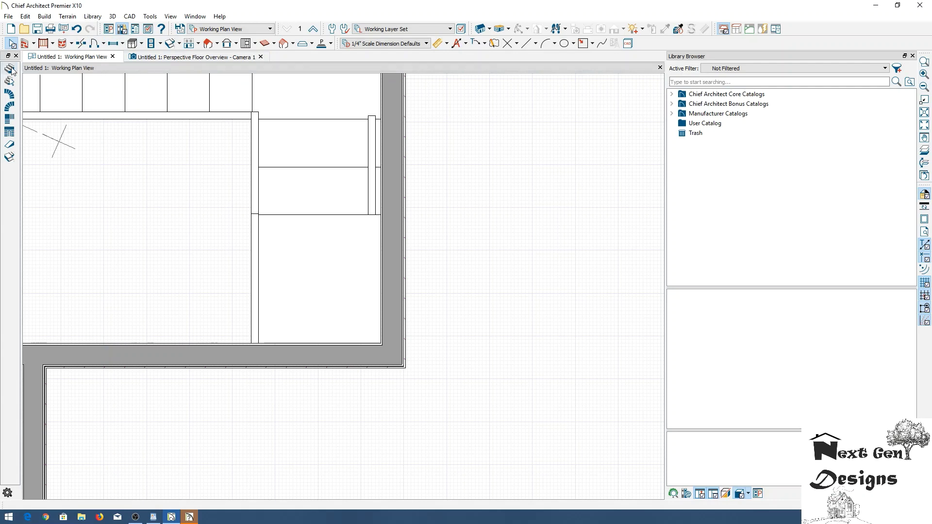
scroll(109, 150, "down", 1)
middle_click_drag(150, 178, 239, 158)
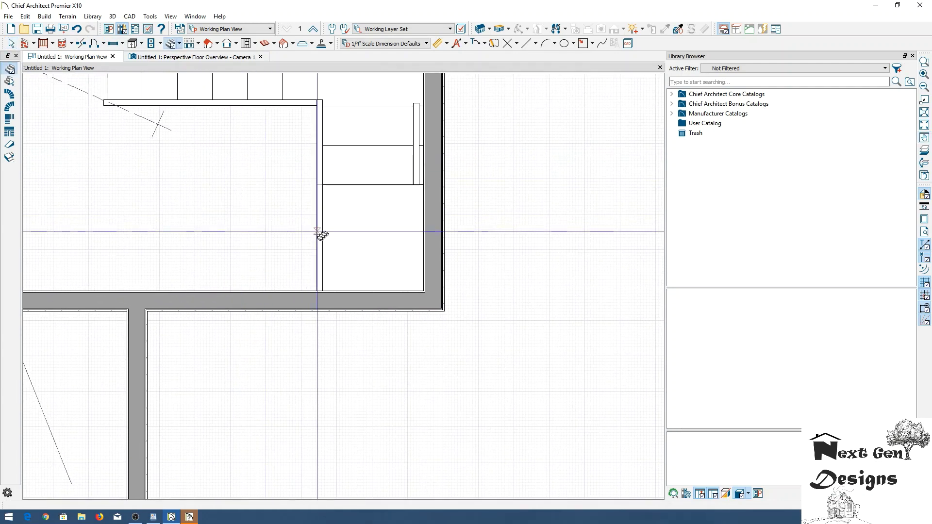
mouse_move(318, 233)
left_mouse_down()
mouse_move(209, 227)
mouse_move(129, 243)
mouse_move(91, 267)
mouse_move(76, 258)
left_mouse_up()
scroll(92, 259, "down", 1)
middle_click_drag(104, 238, 235, 211)
left_click_drag(361, 219, 166, 232)
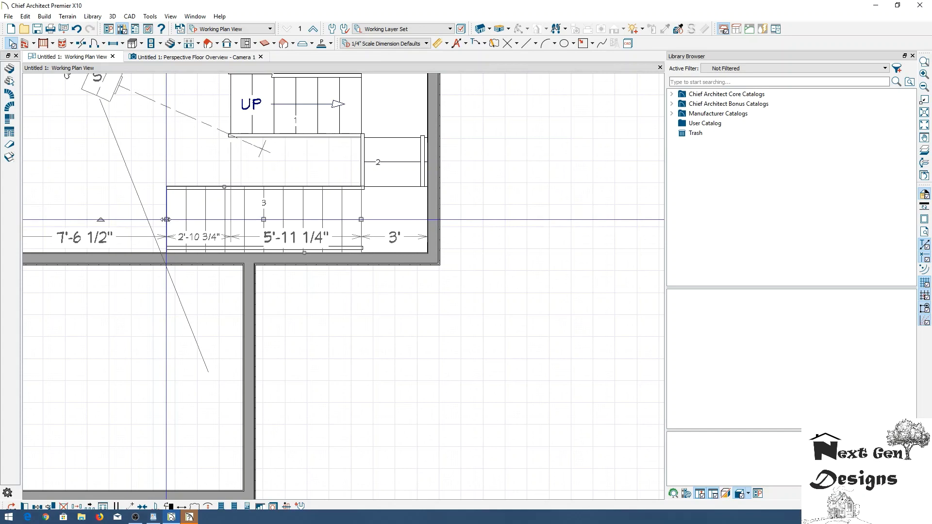
mouse_move(166, 220)
left_mouse_down()
mouse_move(195, 219)
mouse_move(170, 216)
left_mouse_up()
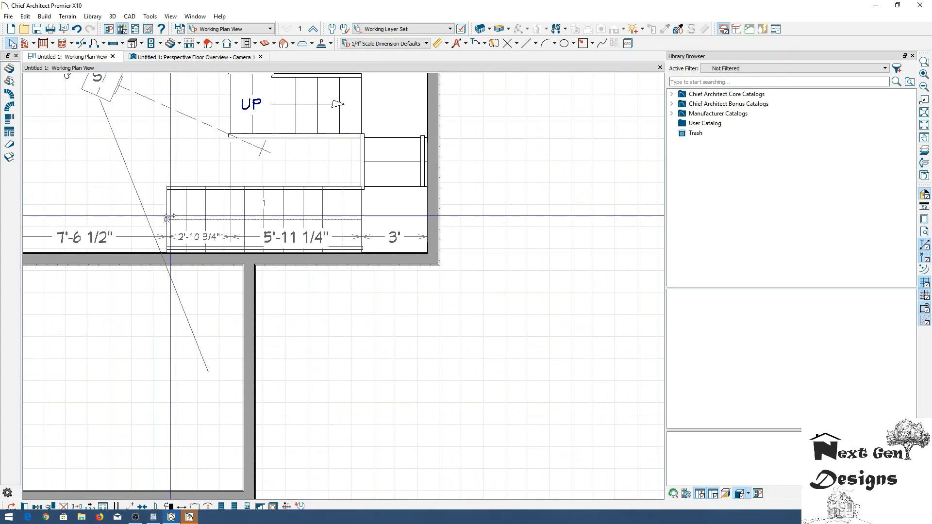
- Examine the three stair flights in the perspective floor overview, and return to the working plan view
left_click(156, 56)
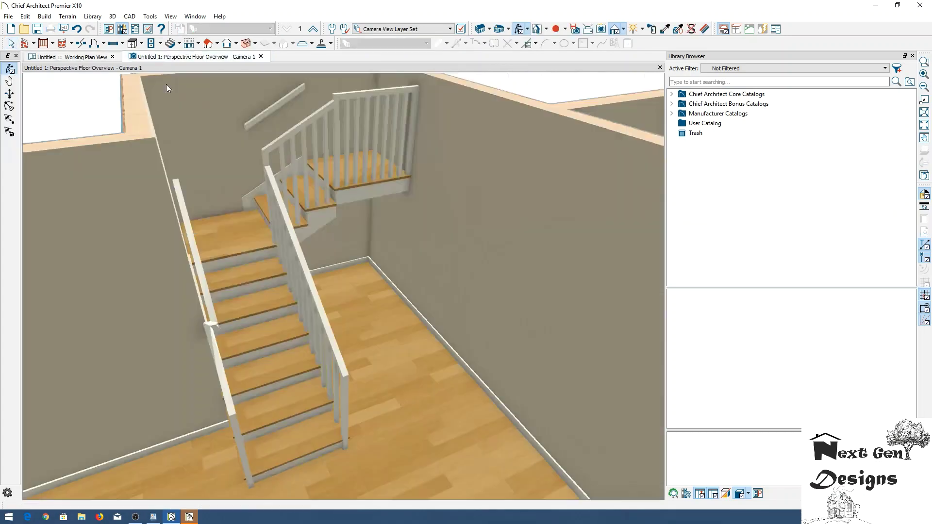
left_click_drag(166, 85, 339, 180)
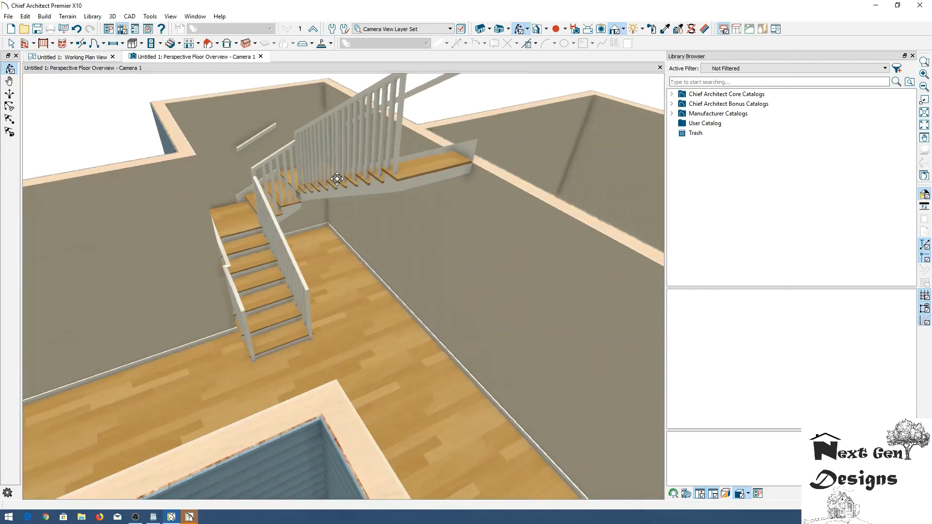
left_click(77, 57)
scroll(192, 239, "down", 2)
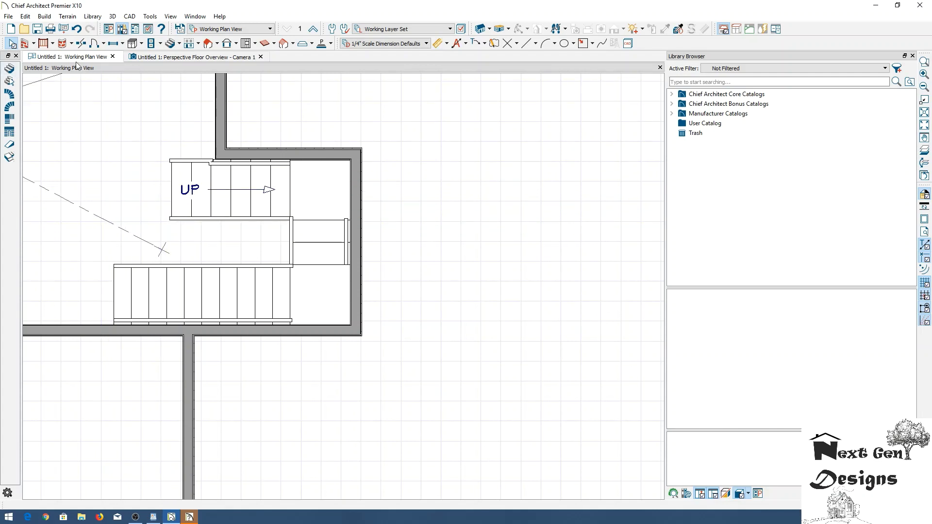
- Turn off both the interior and exterior casing in the window defaults
left_click(115, 43)
left_click(351, 239)
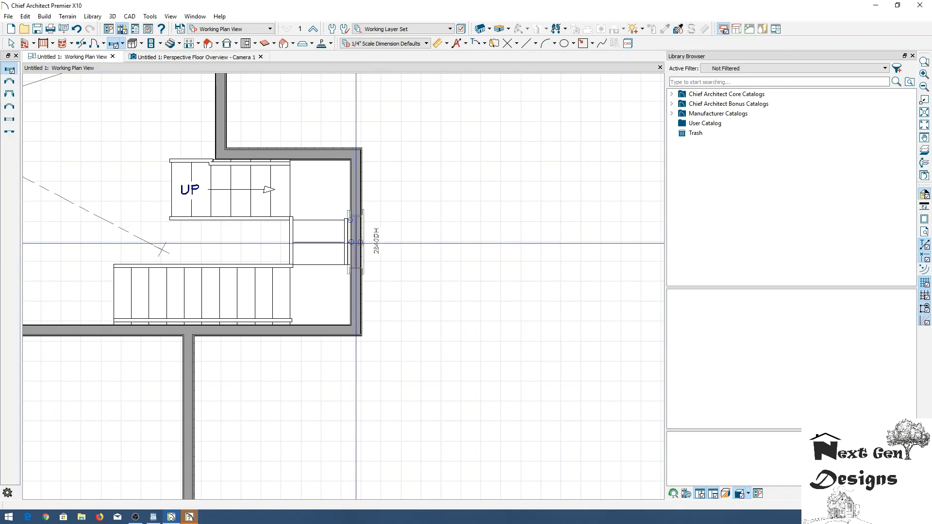
double_click(10, 71)
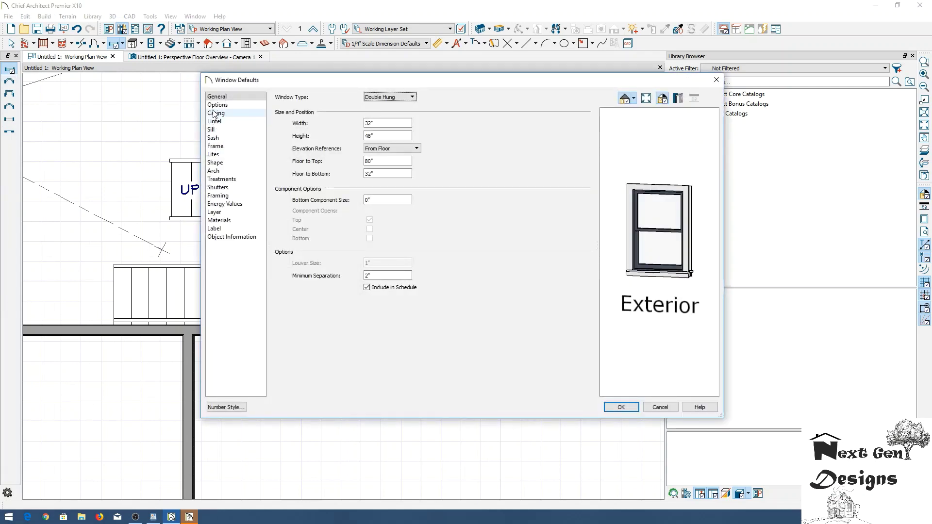
left_click(232, 105)
left_click(219, 113)
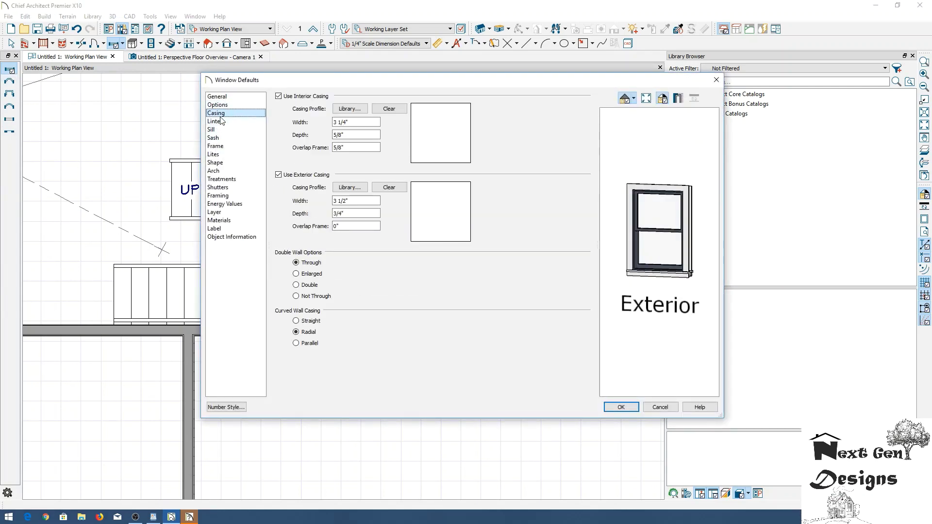
left_click(279, 98)
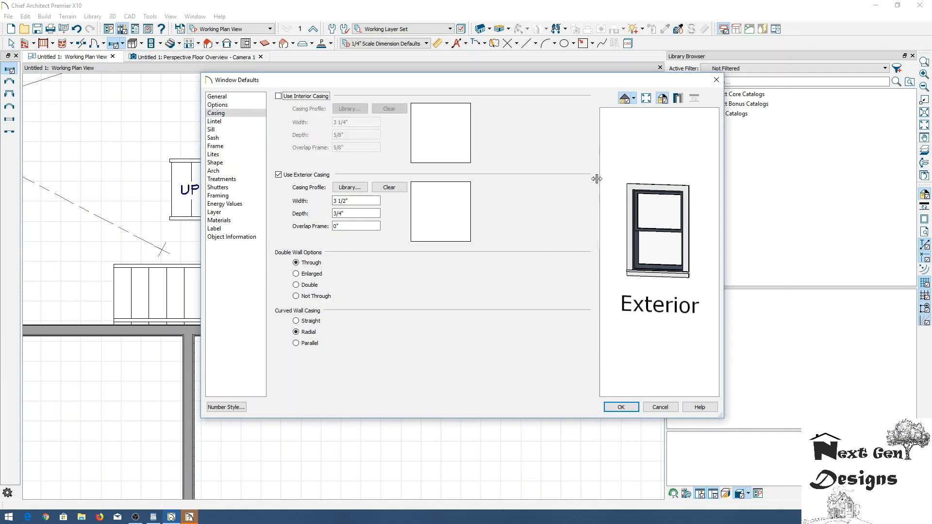
left_click(279, 175)
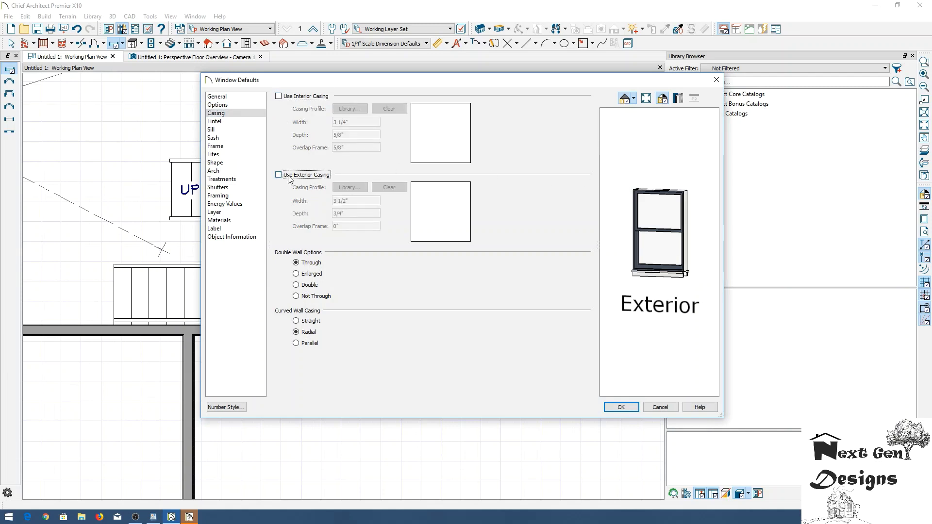
- Turn off both the interior and exterior sill in the window defaults
left_click(214, 129)
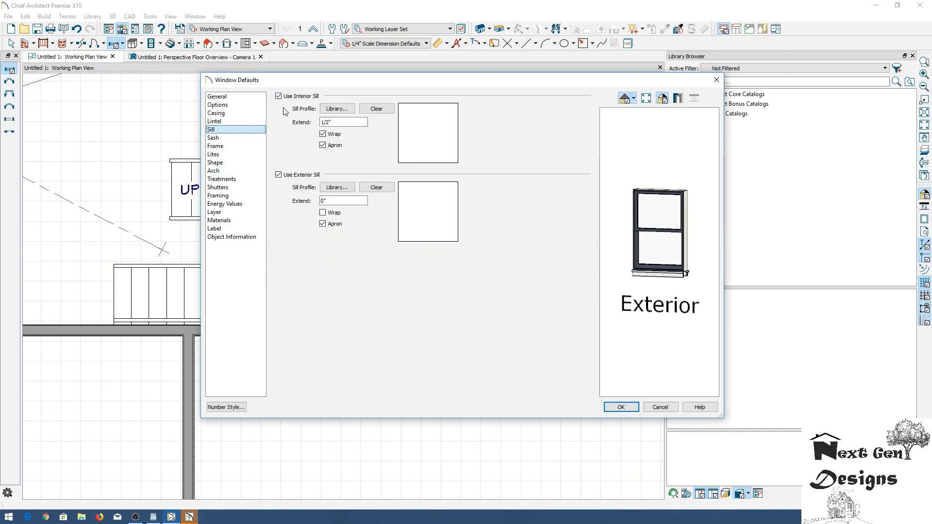
left_click(278, 96)
left_click(279, 175)
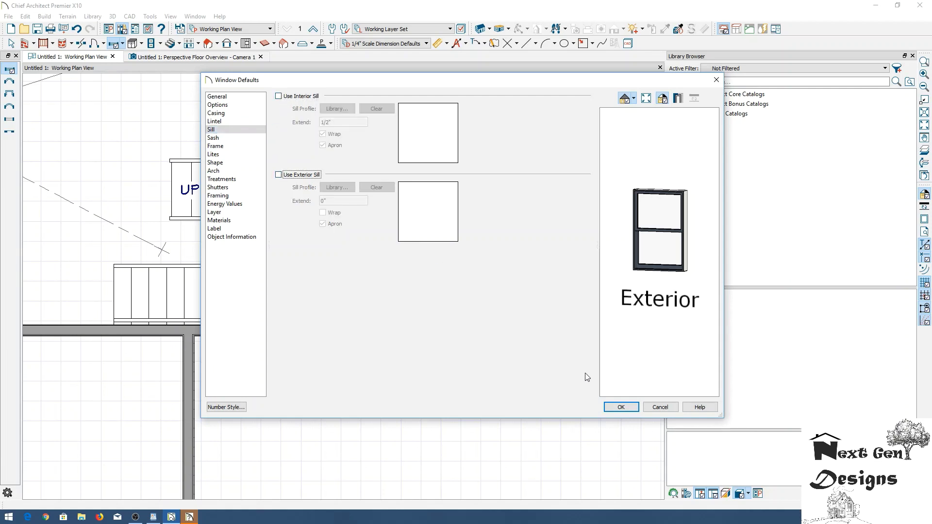
left_click(216, 112)
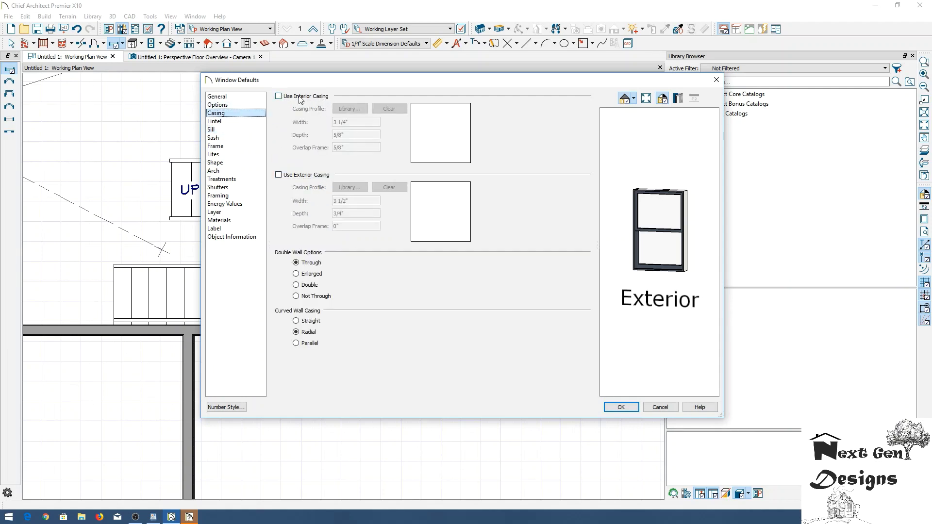
left_click(289, 97)
left_click(278, 175)
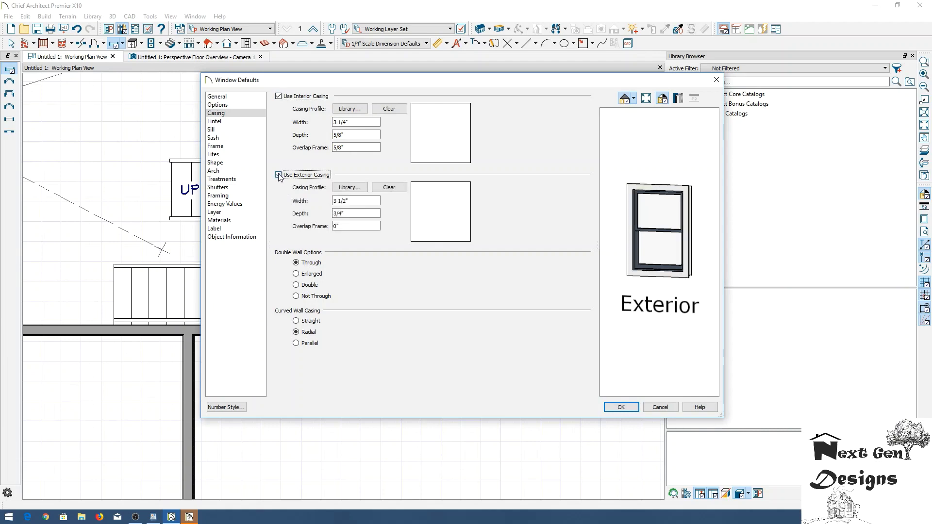
left_click(279, 175)
left_click(279, 97)
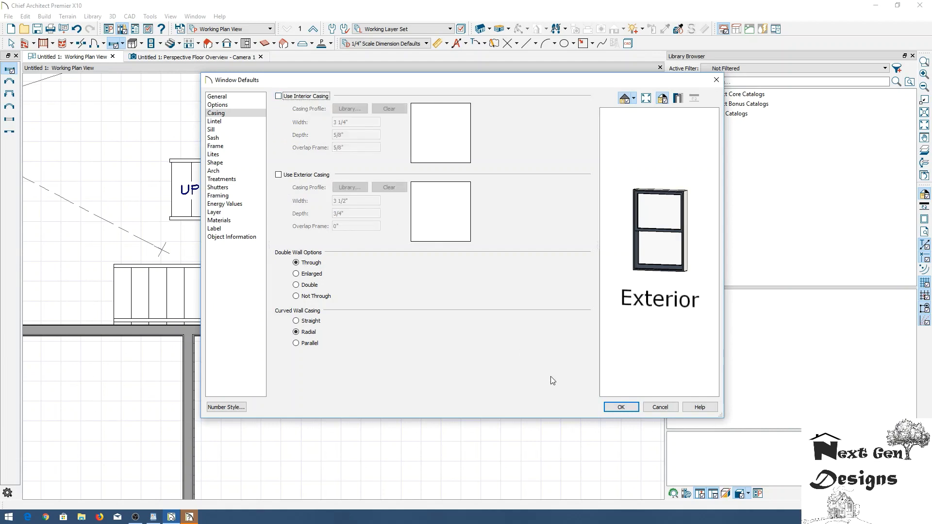
- Accept the window defaults and place a double-hung window in the alcove's right wall beside the second stair flight
left_click(620, 407)
left_click(350, 241)
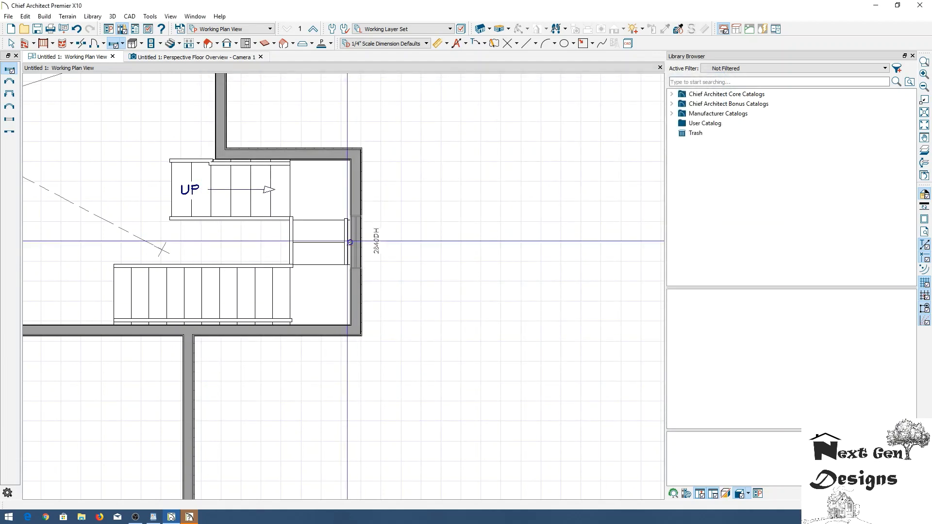
left_click(354, 230)
key("space")
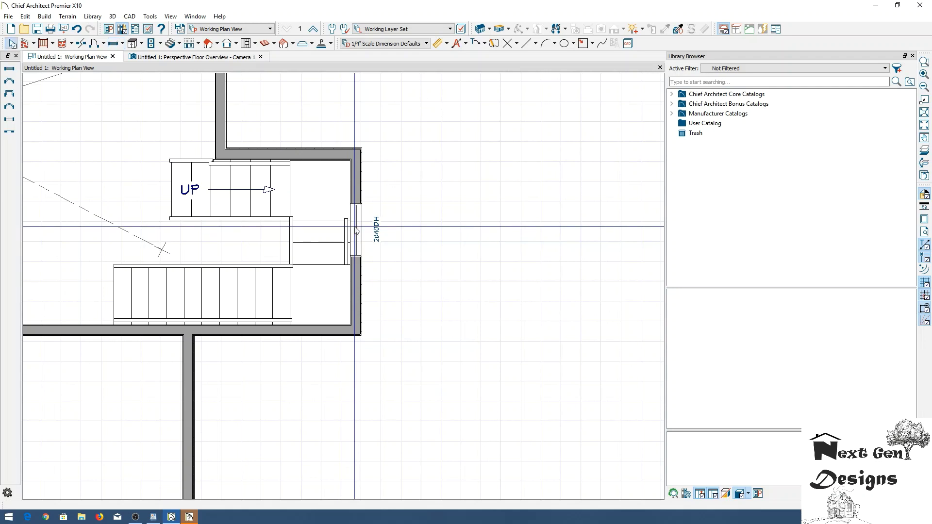
left_click(355, 229)
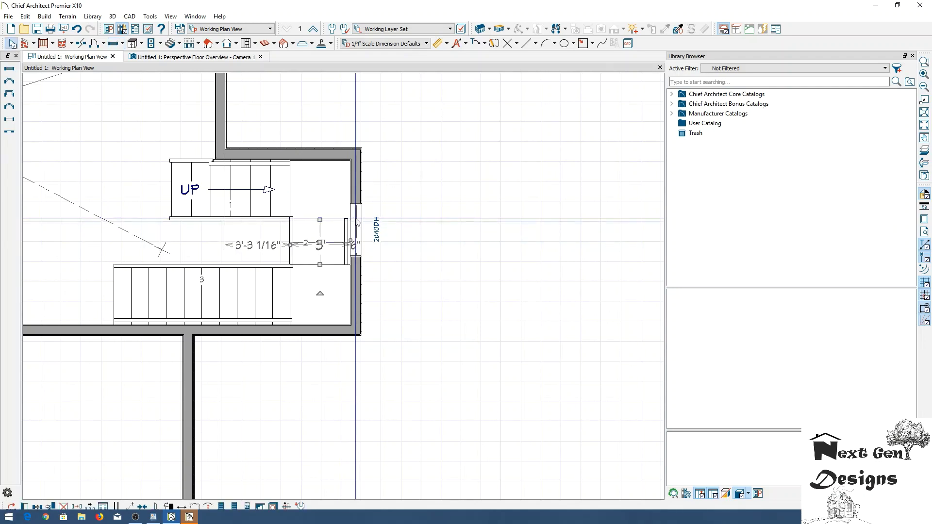
left_click(366, 224)
left_click(354, 216)
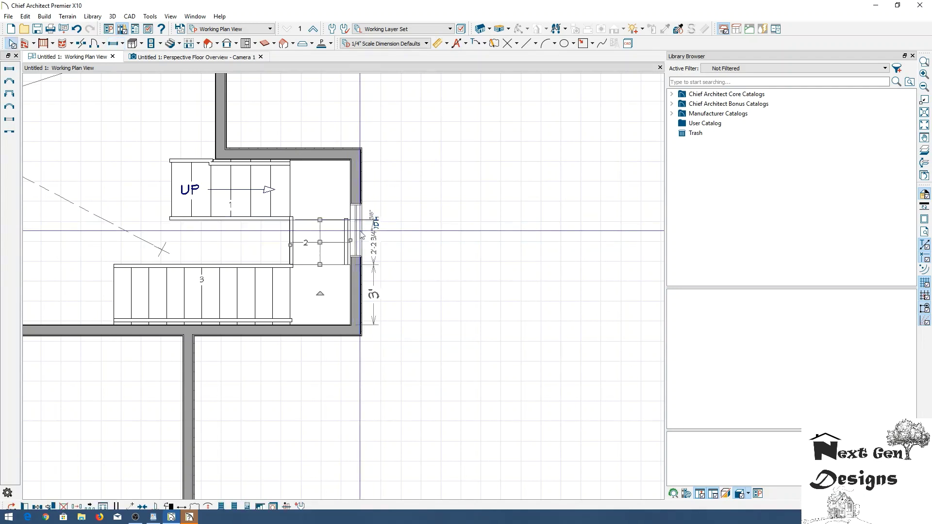
scroll(318, 415, "down", 1)
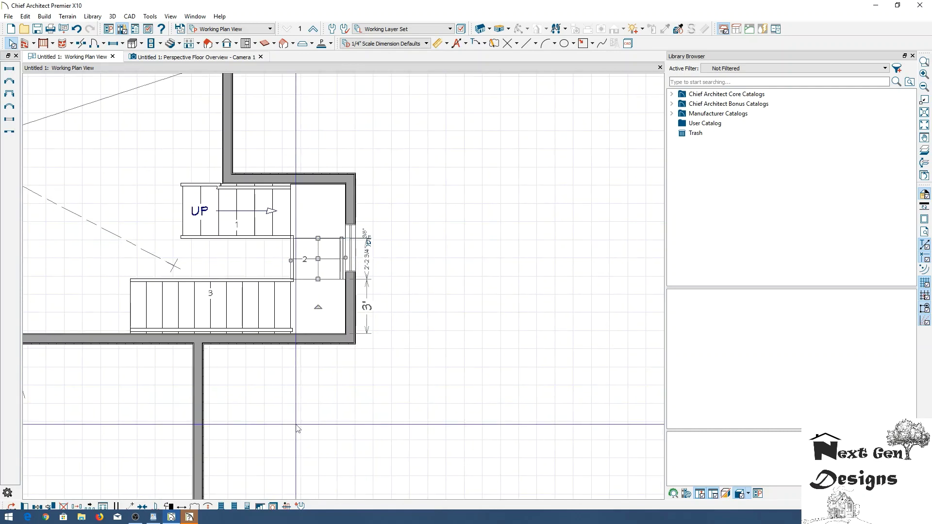
left_click(301, 506)
left_click(519, 283)
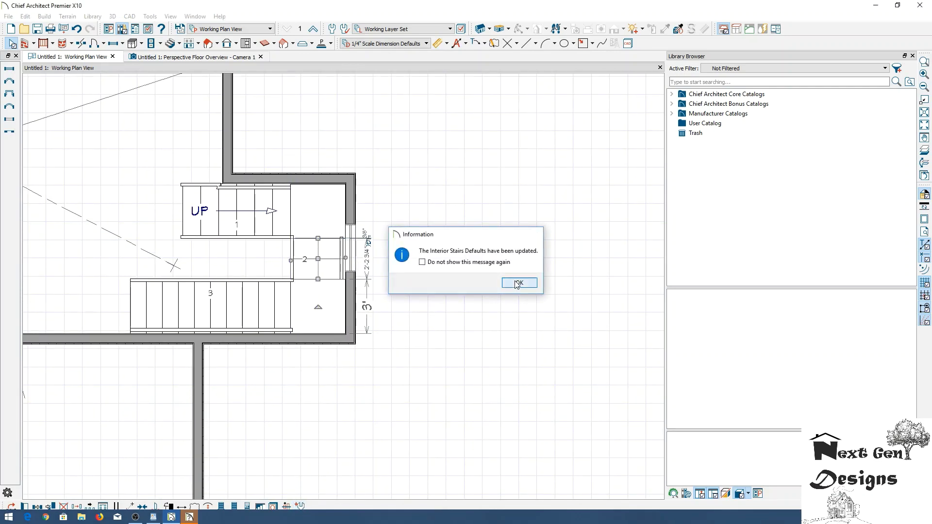
left_click(190, 517)
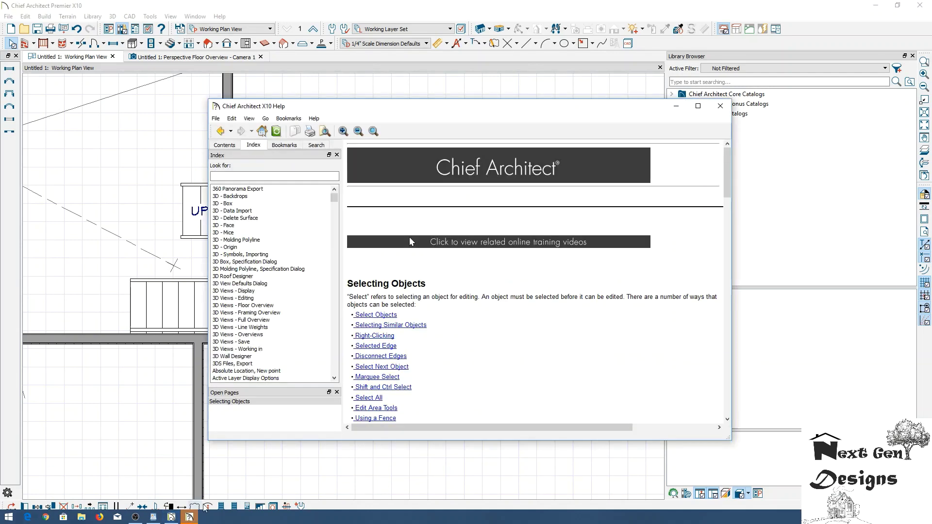
left_click(719, 102)
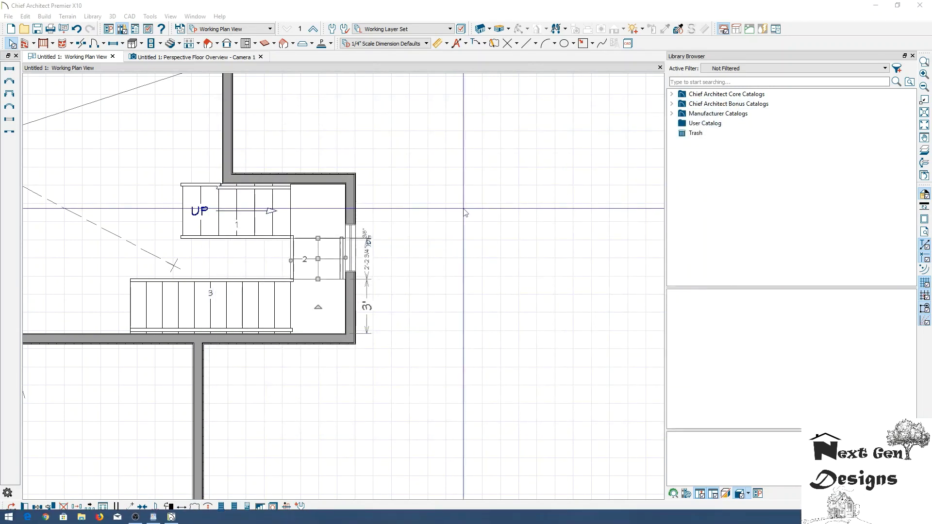
- Stretch both ends of the alcove window along the right wall to a width of about 8'-2 3/4"
scroll(351, 232, "up", 1)
left_click(351, 232)
left_click_drag(351, 223, 349, 179)
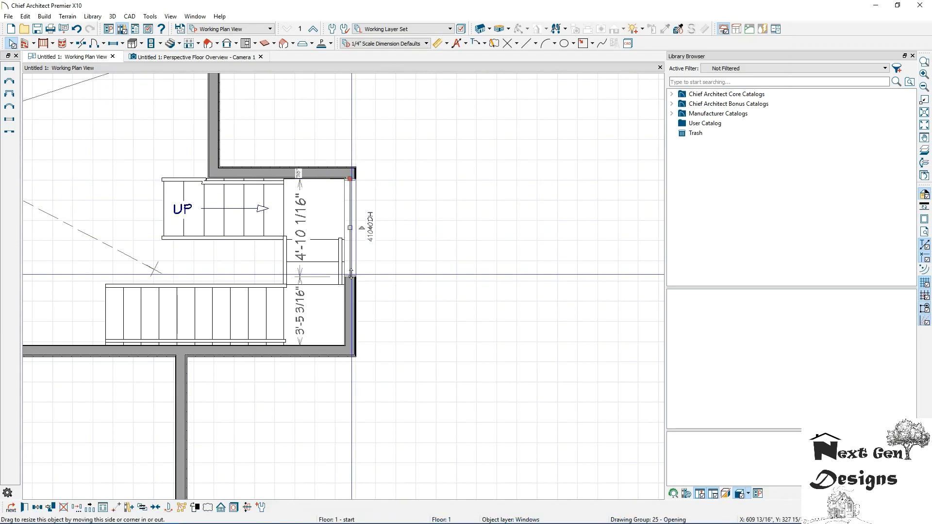
left_click_drag(349, 277, 350, 345)
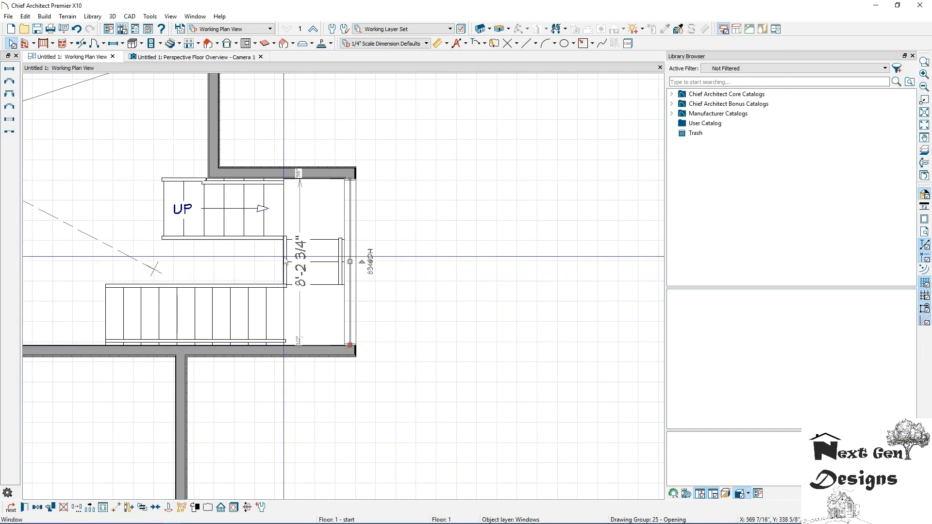
- Examine the alcove window and the stairs behind it from outside in the perspective floor overview
left_click(187, 60)
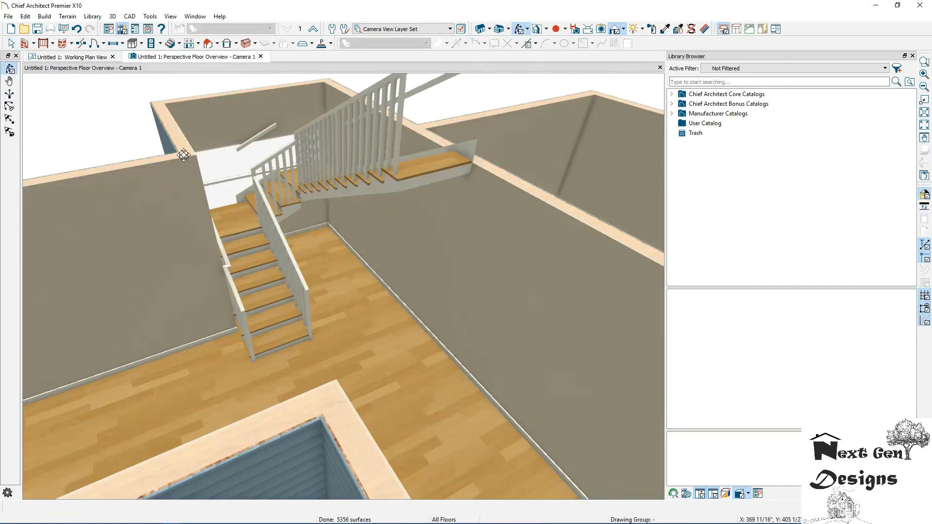
left_click_drag(183, 150, 337, 262)
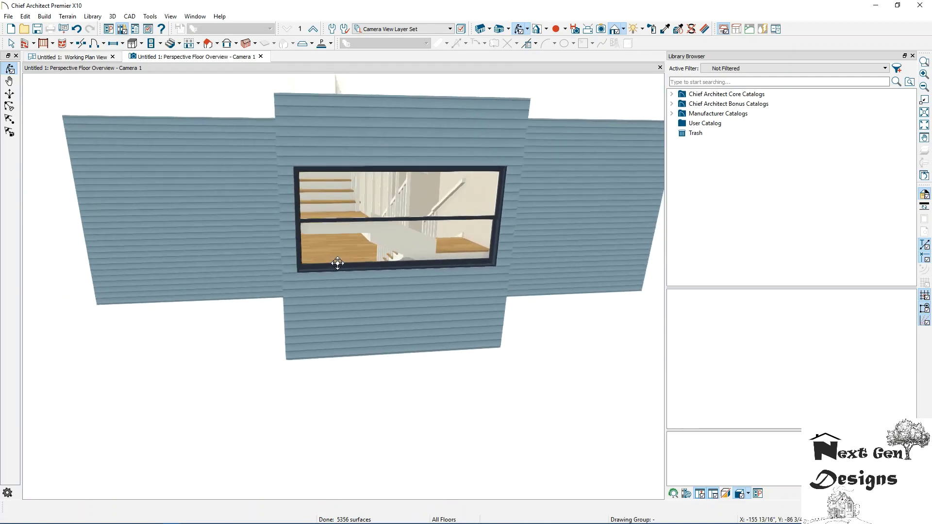
left_click(94, 57)
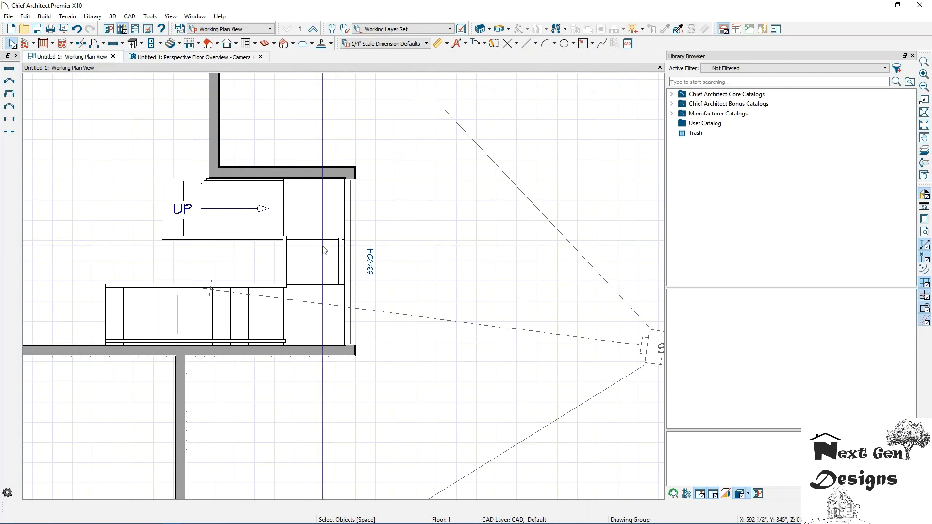
left_click(155, 58)
scroll(364, 252, "up", 5)
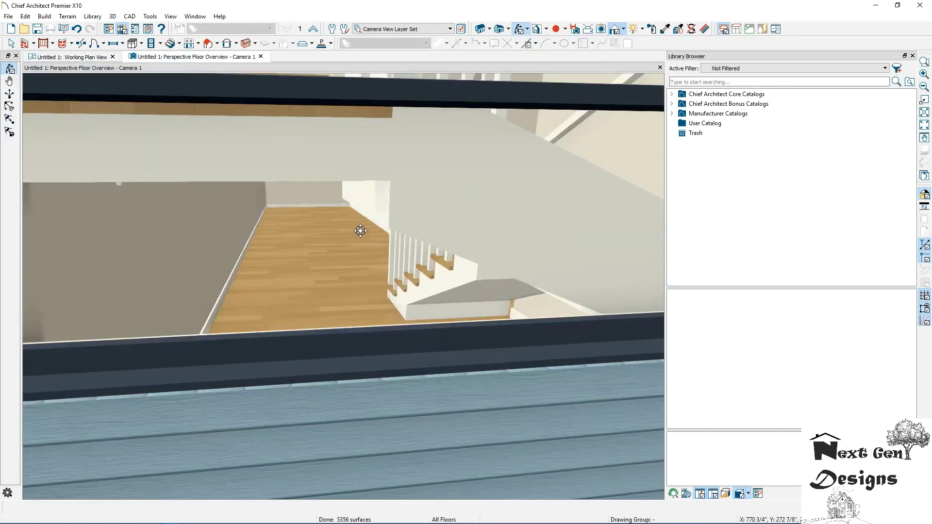
scroll(350, 209, "down", 5)
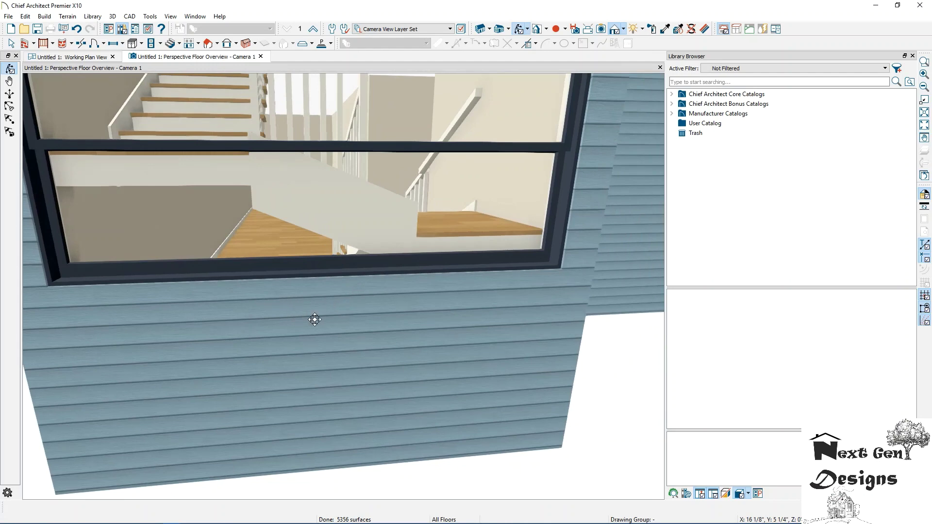
scroll(314, 320, "down", 5)
left_click_drag(278, 312, 73, 205)
- Raise the alcove window's top and bottom edges to make it about 45" tall and 54" above the floor, and return to the plan
left_click(12, 44)
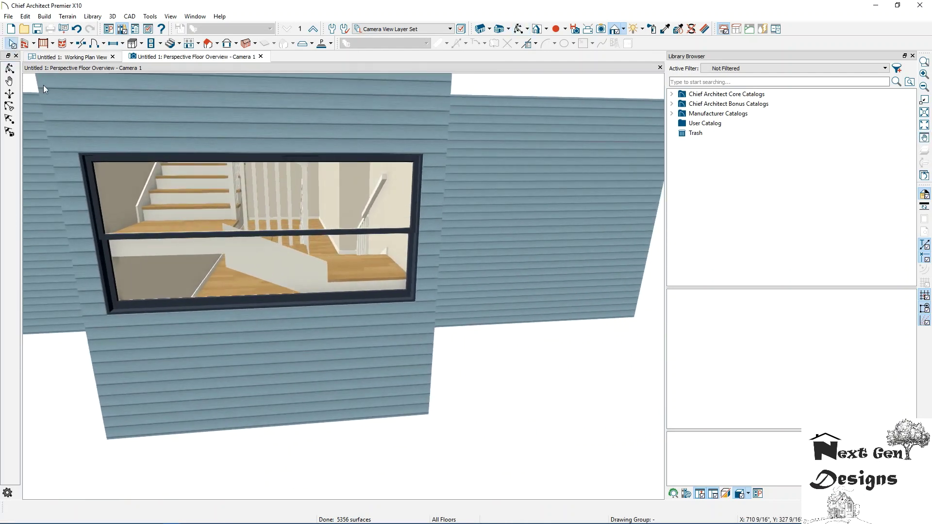
left_click(255, 162)
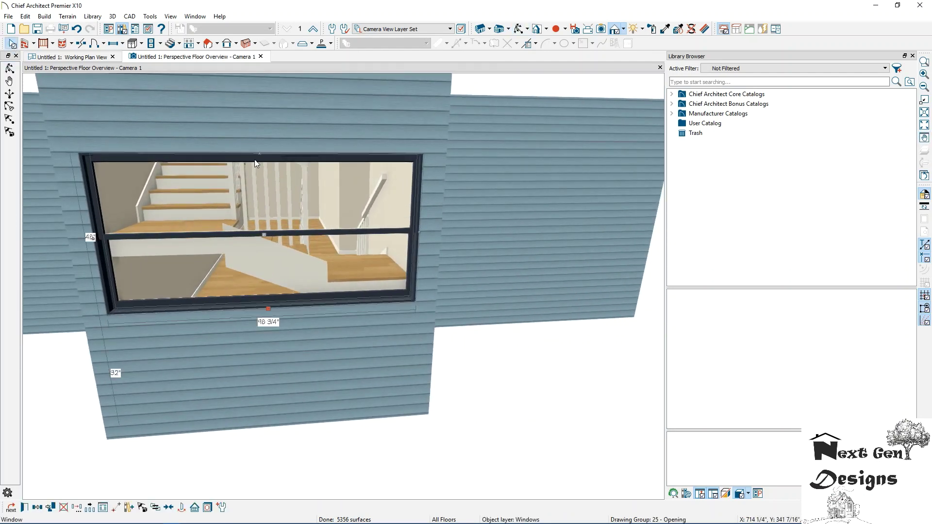
left_click_drag(255, 161, 257, 96)
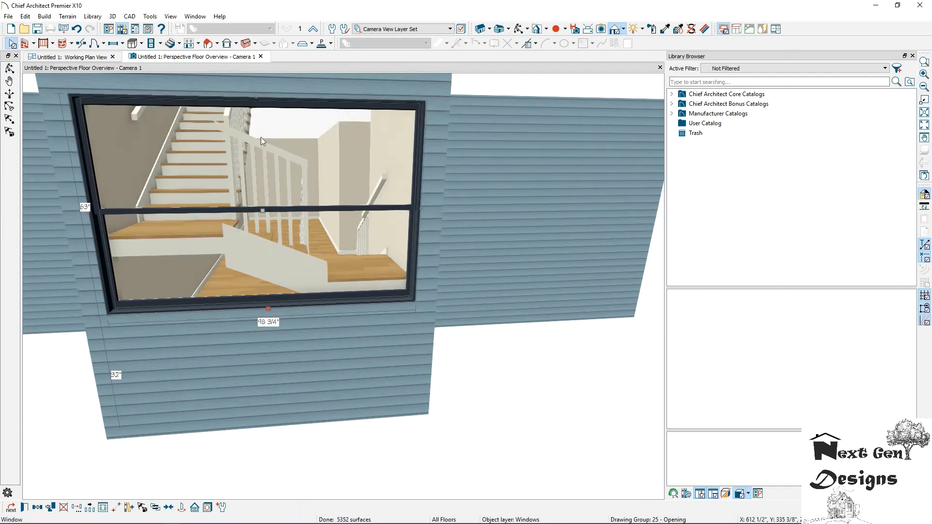
left_click_drag(268, 308, 256, 242)
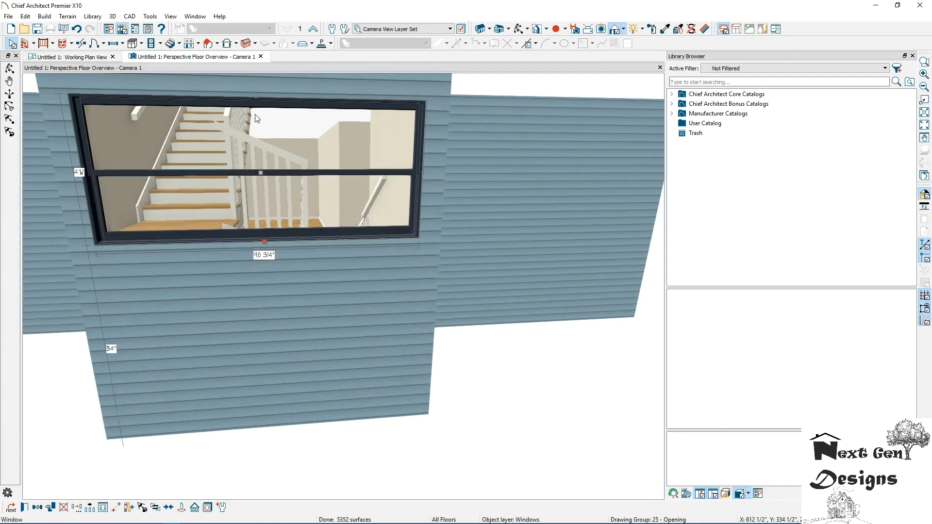
middle_click_drag(255, 117, 254, 246)
left_click_drag(256, 250, 256, 236)
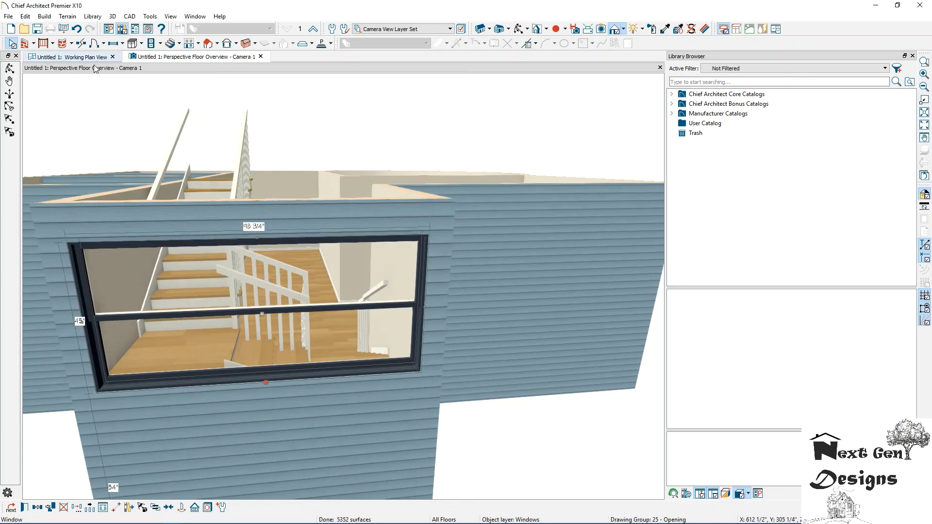
scroll(97, 77, "down", 4)
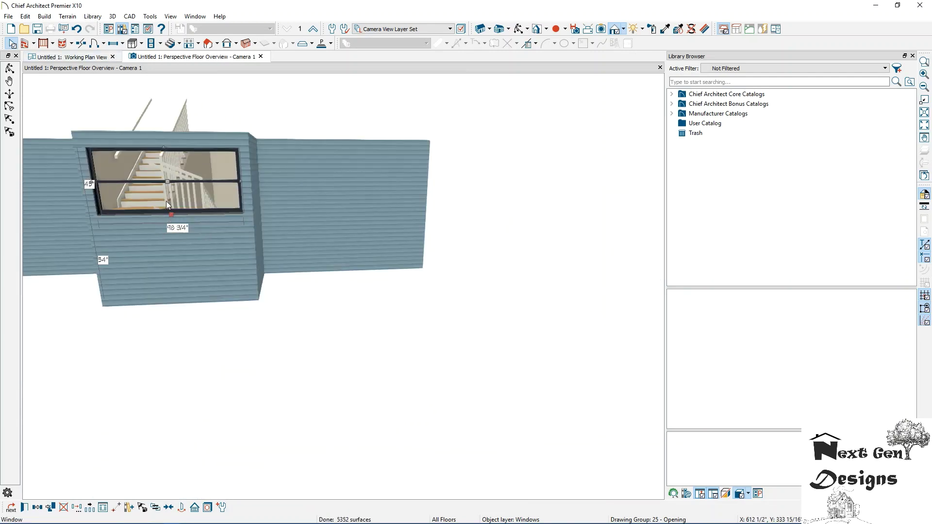
left_click(55, 57)
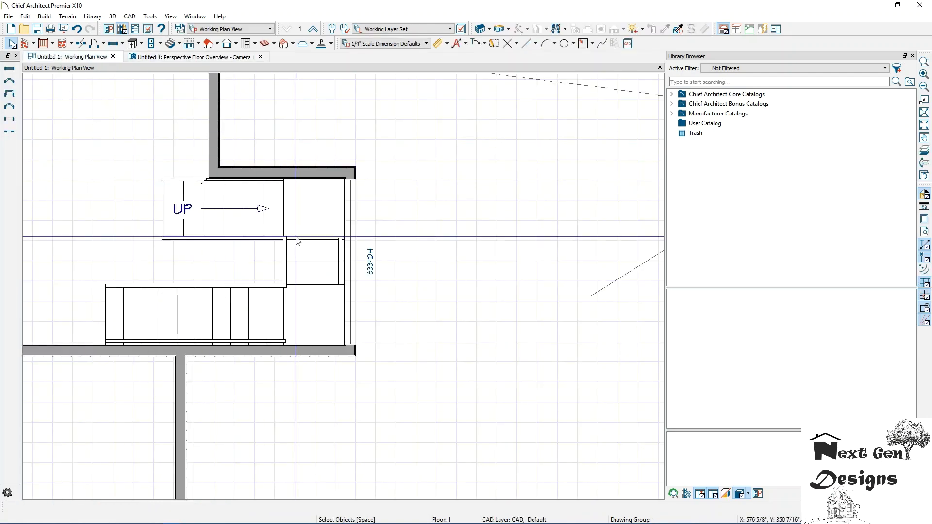
- Build a new second floor, deriving its plan from the first floor plan
scroll(291, 238, "down", 5)
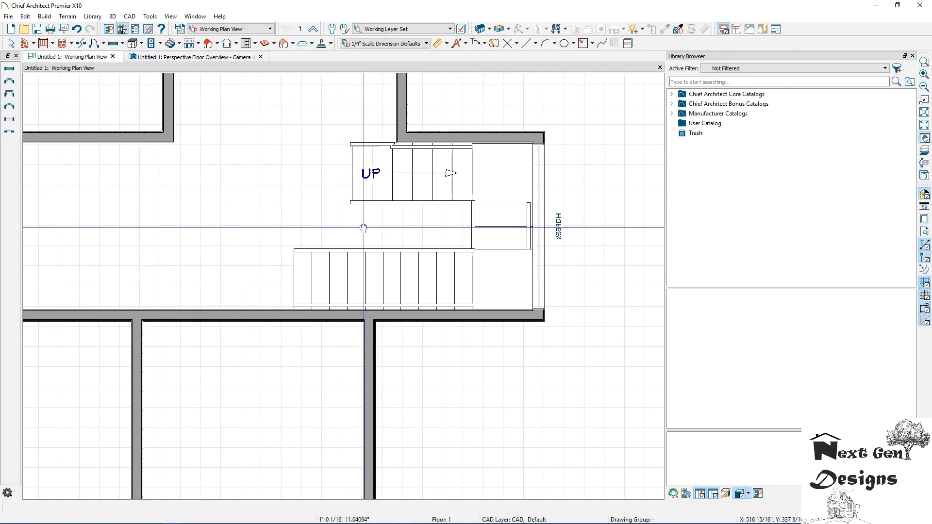
scroll(231, 225, "down", 1)
middle_click_drag(228, 224, 296, 313)
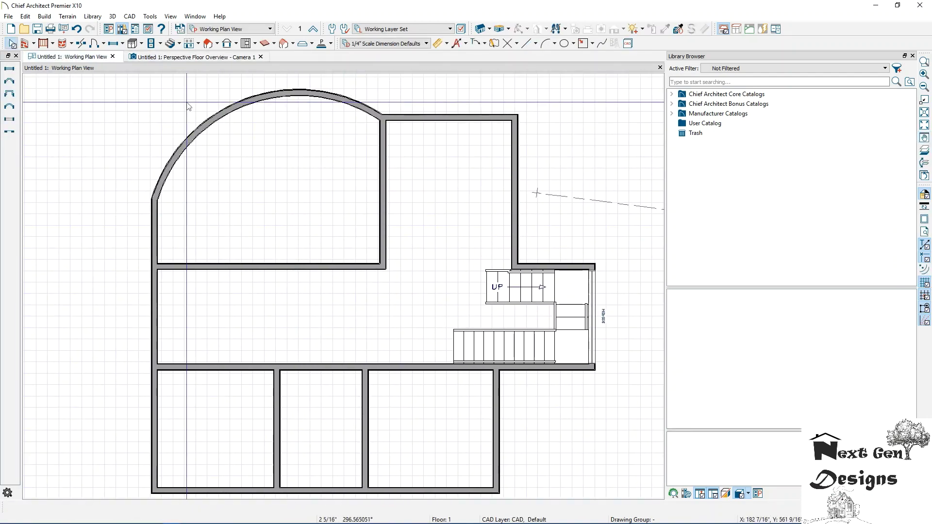
left_click(198, 44)
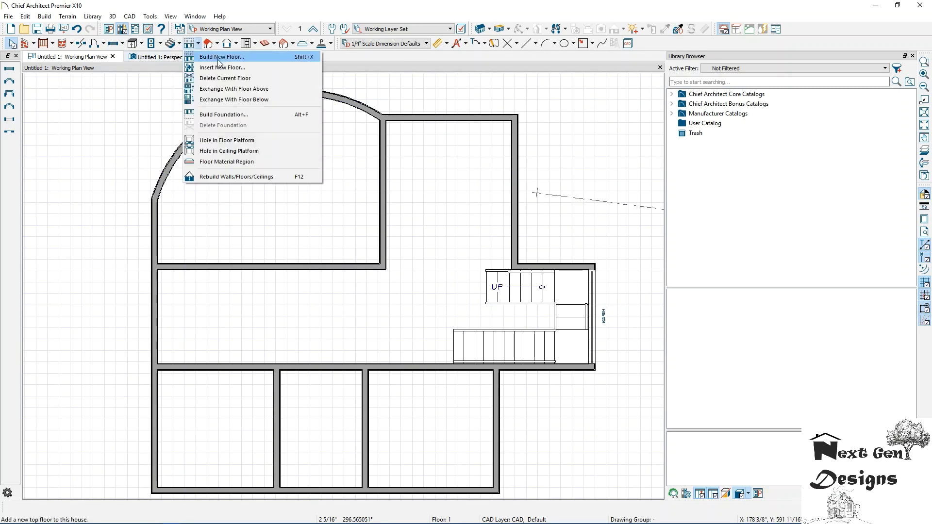
left_click(219, 58)
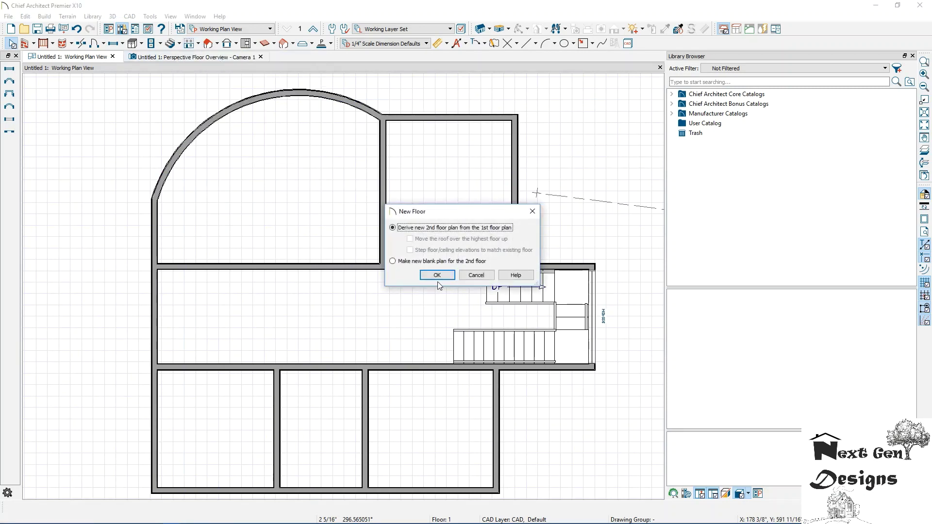
left_click(436, 276)
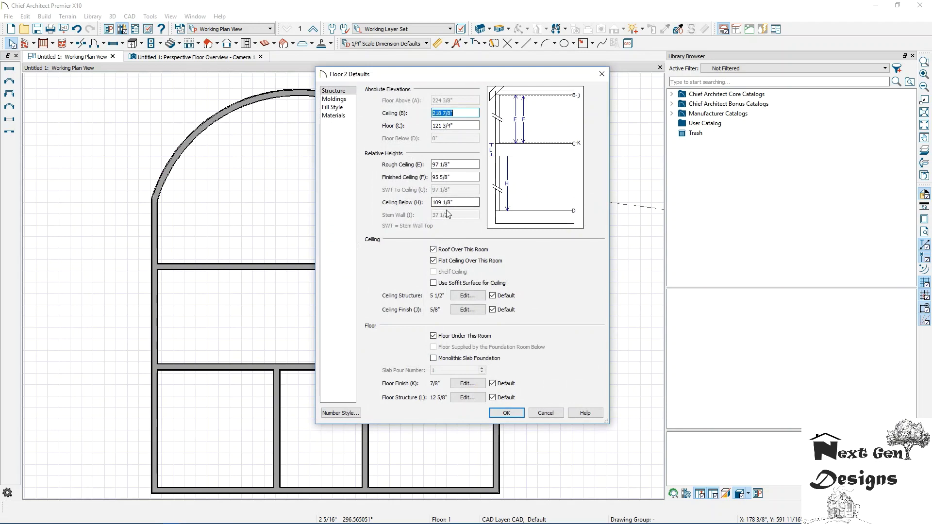
- Set the ceiling height below to 120" and the second floor's finished ceiling height to 120"
left_click(452, 203)
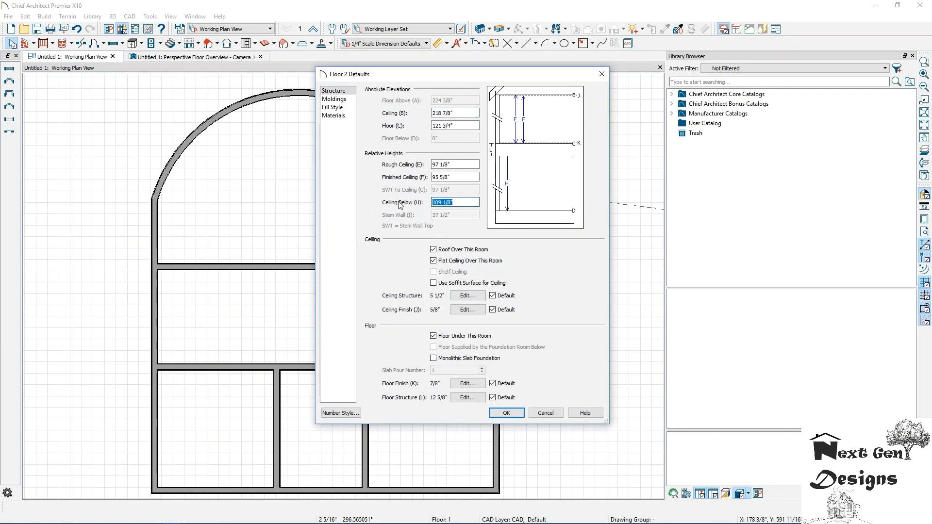
key("Home")
key("Right")
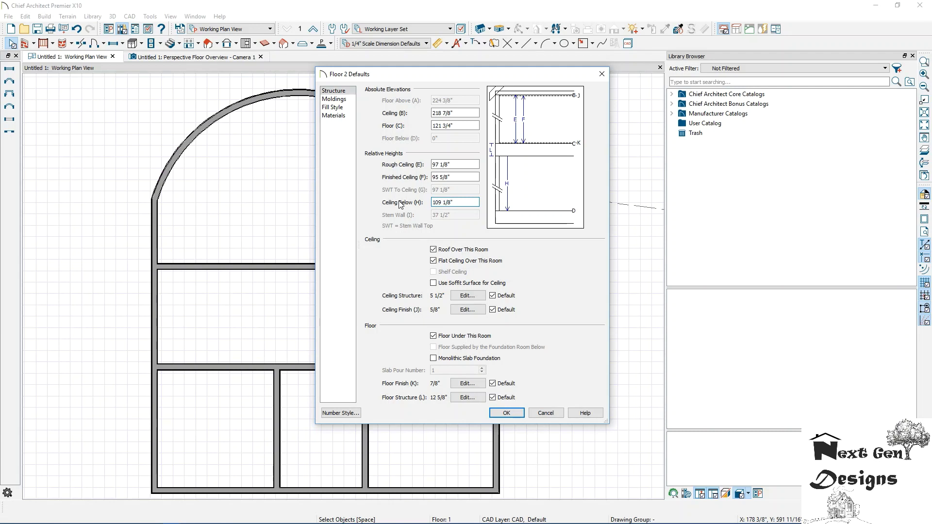
key("BackSpace")
key("BackSpace")
key("BackSpace")
left_click_drag(451, 177, 415, 177)
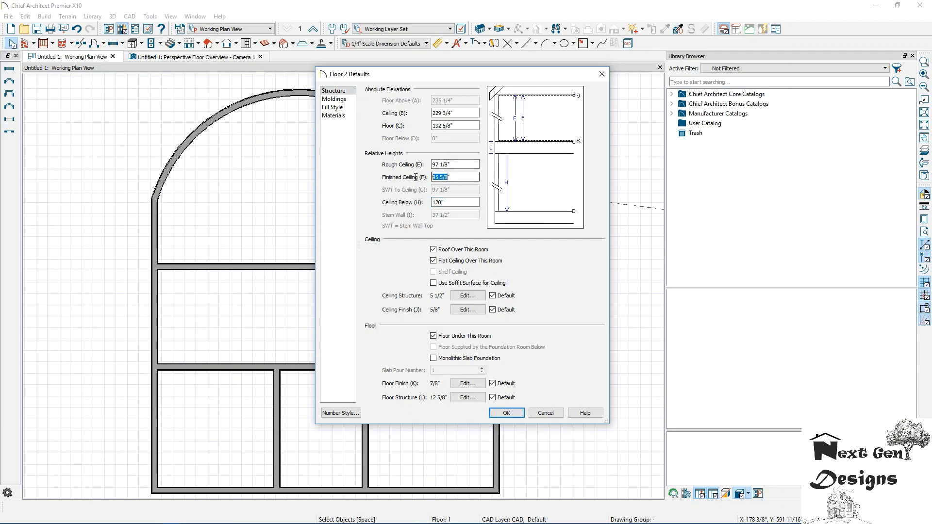
type("120")
- Delete the OSB layer from the second floor's structure and set the remaining framing layer's thickness to 6"
left_click(462, 399)
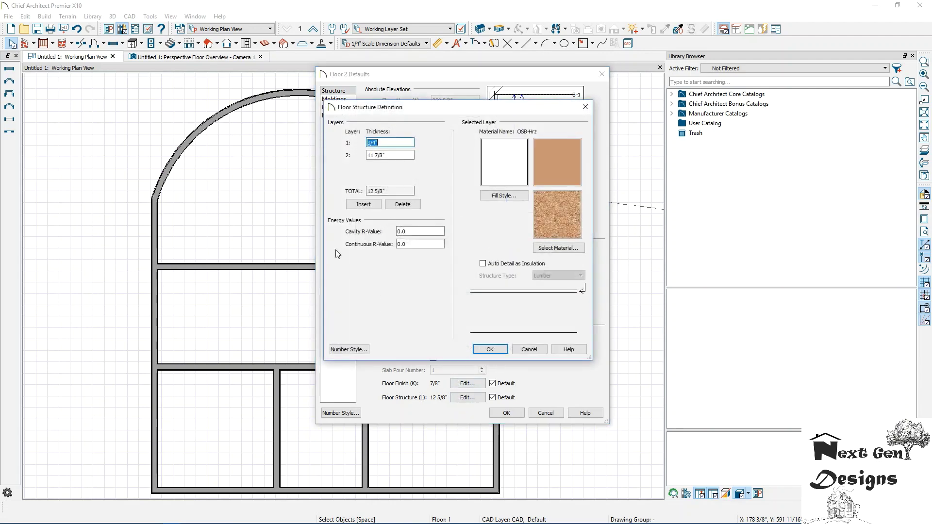
left_click(398, 205)
left_click(391, 142)
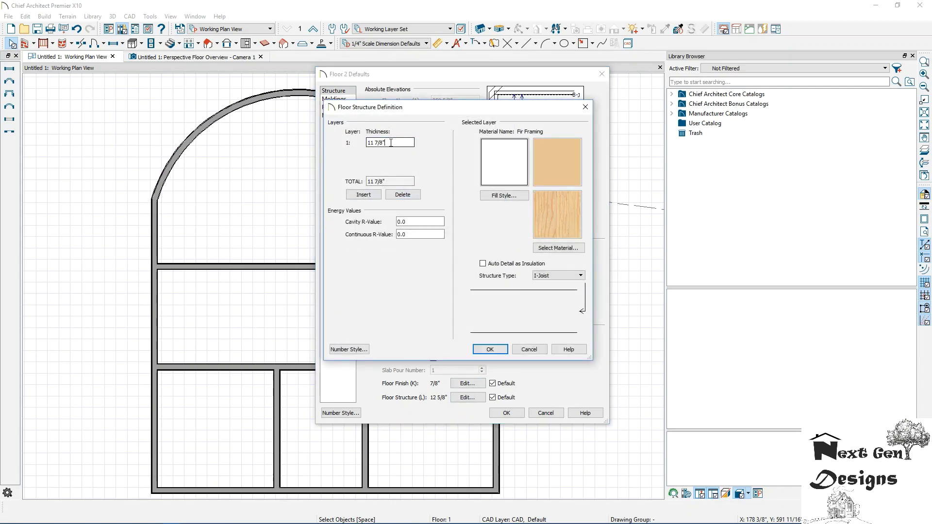
left_click_drag(376, 141, 362, 142)
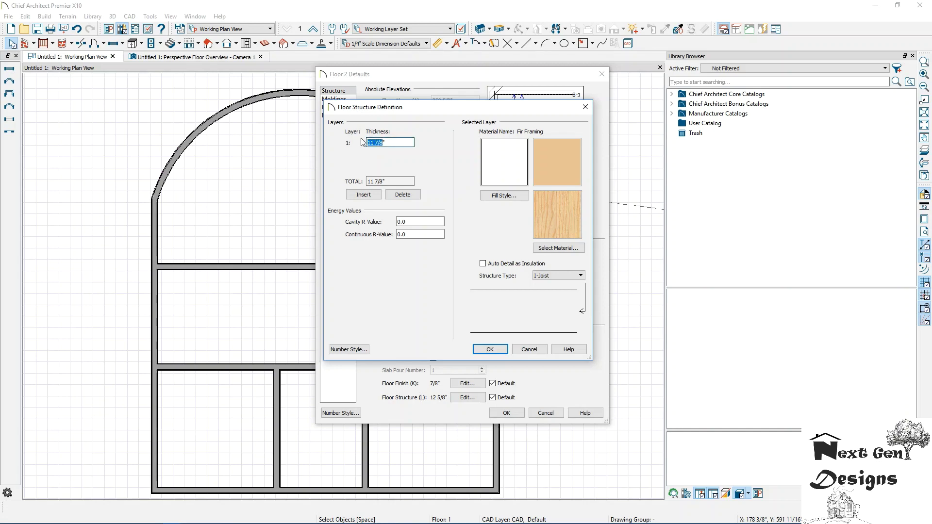
type("6")
- Search the material library for "conc", assign Concrete to the 6" floor structure layer, and accept the structure definition
left_click(546, 247)
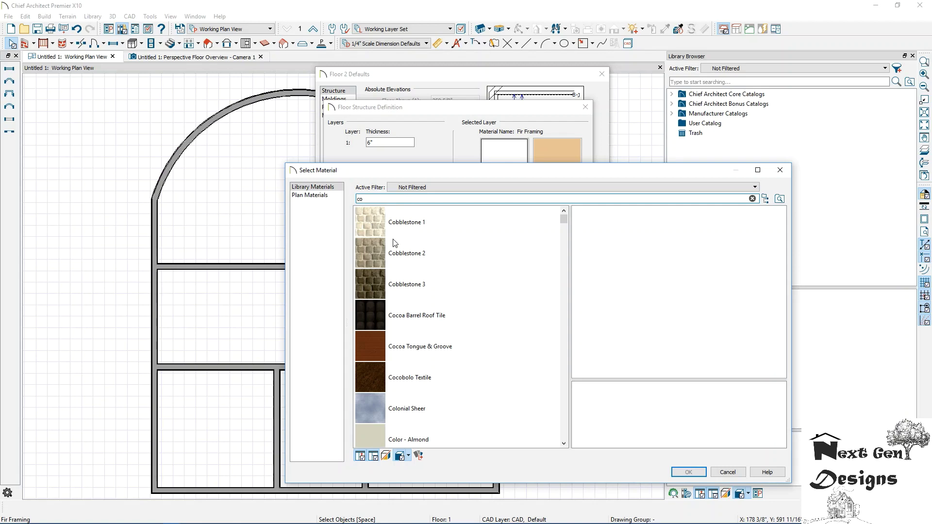
left_click(779, 169)
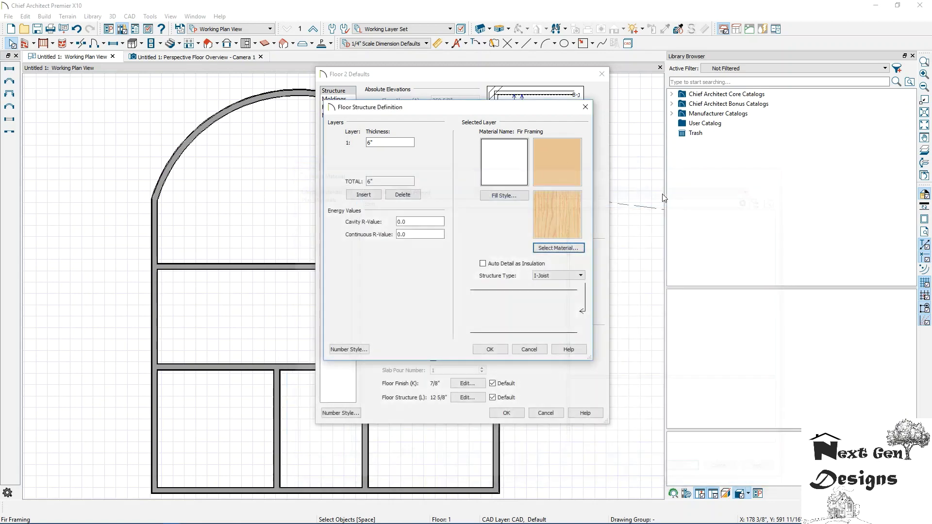
left_click(549, 248)
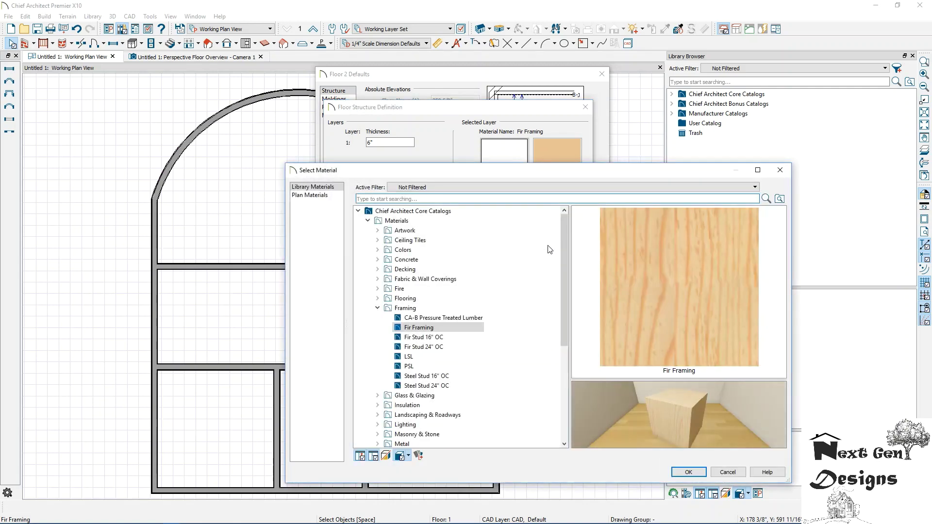
type("conc")
left_click(405, 224)
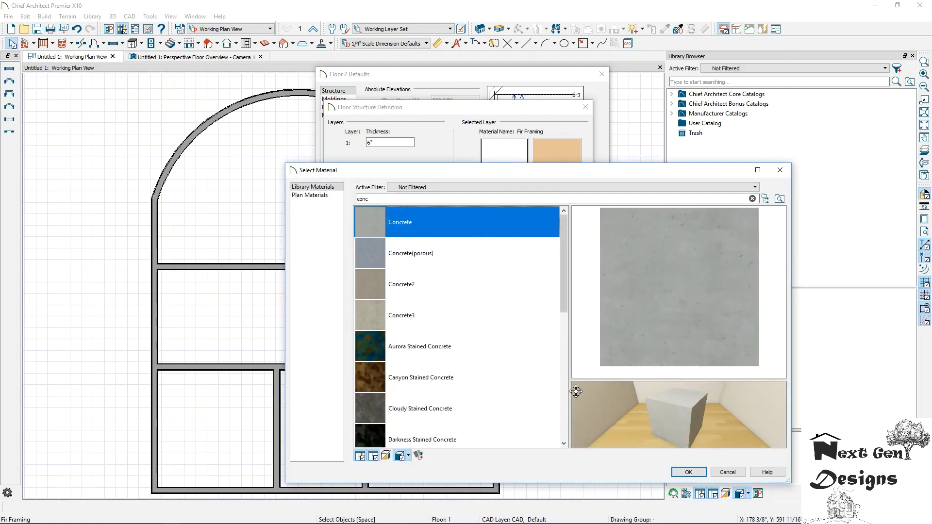
left_click(687, 472)
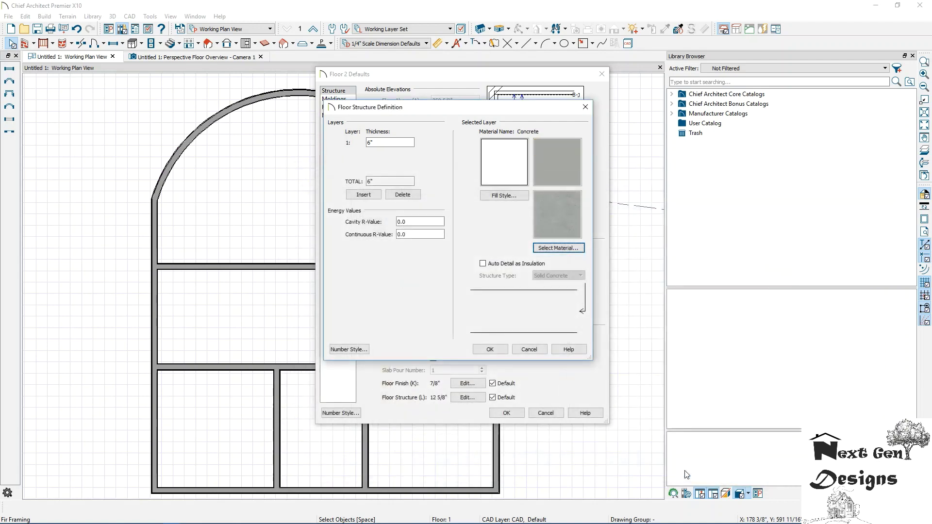
left_click(485, 347)
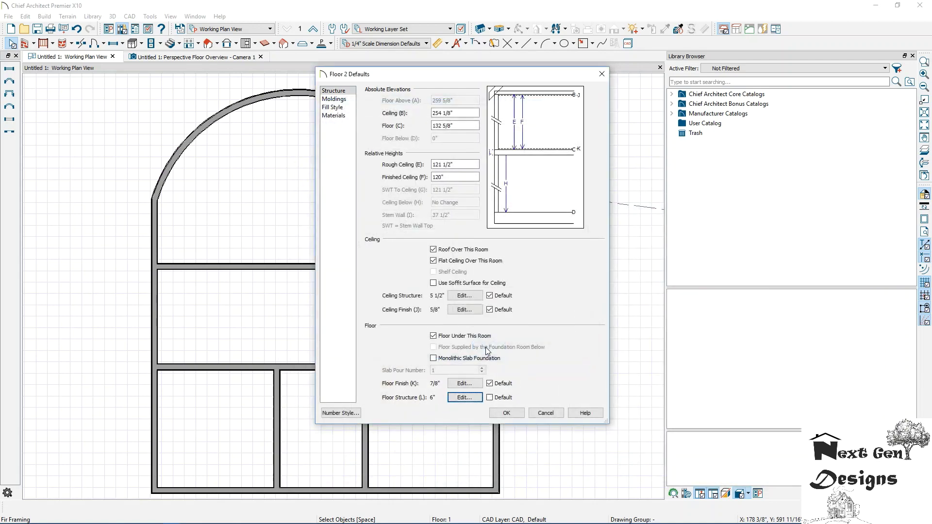
- Delete the 1/8" second layer from the second floor's finish, keeping only the 3/4" layer
left_click(466, 383)
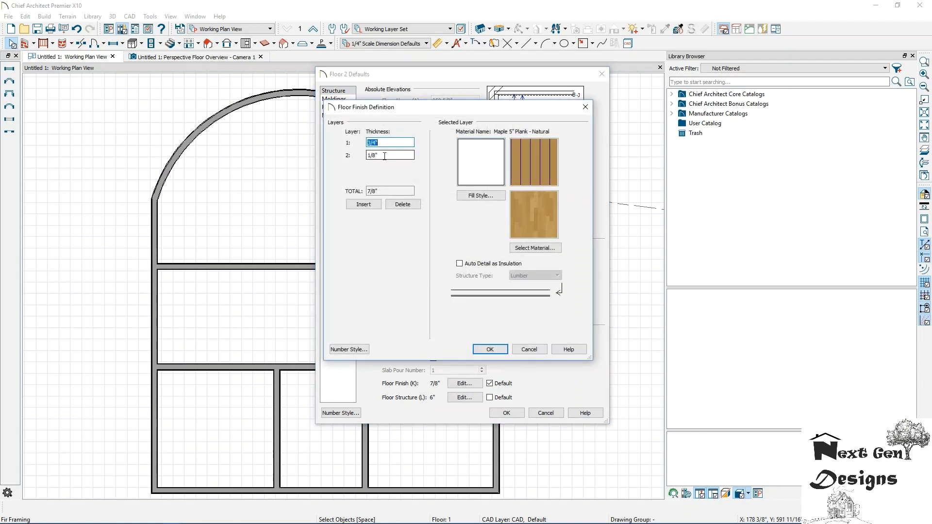
left_click(395, 155)
left_click(402, 204)
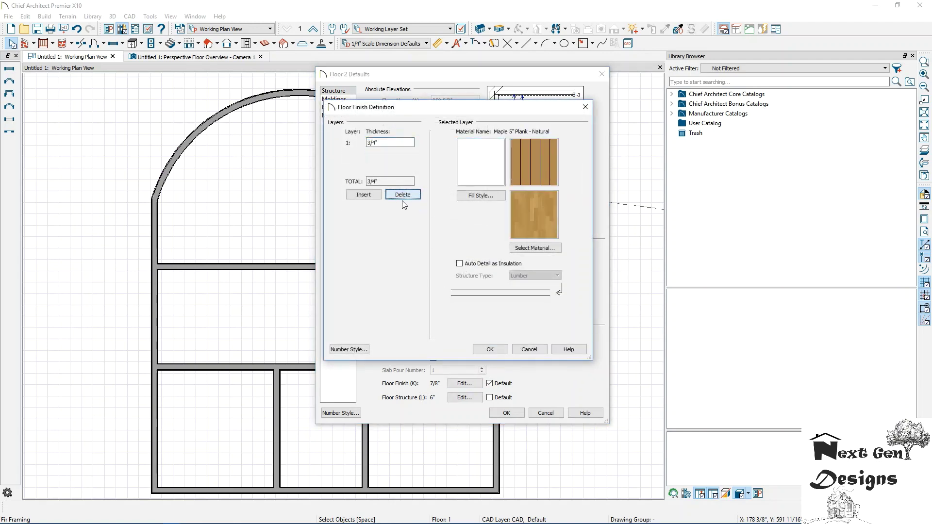
left_click(389, 143)
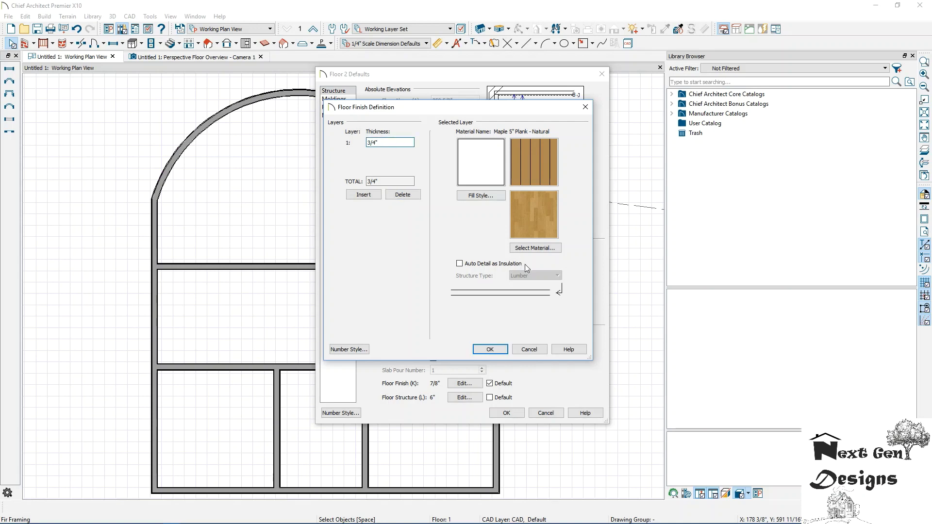
- Assign the ChipMosaic11 tile material to the 3/4" floor finish layer and accept the Floor 2 defaults
left_click(535, 248)
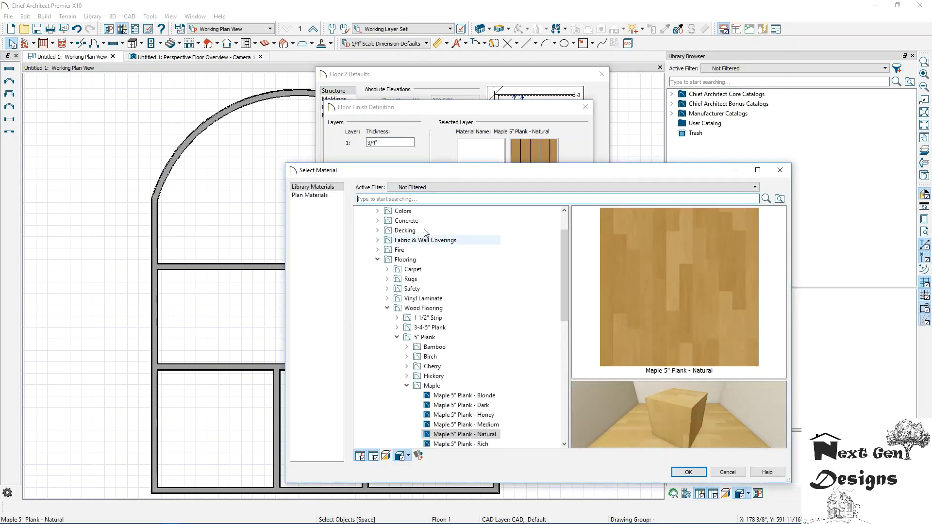
left_click(406, 386)
scroll(405, 340, "down", 5)
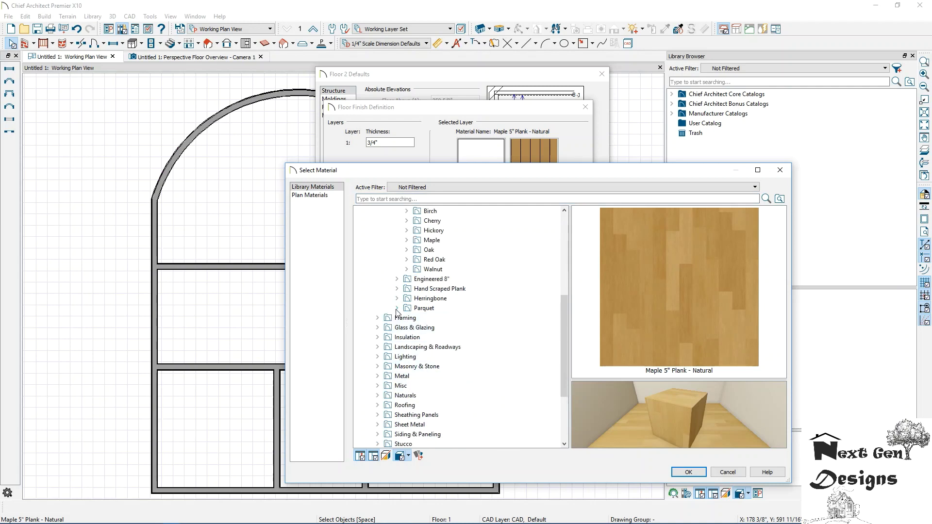
scroll(396, 313, "down", 3)
left_click(377, 365)
scroll(383, 353, "down", 3)
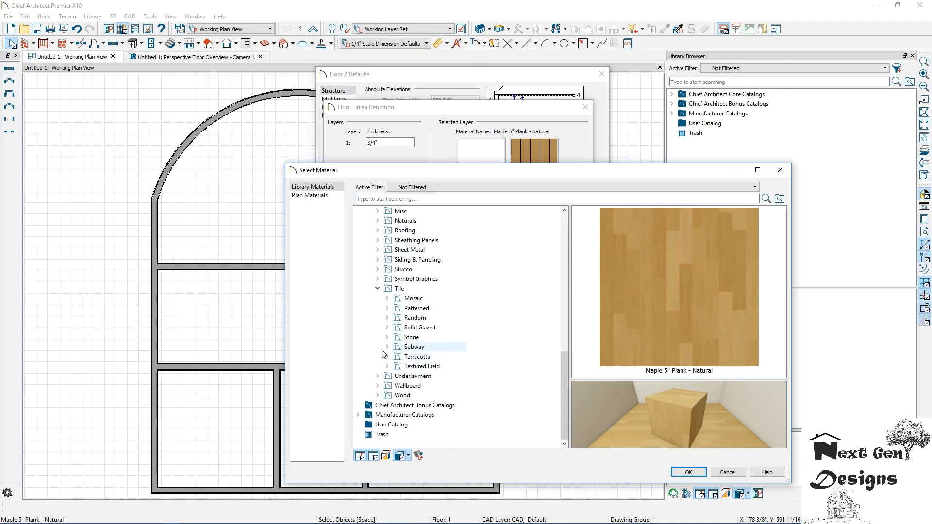
left_click(388, 300)
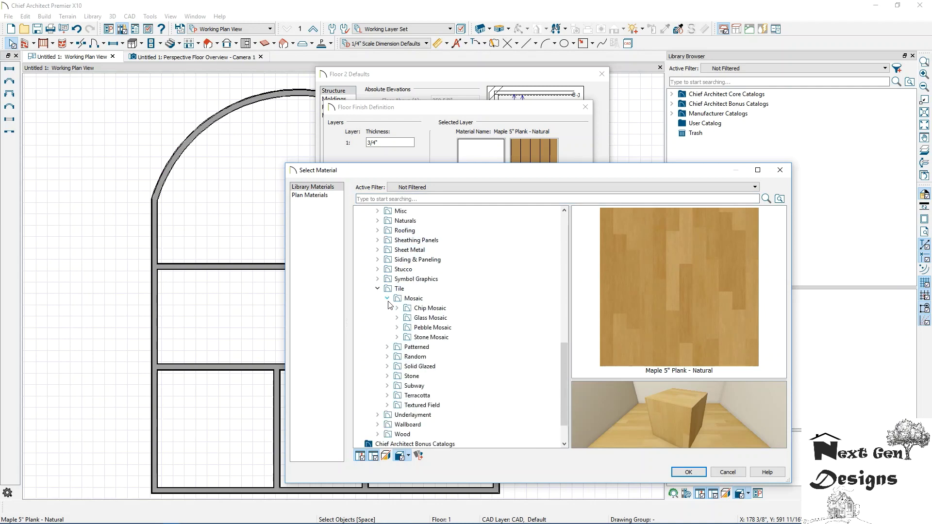
left_click(422, 312)
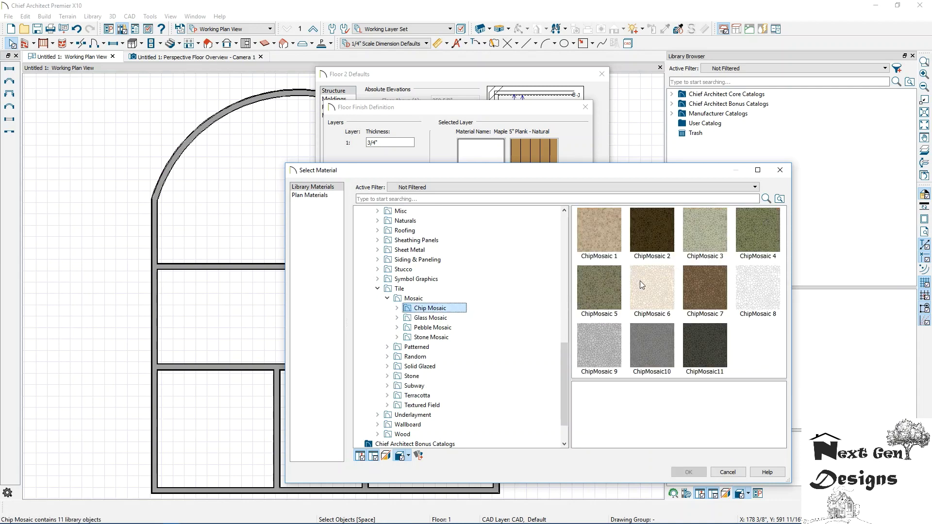
left_click(697, 347)
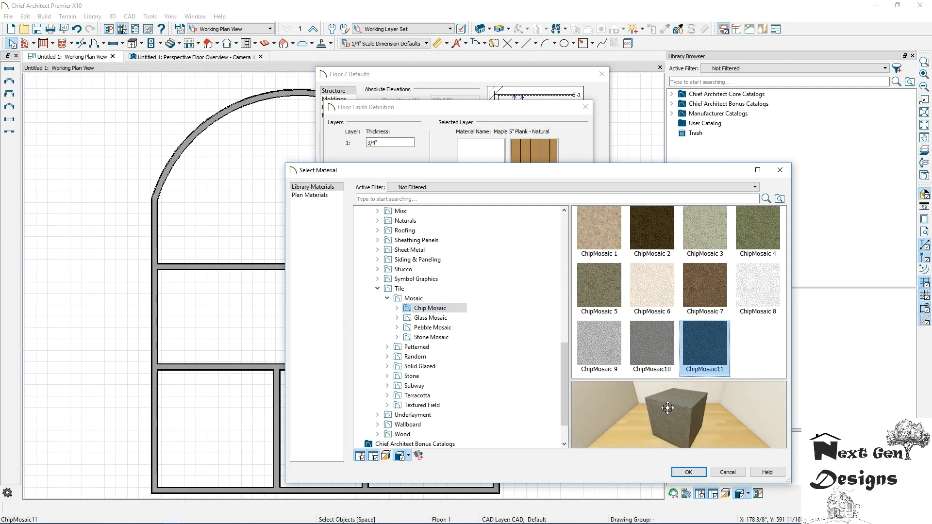
left_click(686, 472)
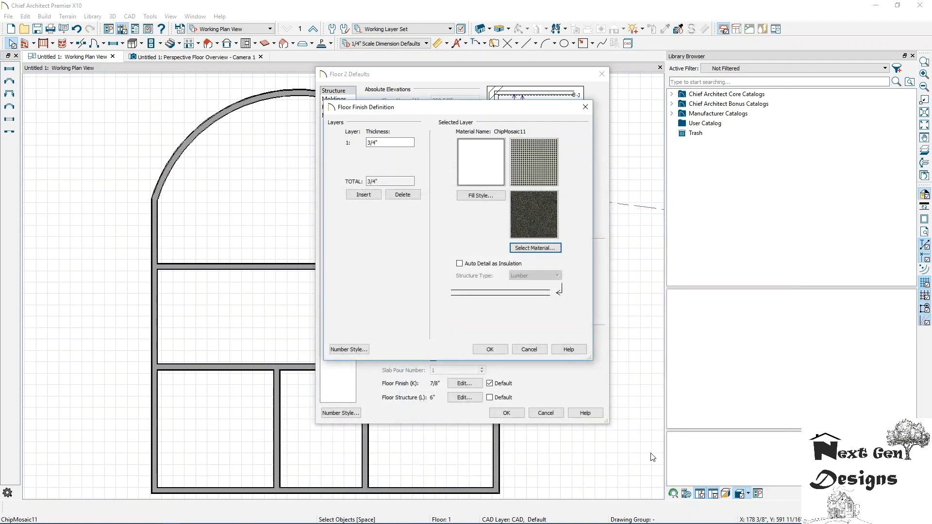
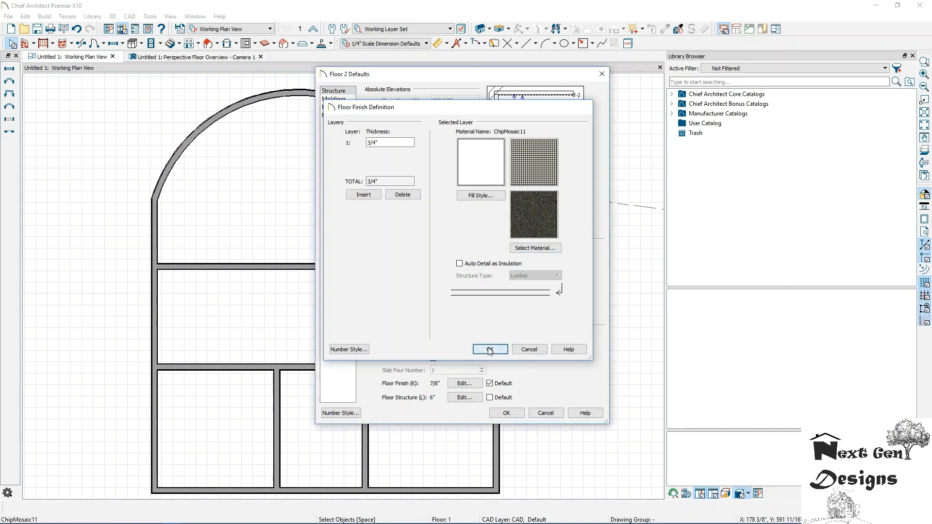
left_click(492, 347)
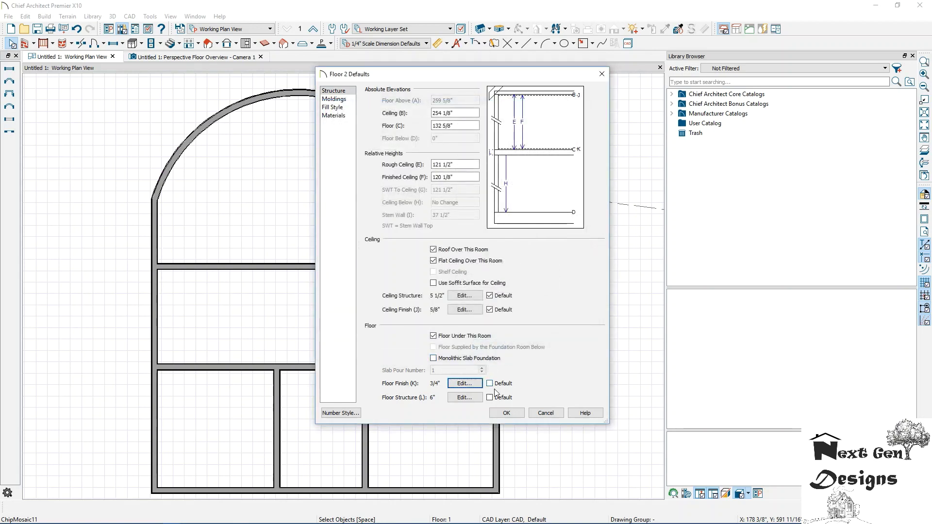
left_click(502, 412)
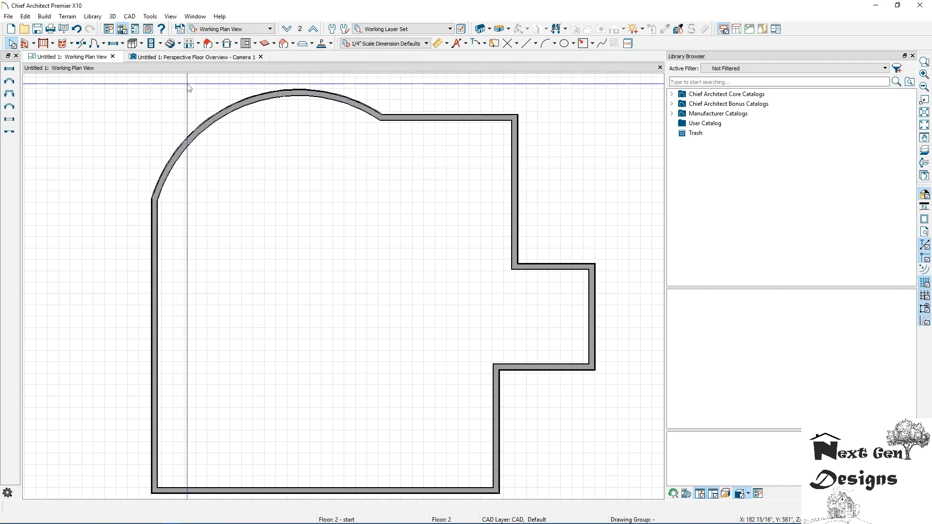
- Examine the second floor and the stair area in a perspective floor overview, and return to the first-floor plan
left_click(170, 57)
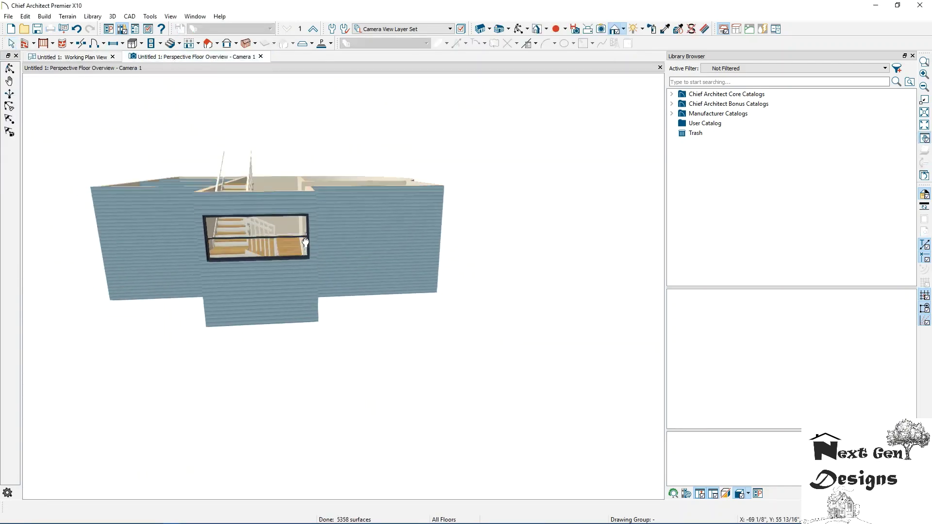
left_click(508, 29)
left_click(530, 83)
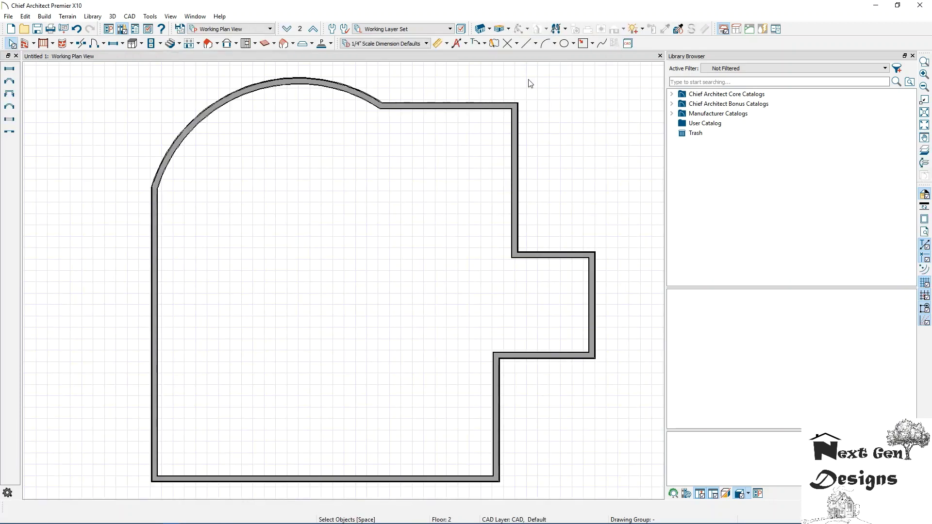
left_click_drag(385, 136, 439, 233)
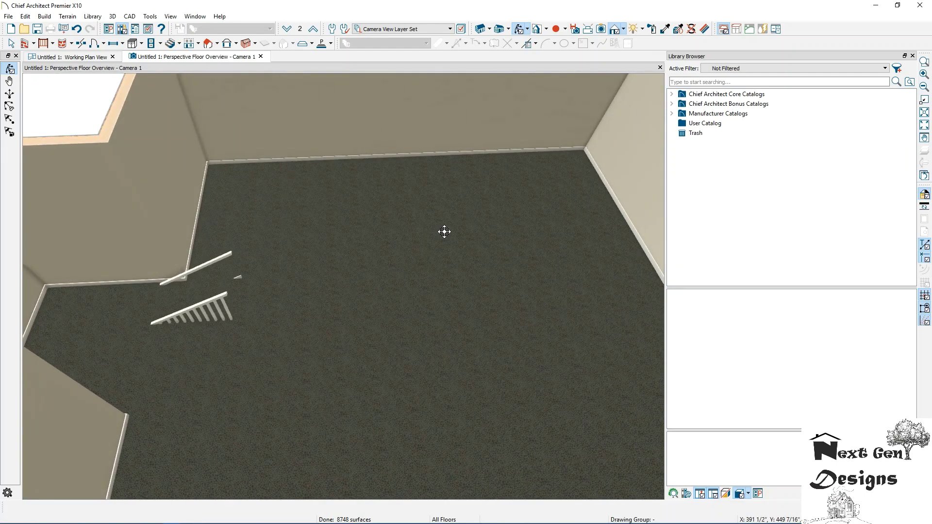
left_click_drag(302, 254, 130, 314)
left_click_drag(225, 264, 114, 105)
left_click(65, 60)
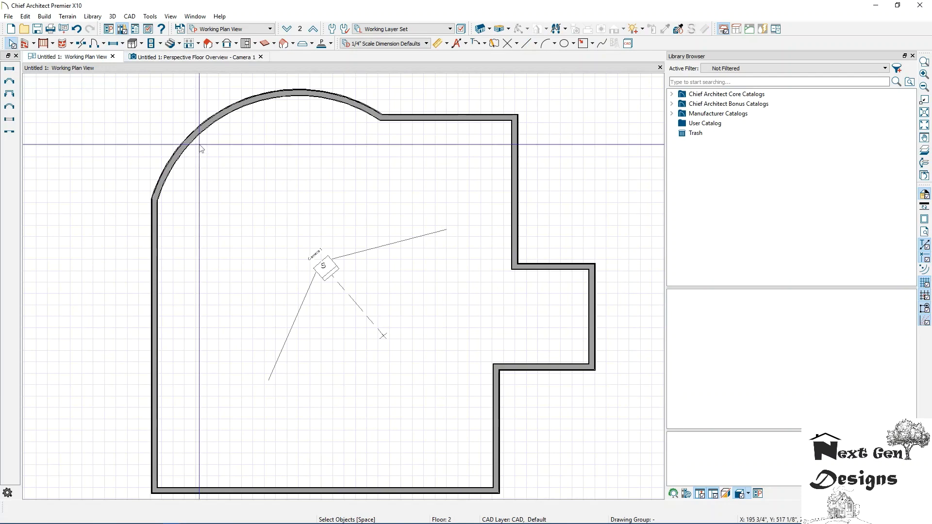
left_click(286, 28)
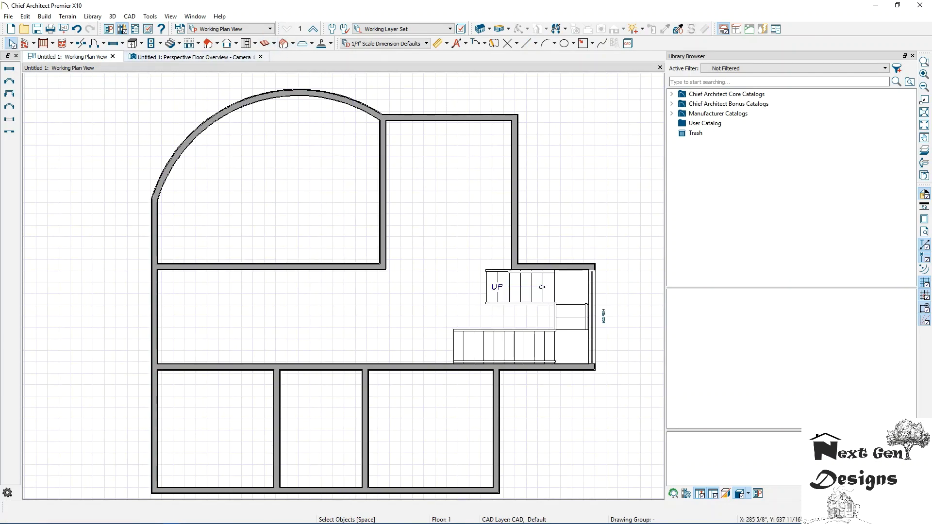
- Generate an automatic stairwell opening above the U-shaped stairs and inspect its railings and landing in the perspective floor overview
right_click(556, 292)
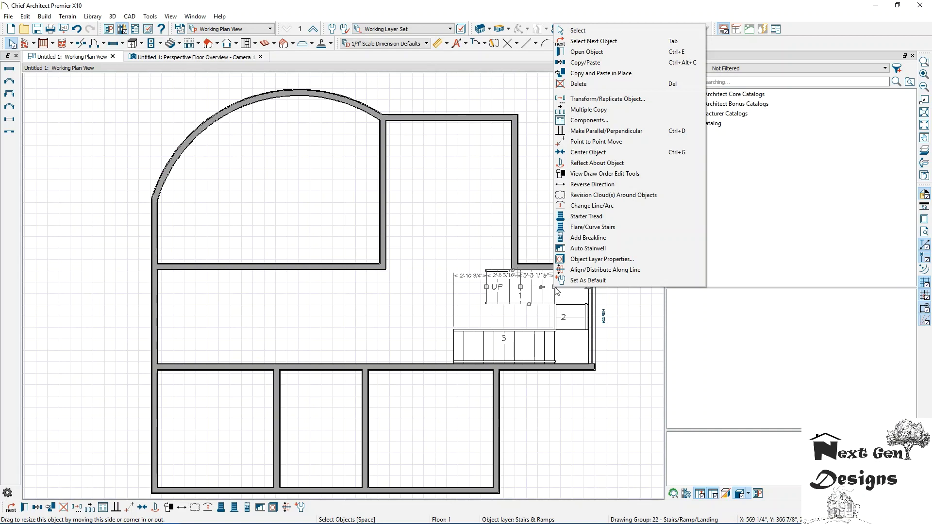
left_click(587, 249)
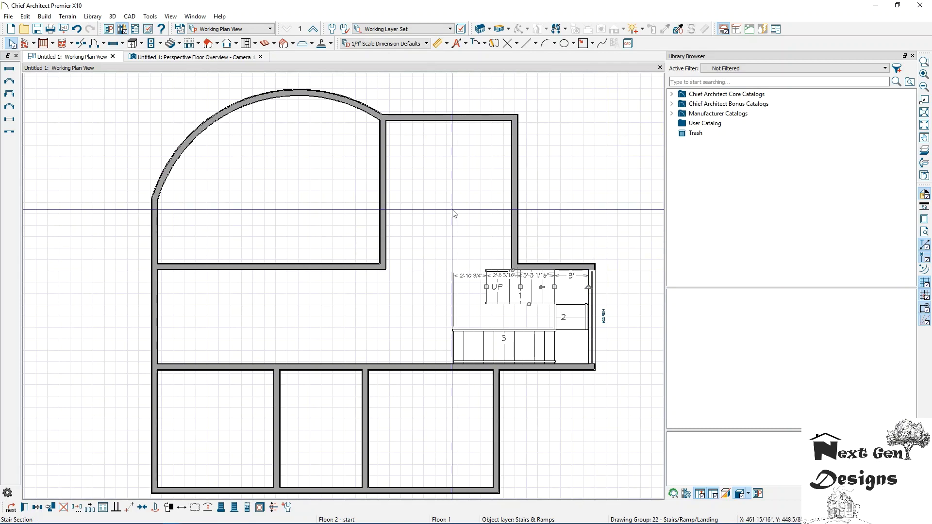
left_click(196, 56)
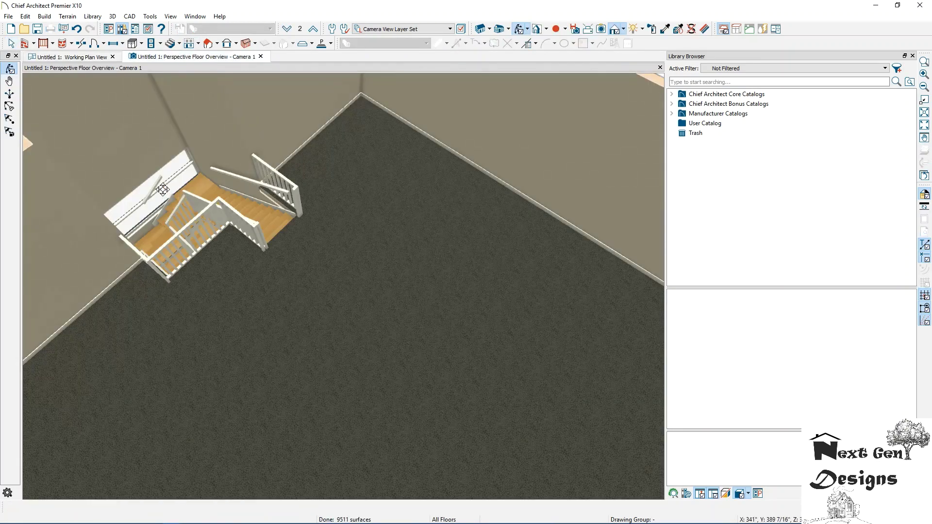
left_click_drag(252, 180, 374, 269)
left_click_drag(381, 306, 372, 356)
scroll(372, 334, "up", 5)
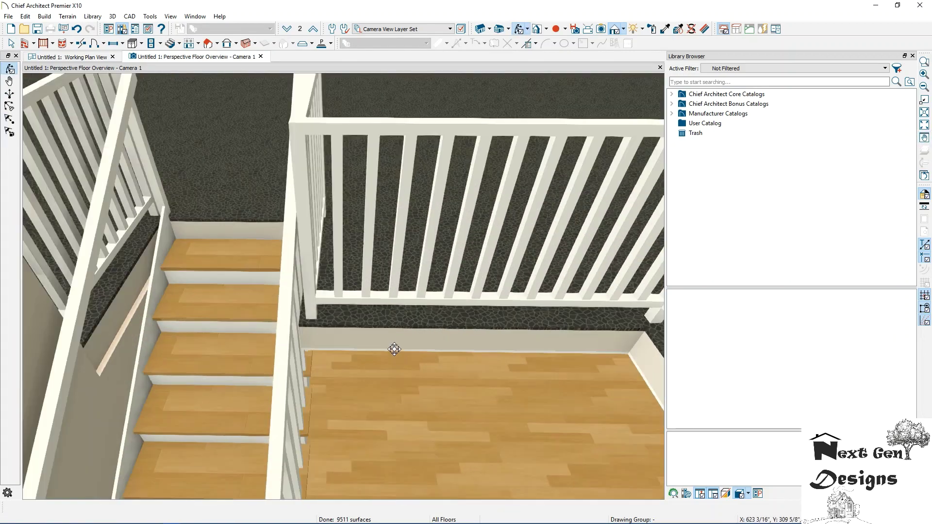
left_click_drag(322, 371, 335, 272)
left_click_drag(413, 240, 283, 235)
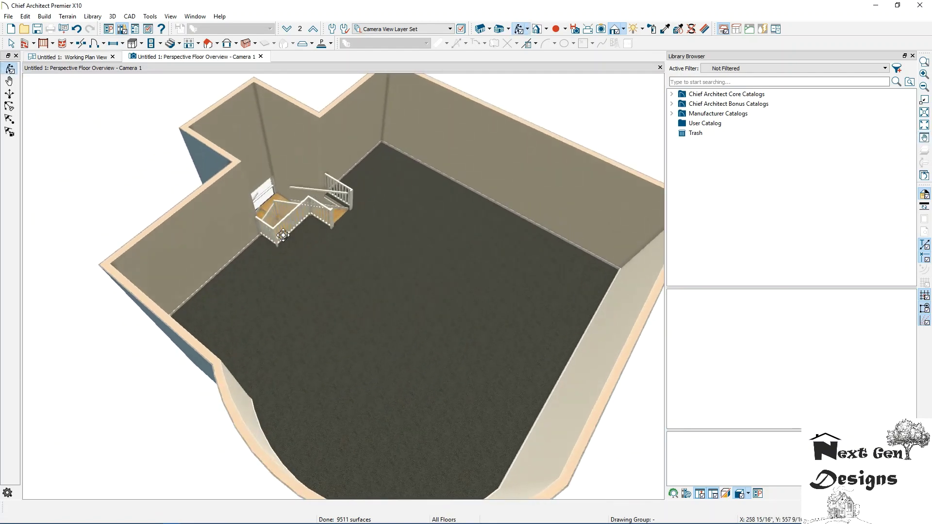
- On the second-floor plan, extend the wall below the stairwell past the stairs, ending about 20'-5" from the left exterior wall
left_click(71, 57)
left_click(313, 30)
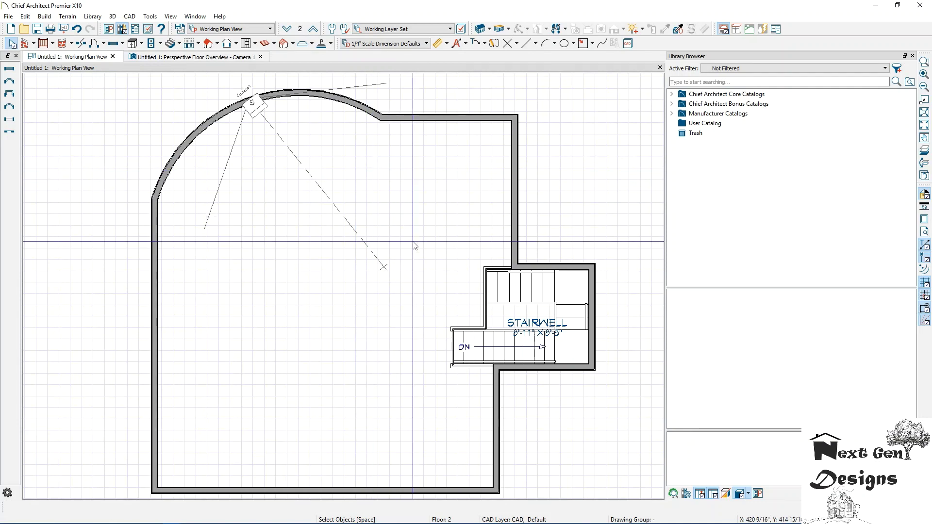
scroll(456, 303, "up", 2)
middle_click_drag(385, 332, 412, 227)
middle_click_drag(411, 273, 456, 225)
left_click(25, 43)
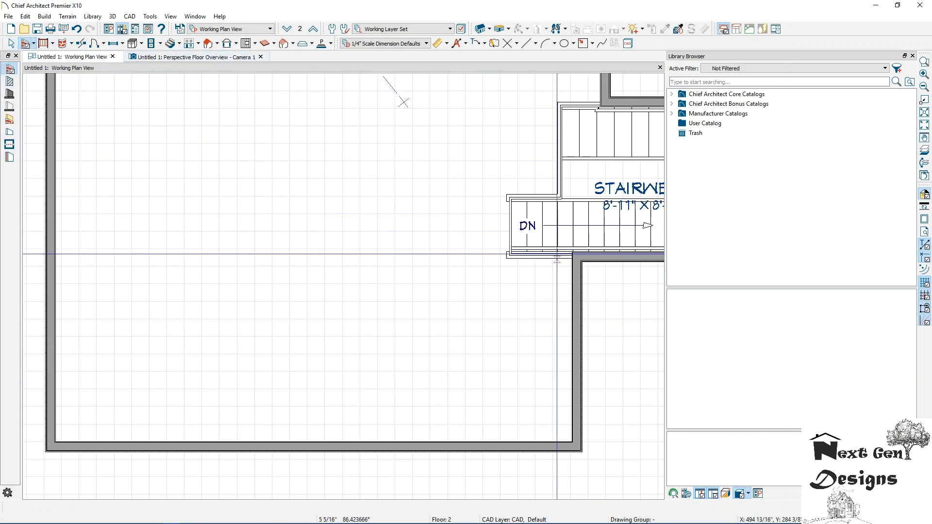
left_click(11, 44)
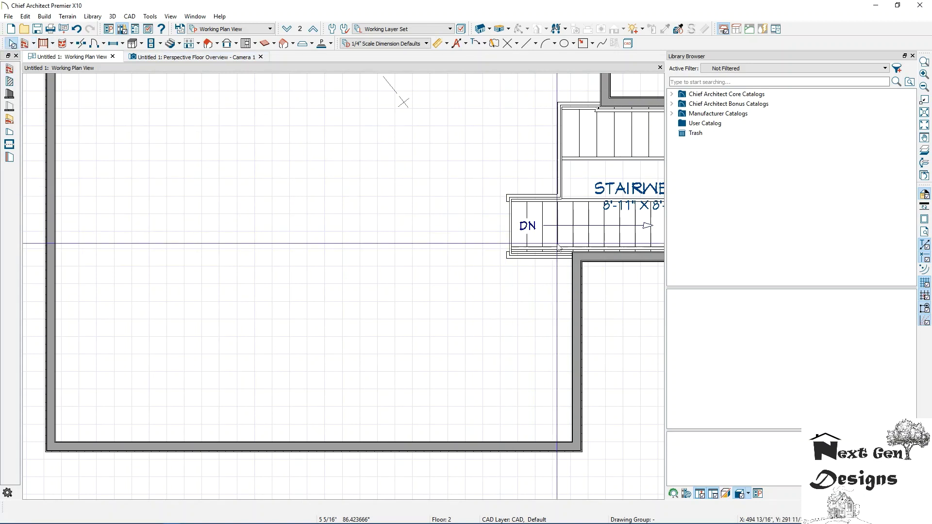
left_click(572, 257)
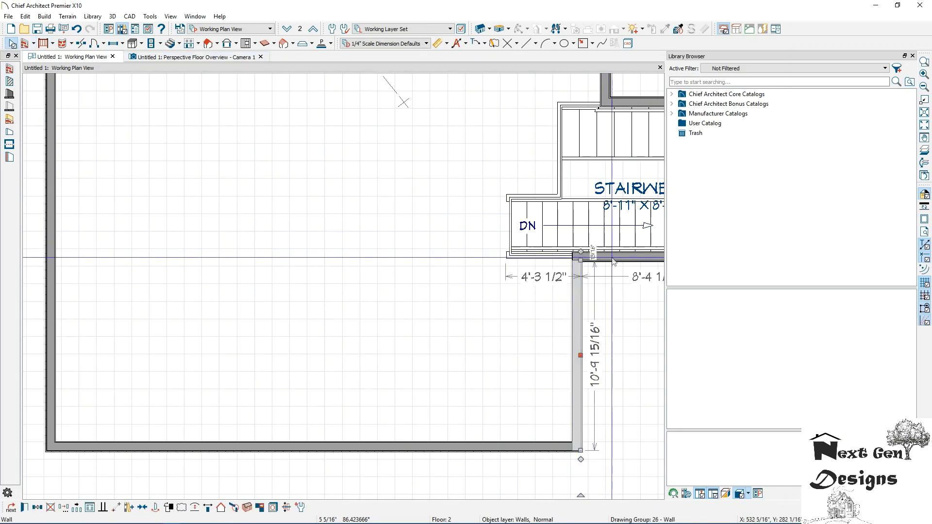
left_click(573, 259)
left_click_drag(571, 262, 406, 262)
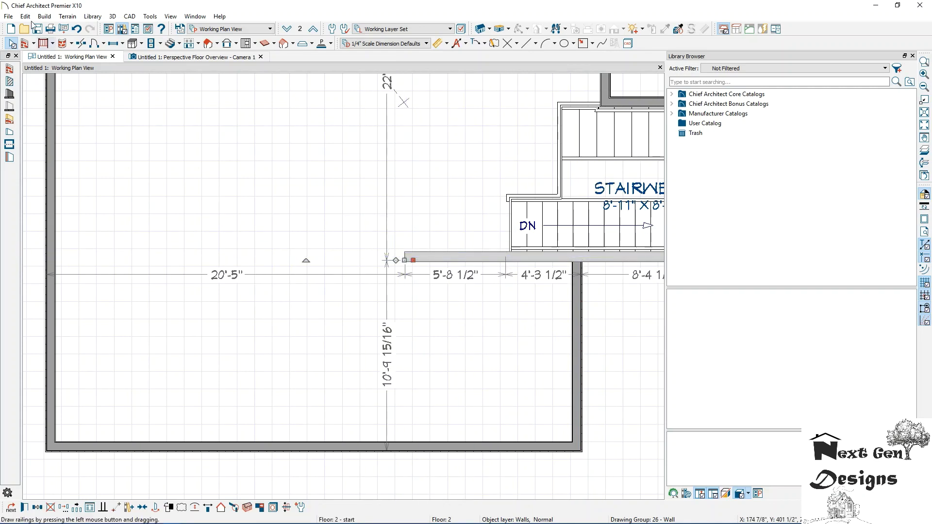
- Draw two aligned walls: one from the extended wall's end to the lower exterior wall, another about 12'-8" down from the curved wall's right end
left_click(26, 44)
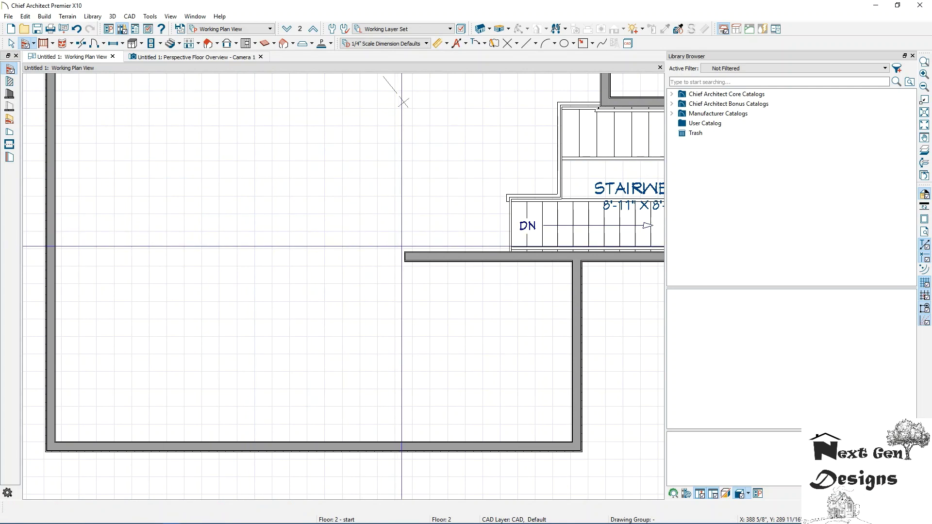
left_click_drag(405, 258, 412, 441)
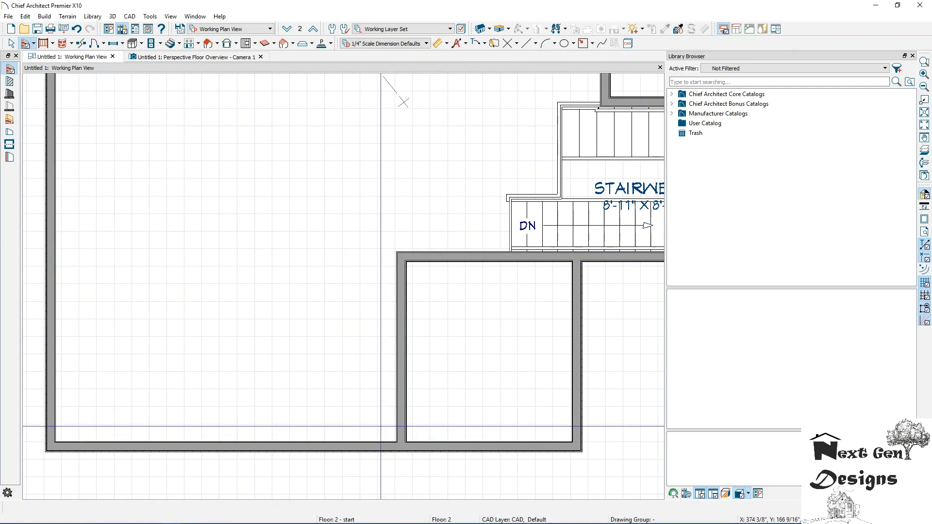
scroll(381, 374, "down", 3)
scroll(369, 340, "down", 2)
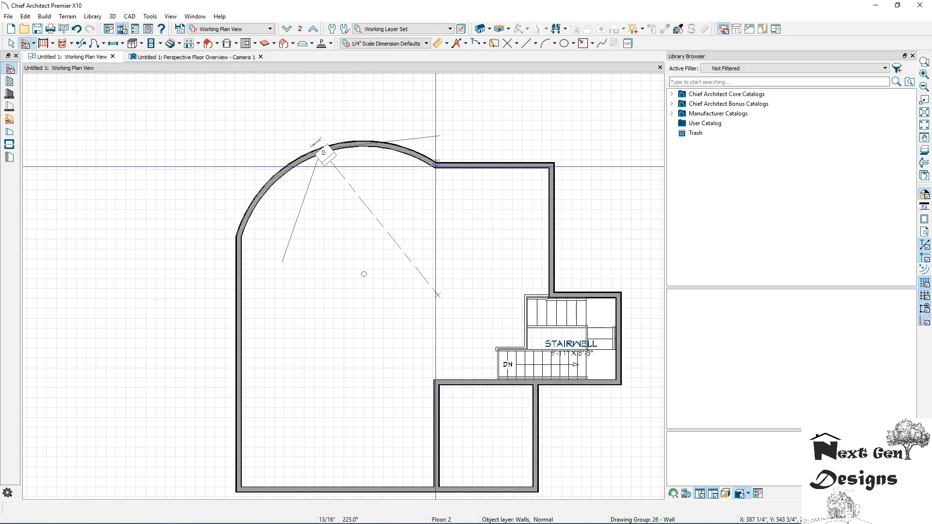
left_click_drag(435, 166, 435, 251)
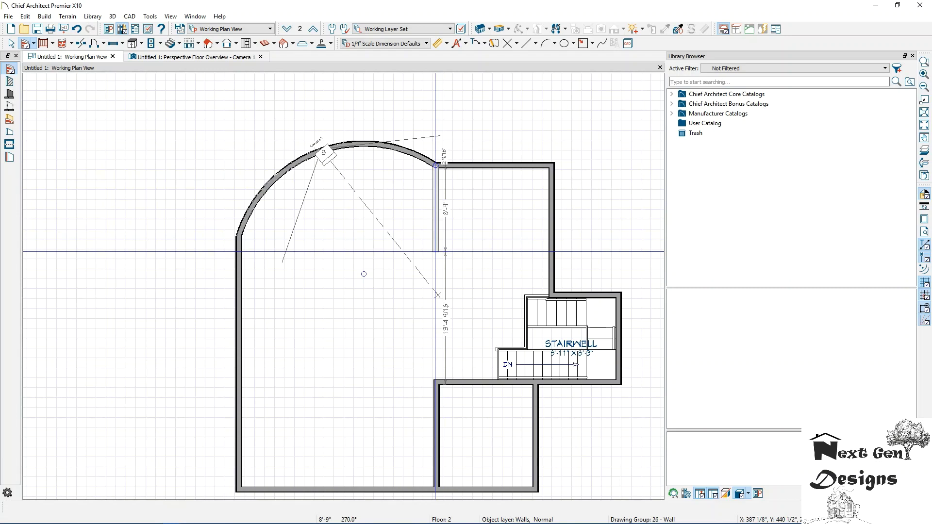
left_click_drag(435, 252, 435, 294)
left_click(11, 43)
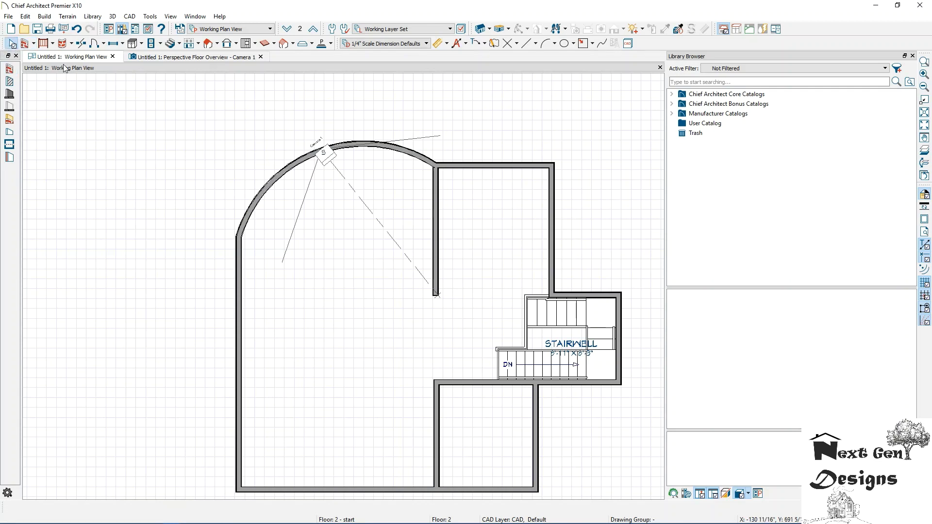
- Extend the wall above the stairwell to the upper room's partition and continue it with a new wall to the left exterior wall
left_click(553, 294)
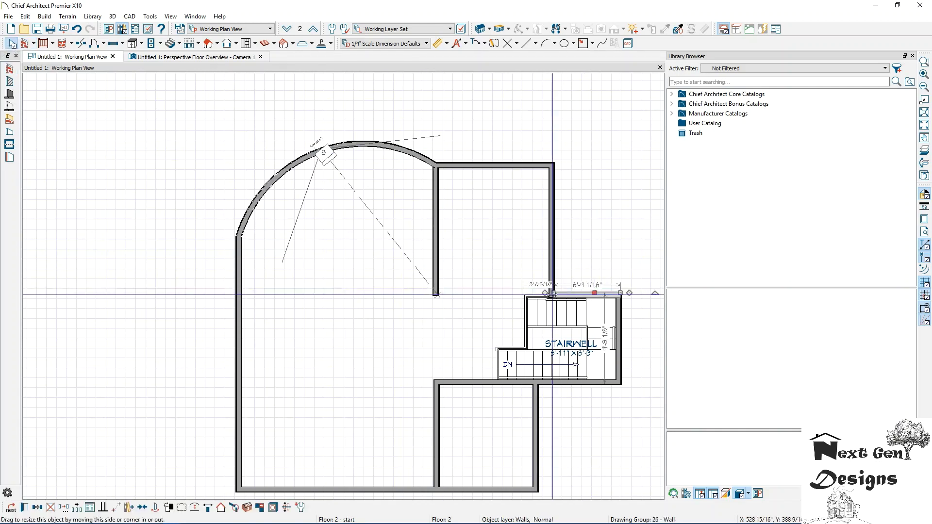
left_click_drag(553, 294, 436, 293)
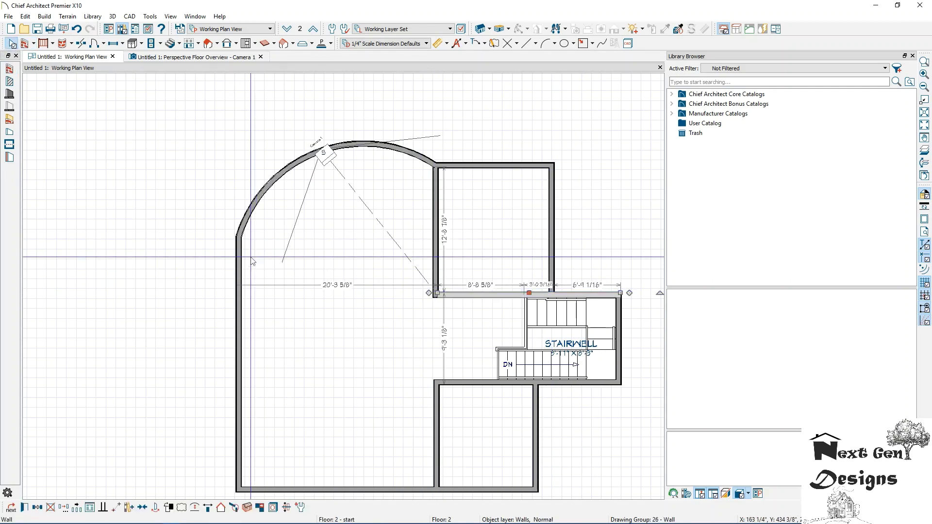
left_click(26, 44)
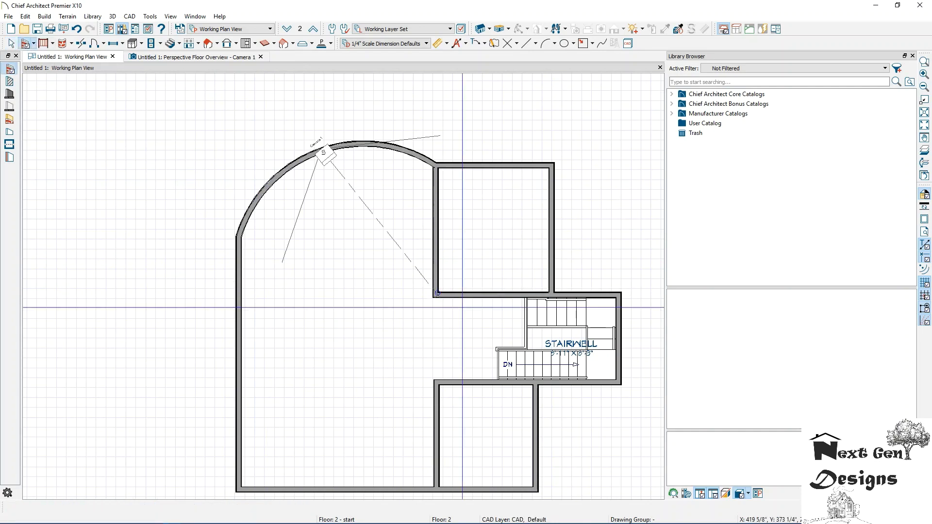
left_click_drag(436, 294, 242, 294)
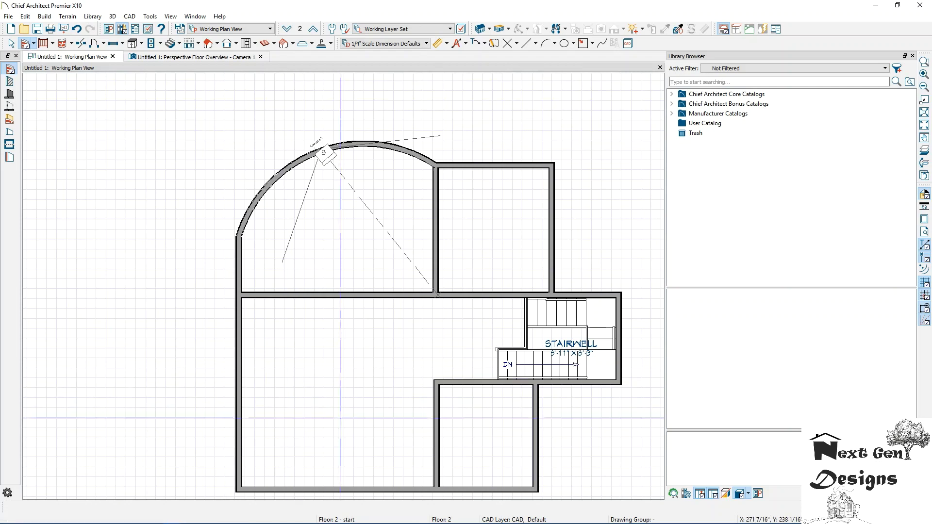
- Draw a partition up from the lower exterior wall and close both adjoining rooms with a wall along the hallway
mouse_move(320, 488)
left_mouse_down()
mouse_move(320, 385)
mouse_move(241, 383)
left_mouse_up()
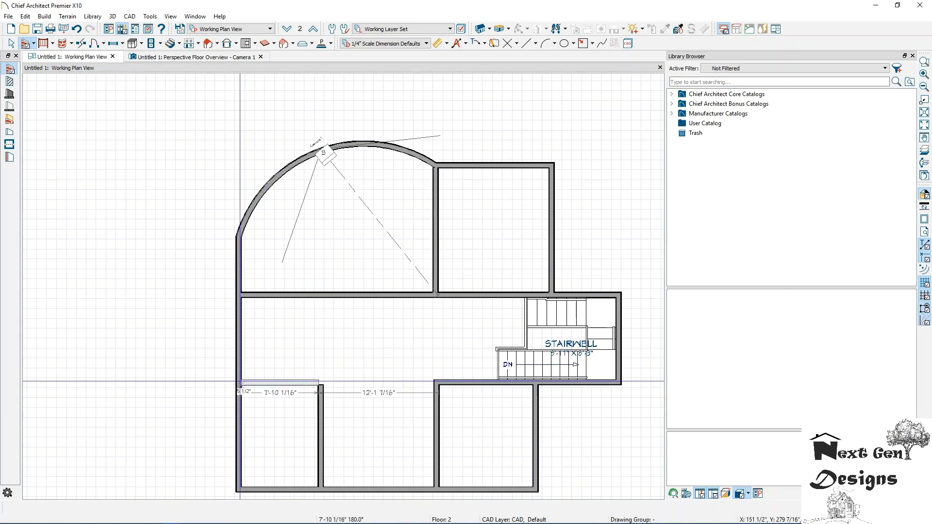
left_click_drag(325, 385, 433, 384)
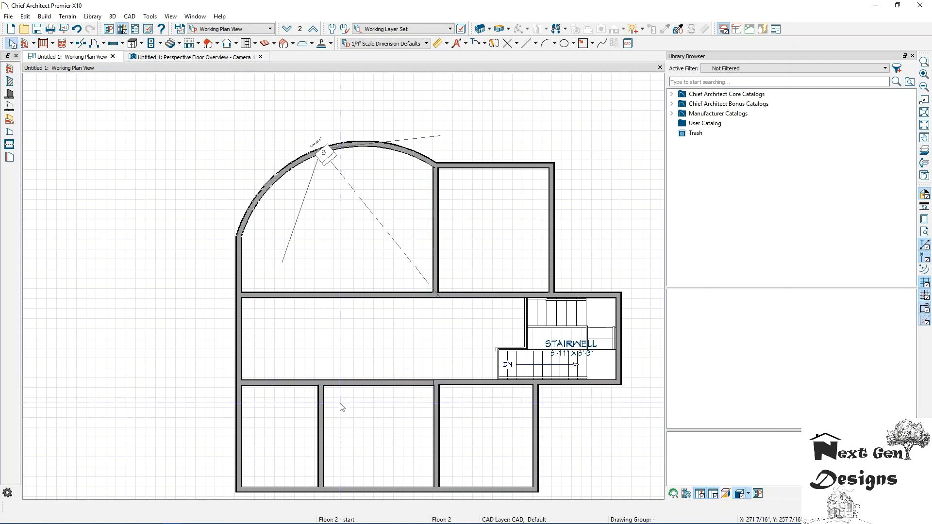
- Set the distance from the left exterior wall to the new lower partition to 14'
left_click(321, 426)
middle_click_drag(342, 431, 363, 347)
left_click(393, 315)
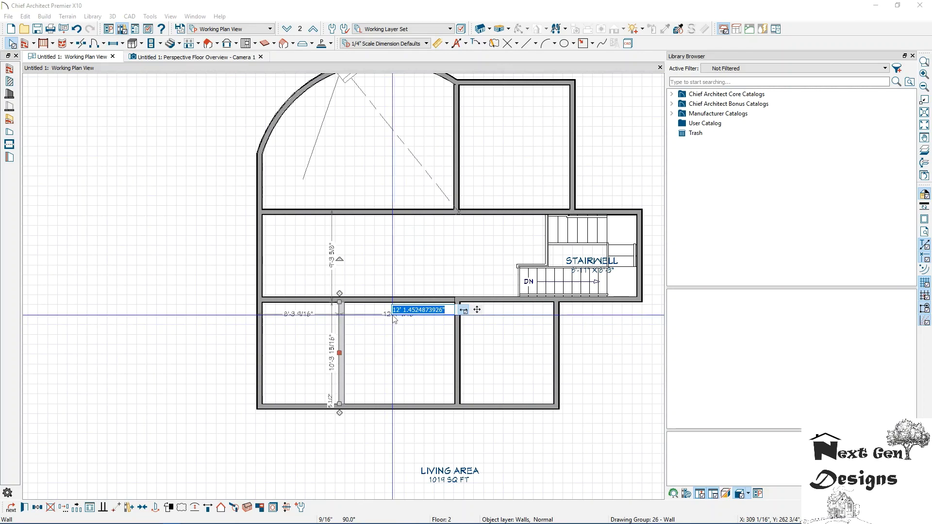
left_click(304, 312)
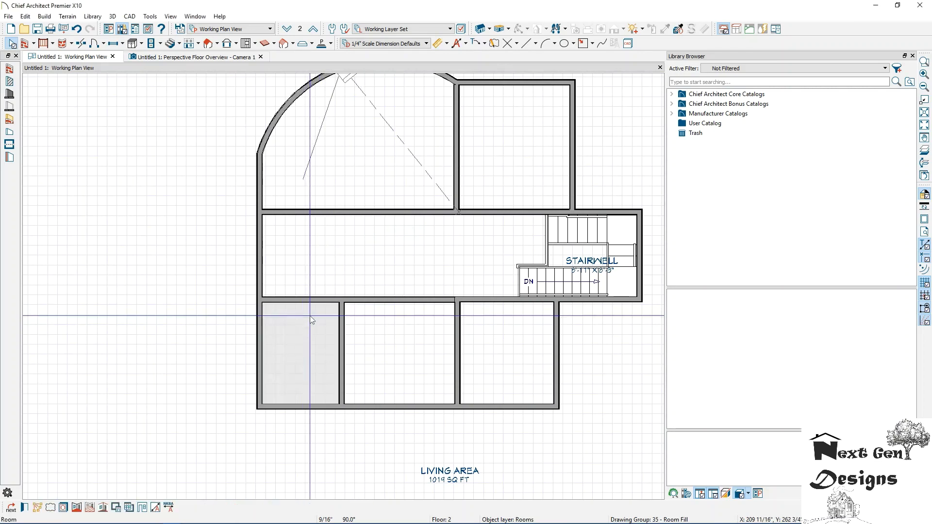
left_click(339, 318)
left_click(310, 315)
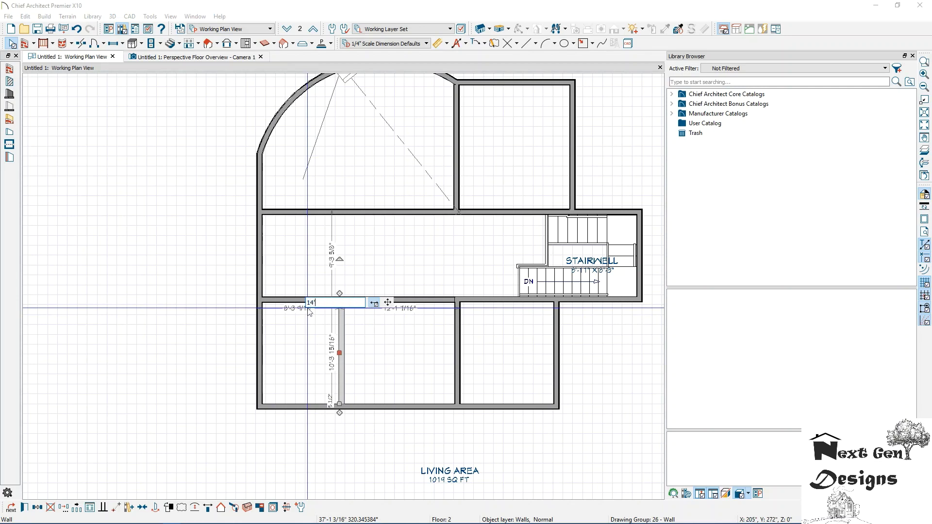
type("14'")
key("Return")
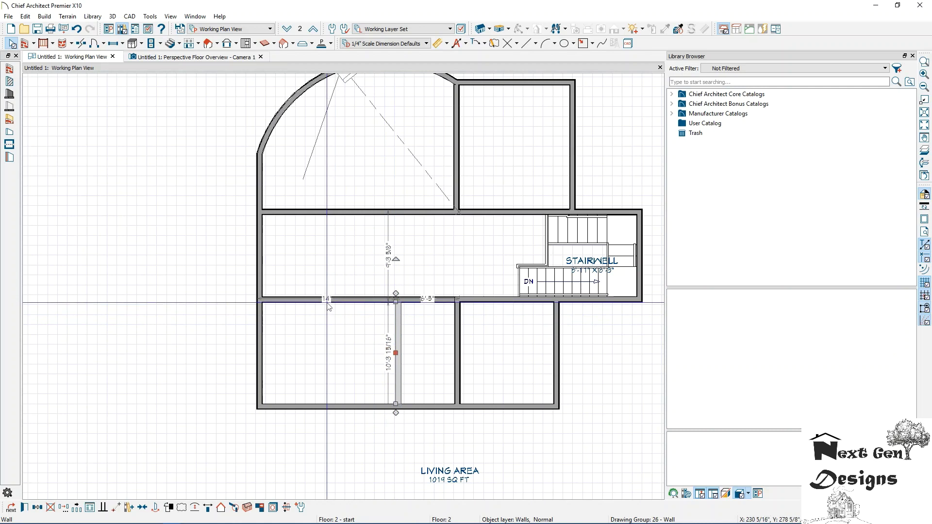
- Set the distance from the left exterior wall to the lower partition to 10'
left_click(327, 305)
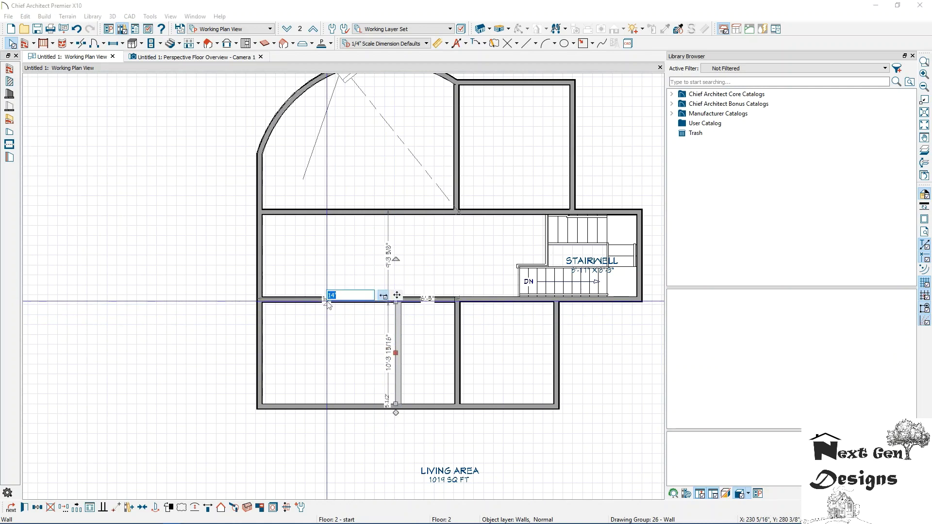
type("10'")
key("Return")
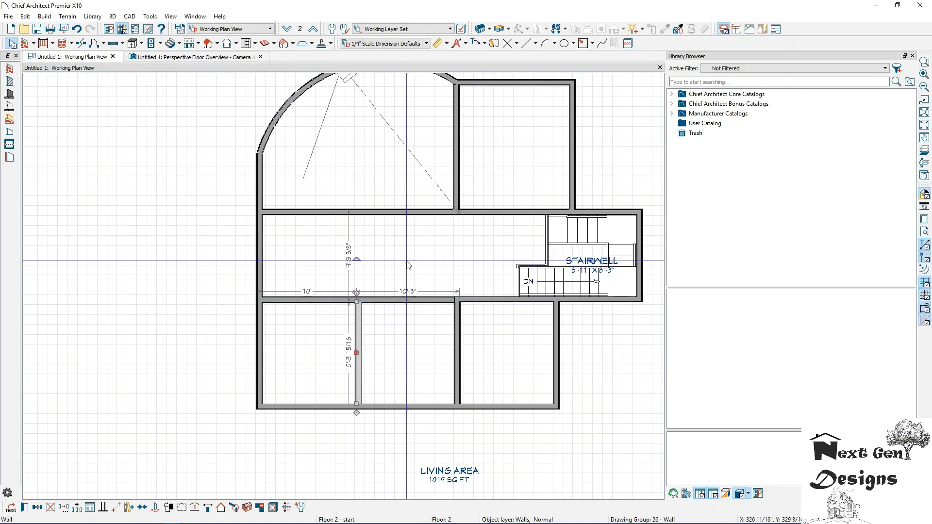
- Place hinged doors in the lower hallway wall for the middle and left rooms
left_click(402, 287)
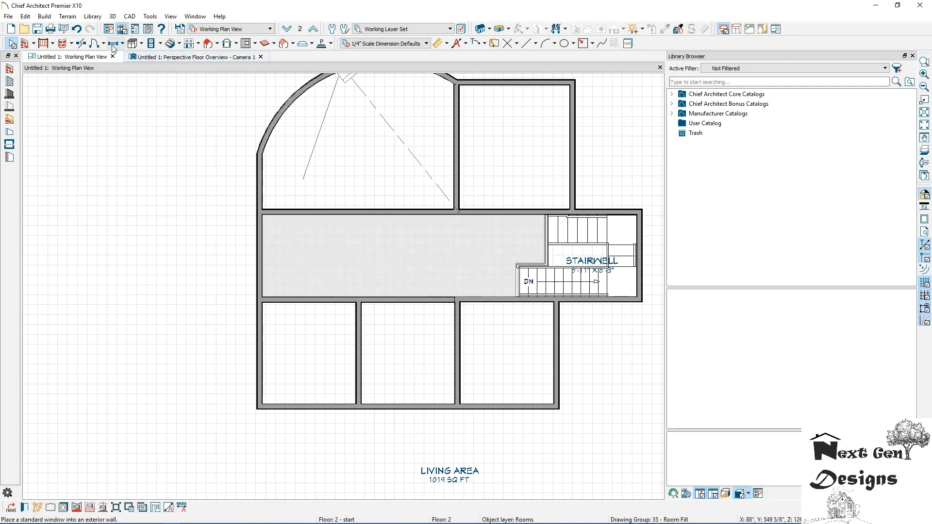
left_click(94, 43)
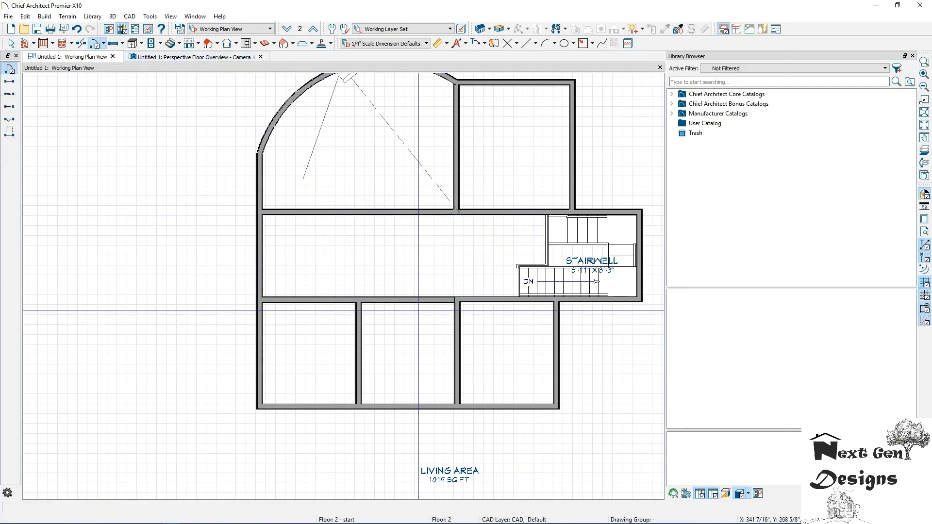
left_click(415, 301)
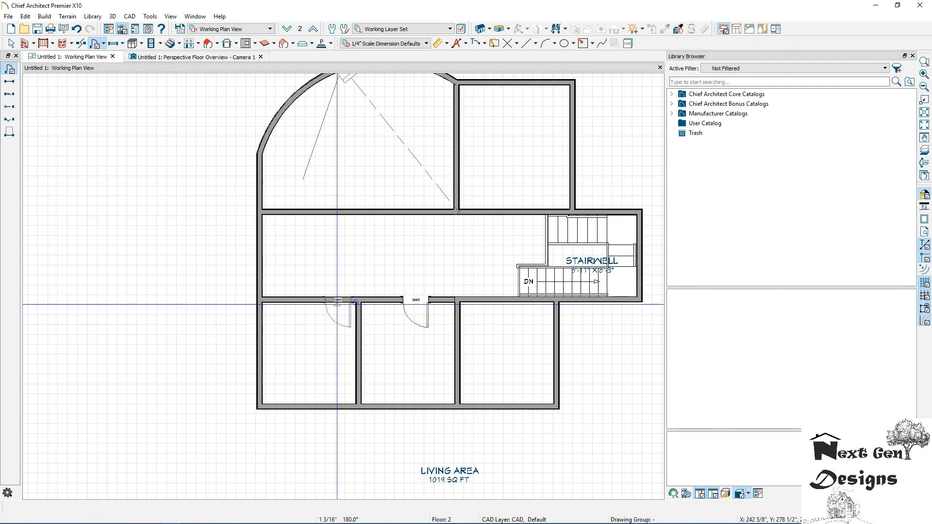
left_click(321, 317)
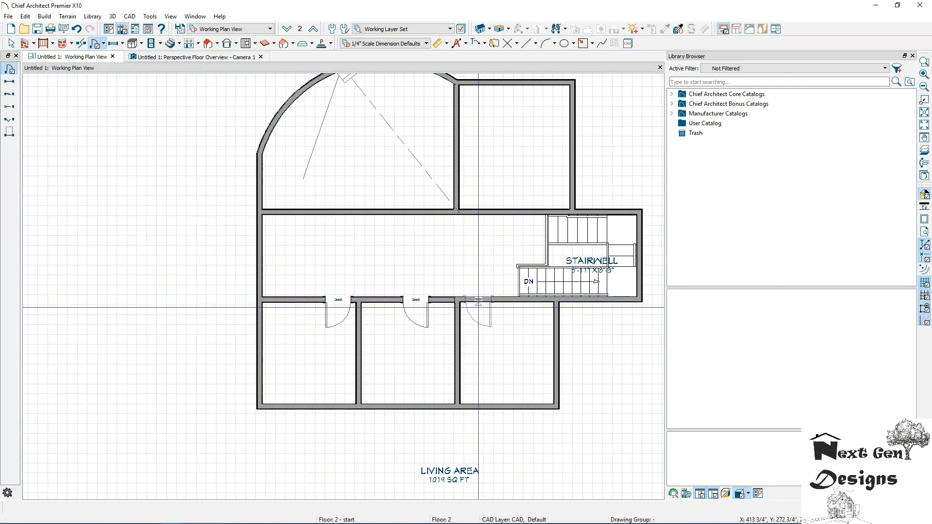
- Place 2668 hinged doors into the lower-right and upper-right rooms, plus a 5068 sliding door between the hallway and the curved room
left_click(478, 307)
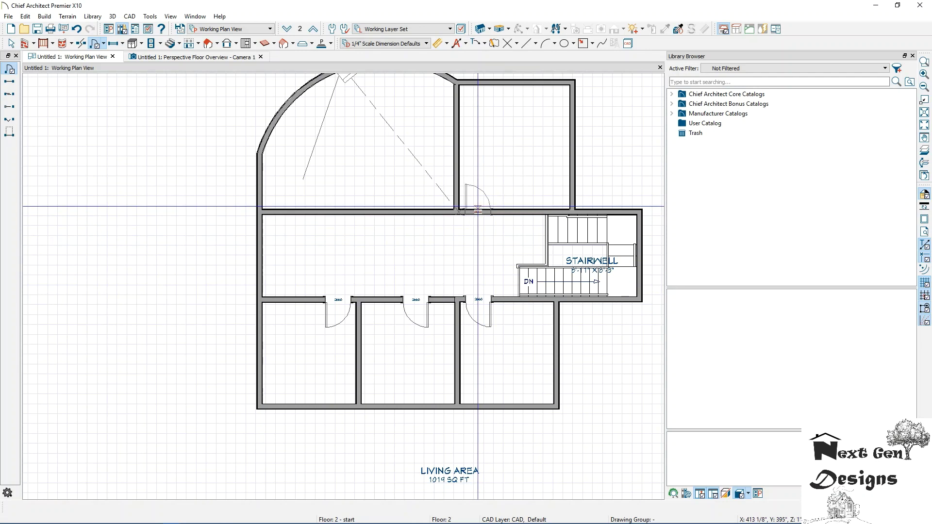
left_click(487, 208)
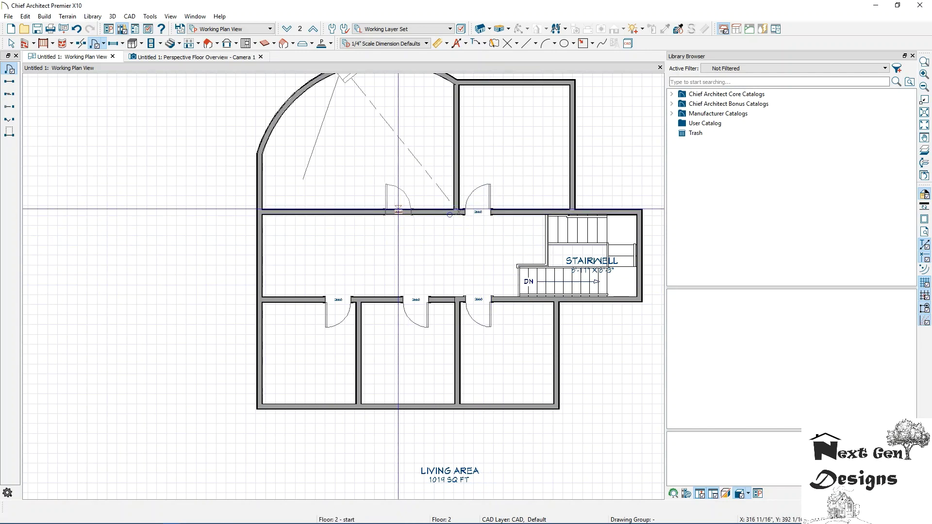
left_click(123, 44)
left_click(122, 44)
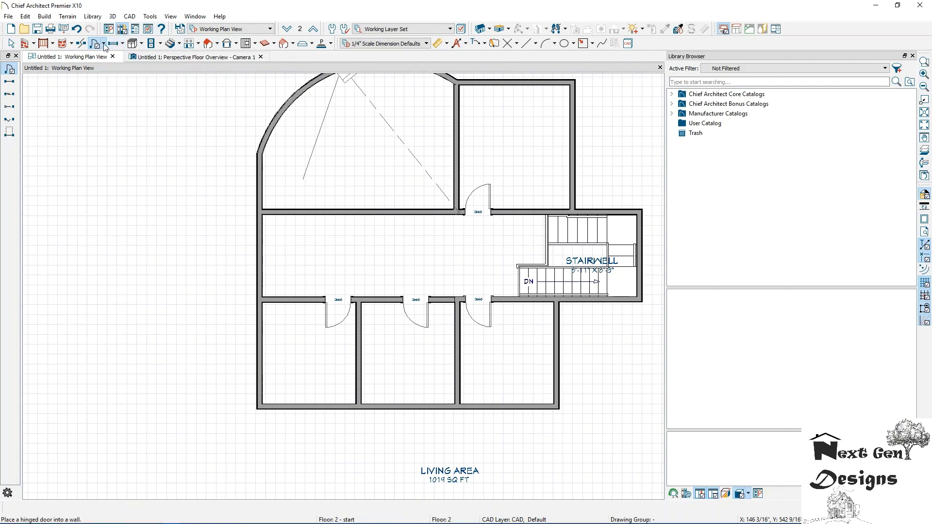
left_click(10, 93)
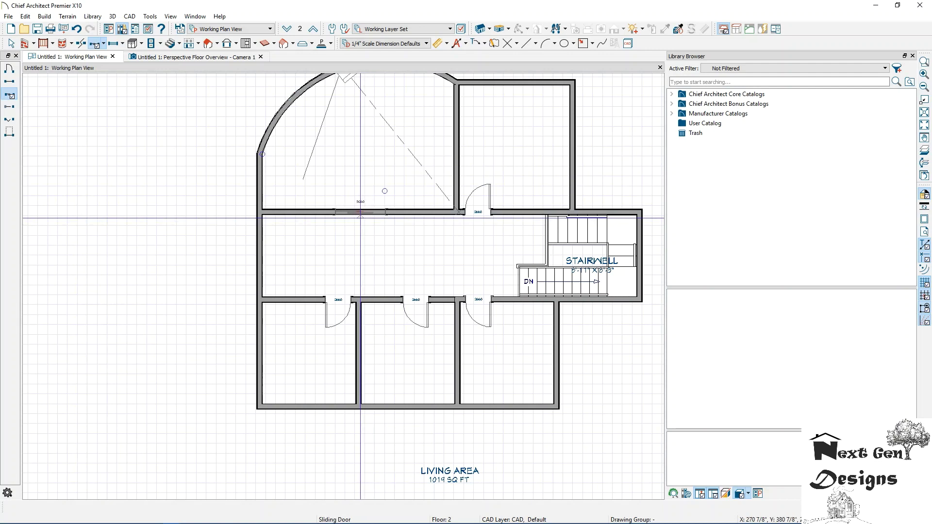
left_click(360, 218)
- Place 2840DH windows in the upper-right room, one in its top exterior wall and two in its right exterior wall
scroll(302, 172, "down", 2)
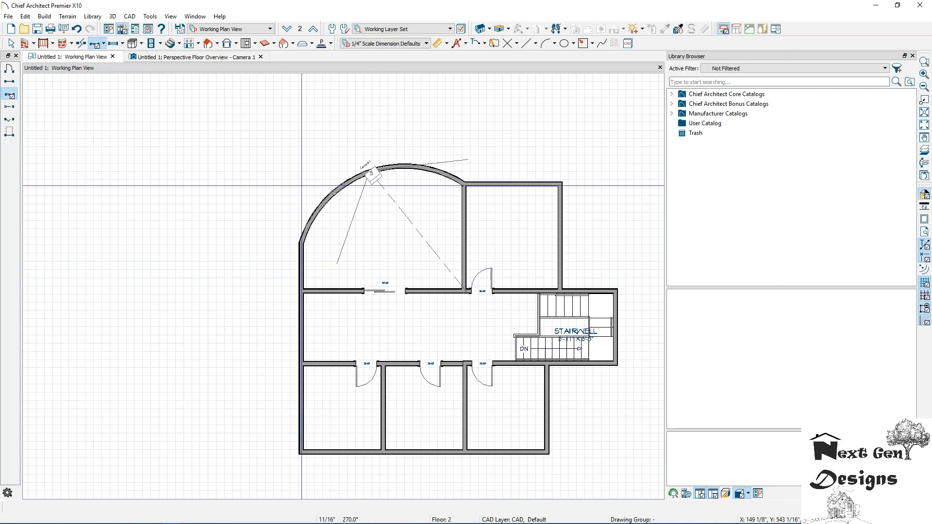
left_click(113, 43)
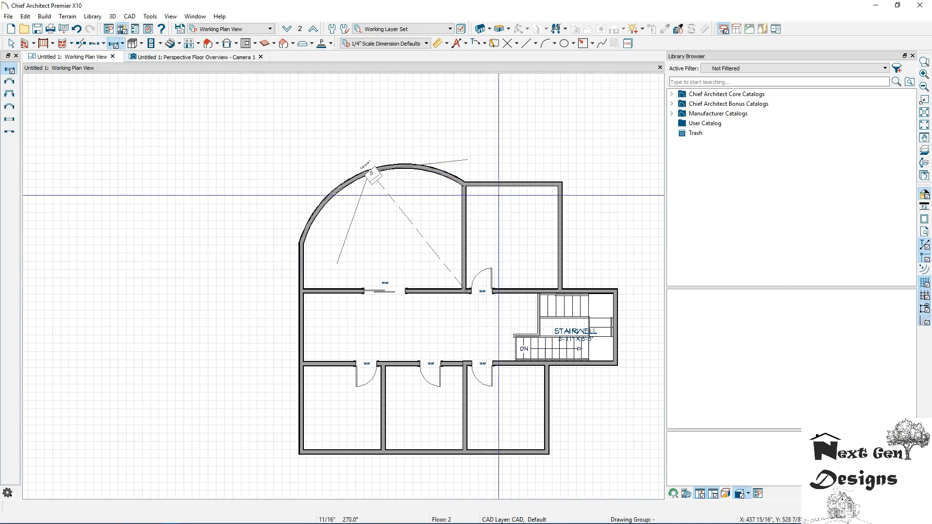
left_click(510, 184)
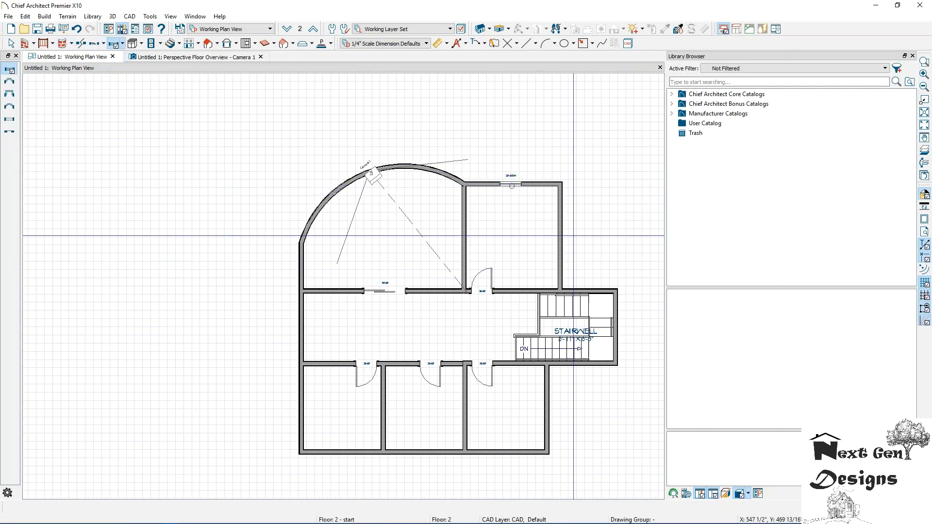
scroll(561, 200, "up", 2)
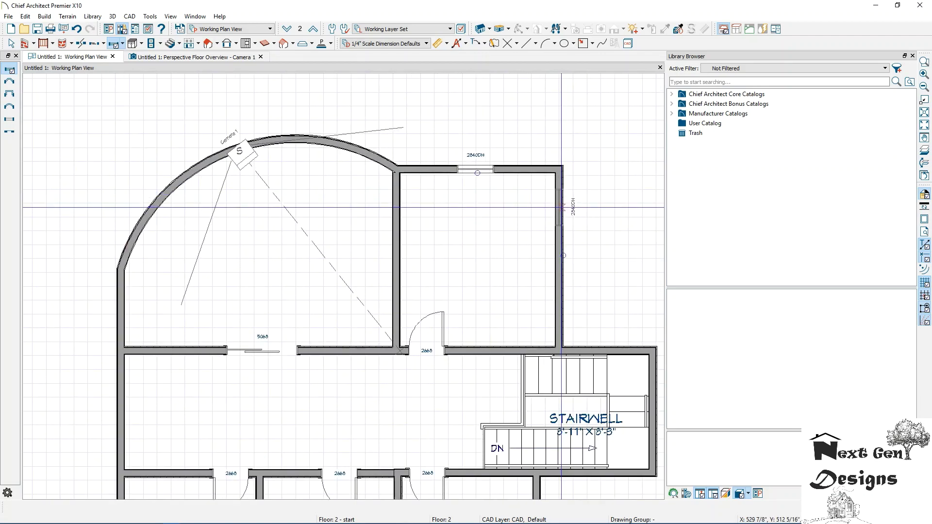
left_click(560, 208)
- Place 2840DH windows in the lower-right room, two in its right exterior wall and one in its bottom wall
middle_click_drag(546, 306, 478, 195)
middle_click_drag(466, 298, 477, 151)
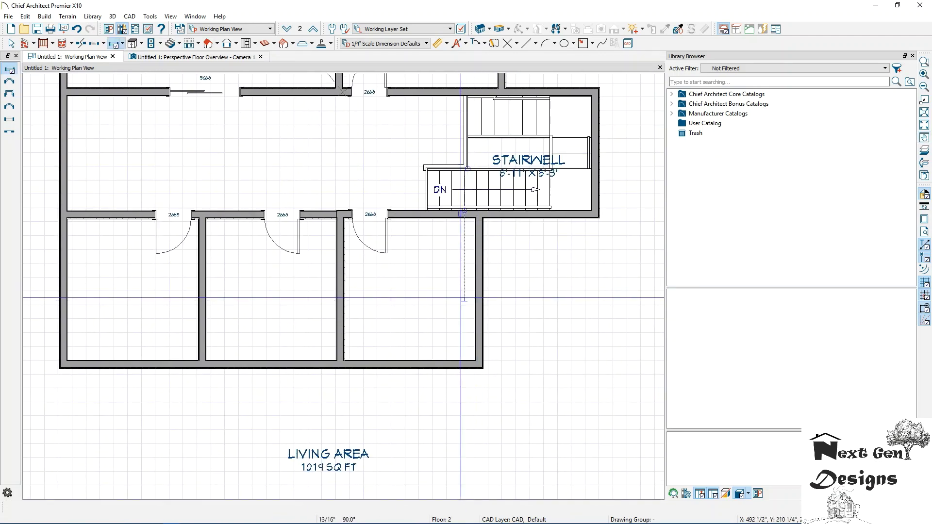
left_click(476, 250)
left_click(478, 322)
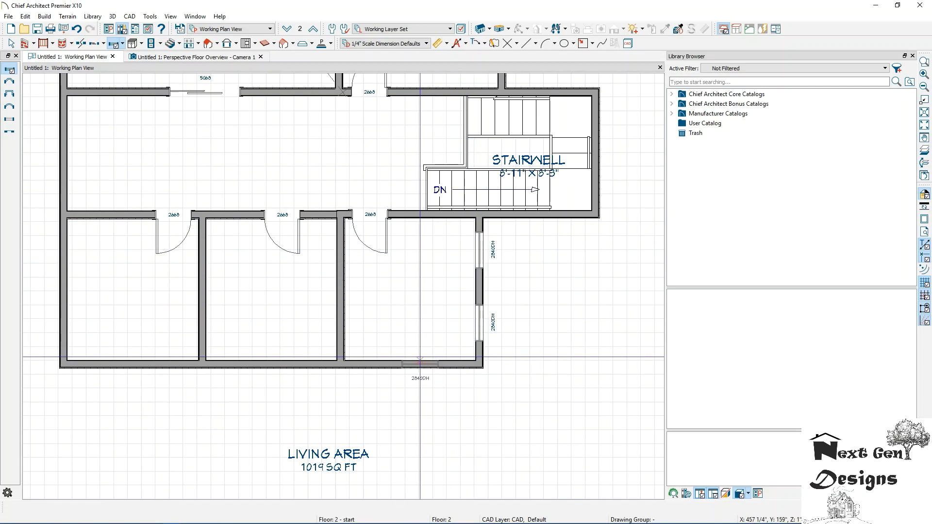
left_click(408, 362)
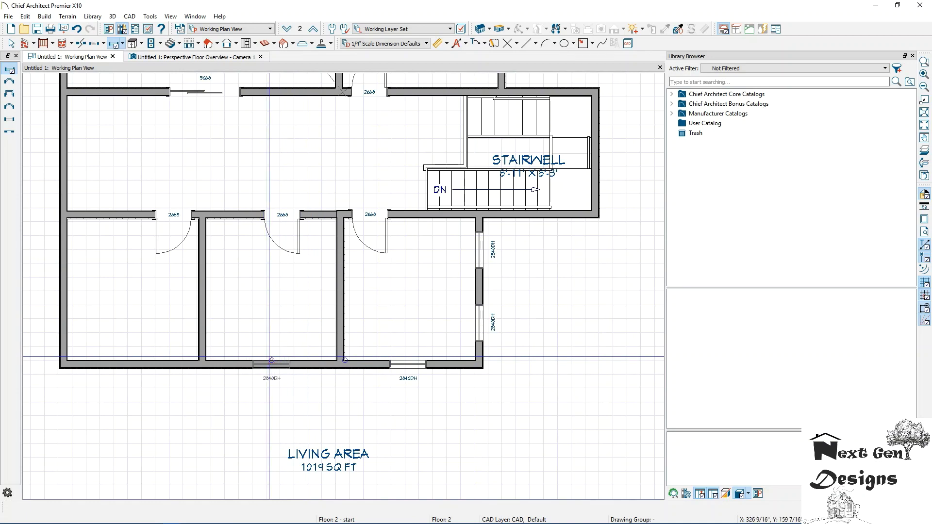
- Place 2840DH windows in the bottom walls of the lower middle and lower-left rooms, plus two in the lower-left room's outer side wall
left_click(270, 357)
middle_click_drag(177, 339, 312, 295)
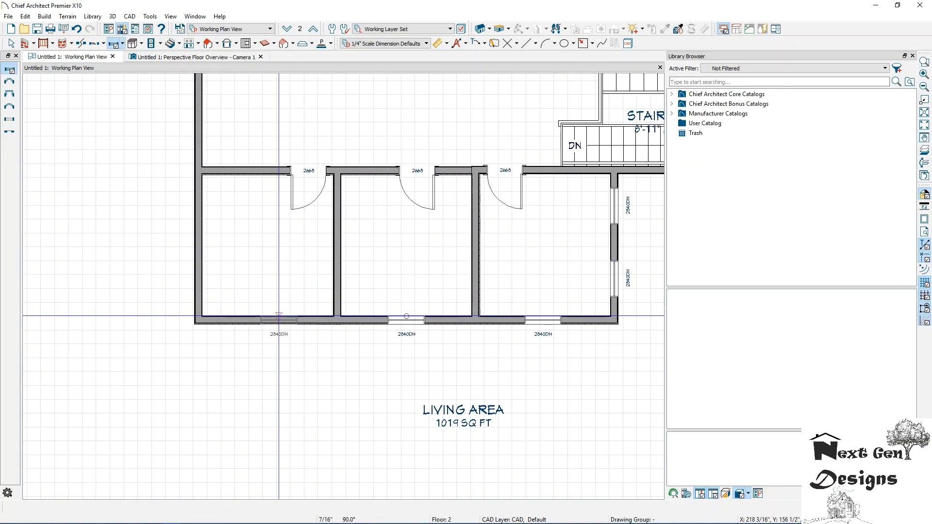
left_click(279, 318)
left_click(197, 209)
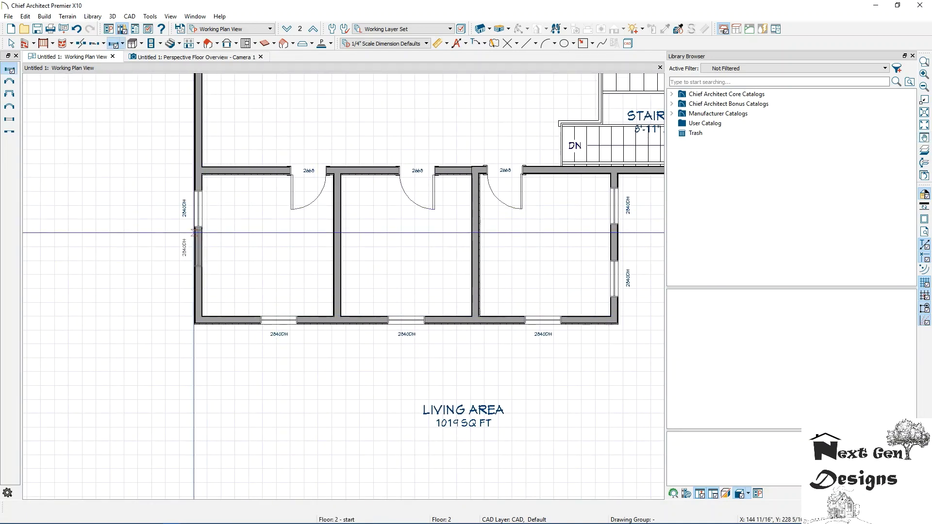
left_click(195, 282)
- Place a 2840DH window in the exterior wall at the hallway end opposite the stairwell
middle_click_drag(261, 238, 251, 348)
middle_click_drag(251, 223, 253, 275)
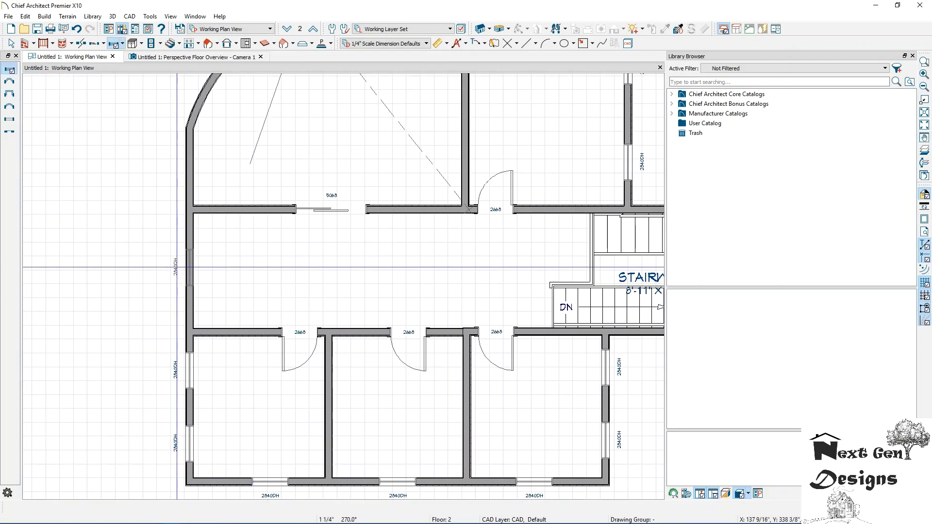
left_click(194, 272)
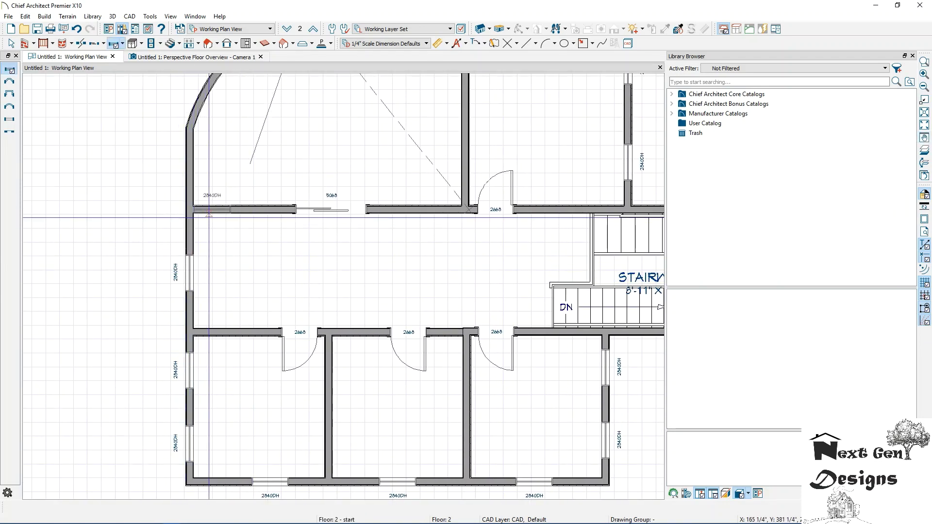
- Try to place a bow window and a bay window on the curved wall
middle_click_drag(209, 216, 203, 343)
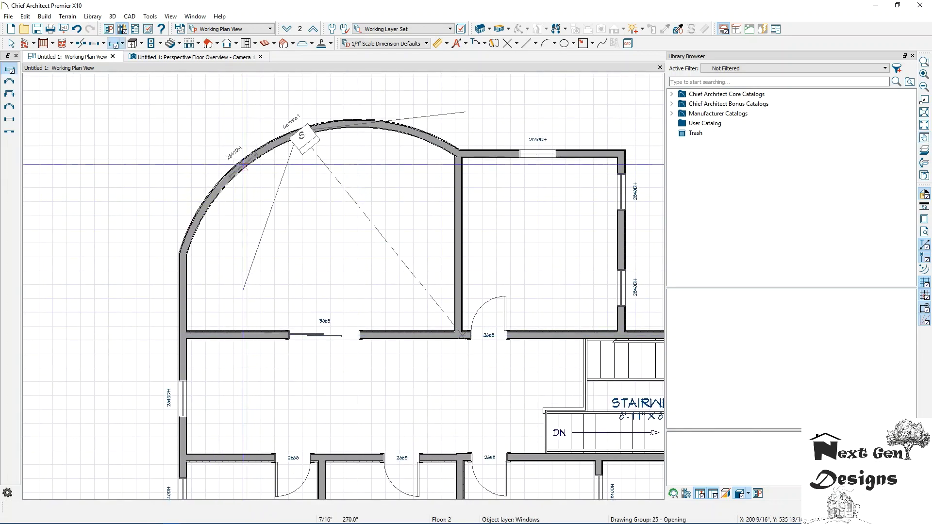
left_click(10, 108)
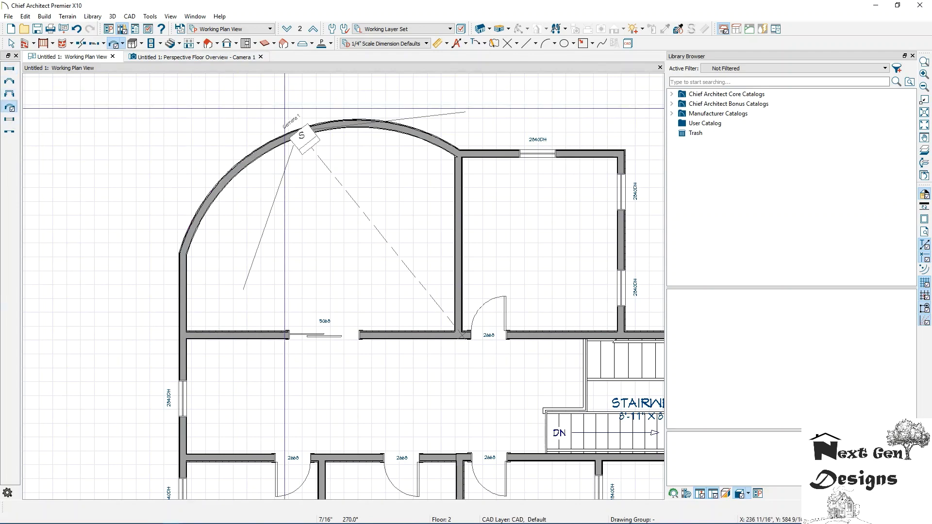
left_click(401, 128)
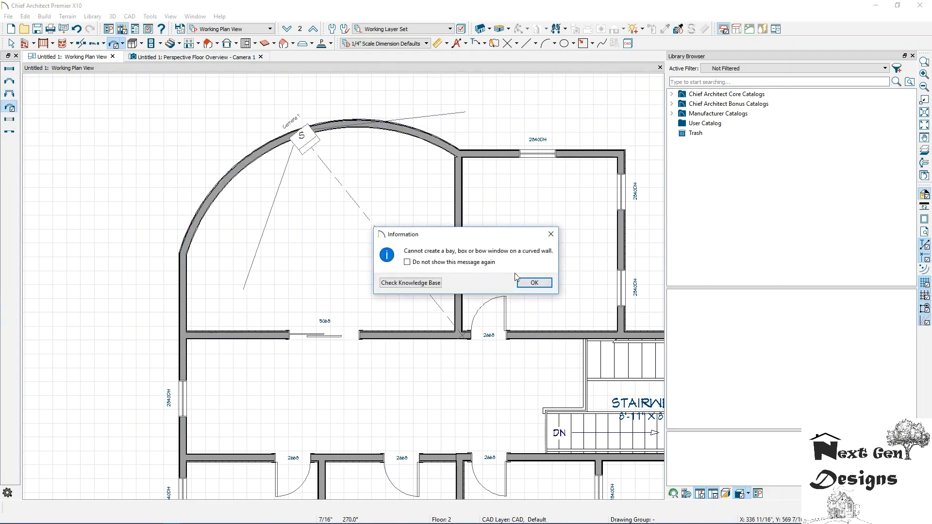
left_click(533, 283)
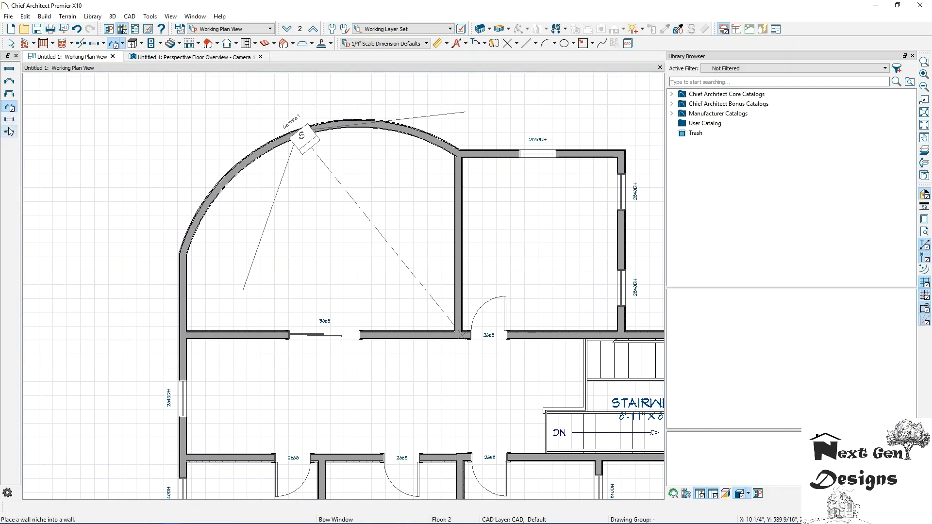
left_click(12, 90)
left_click(313, 127)
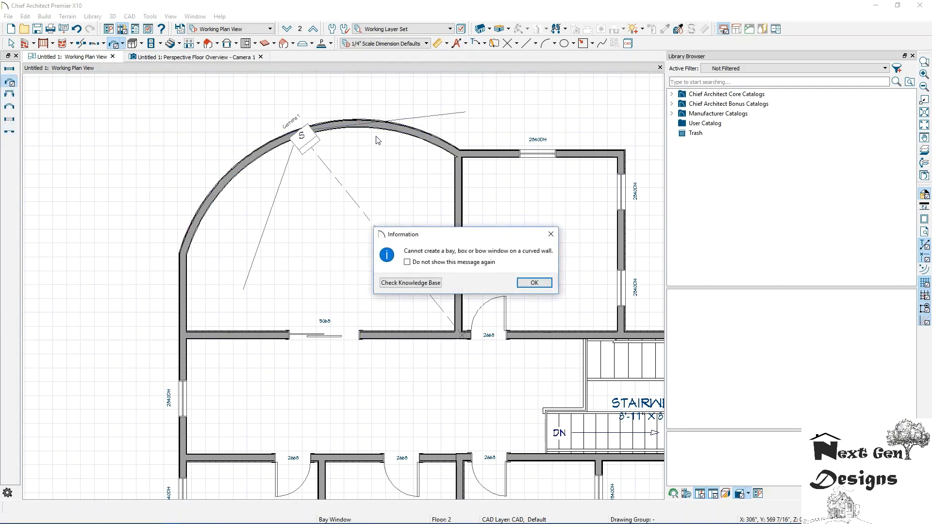
left_click(532, 282)
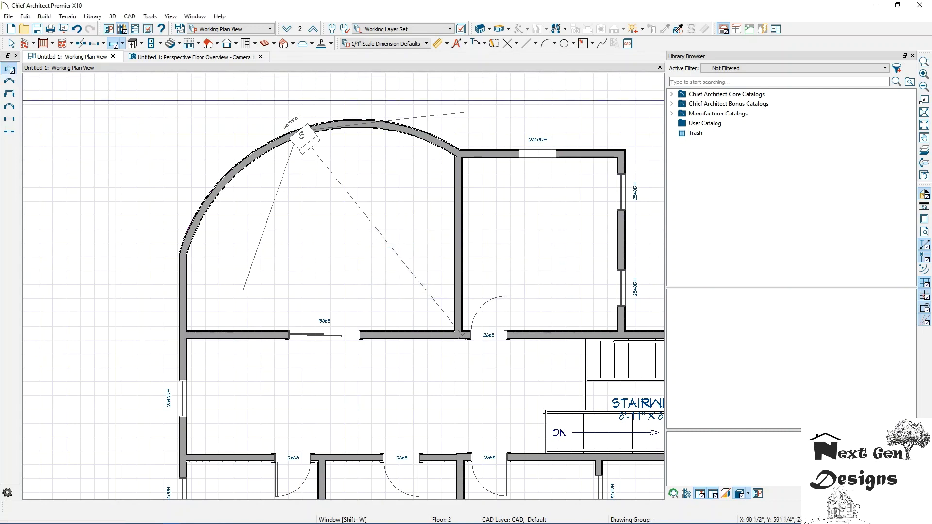
- Place five standard 2840DH windows along the curved wall and inspect the house from all sides in the Camera 1 view
left_click(389, 130)
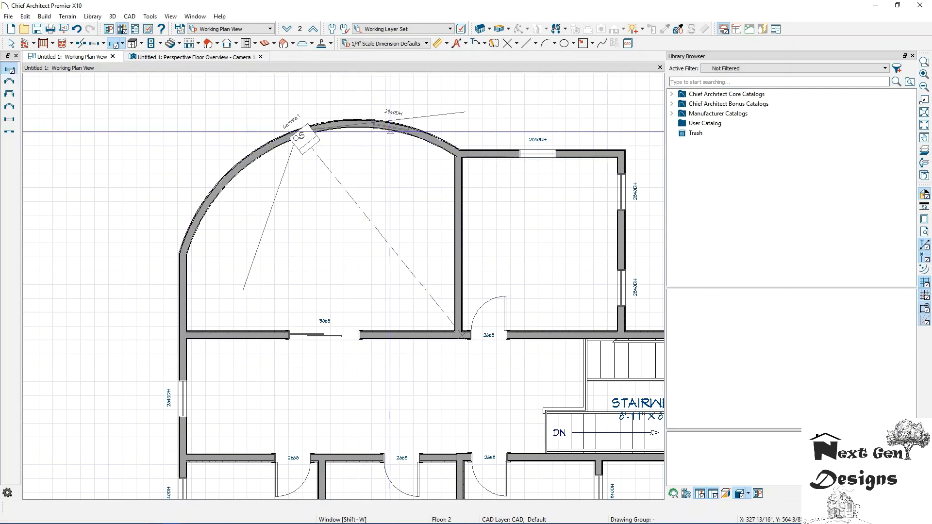
left_click_drag(401, 131, 192, 233)
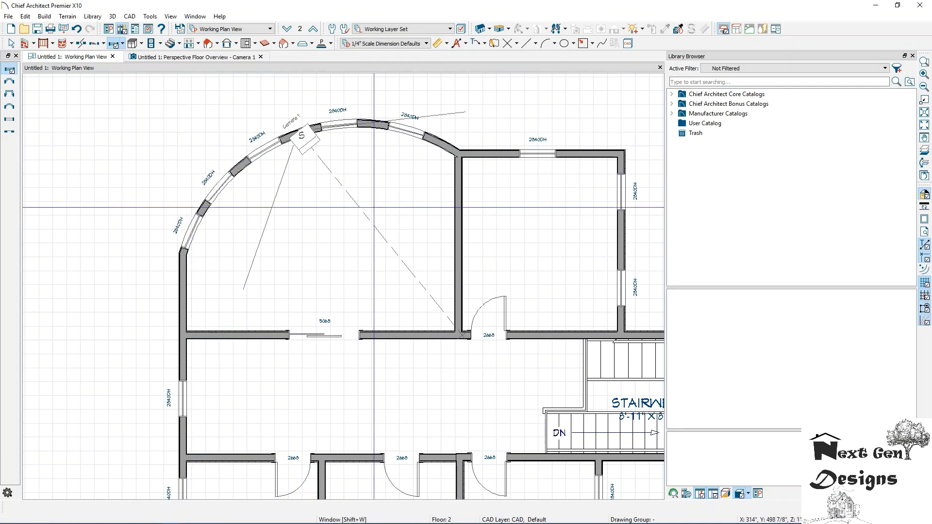
left_click(205, 60)
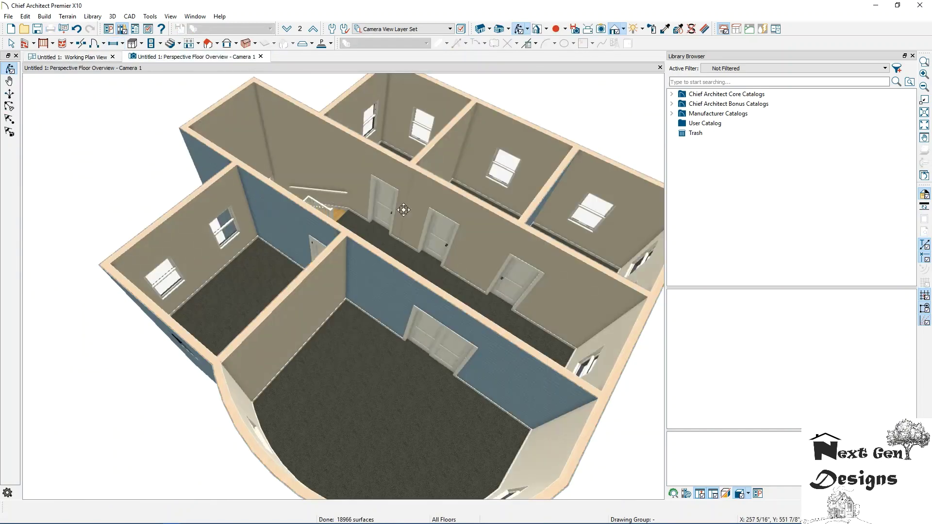
left_click_drag(403, 210, 193, 205)
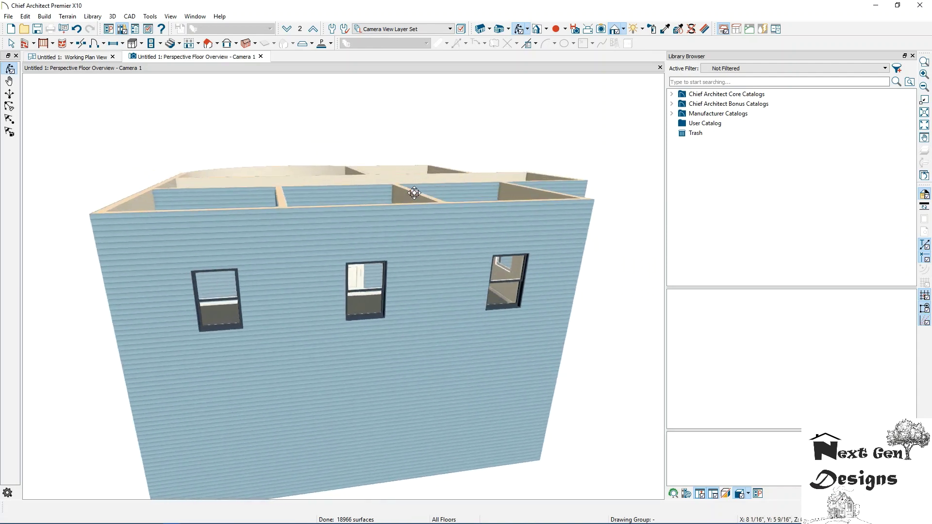
left_click_drag(414, 193, 295, 206)
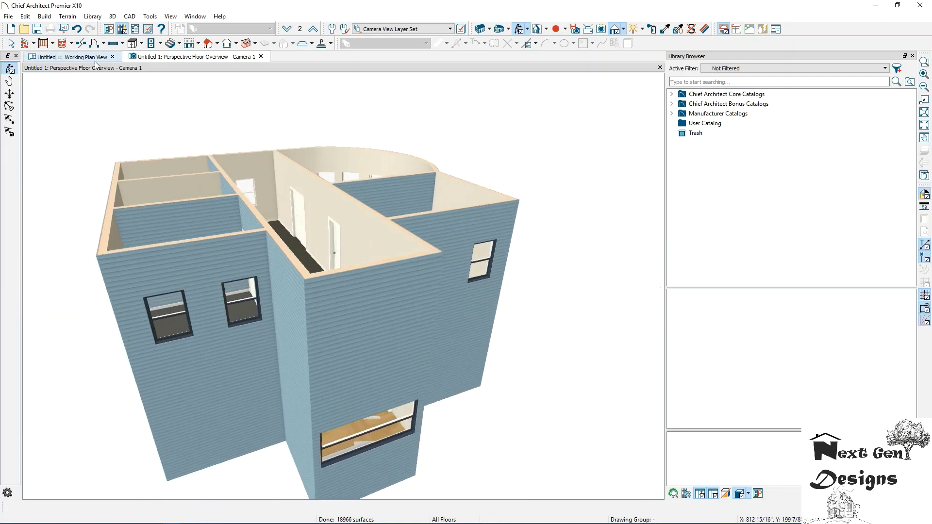
- Place a 2840DH window in the stairwell's outer wall on Floor 2 and view that wall face-on in the Camera 1 view
left_click(96, 59)
scroll(538, 308, "up", 2)
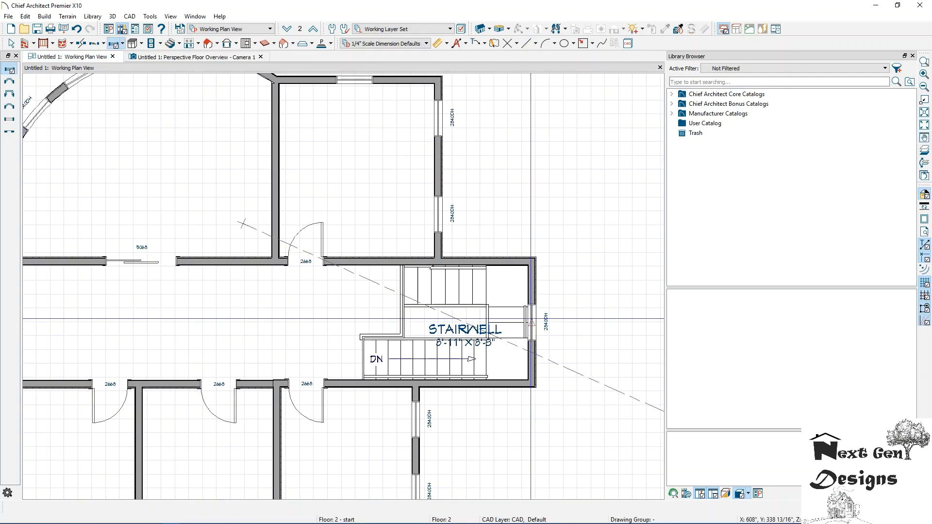
left_click(193, 58)
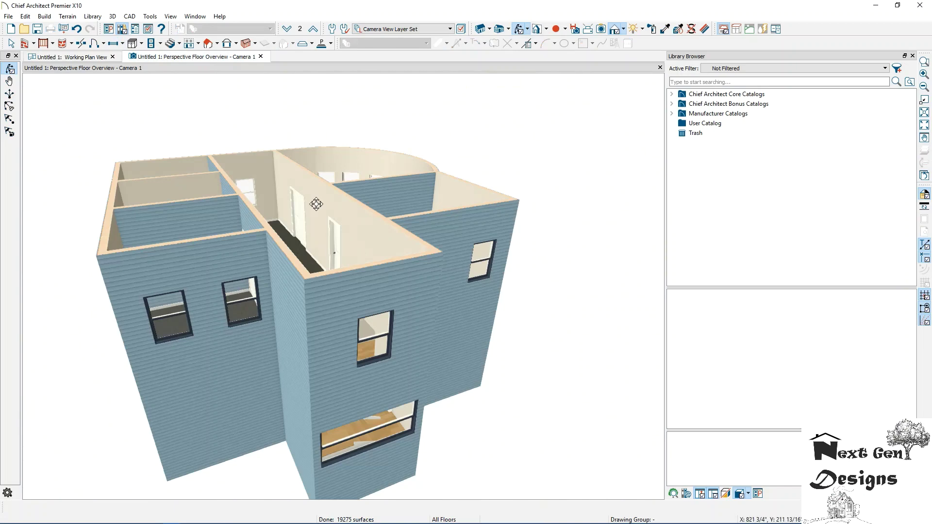
mouse_move(316, 204)
left_mouse_down()
mouse_move(305, 224)
mouse_move(317, 221)
left_mouse_up()
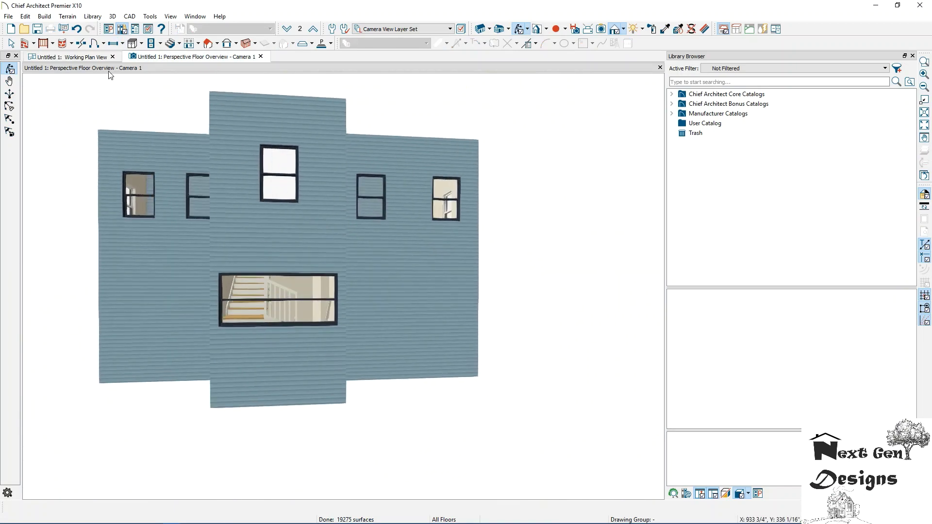
- Stretch the wide lower stairwell window upward to a height of about 74 inches
left_click(287, 272)
left_click(283, 282)
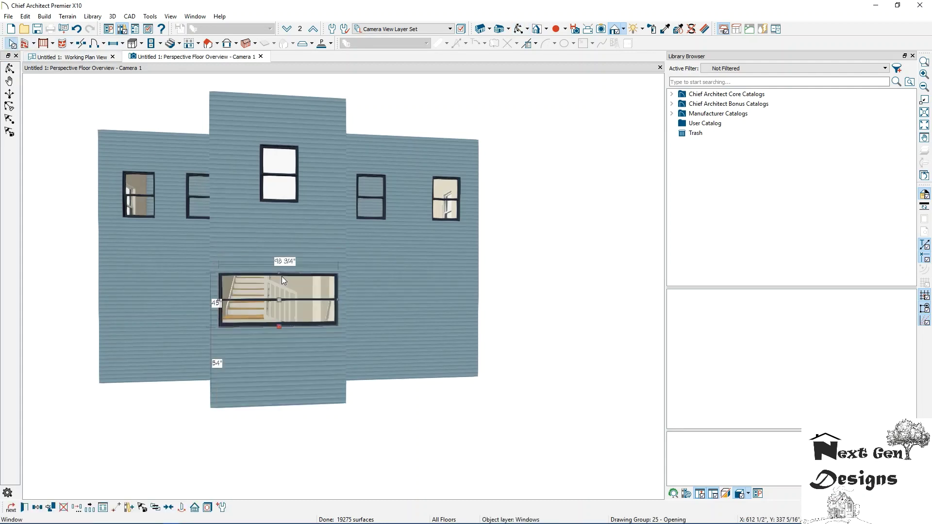
left_click_drag(279, 274, 279, 238)
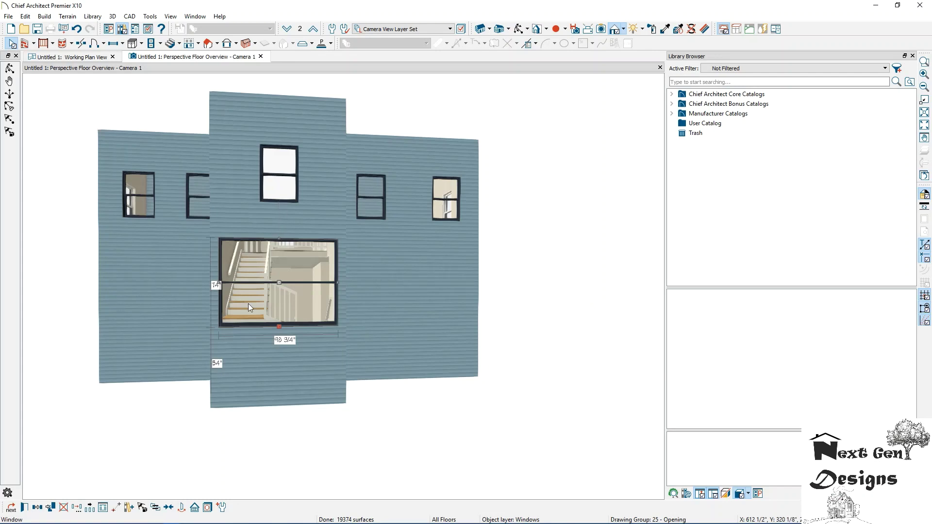
- Extend the upper stairwell window downward to about 67 inches high and the lower one upward to about 87 inches high
left_click(272, 200)
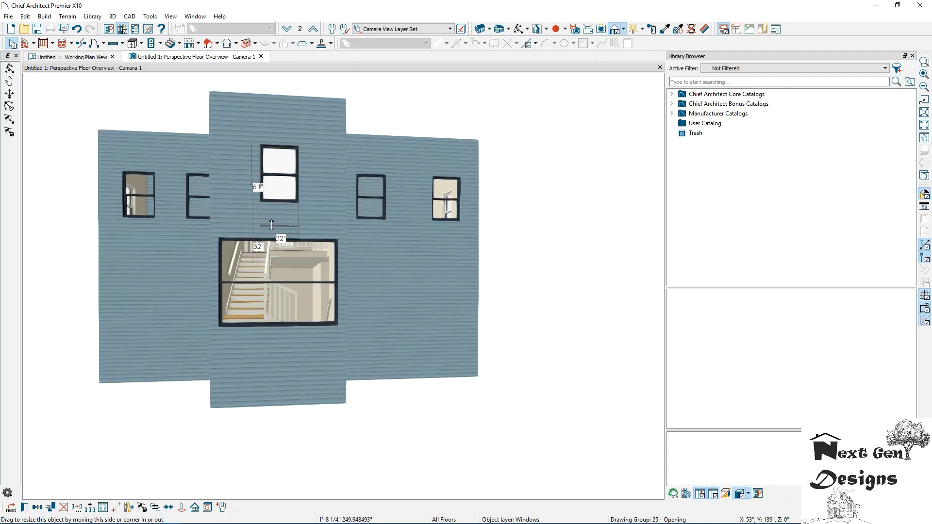
left_click_drag(271, 224, 271, 225)
left_click(281, 242)
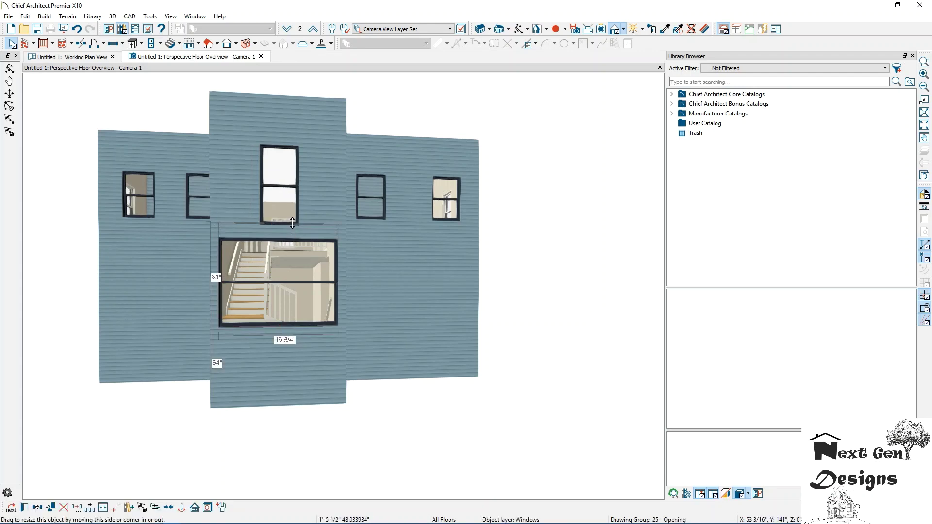
left_click_drag(292, 222, 292, 223)
- Widen the upper stairwell window in both directions to about 92 inches and raise its bottom edge to 15 inches above the floor
left_click(295, 194)
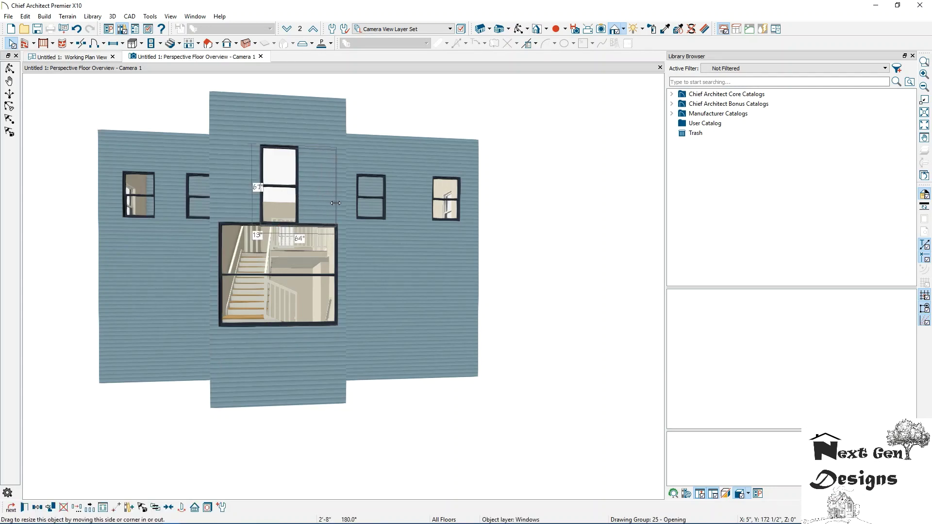
left_click_drag(335, 203, 335, 203)
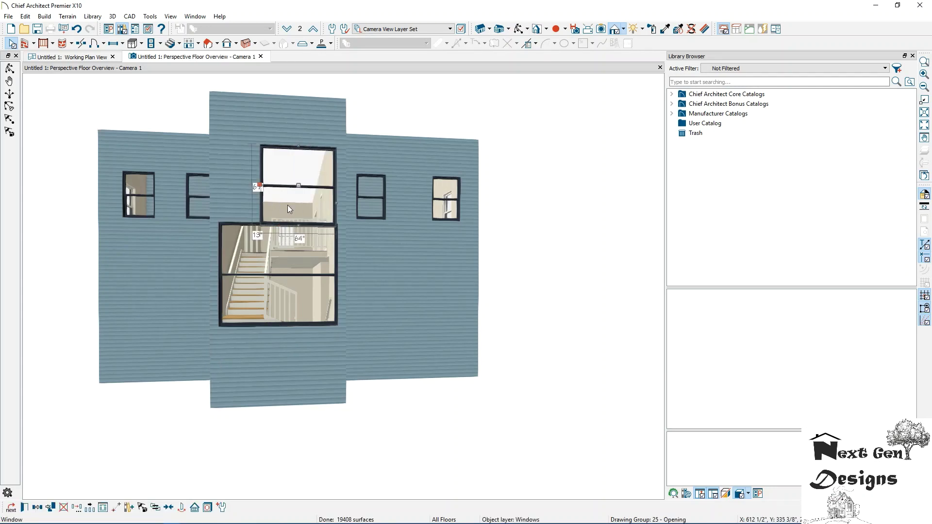
scroll(298, 227, "up", 5)
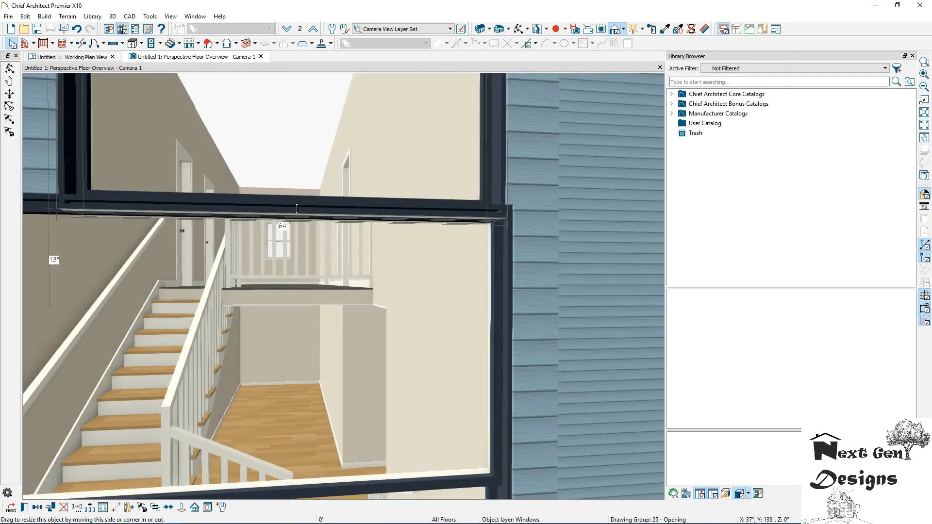
left_click_drag(297, 208, 296, 199)
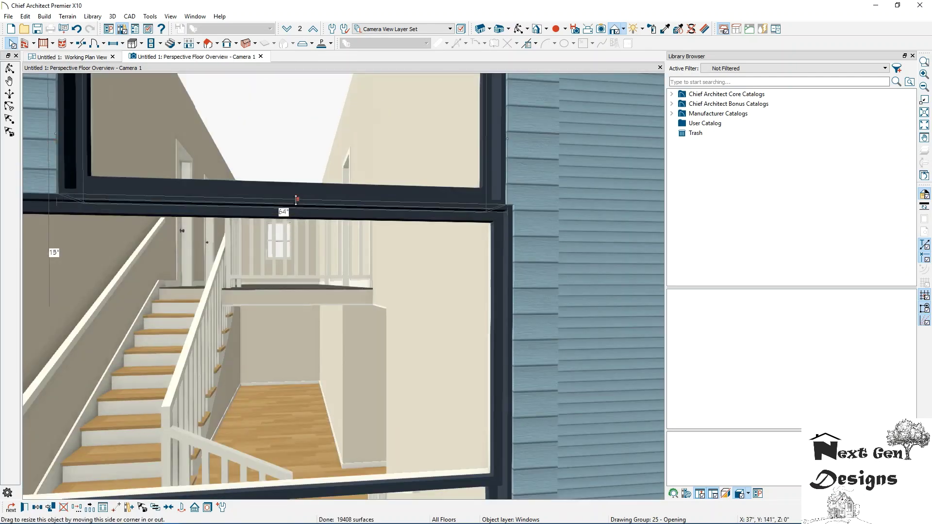
scroll(207, 180, "down", 5)
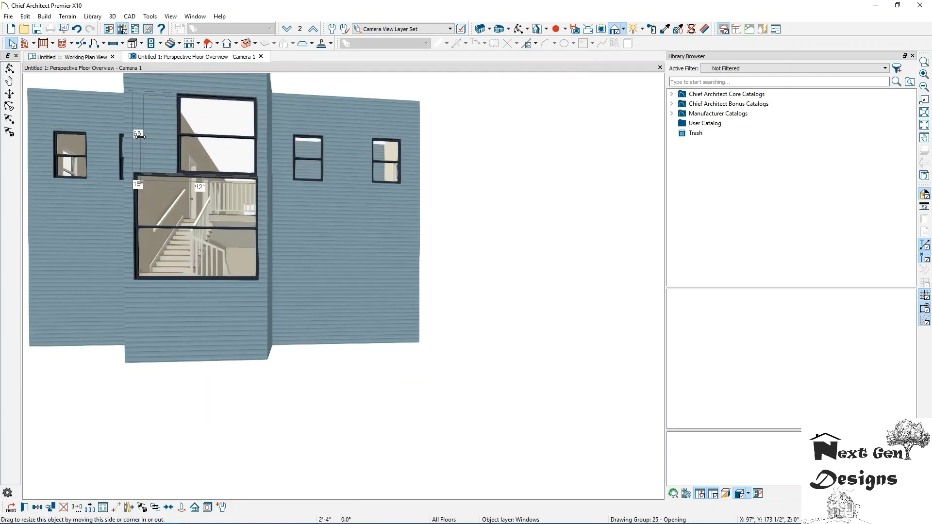
- In the Floor 2 plan, stretch one end of the stairwell's outer-wall window to the inside corner at the upper flight
left_click(71, 57)
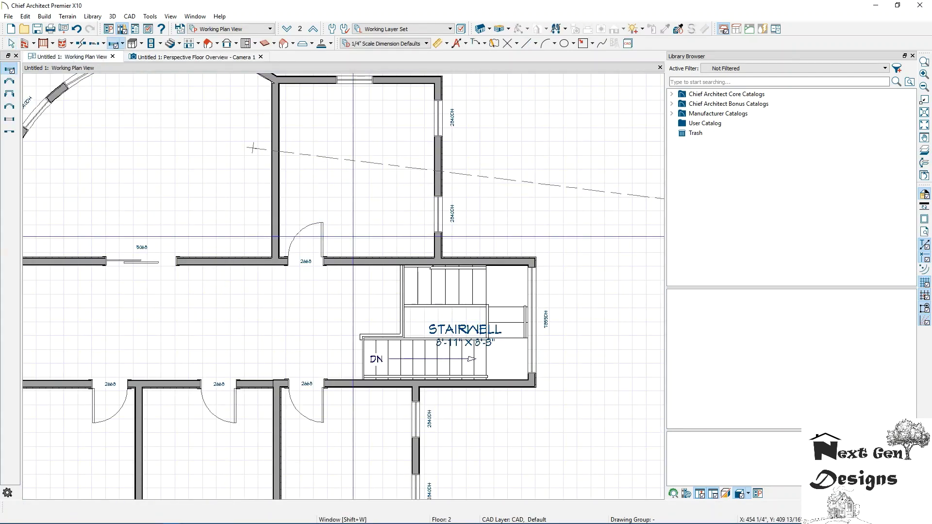
left_click(10, 43)
left_click(535, 273)
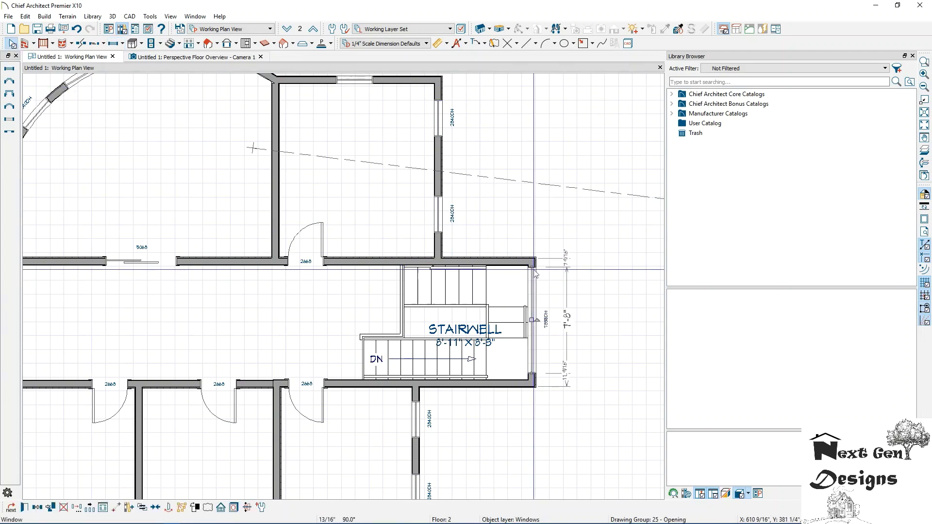
scroll(535, 273, "up", 6)
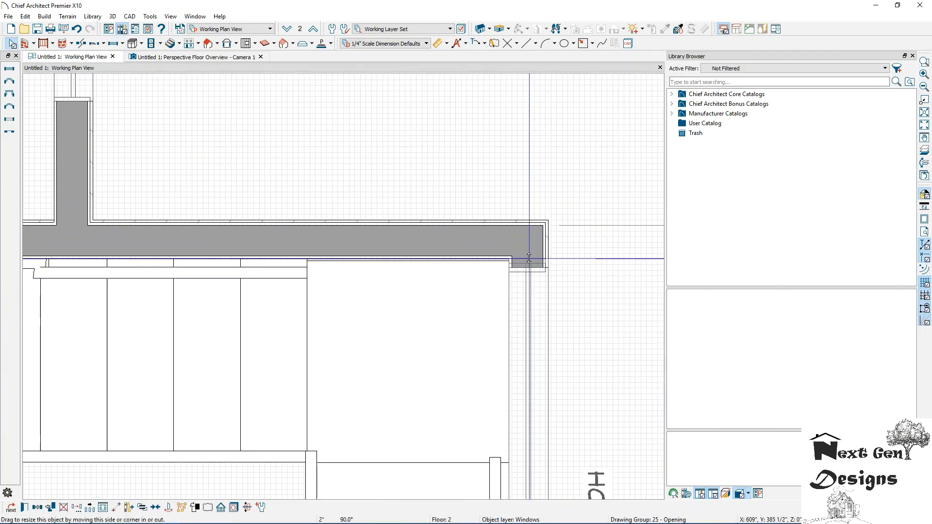
left_click_drag(529, 256, 529, 255)
scroll(493, 287, "down", 2)
right_click(492, 287)
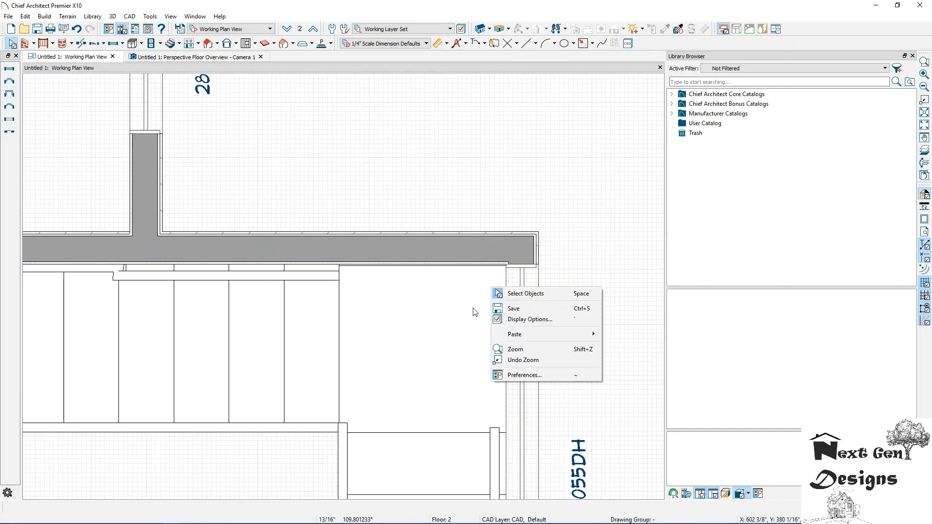
left_click(474, 309)
- Stretch the Floor 2 stairwell window's other end to the opposite inside corner, about 8'-3" wide, and inspect the wall in the Camera 1 view
scroll(474, 309, "down", 1)
middle_click_drag(473, 309, 449, 200)
scroll(435, 231, "down", 1)
middle_click_drag(435, 231, 434, 116)
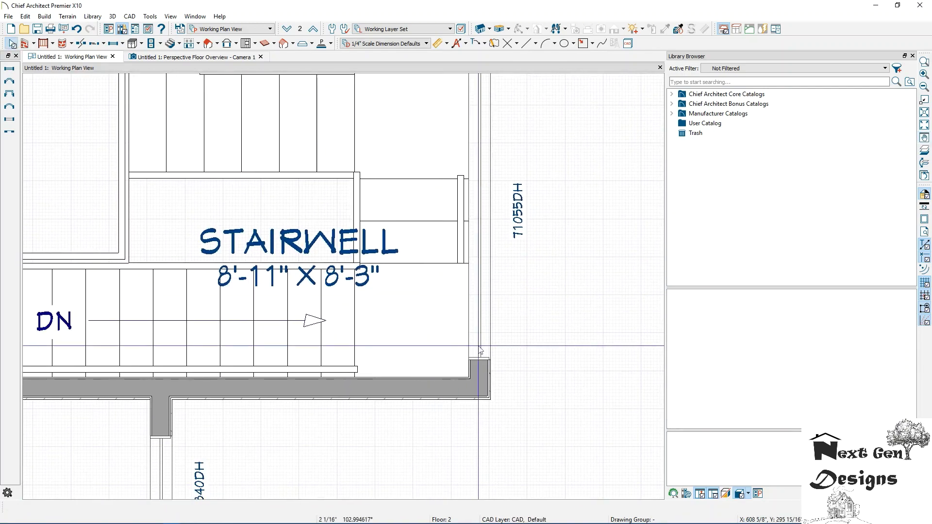
left_click(477, 354)
left_click_drag(479, 358, 479, 376)
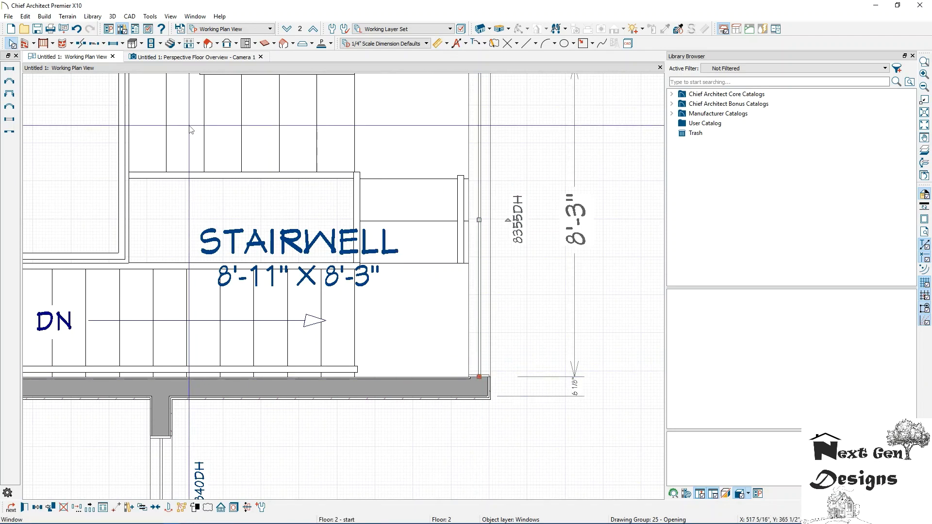
left_click(165, 58)
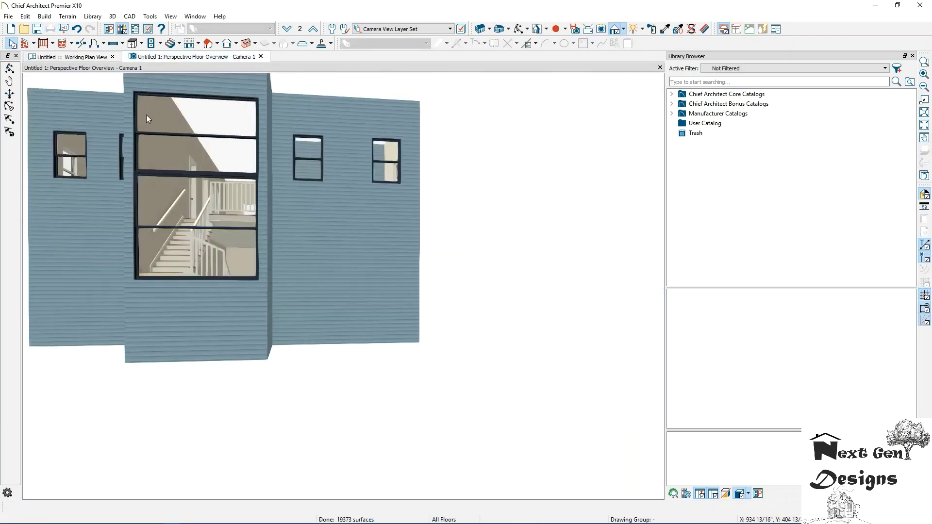
scroll(245, 173, "up", 5)
middle_click_drag(205, 158, 401, 121)
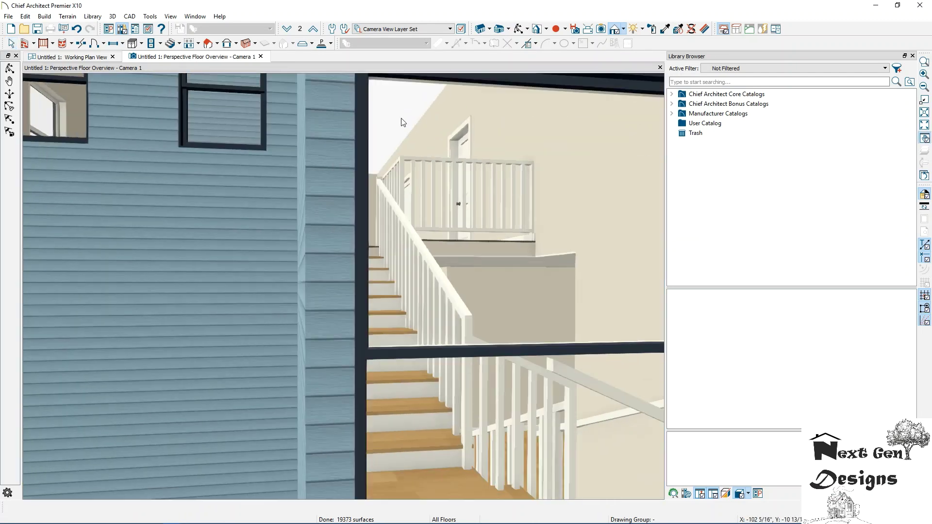
scroll(241, 121, "down", 6)
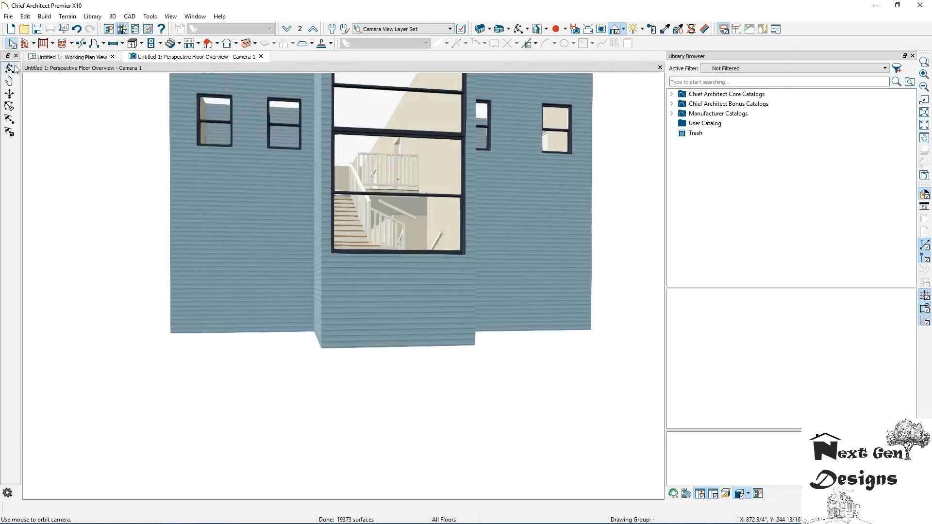
left_click_drag(262, 172, 337, 248)
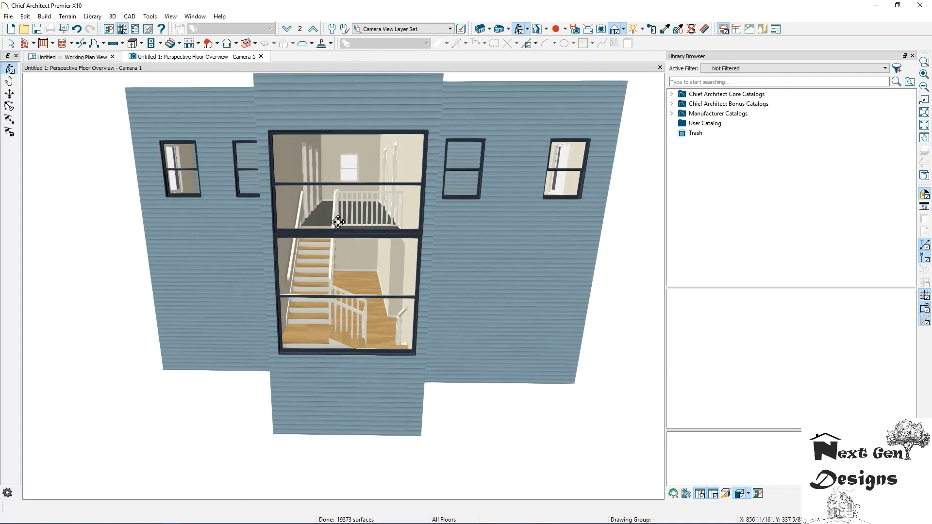
- Change the Floor 2 stairwell window's type to Fixed Glass in the Working Plan View
left_click(76, 58)
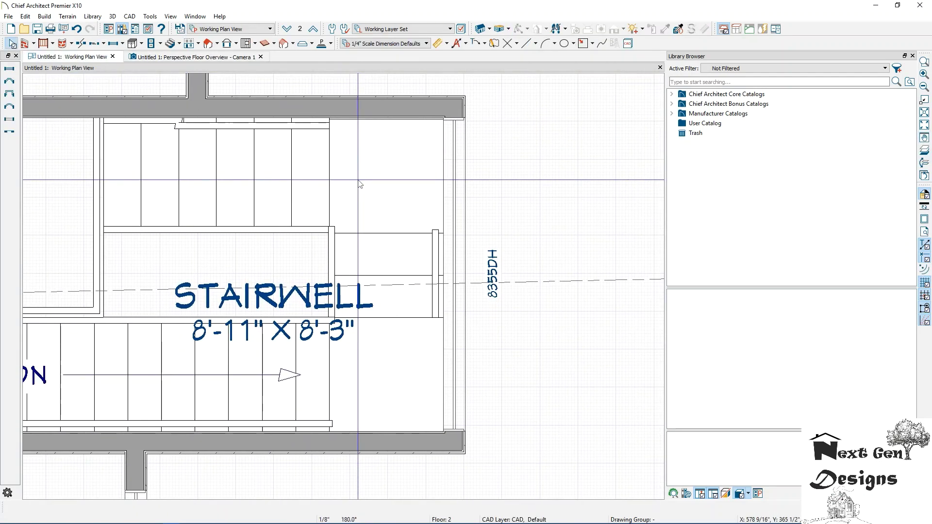
double_click(431, 193)
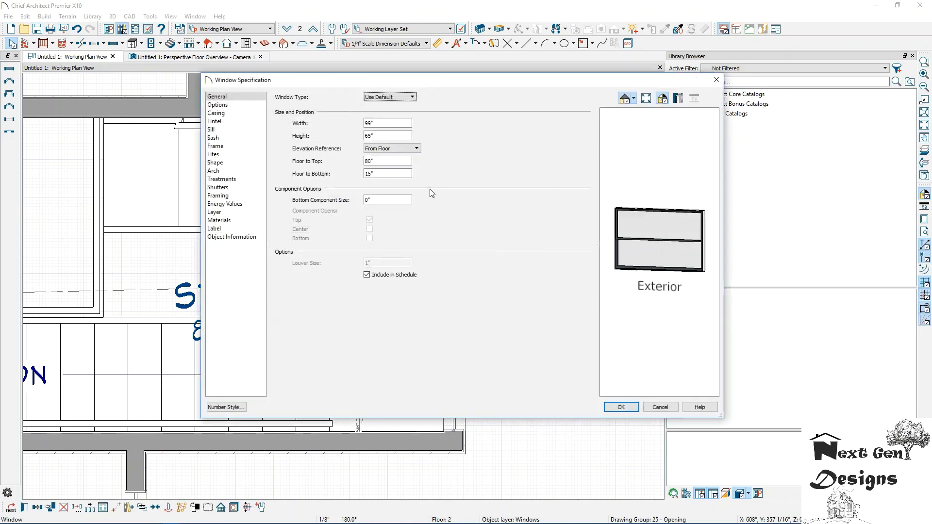
left_click(386, 99)
left_click(380, 114)
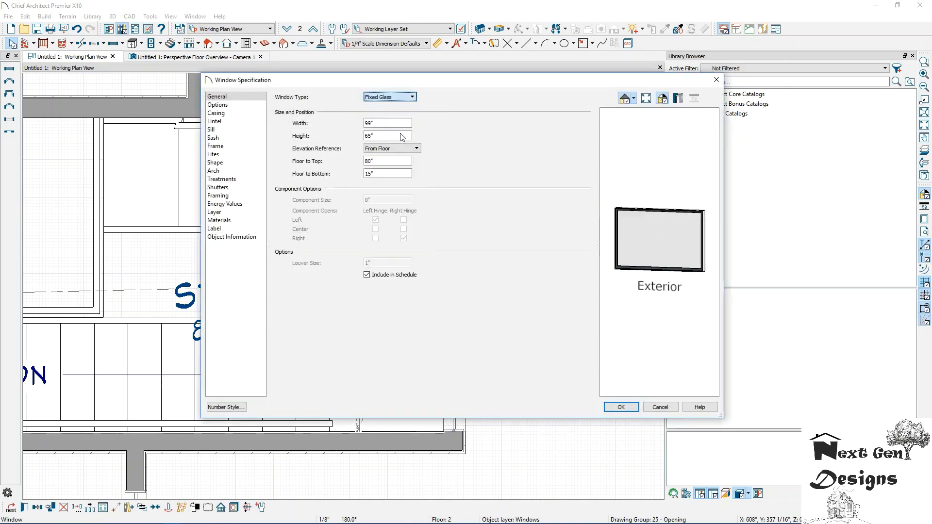
left_click(619, 407)
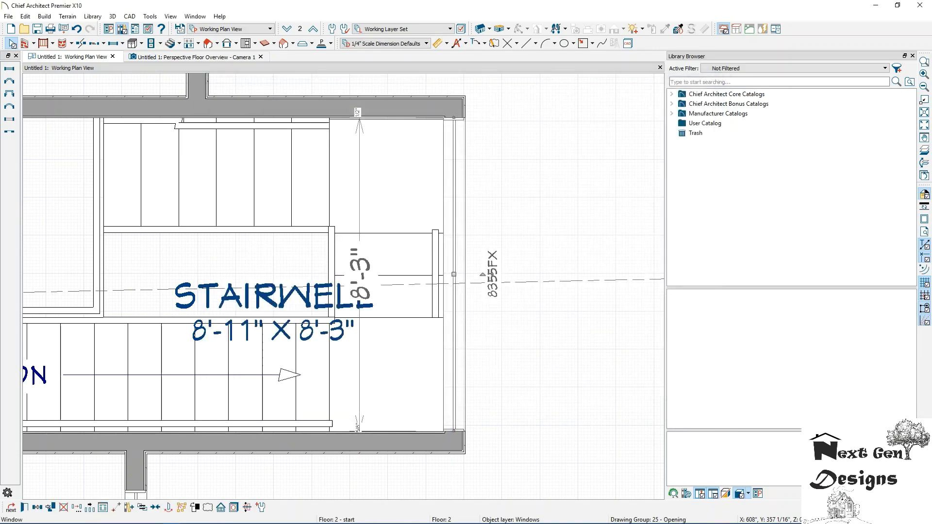
- Change the Floor 1 stairwell window's type to Fixed Glass and view the stairwell wall in the Camera 1 view
left_click(289, 30)
double_click(456, 182)
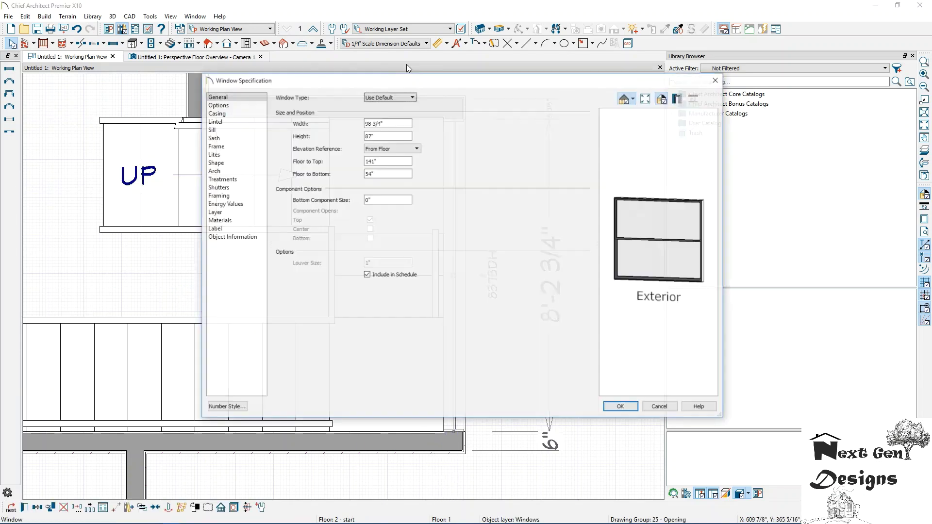
left_click(406, 98)
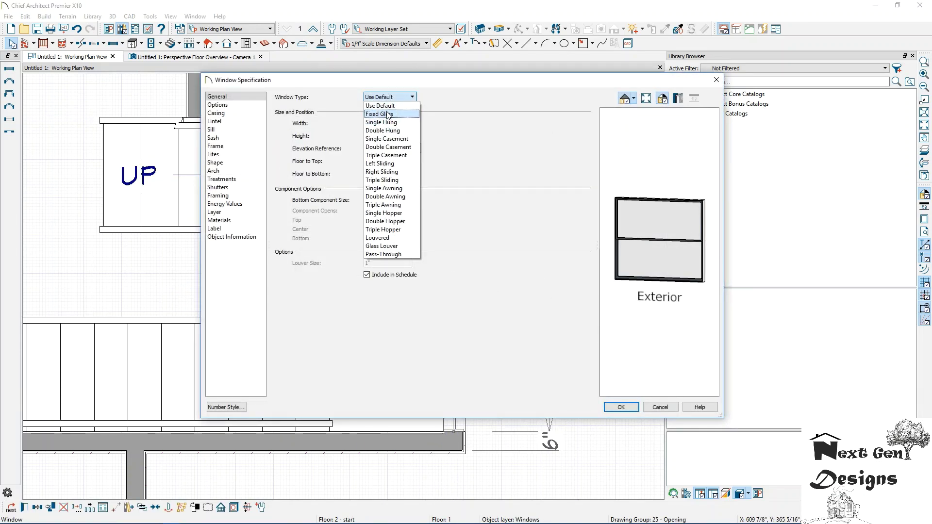
left_click(387, 114)
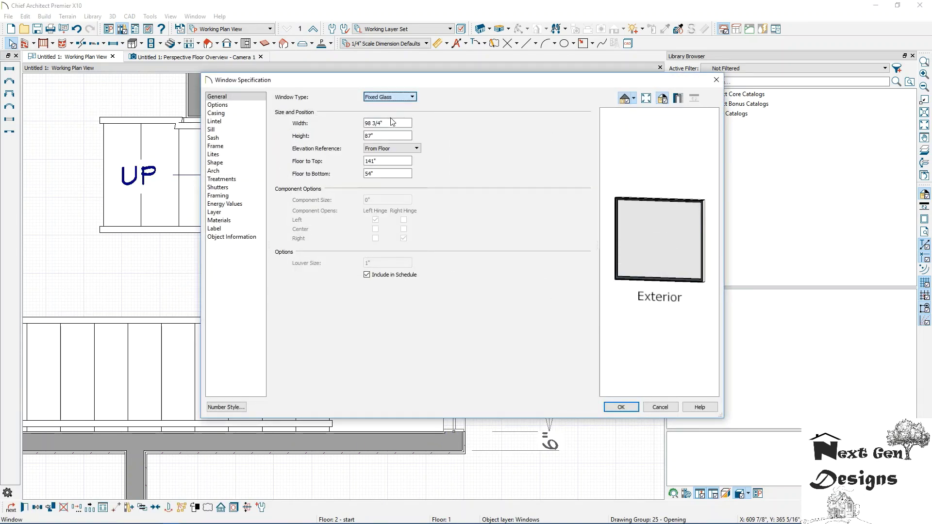
left_click(622, 407)
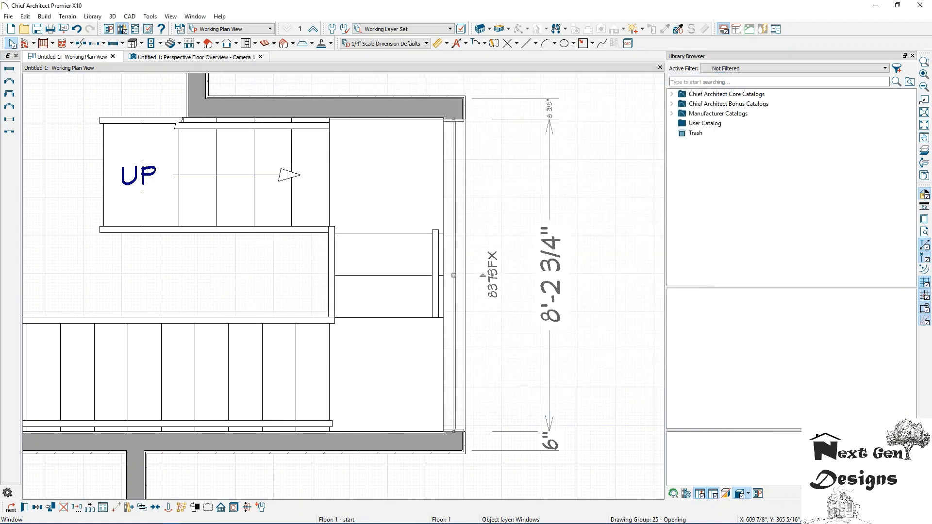
left_click(224, 58)
left_click_drag(317, 243, 327, 240)
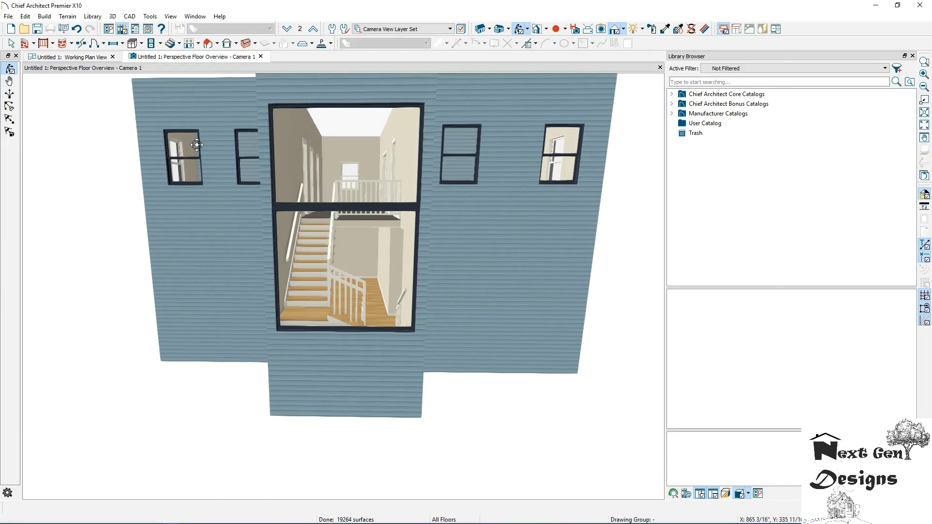
- Shrink the upper stairwell window to a thin strip and stretch the lower one up to just beneath it, about 139 inches high
left_click(315, 205)
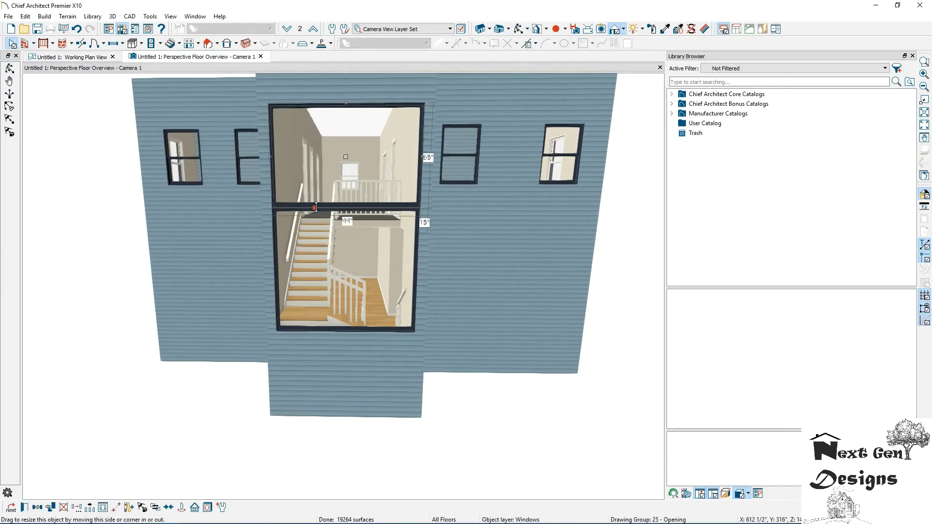
left_click_drag(316, 203, 316, 122)
left_click(349, 218)
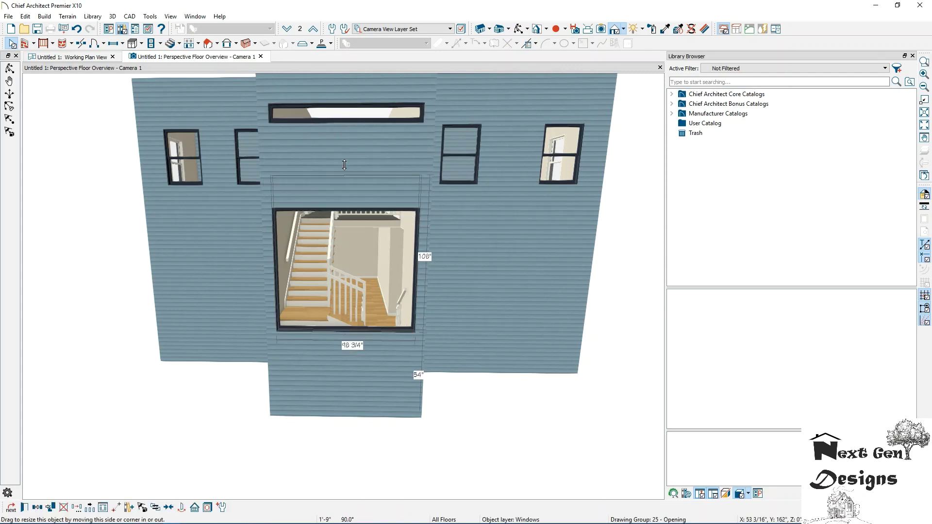
left_click_drag(344, 165, 342, 128)
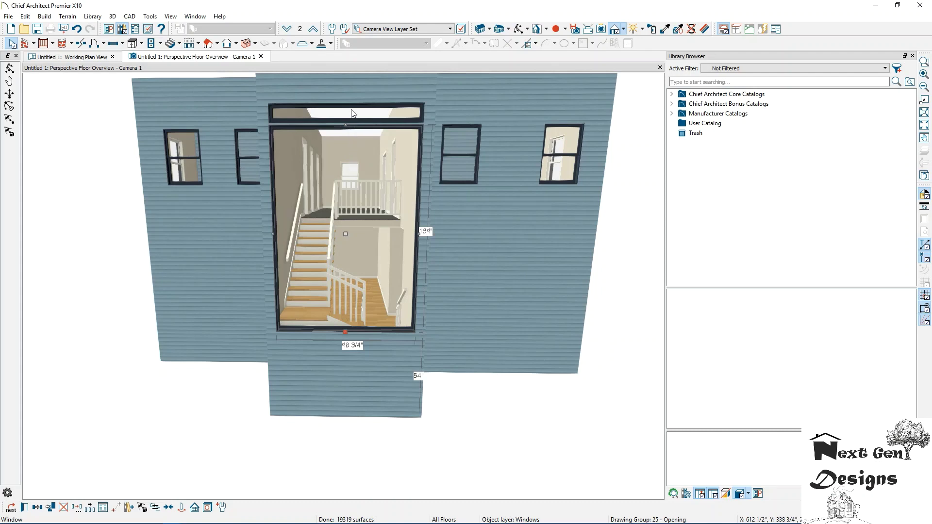
- Delete the thin upper stairwell window and raise the remaining window's top edge to a height of about 142 inches
left_click(352, 113)
key("Delete")
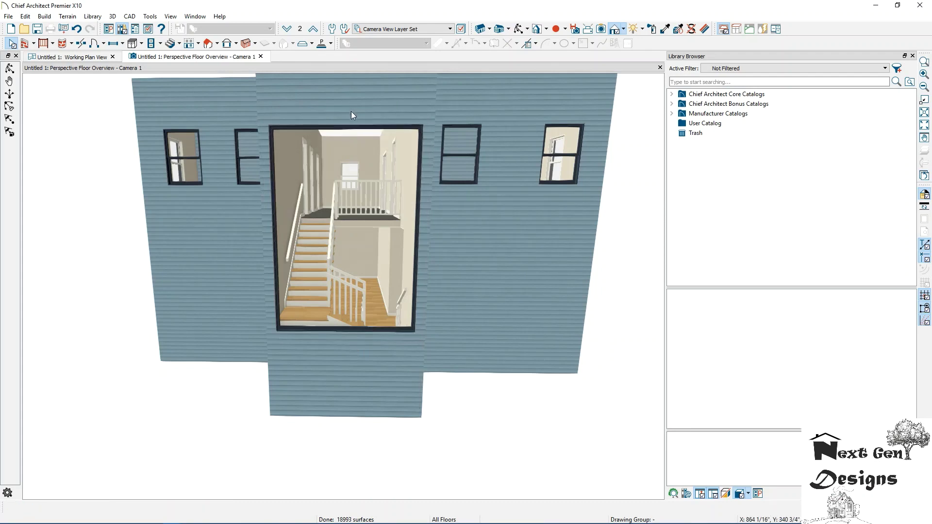
left_click(352, 131)
left_click_drag(346, 125, 346, 117)
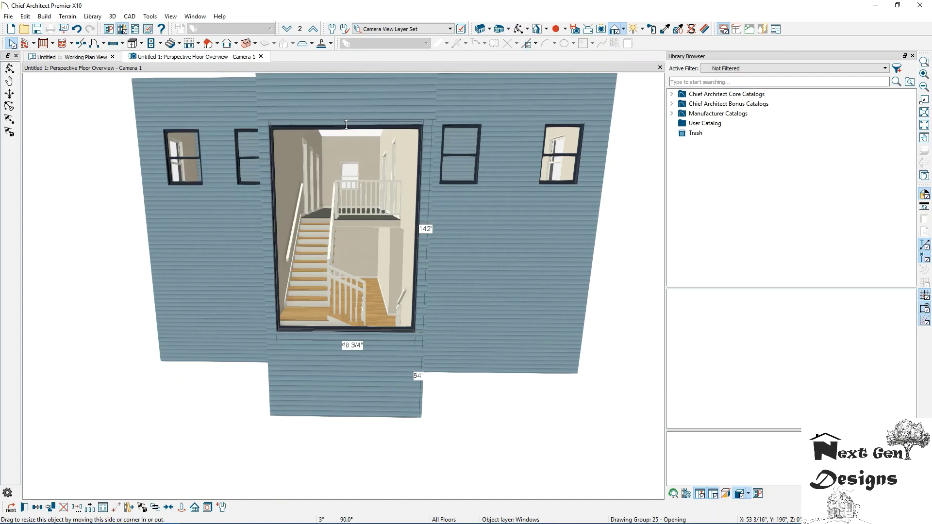
left_click_drag(346, 125, 346, 124)
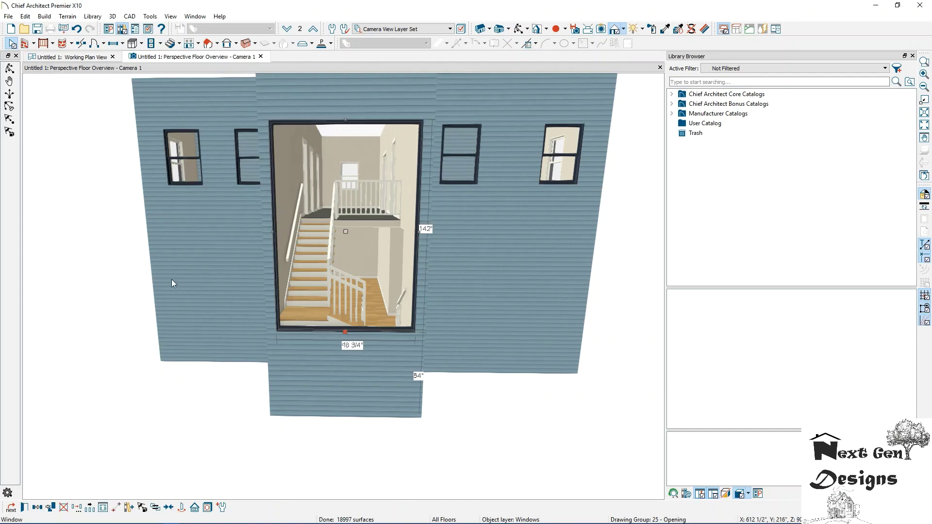
- Check the stairwell's outer wall in the Floor 1 and Floor 2 plans
left_click(56, 58)
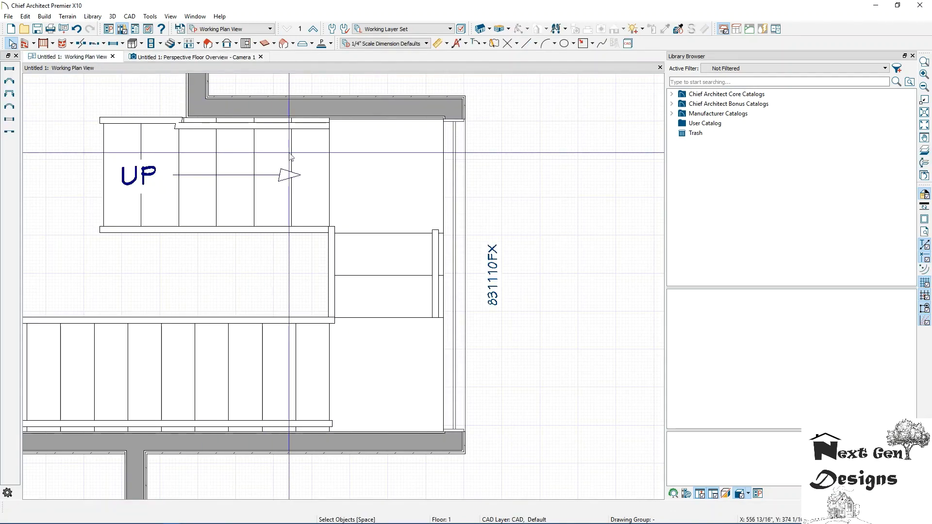
left_click(313, 29)
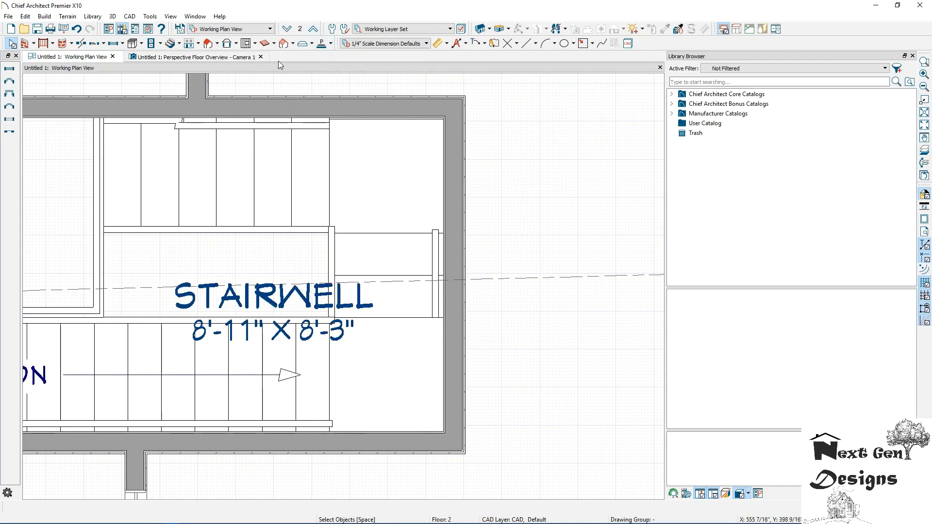
left_click(287, 29)
scroll(322, 201, "down", 2)
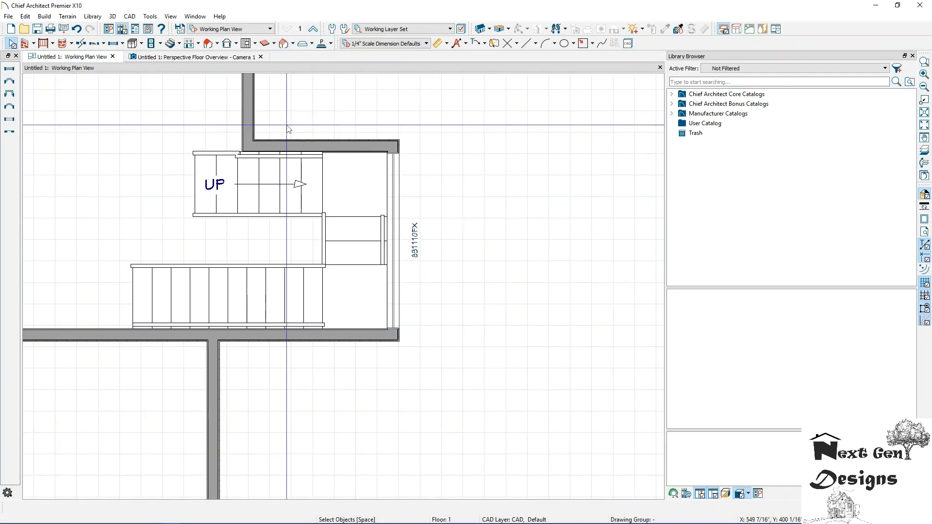
- View the stairwell window in the Camera 1 view, trying the Glass House rendering technique and switching to Physically Based
left_click(207, 59)
middle_click_drag(302, 200, 300, 234)
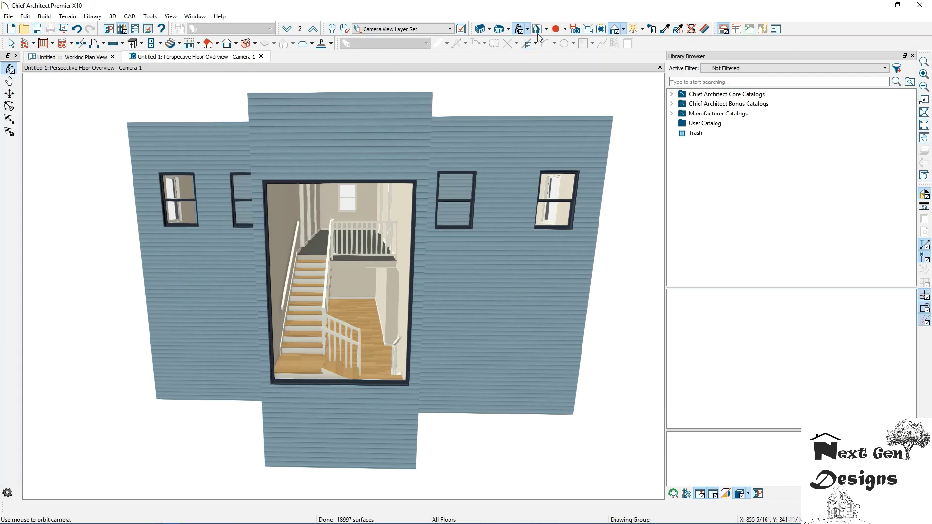
left_click(622, 30)
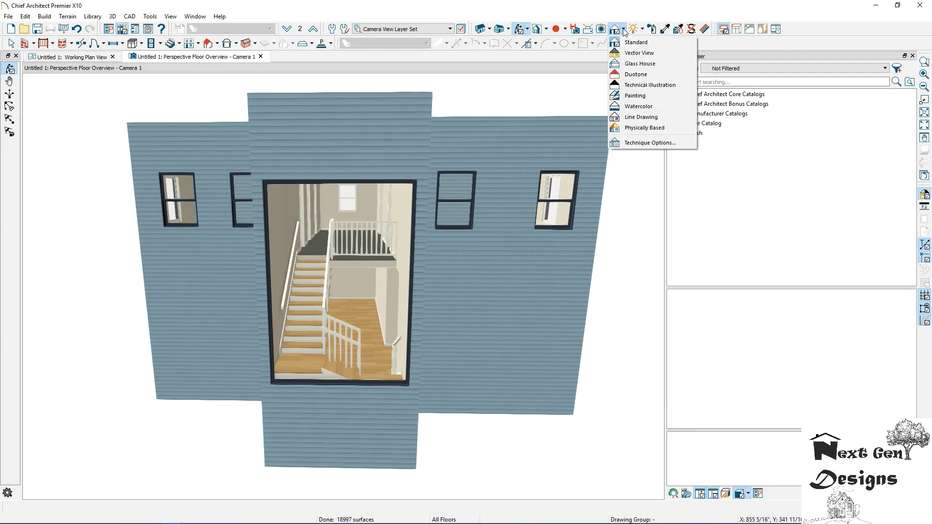
left_click(635, 64)
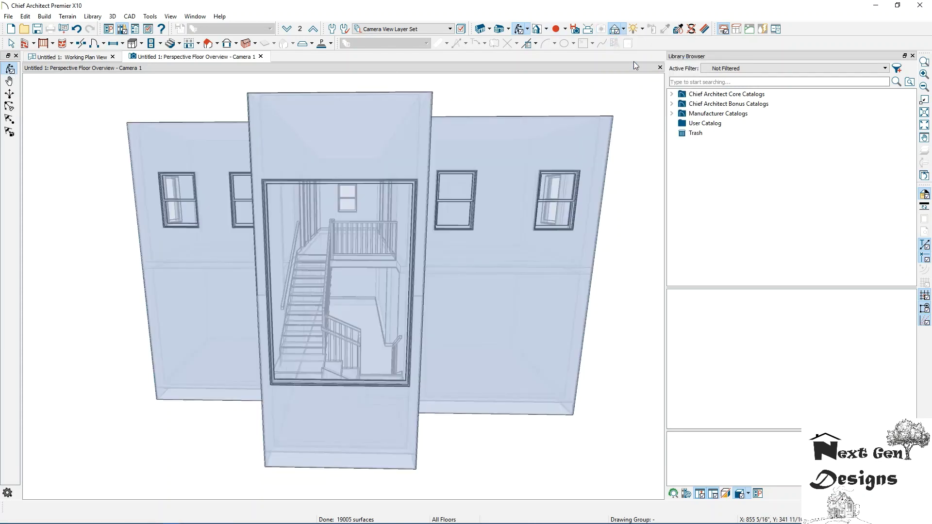
left_click(625, 30)
left_click(641, 124)
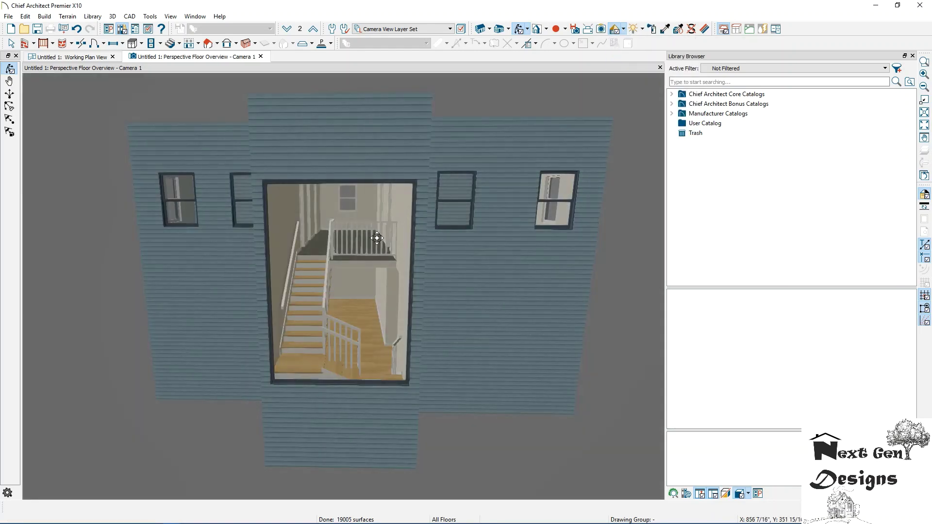
left_click_drag(377, 238, 363, 191)
- Place a garage door in the outer wall of the Floor 1 room beside the curved room
left_click(94, 58)
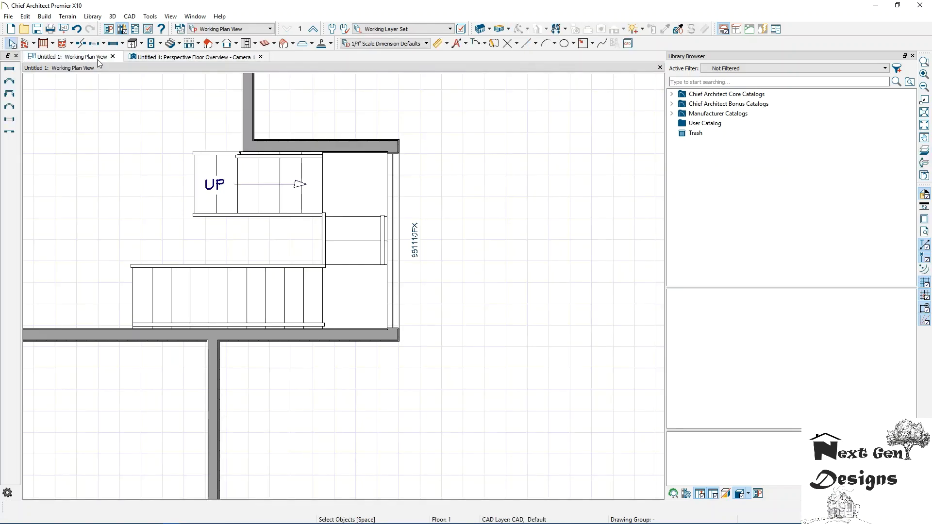
scroll(325, 143, "down", 4)
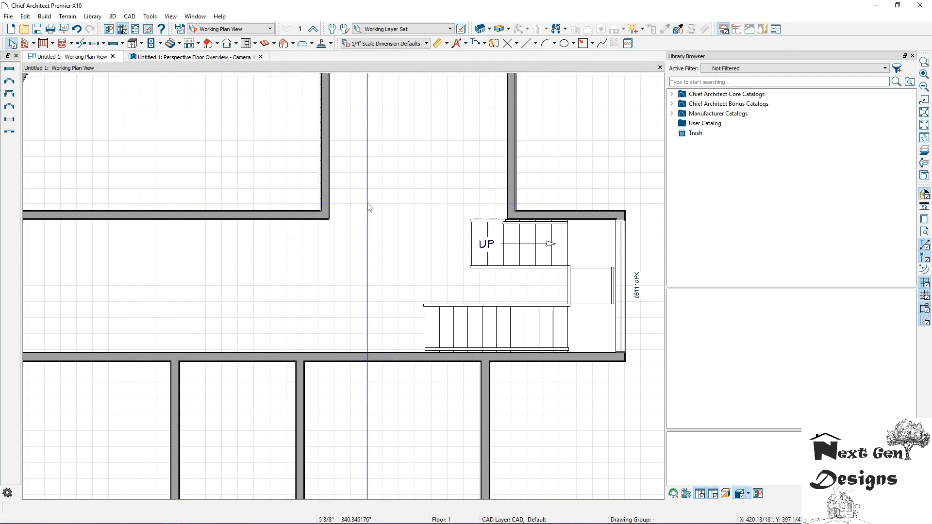
middle_click_drag(401, 142, 348, 178)
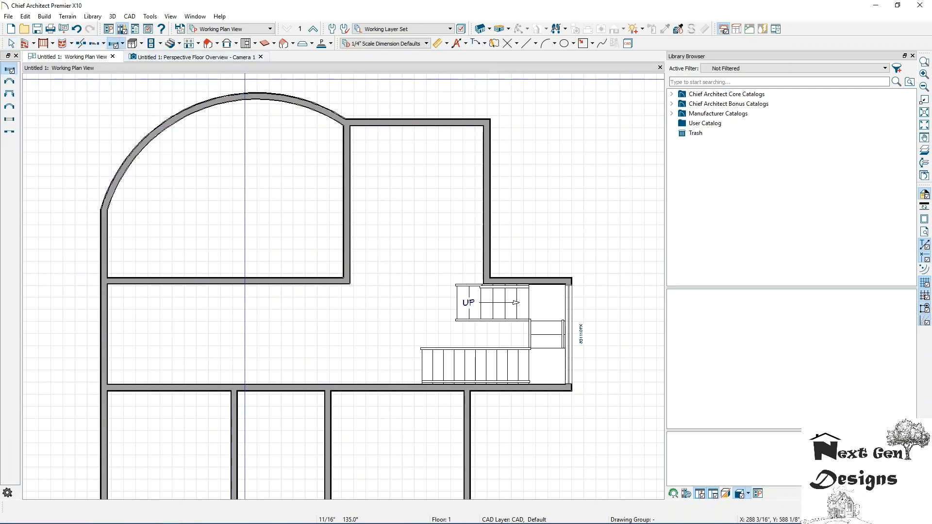
left_click(97, 46)
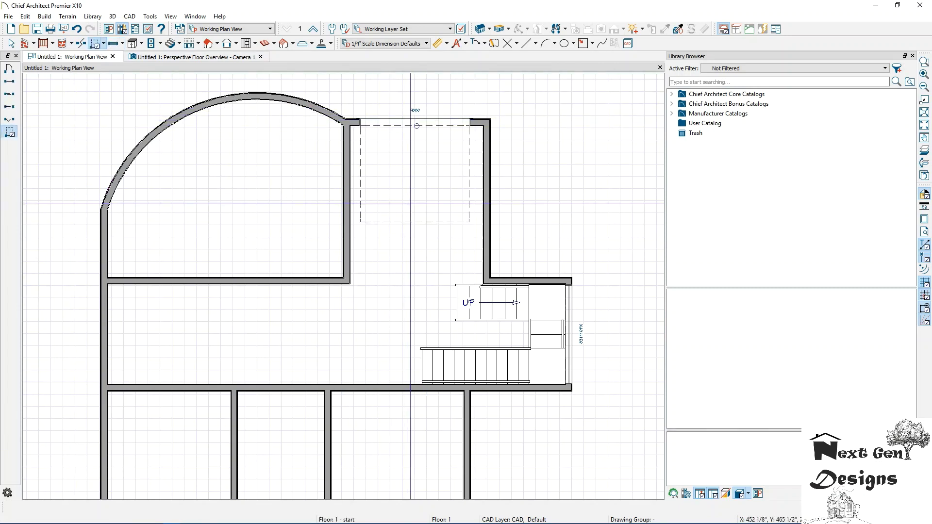
- Place one window in the middle front room's outer wall and two in each outer wall of the room below the stairs
scroll(414, 217, "down", 1)
middle_click_drag(414, 217, 413, 158)
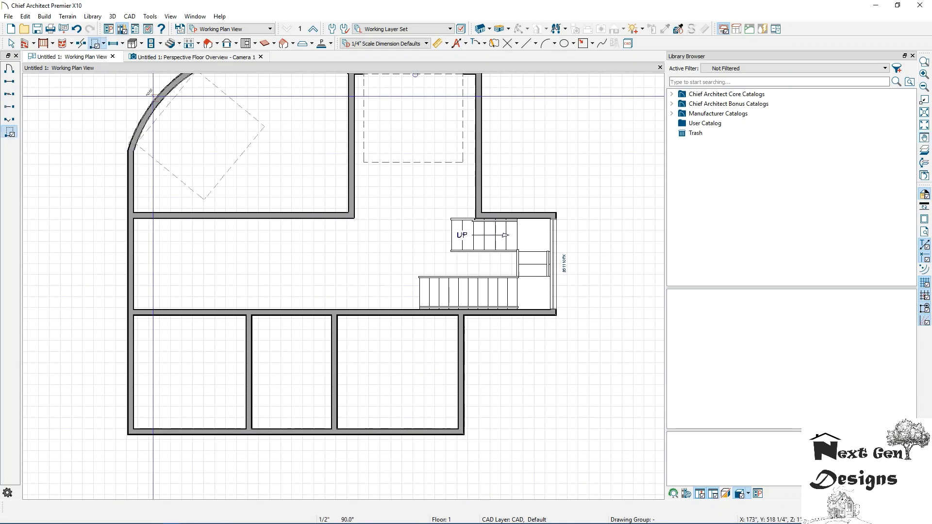
left_click(115, 45)
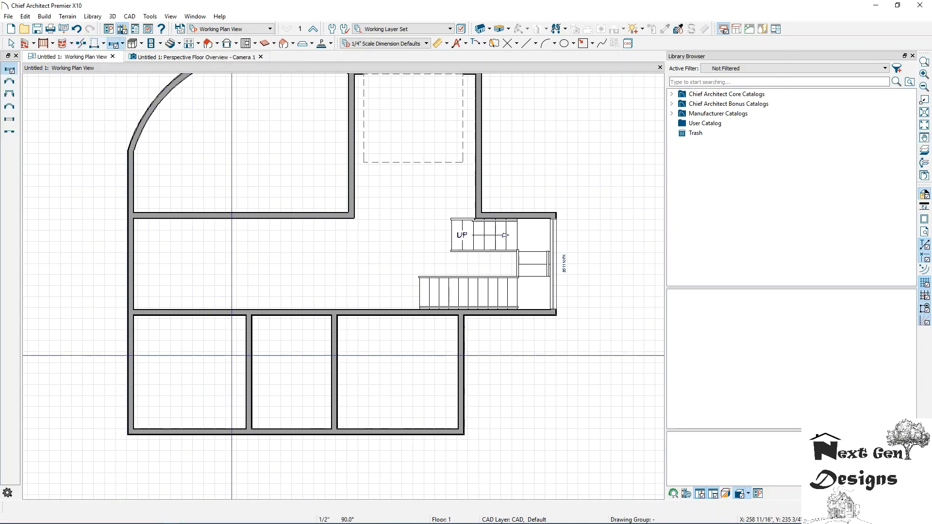
left_click(296, 428)
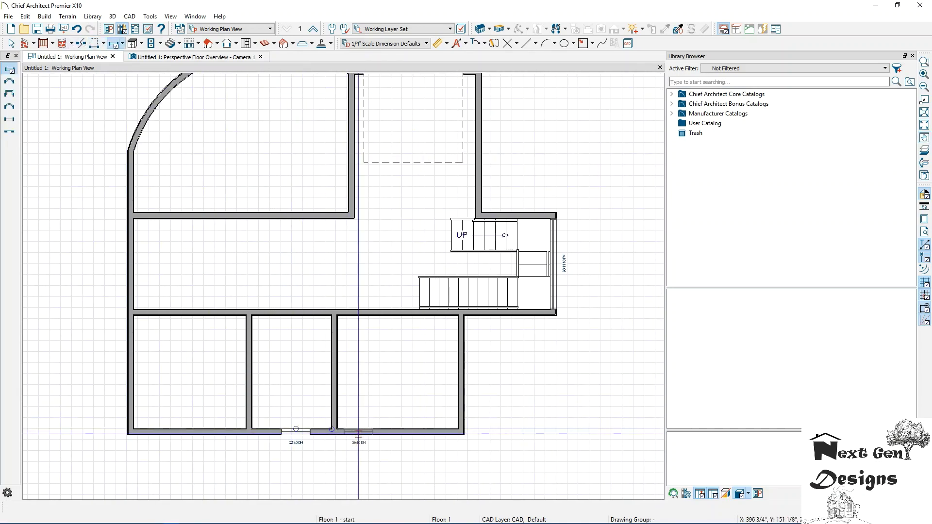
left_click(364, 431)
left_click(422, 430)
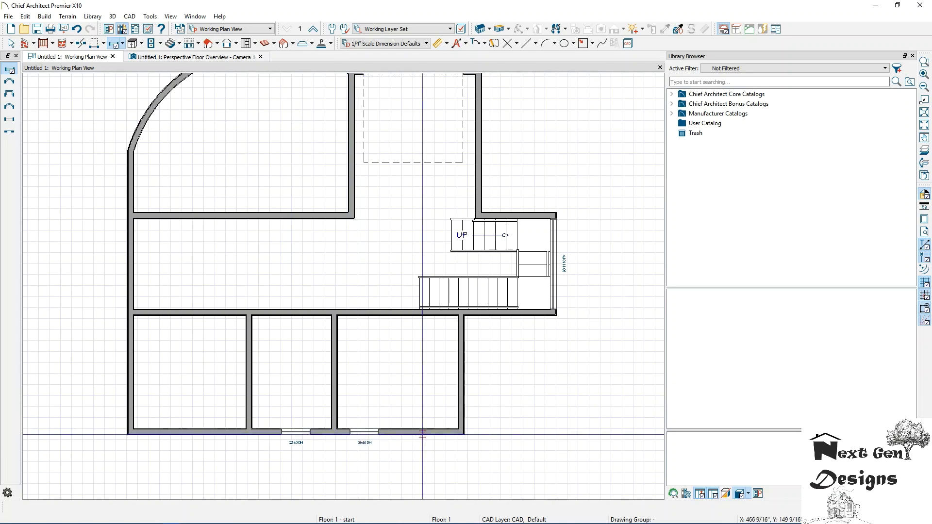
left_click(461, 343)
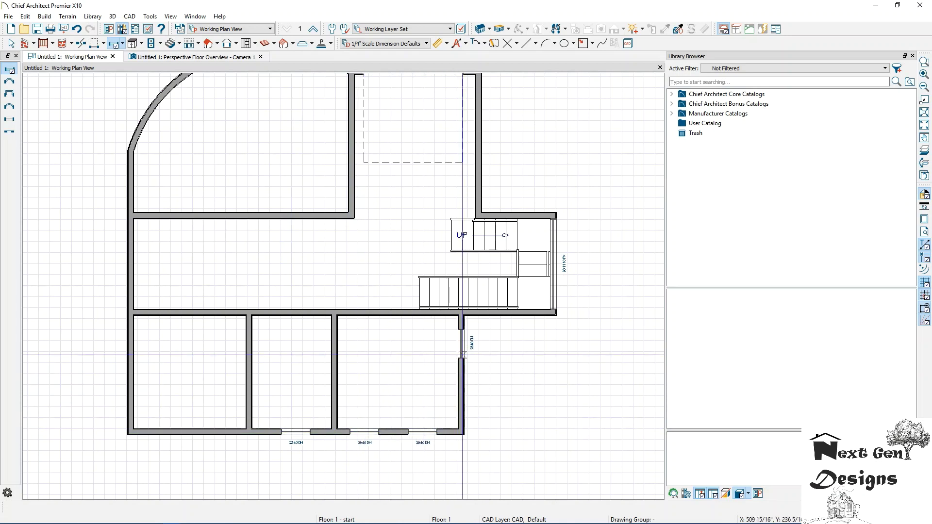
left_click(461, 401)
- Place two windows in each outer wall of the opposite corner room and one in the hall's end wall
left_click(219, 431)
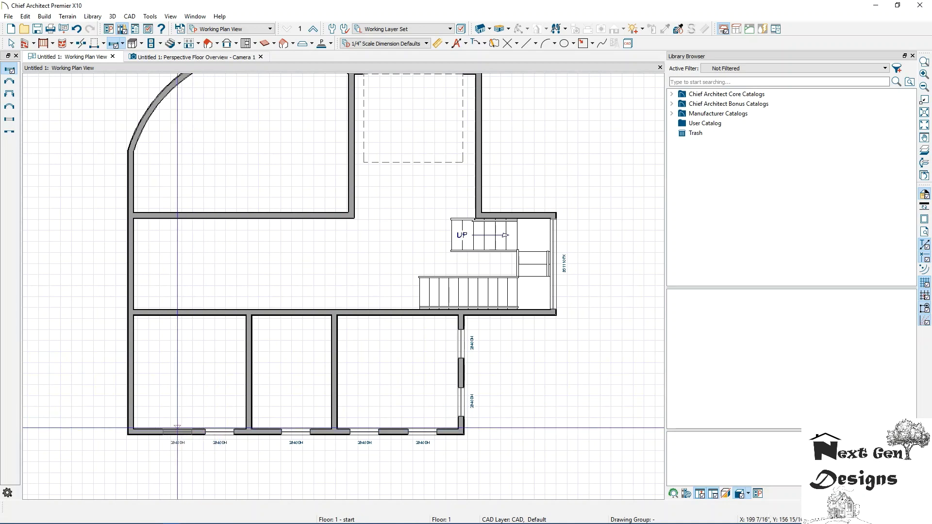
left_click(161, 430)
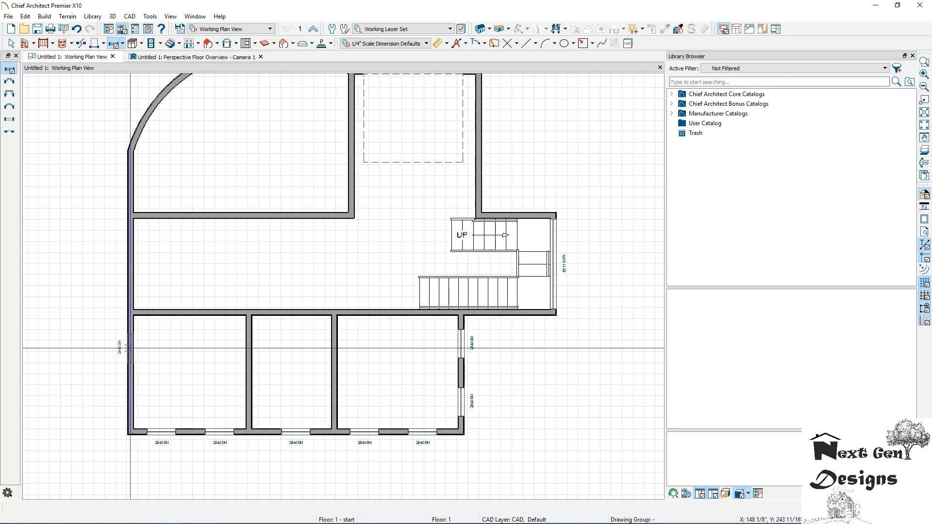
left_click(131, 346)
left_click(130, 404)
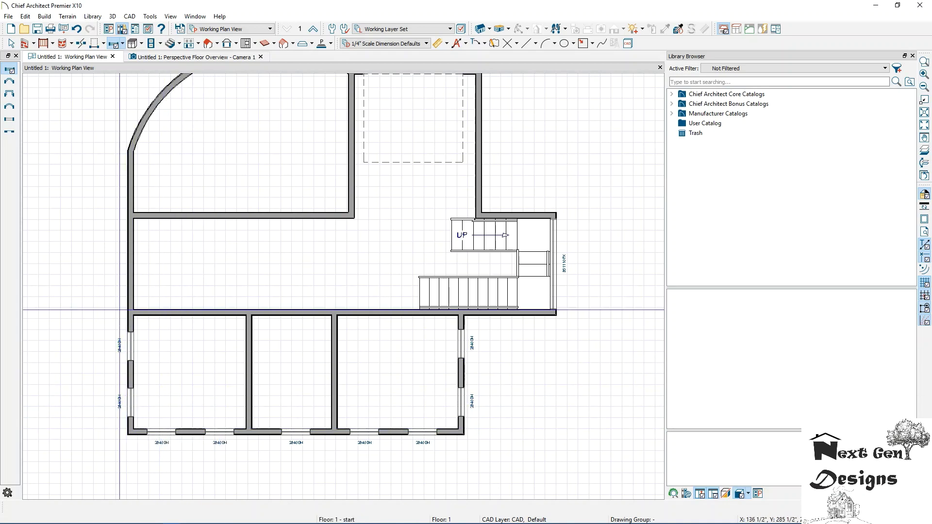
left_click(129, 263)
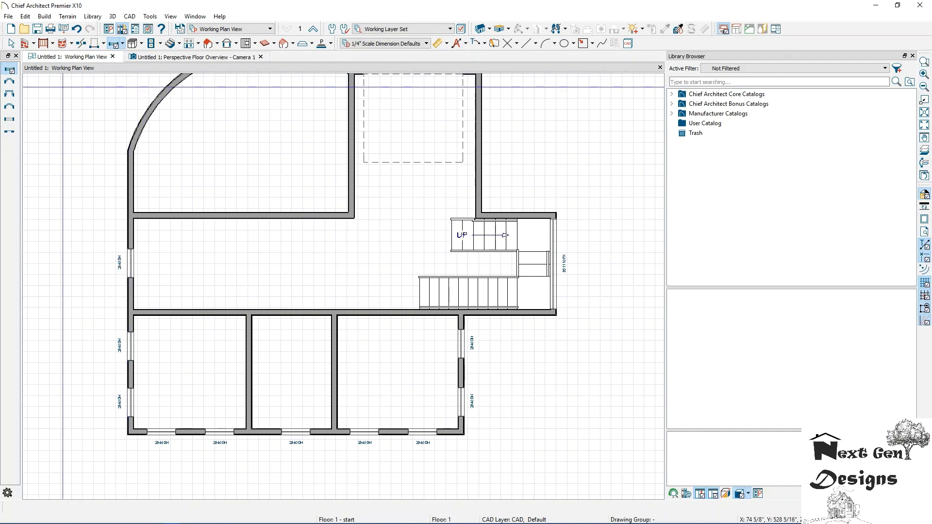
- Place two sliding doors in the wall between the hall and the curved room on Floor 1
left_click(123, 44)
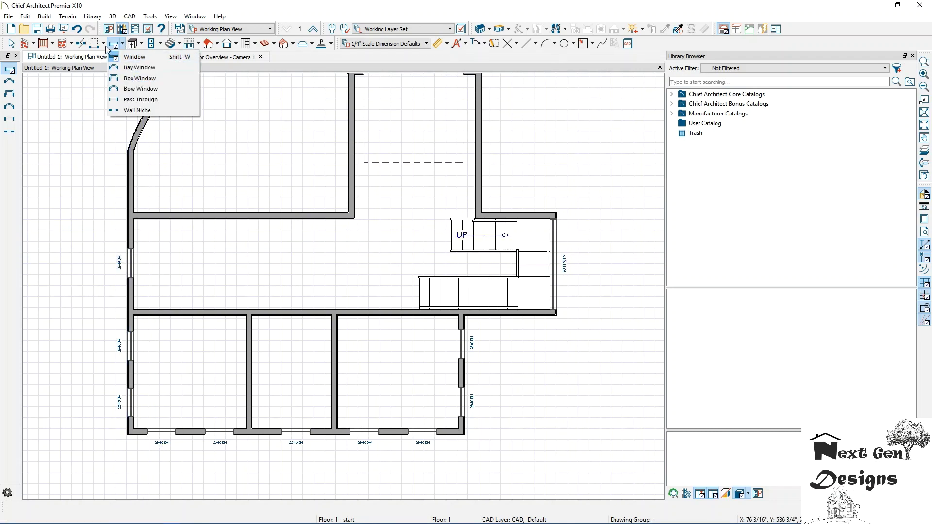
left_click(104, 45)
left_click(105, 78)
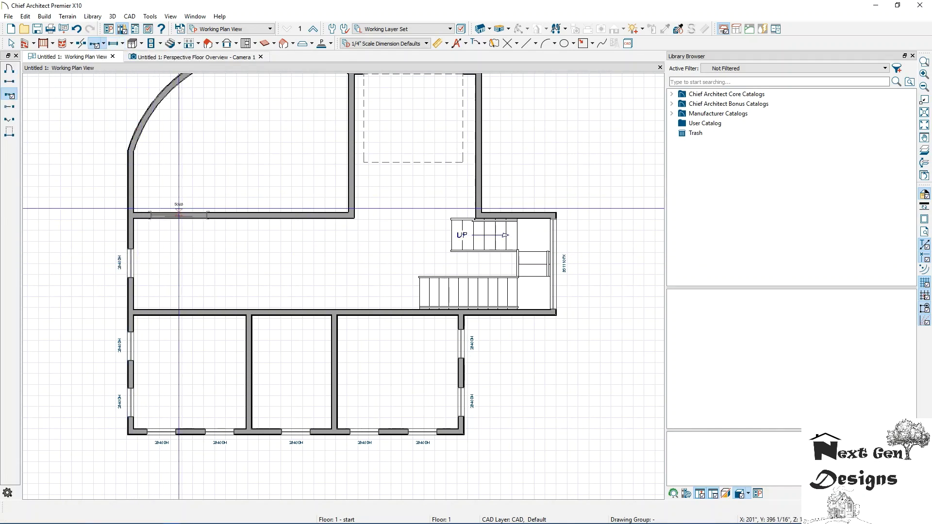
left_click(179, 213)
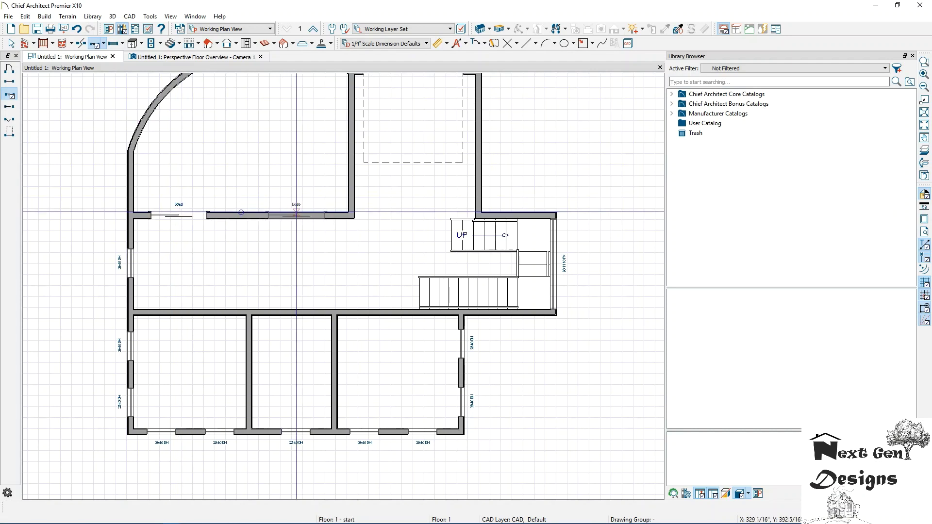
left_click(286, 215)
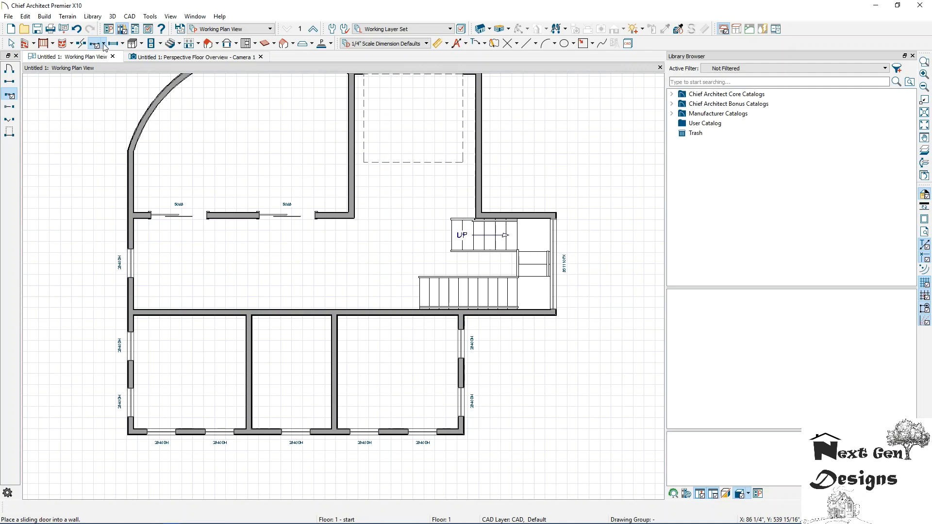
- Place hinged doors from the hall into the two corner rooms and a pocket door into the middle room
left_click(9, 69)
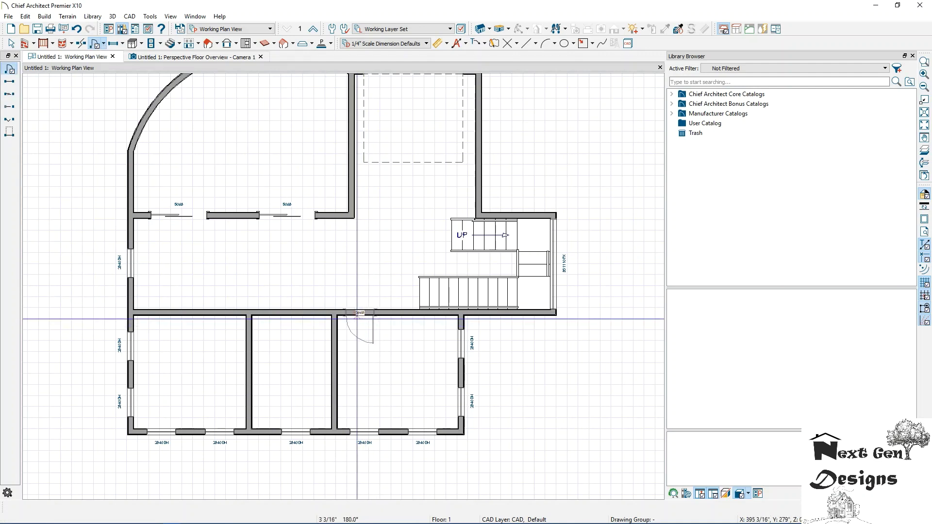
left_click(359, 313)
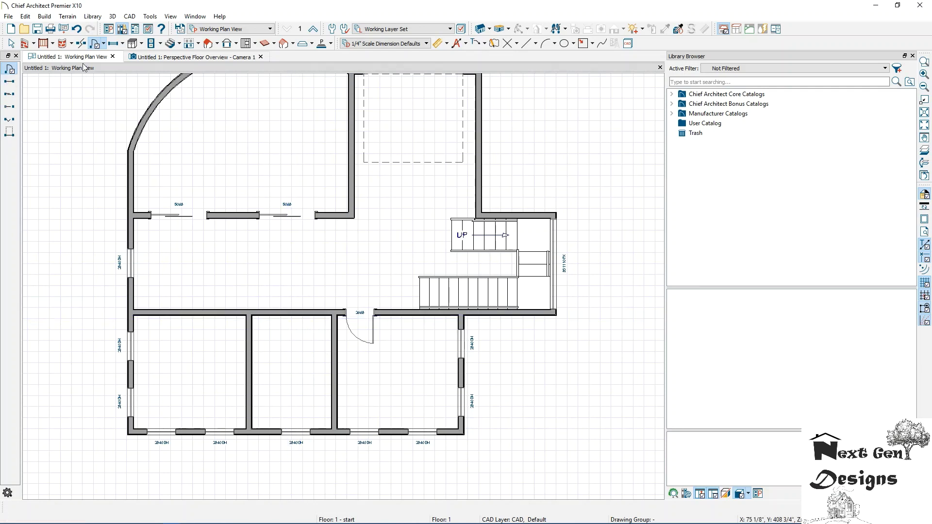
left_click(10, 110)
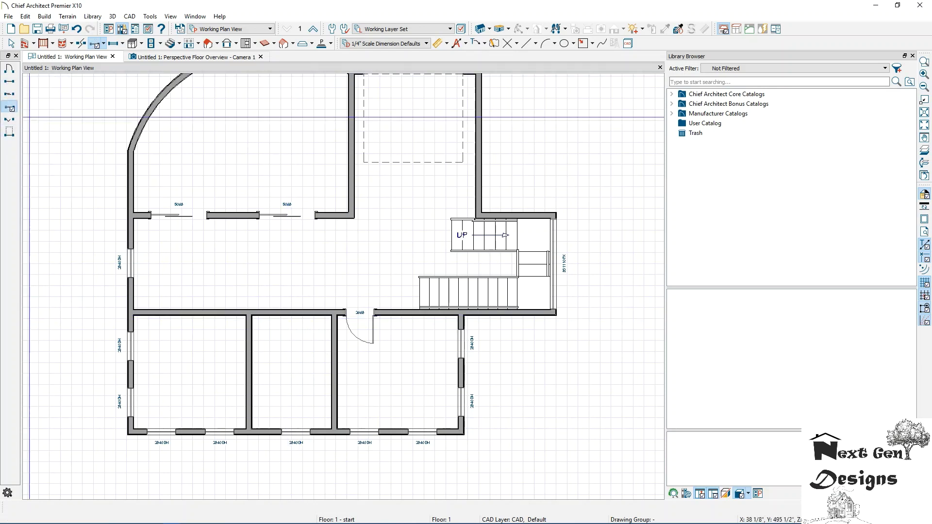
left_click(288, 318)
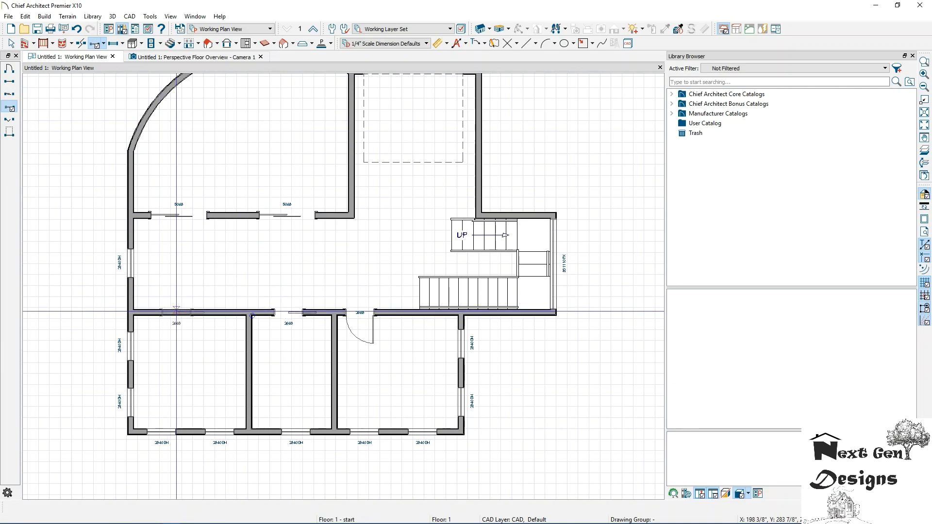
left_click(9, 71)
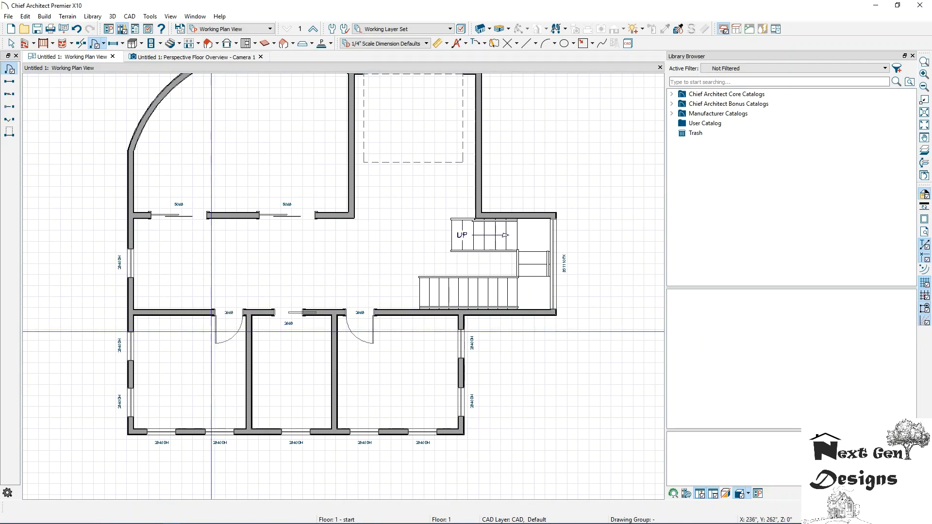
- Examine the garage front and the curved exterior wall from outside in the Camera 1 view
scroll(274, 290, "down", 2)
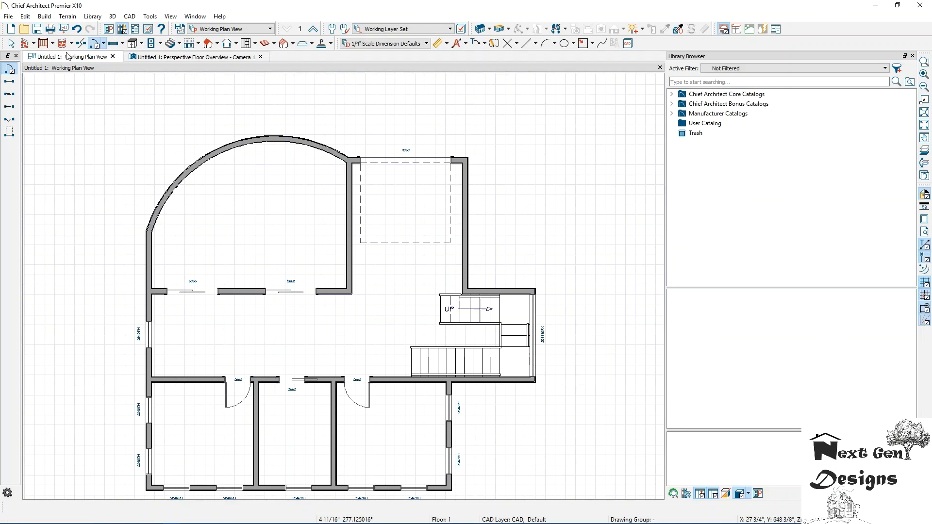
left_click(103, 44)
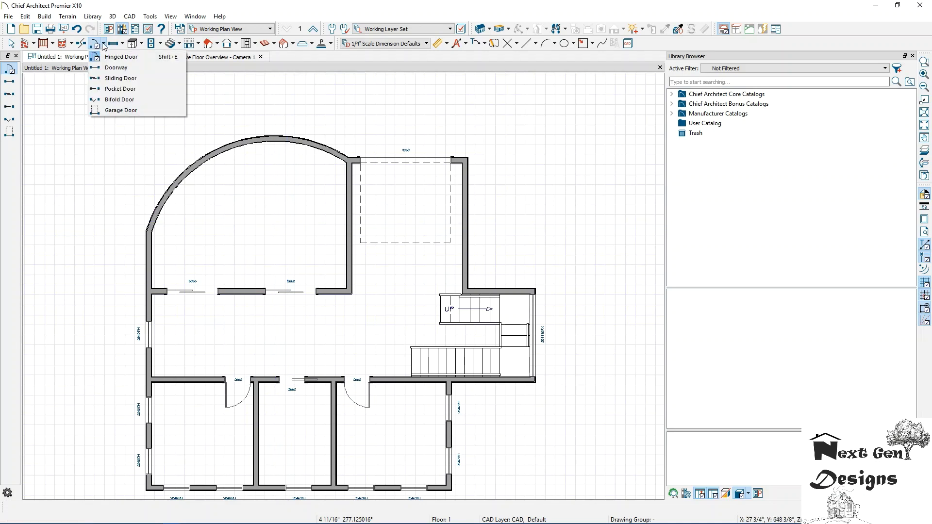
left_click(103, 45)
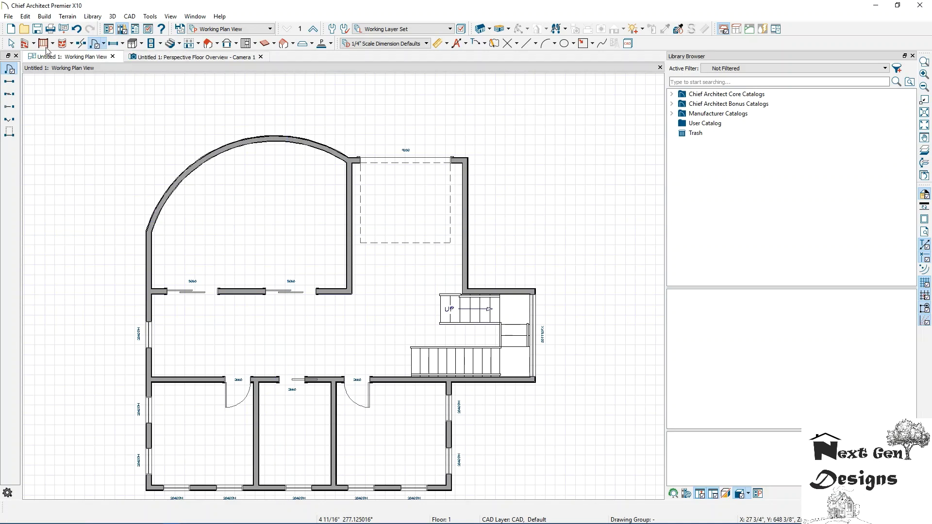
left_click(110, 44)
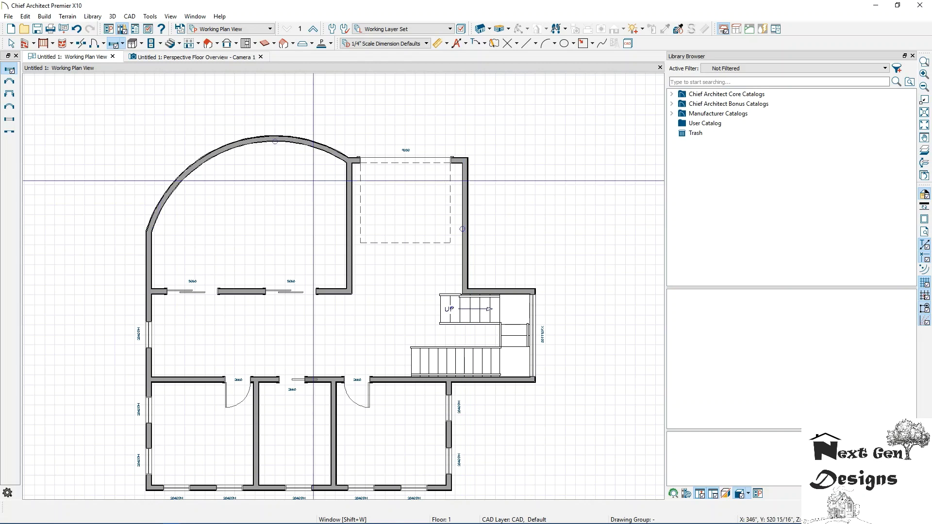
left_click(203, 58)
left_click_drag(217, 150, 605, 189)
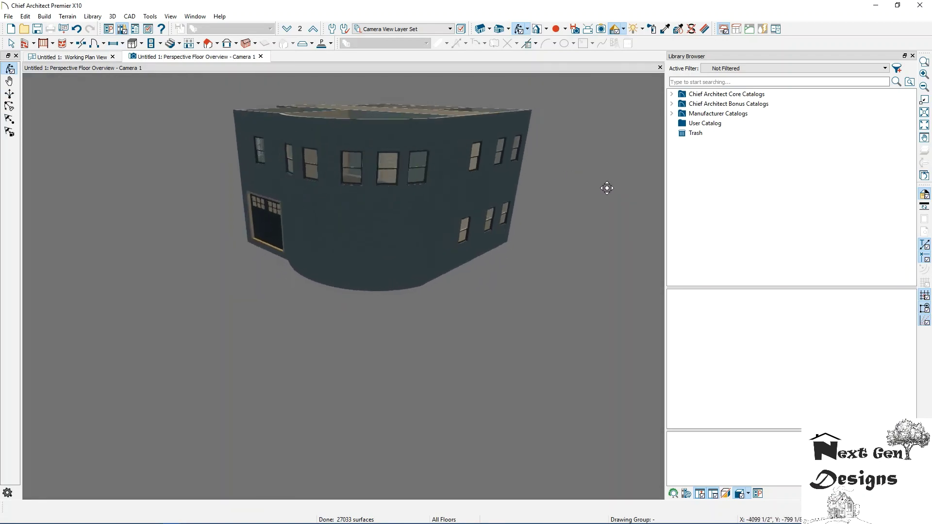
left_click_drag(432, 187, 452, 162)
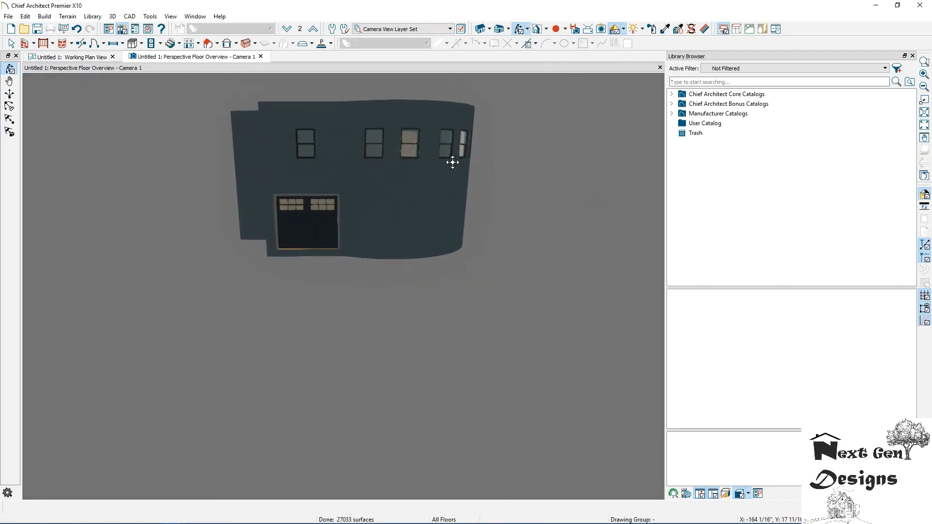
- Place six doorways along the curved exterior wall on Floor 1 in the plan view
left_click(83, 57)
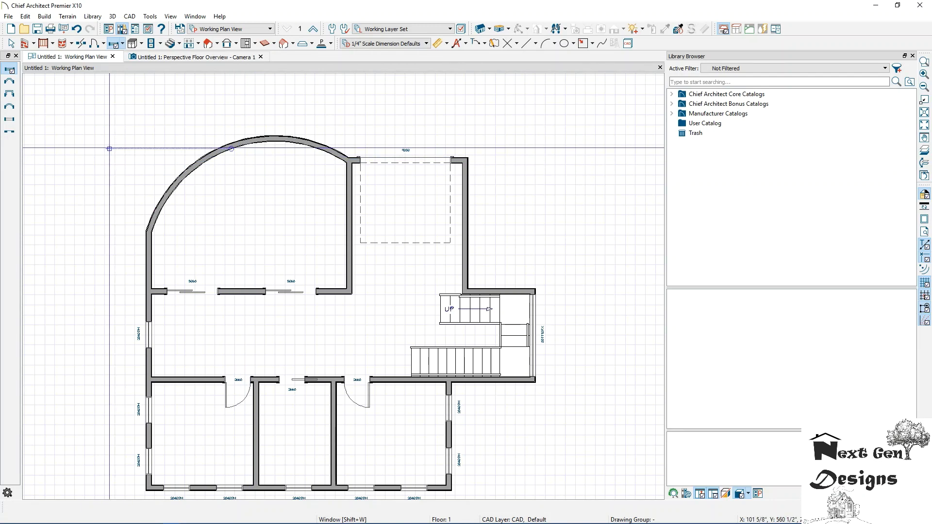
left_click(11, 43)
left_click(187, 177)
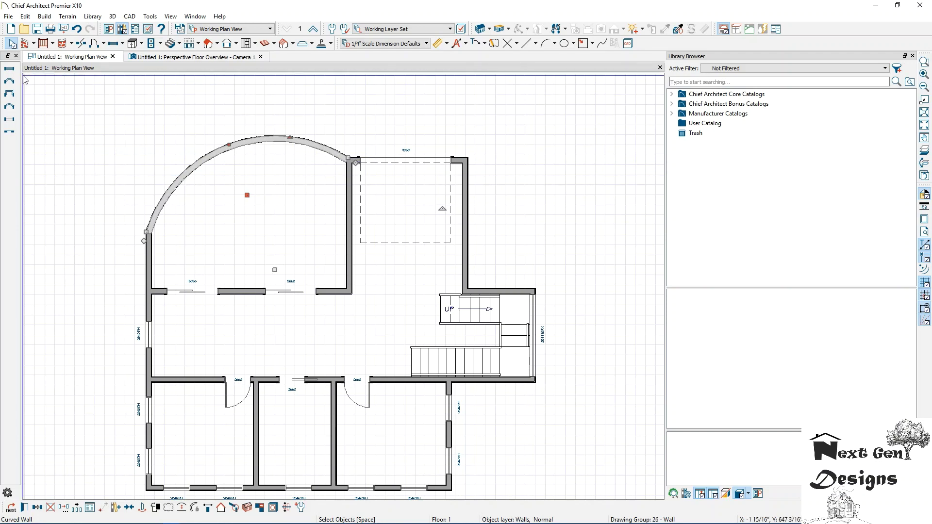
left_click(104, 43)
left_click(108, 69)
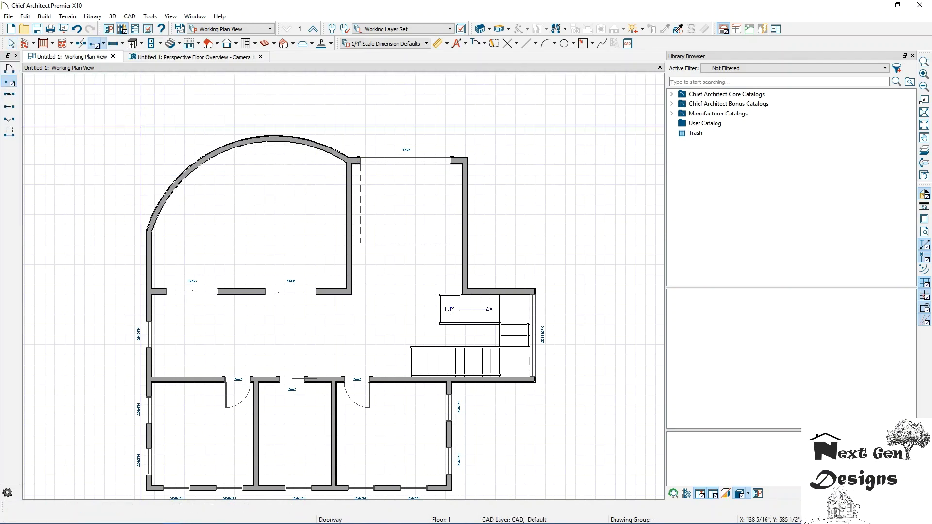
left_click(157, 209)
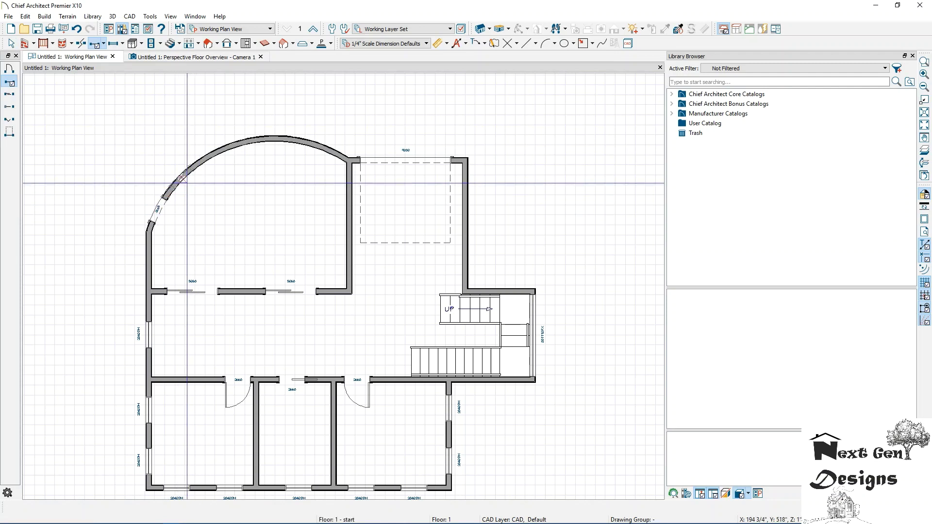
left_click(184, 180)
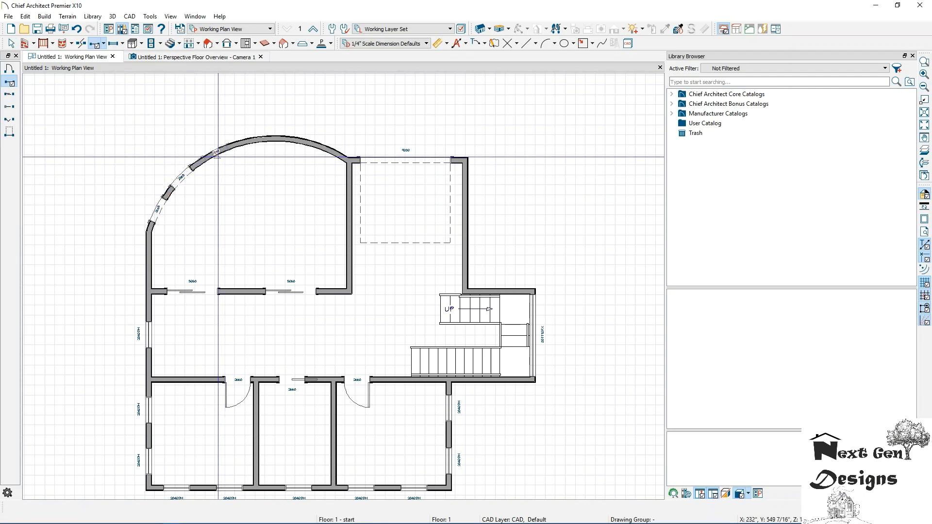
left_click(216, 153)
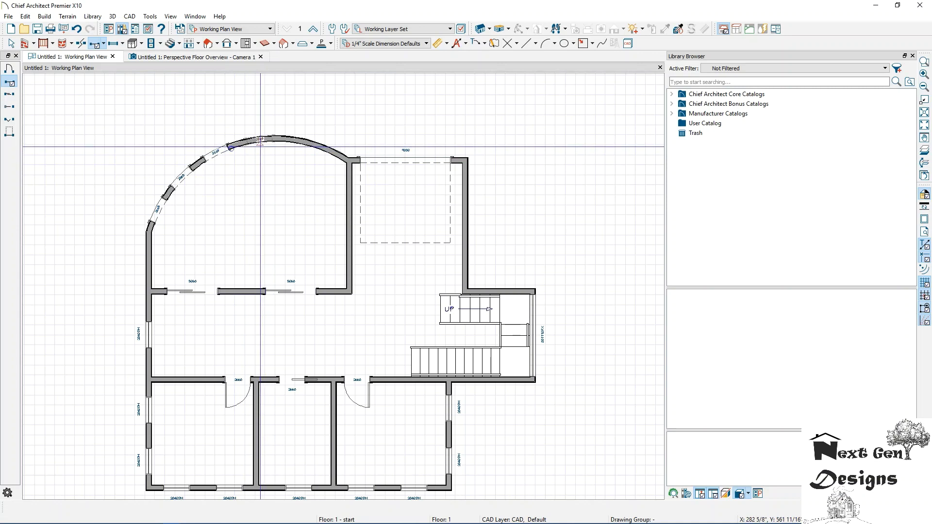
left_click(256, 145)
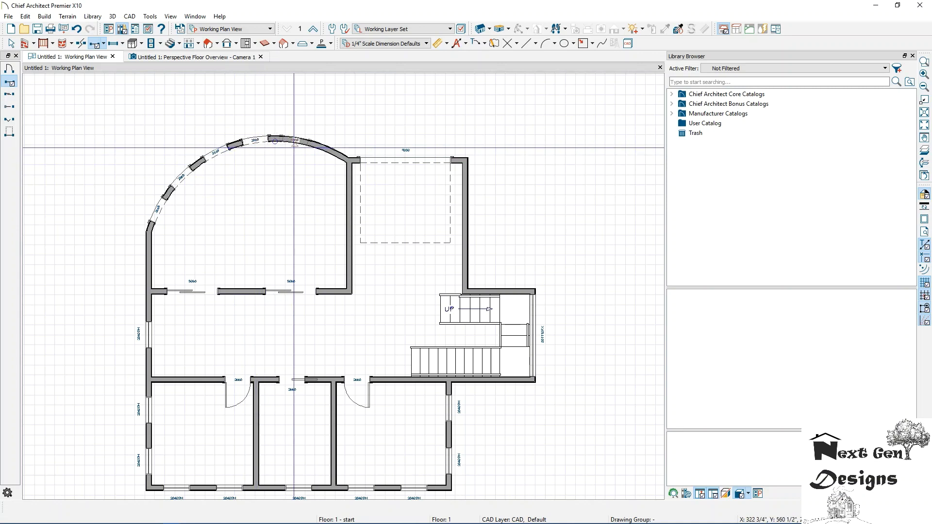
left_click(294, 147)
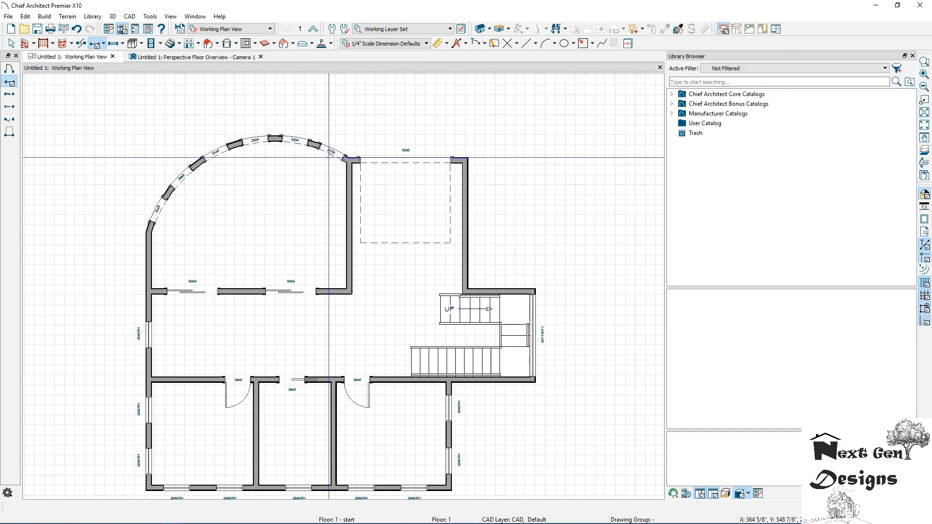
left_click(329, 157)
- Give the curved wall's third doorway from the garage a Round Top arch, working from the Camera 1 view
left_click(175, 58)
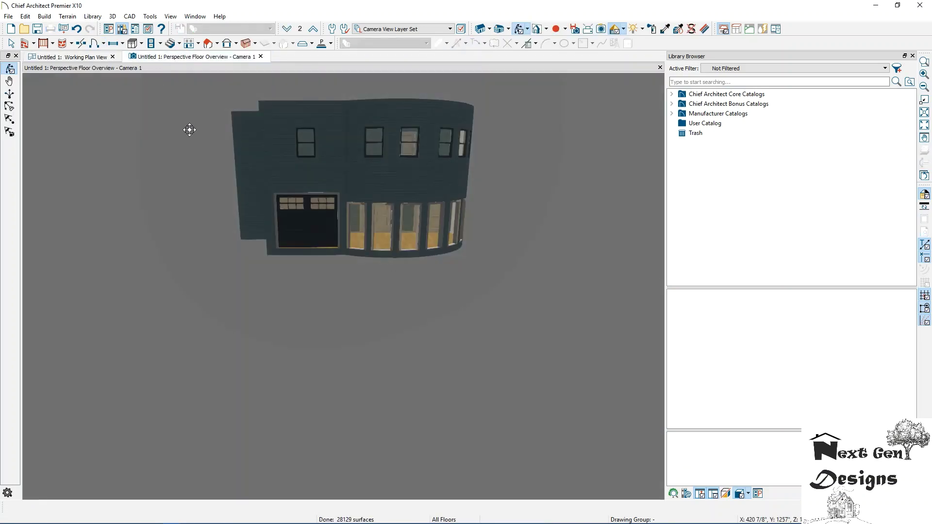
left_click_drag(371, 186, 313, 204)
scroll(377, 217, "up", 2)
scroll(377, 208, "up", 2)
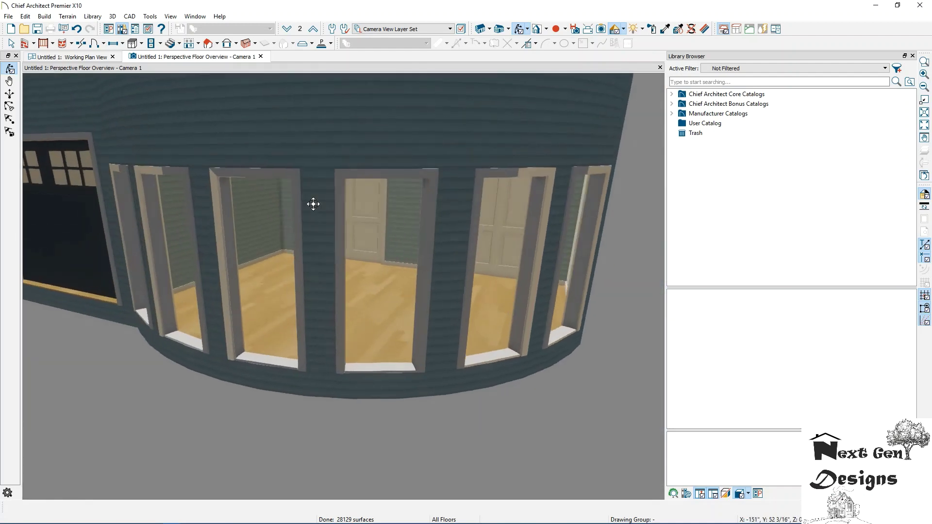
left_click(11, 43)
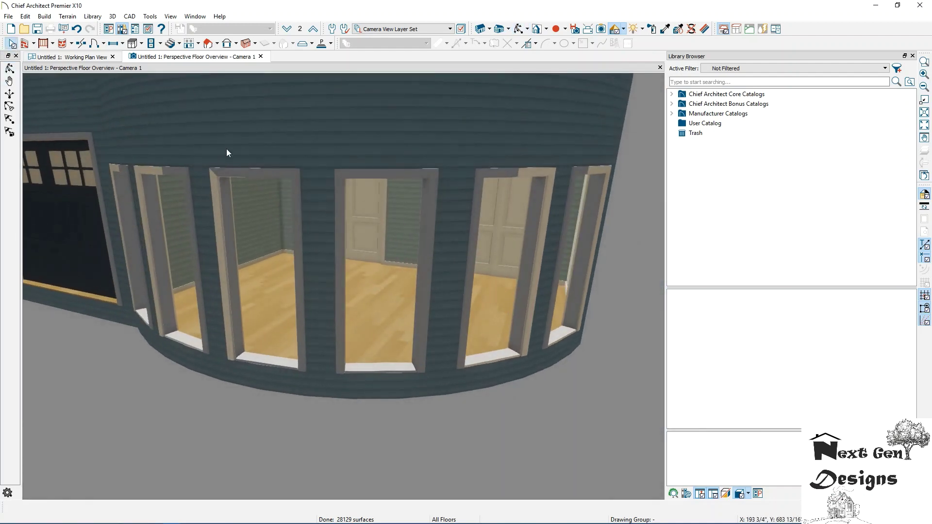
double_click(248, 170)
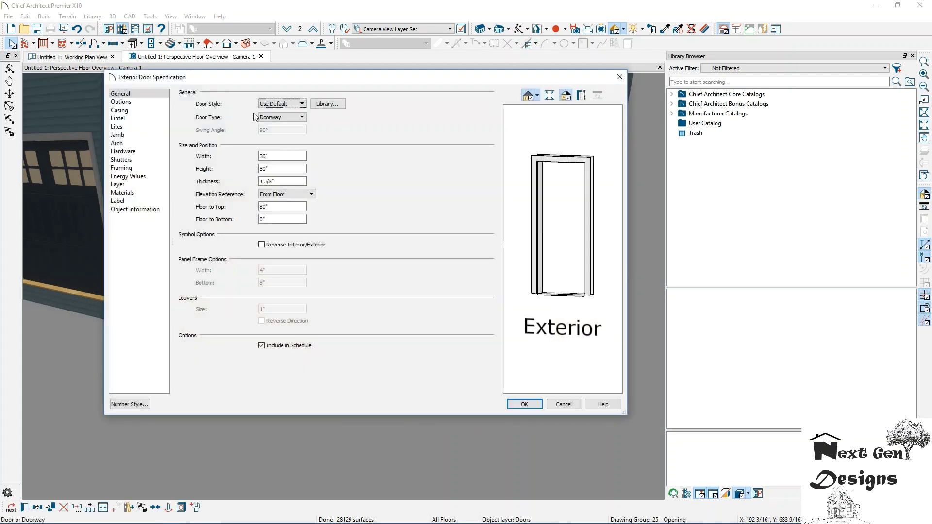
left_click(281, 103)
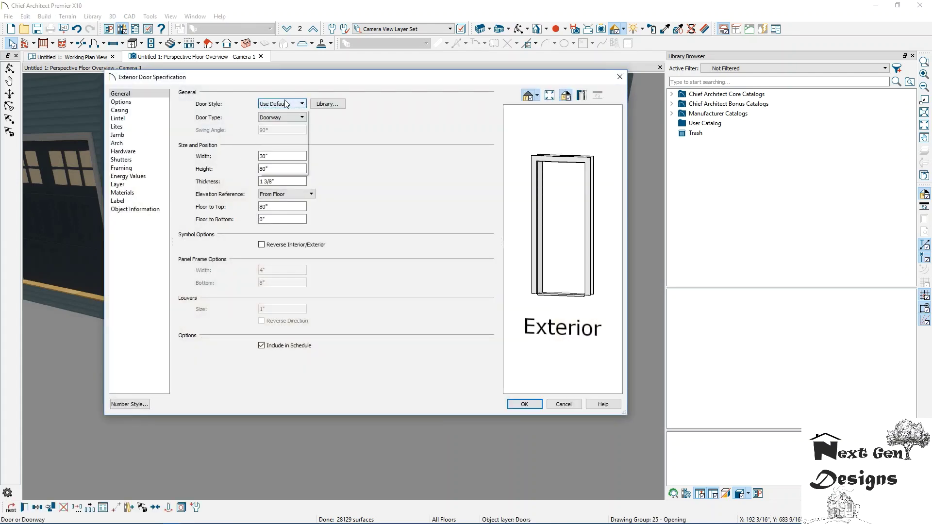
left_click(285, 111)
left_click(288, 118)
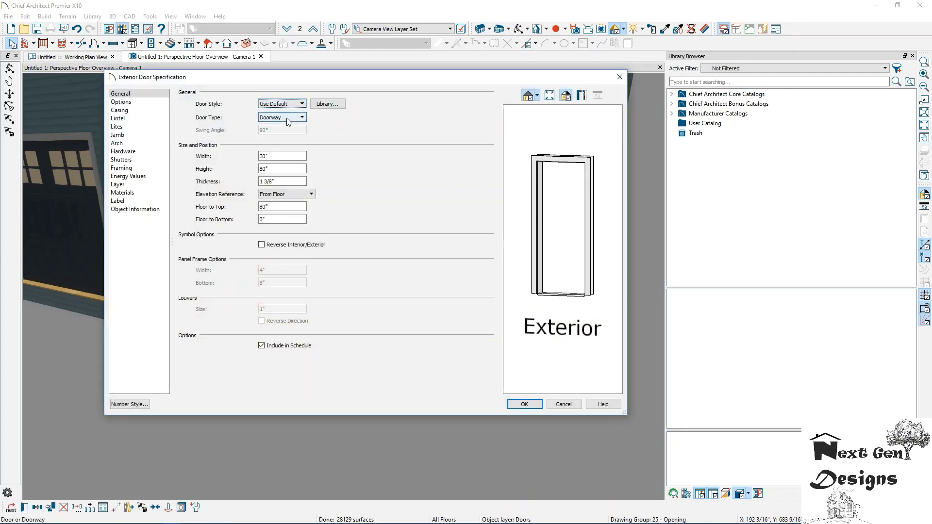
left_click(287, 118)
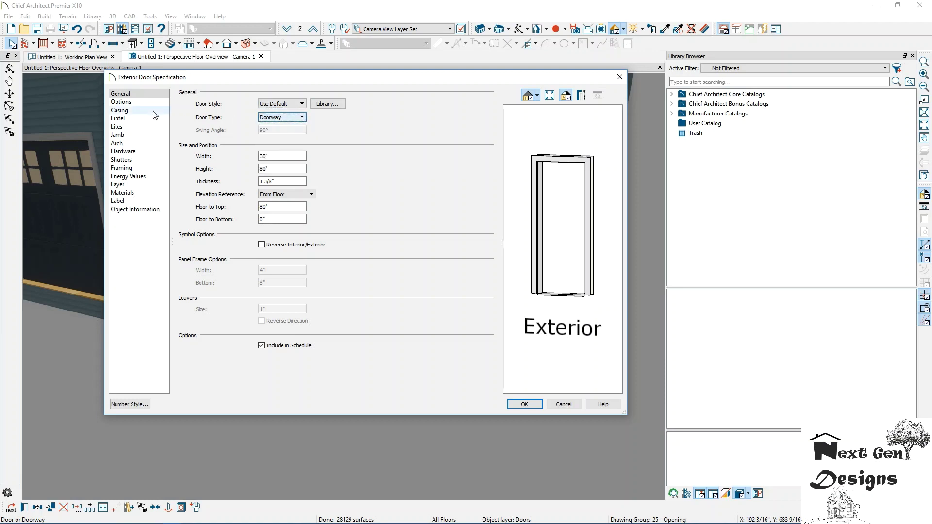
left_click(139, 106)
left_click(119, 144)
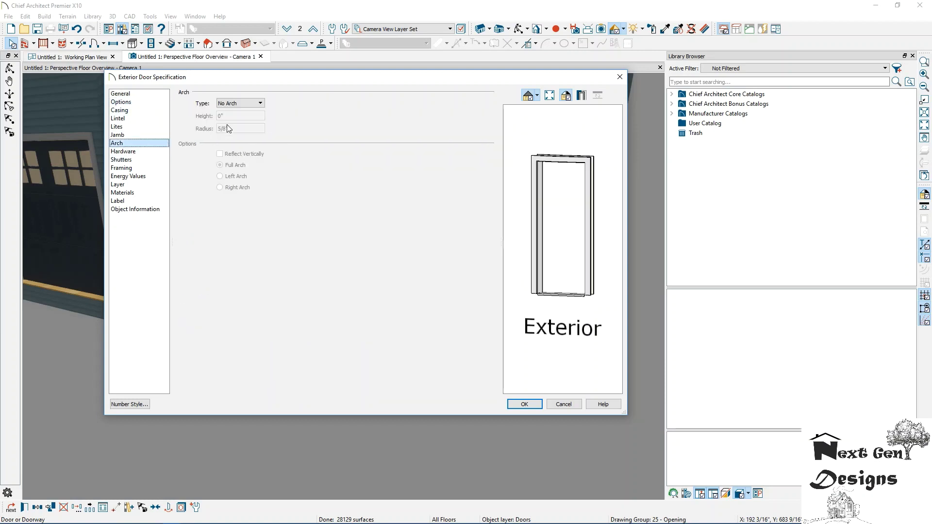
left_click(239, 103)
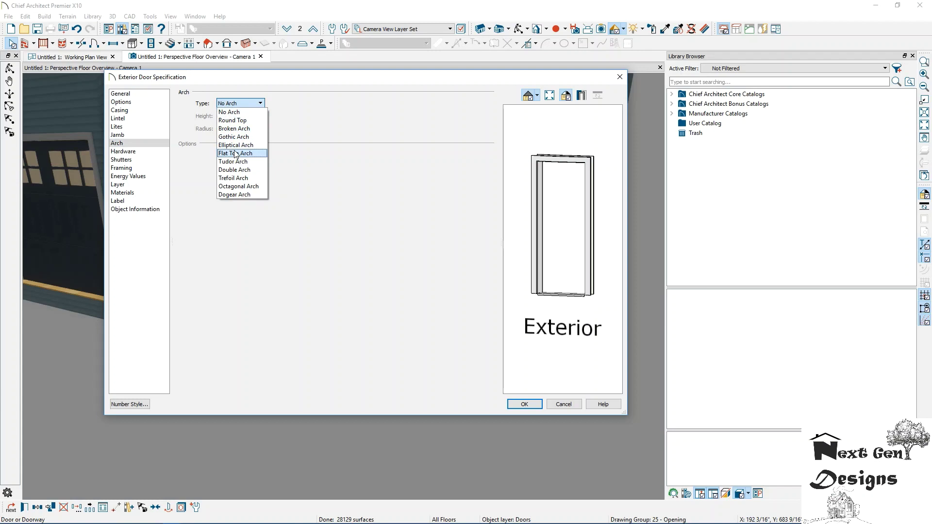
left_click(236, 153)
left_click(242, 104)
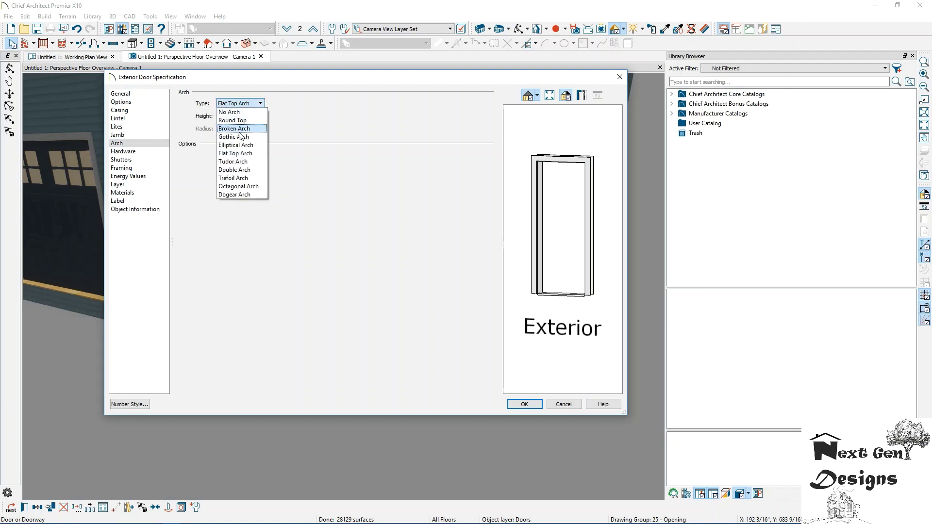
left_click(236, 121)
- Turn off the interior and exterior casings of the arched doorway
left_click(139, 102)
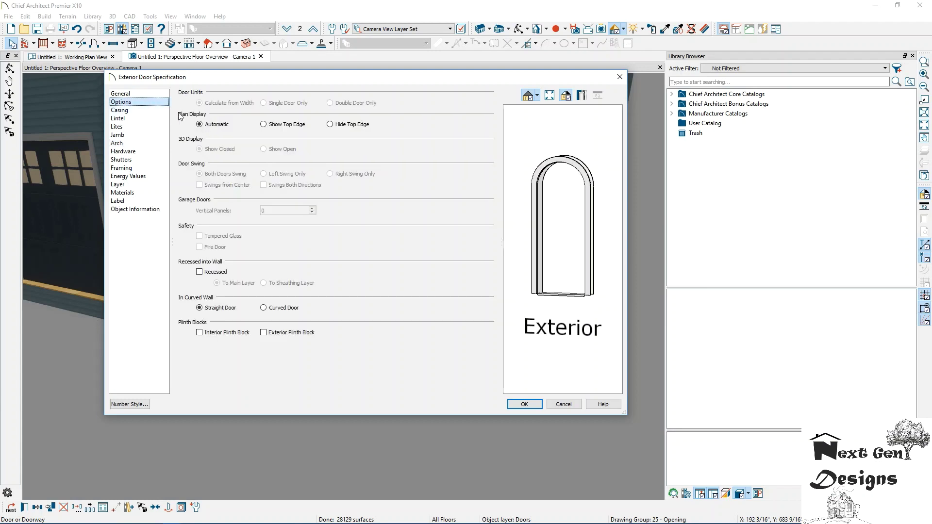
left_click(136, 111)
left_click(182, 93)
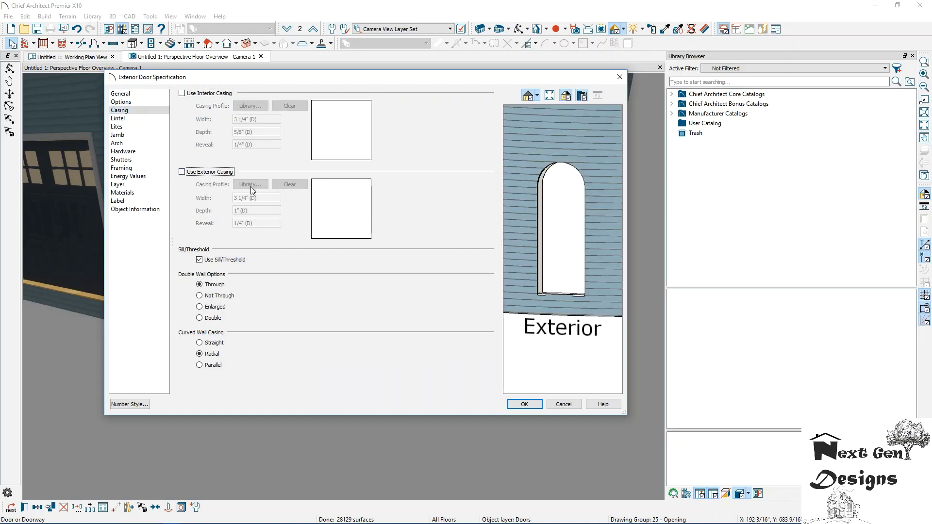
- Try an Octagonal Arch for the doorway, restore the Round Top arch and accept the door specification
left_click(125, 126)
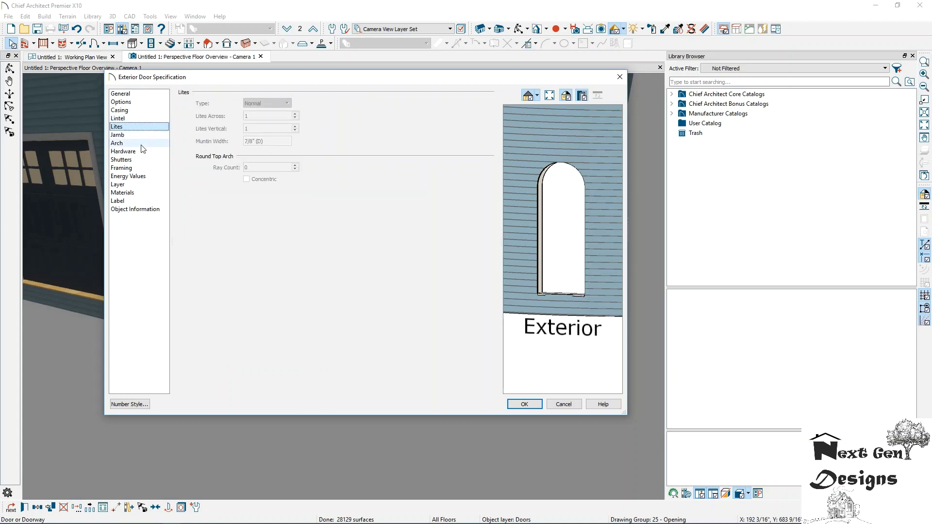
left_click(117, 102)
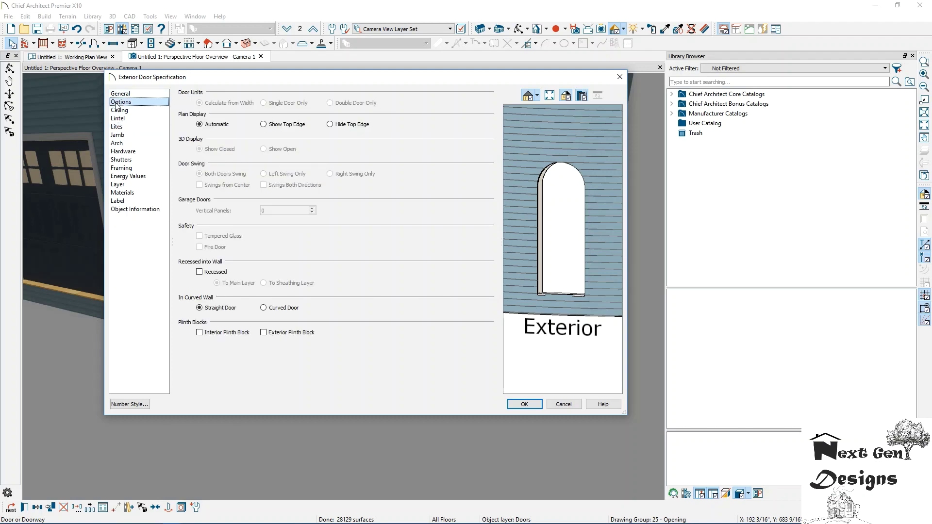
left_click(118, 143)
left_click(244, 104)
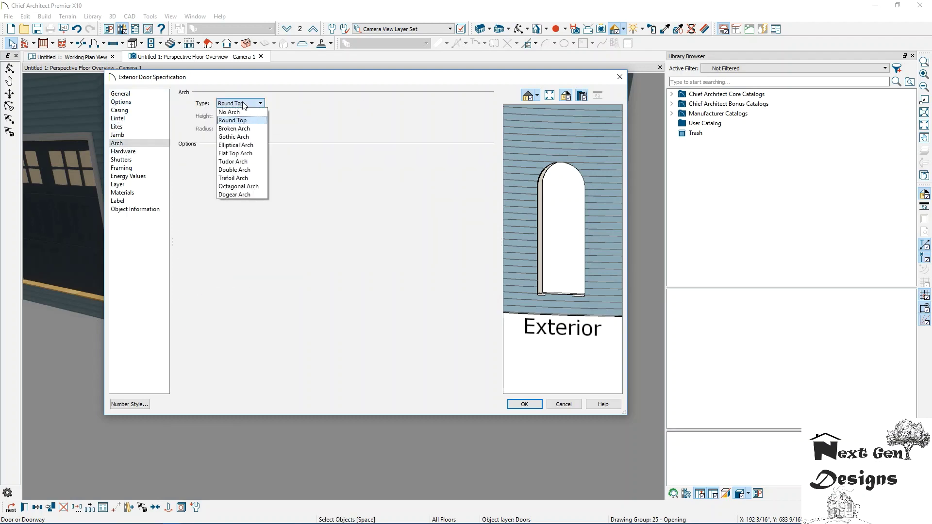
left_click(239, 187)
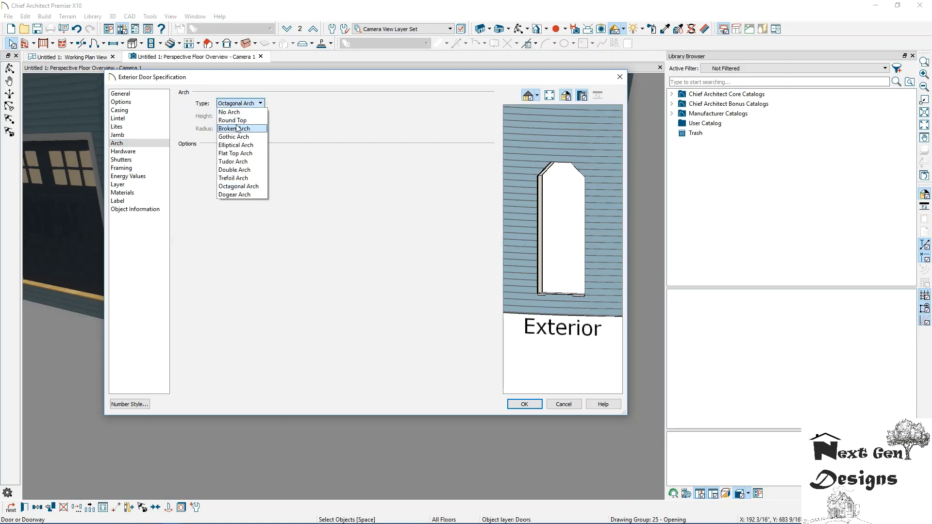
key("Escape")
left_click(522, 406)
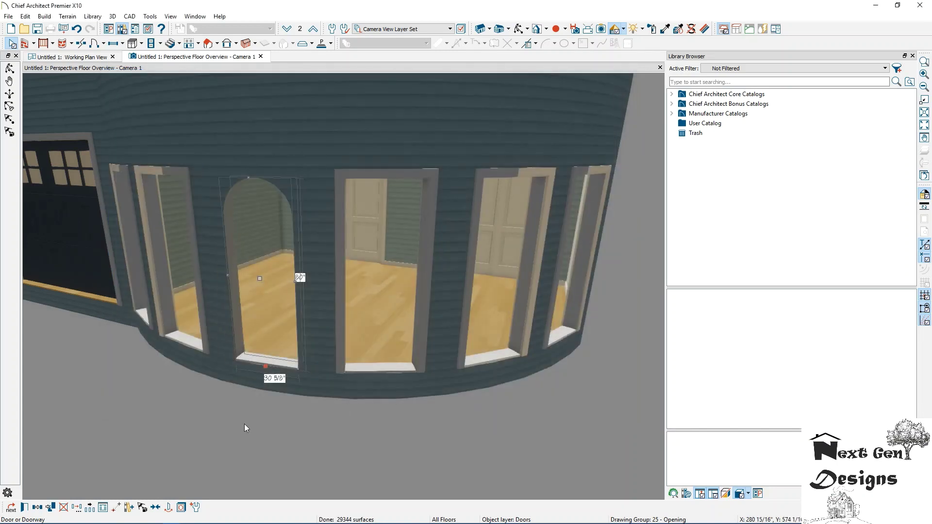
left_click(224, 425)
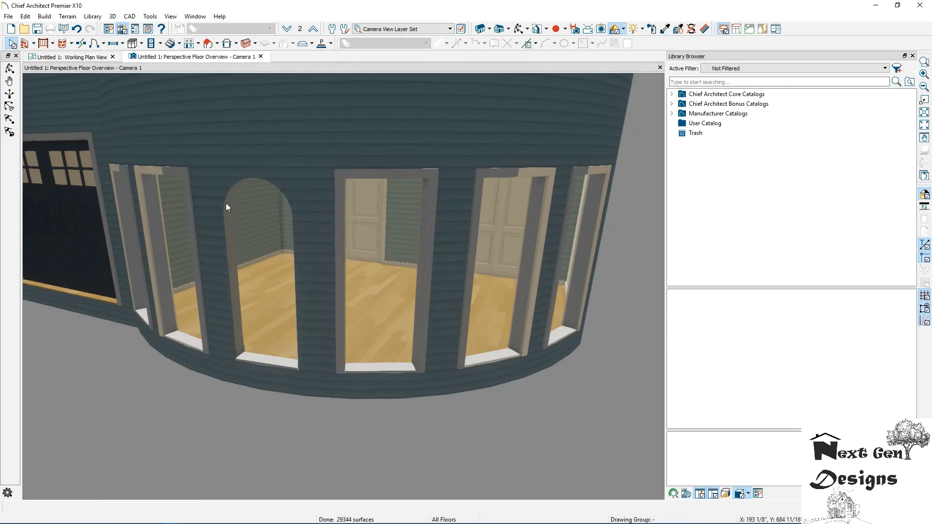
left_click(263, 360)
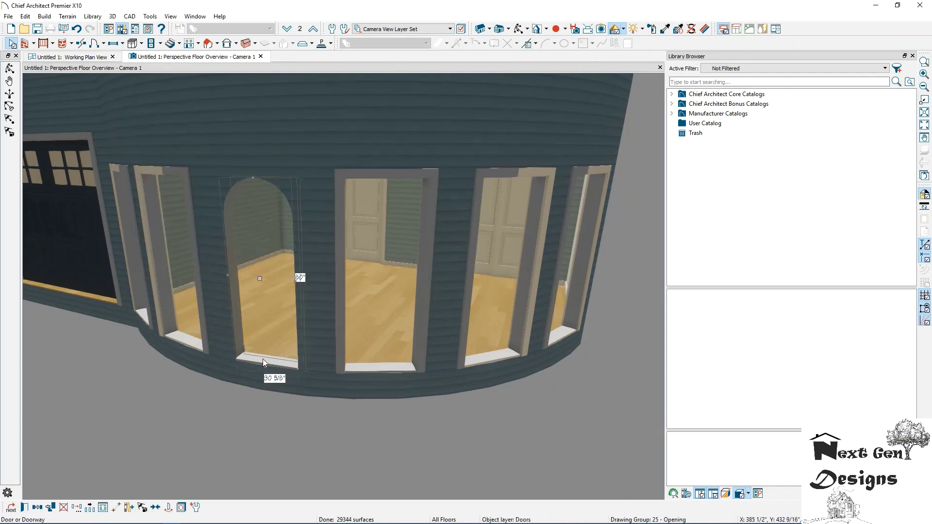
left_click(196, 508)
left_click(514, 283)
- Delete all six doorways from the curved exterior wall in the plan view
left_click(43, 57)
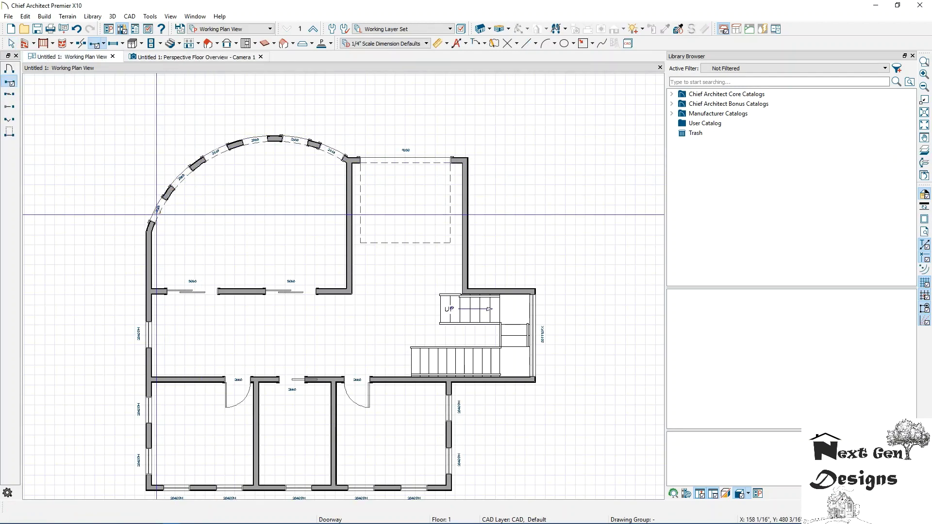
left_click(159, 216)
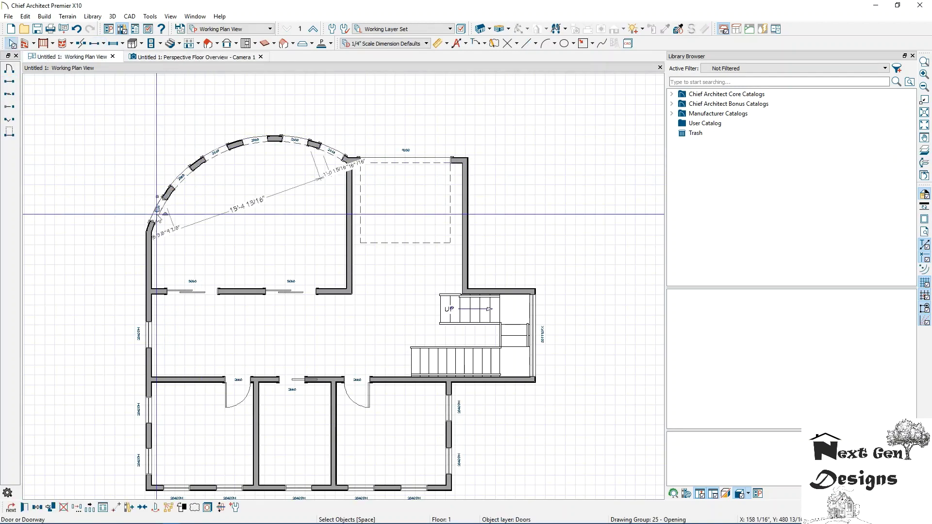
left_click_drag(157, 214, 216, 158)
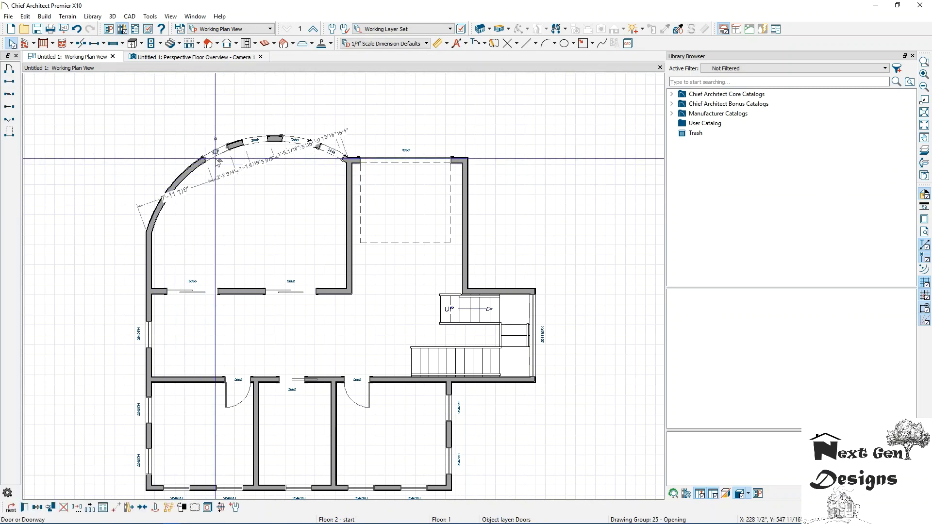
key("Delete")
left_click(260, 145)
key("Delete")
left_click(294, 142)
key("Delete")
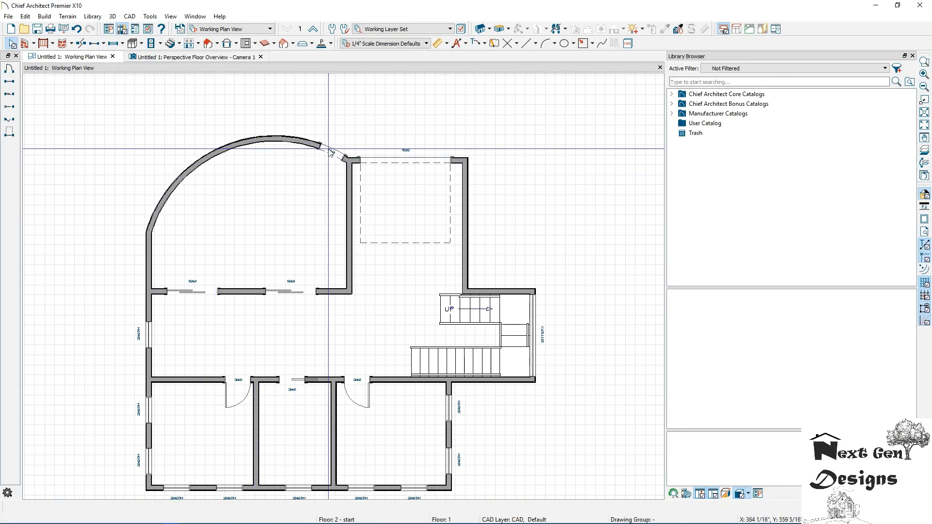
left_click(330, 153)
key("Delete")
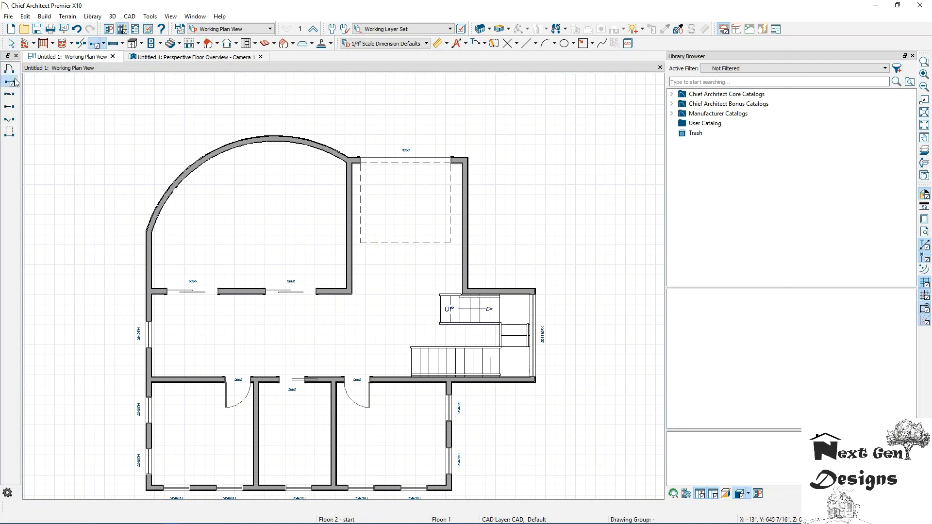
- Place a doorway in the curved wall on Floor 1, close to where it meets the straight side wall
left_click(9, 83)
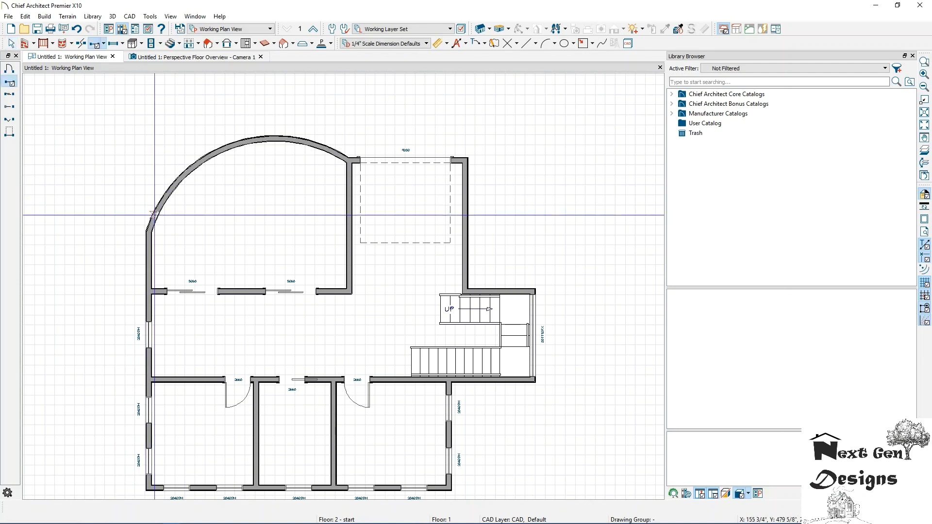
scroll(155, 215, "up", 5)
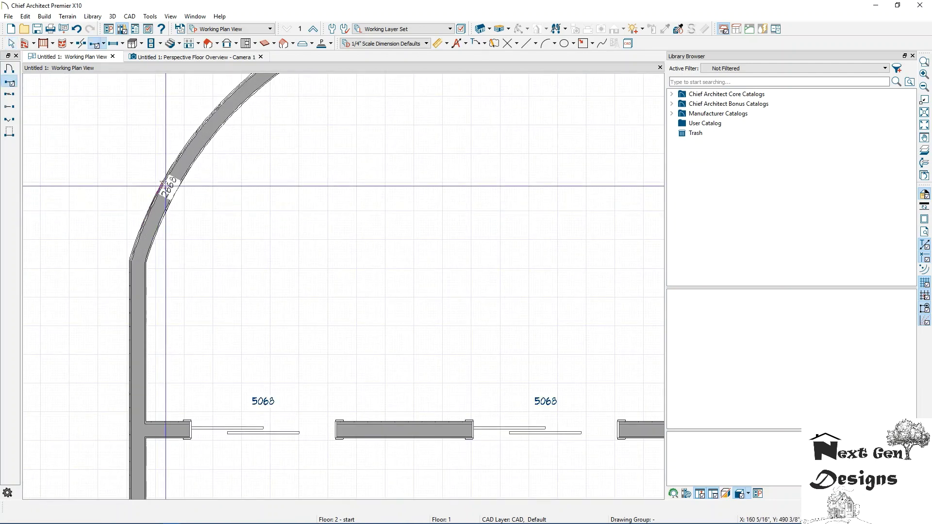
left_click(155, 210)
scroll(194, 193, "down", 2)
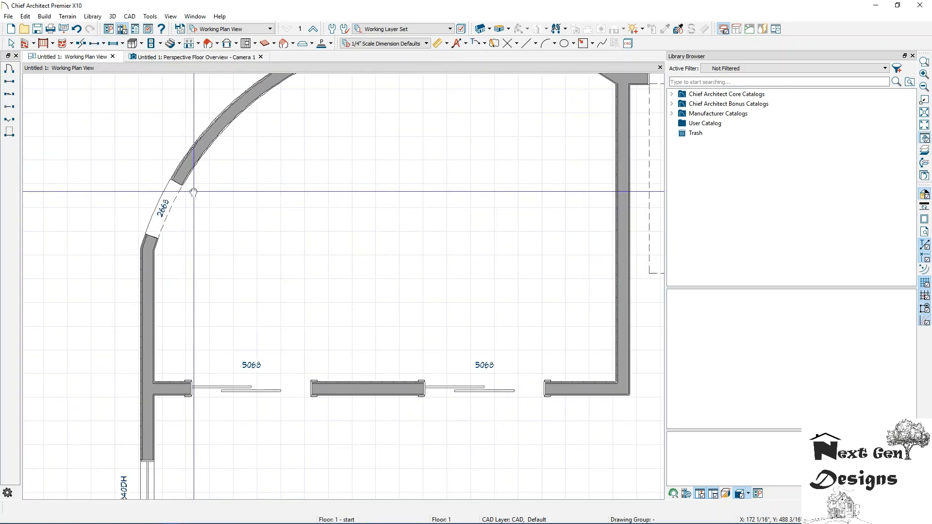
- Place more doorways along the curved wall on Floor 1, spacing them around the arc up to the garage side
middle_click_drag(194, 193, 144, 250)
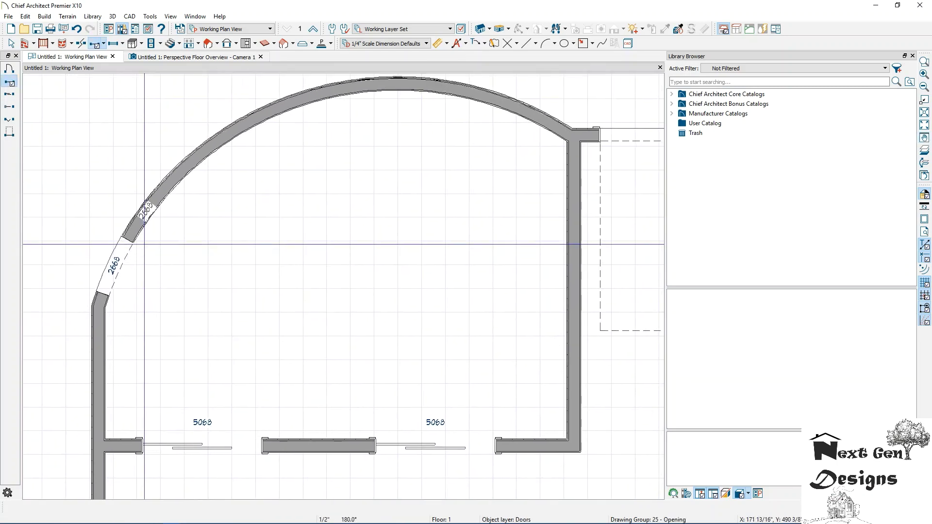
left_click(159, 207)
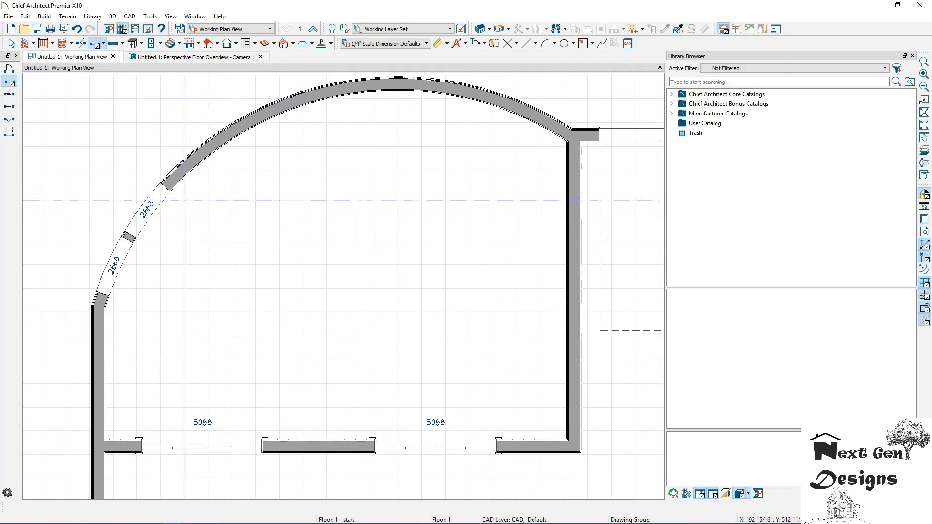
key("ctrl+z")
left_click(158, 202)
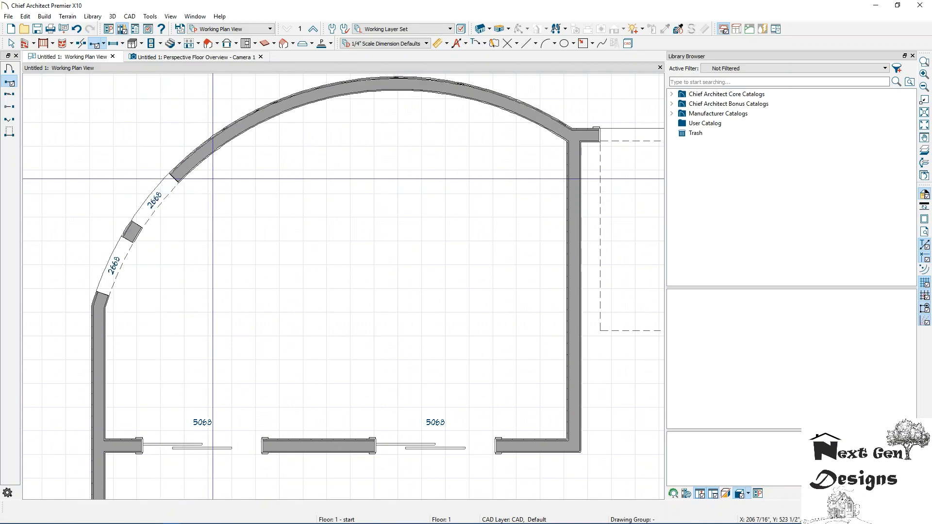
left_click(215, 144)
middle_click_drag(241, 150, 186, 187)
left_click(225, 157)
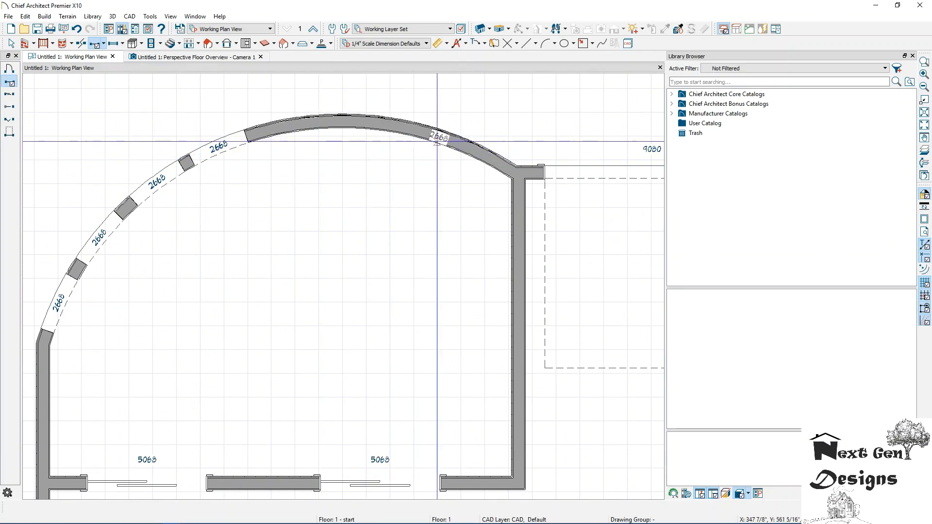
left_click(475, 150)
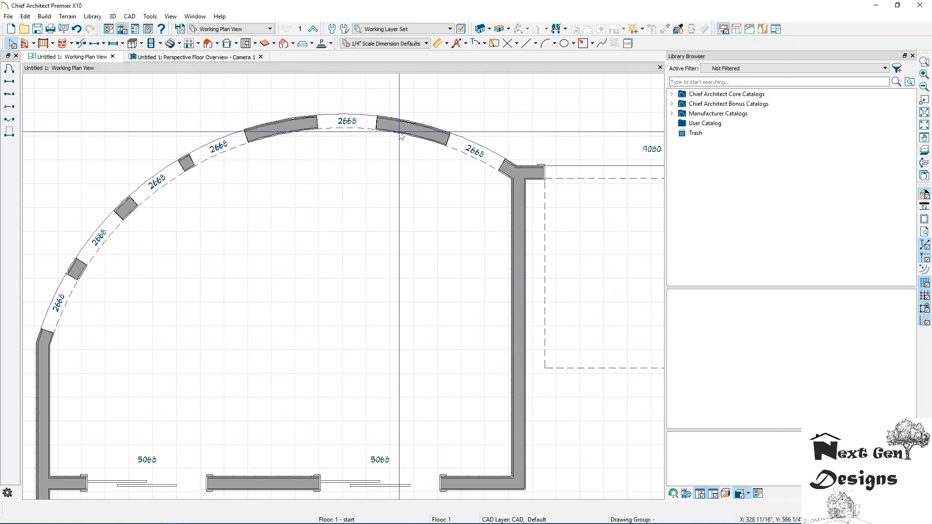
- Widen the curved-wall doorway nearest the garage to 3868 and the doorway at the top of the arc to 3668
left_click(440, 136)
left_click_drag(440, 136, 415, 129)
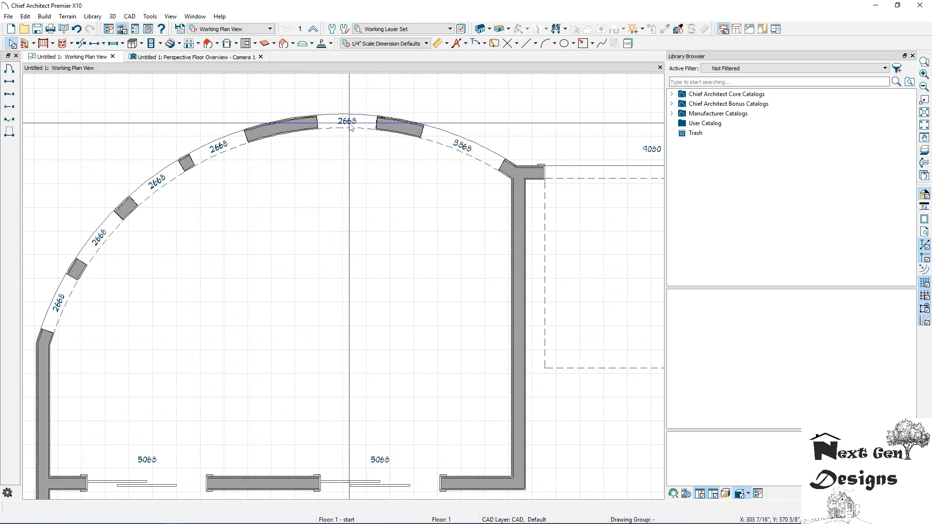
left_click(322, 122)
left_click_drag(316, 122, 284, 128)
key("Escape")
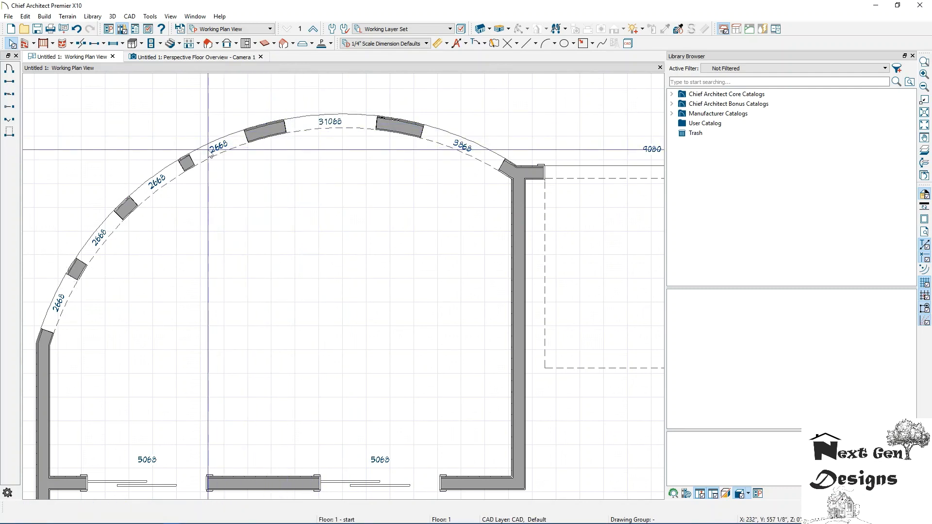
left_click(330, 127)
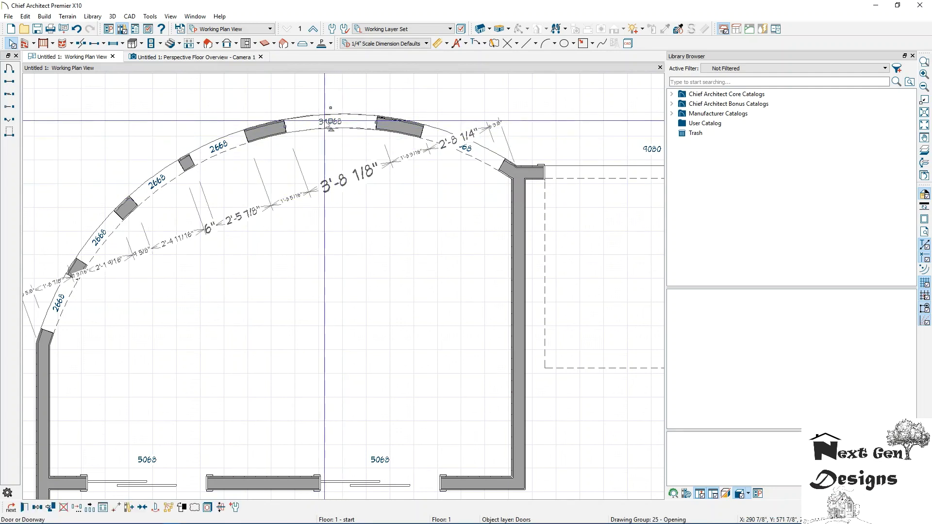
left_click_drag(286, 125, 293, 126)
key("Escape")
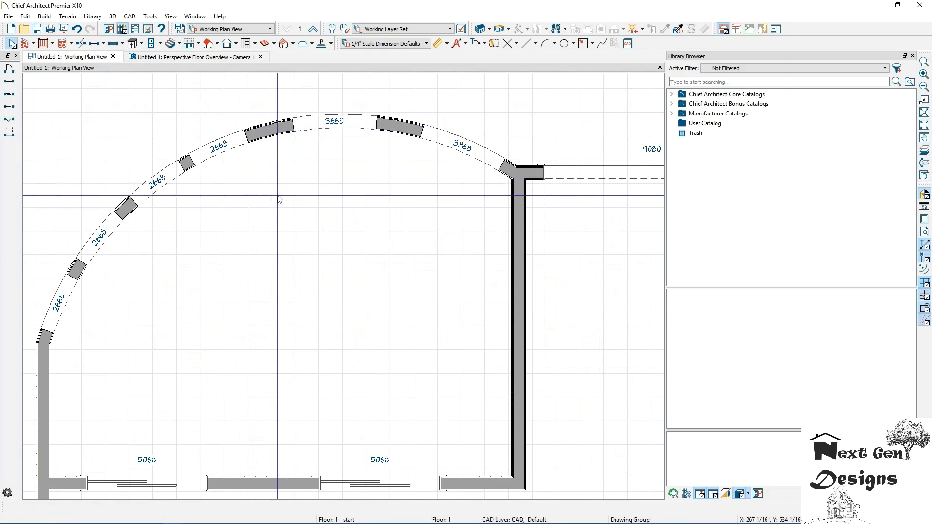
- Reduce the curved wall to five doorways and resize the one next to the top doorway to 3668
left_click(161, 179)
mouse_move(160, 179)
left_mouse_down()
mouse_move(190, 160)
mouse_move(154, 181)
mouse_move(166, 177)
left_mouse_up()
middle_click_drag(89, 174, 136, 139)
left_click(153, 195)
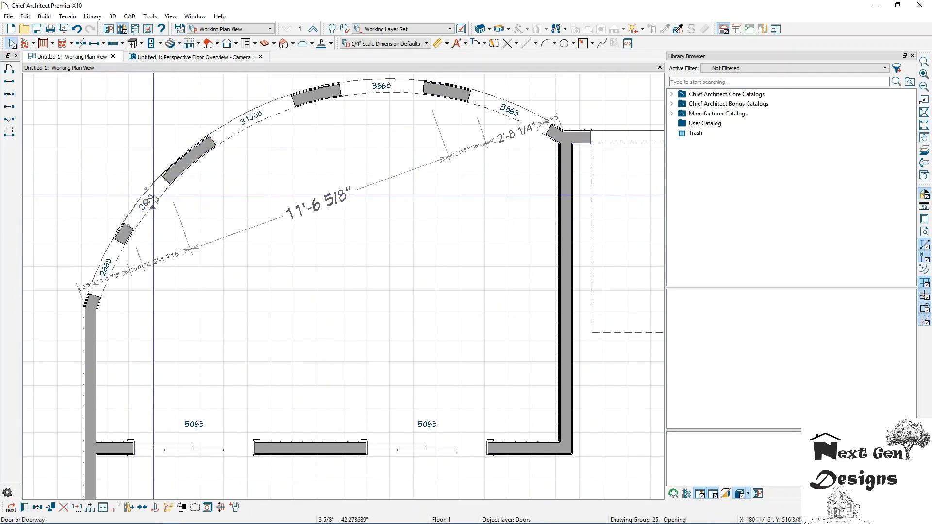
left_click_drag(153, 195, 221, 136)
left_click(203, 135)
middle_click_drag(160, 141, 197, 105)
- Remove one more doorway from the arc's lower end and leave a 3668 doorway beside the straight side wall
left_click(186, 162)
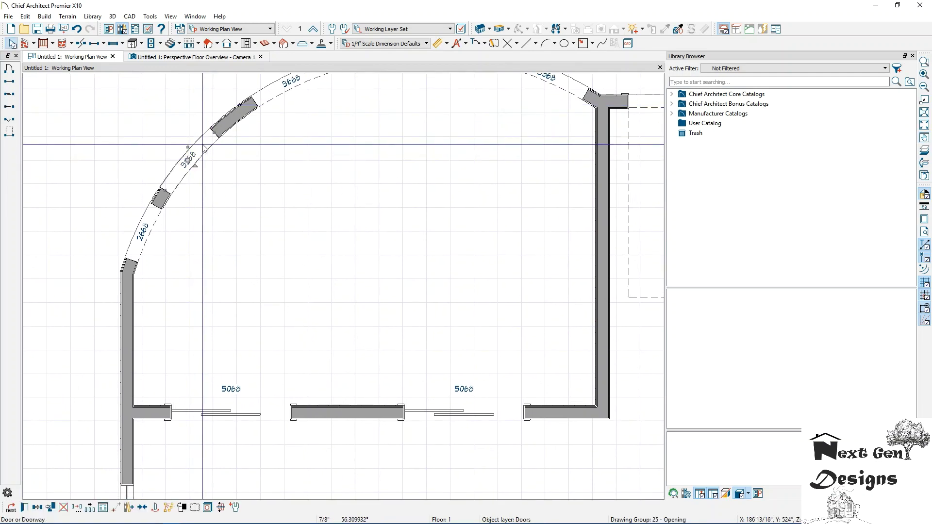
left_click_drag(213, 130, 219, 128)
left_click(149, 220)
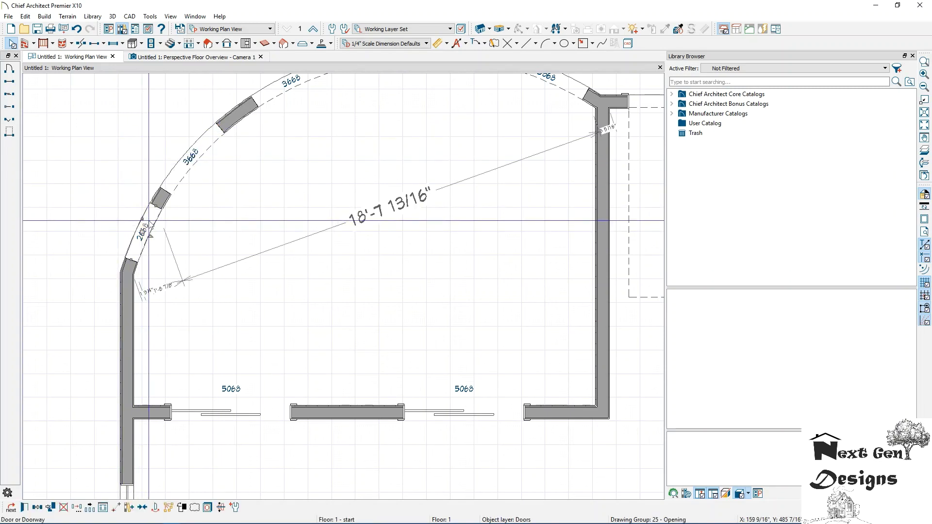
mouse_move(148, 220)
left_mouse_down()
mouse_move(171, 199)
mouse_move(183, 161)
mouse_move(152, 219)
left_mouse_up()
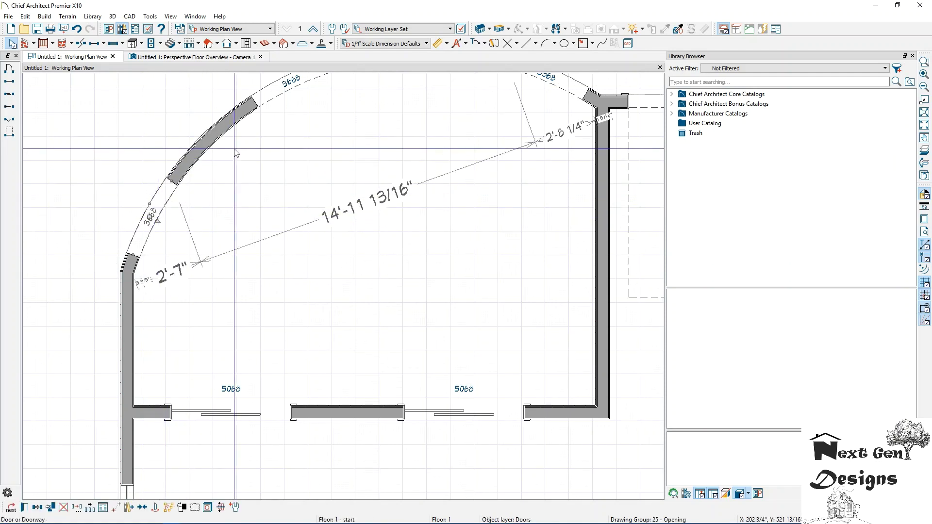
- Slide the two middle 3668 doorways along the curved wall toward the straight side wall to even out their spacing
middle_click_drag(231, 154, 206, 213)
left_click(262, 147)
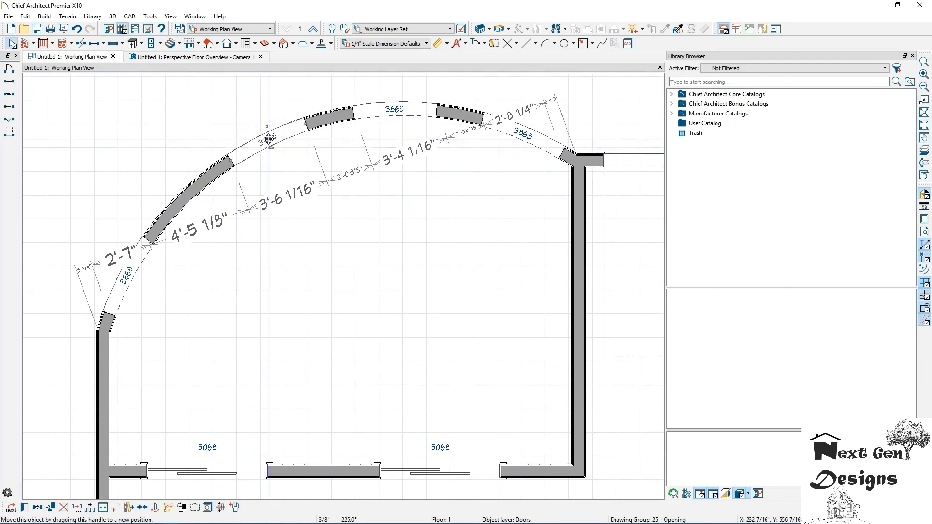
left_click_drag(268, 140, 197, 186)
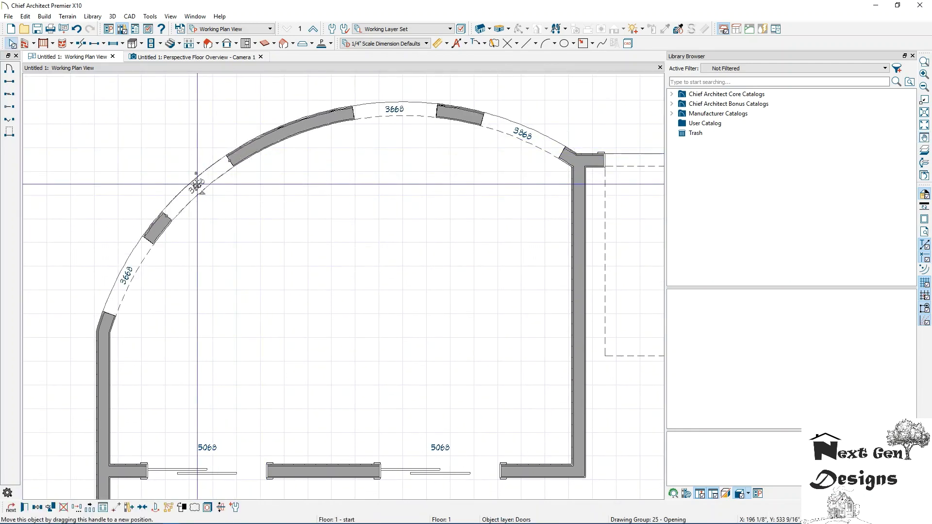
left_click(394, 110)
left_click_drag(394, 109, 291, 131)
left_click(298, 127)
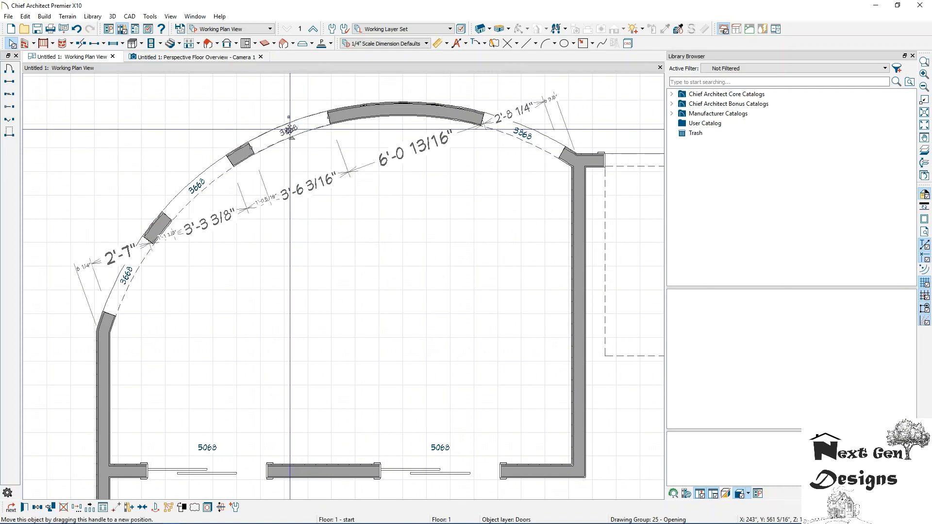
- Place a doorway at the top of the curved wall and widen it to 3468
left_click(11, 83)
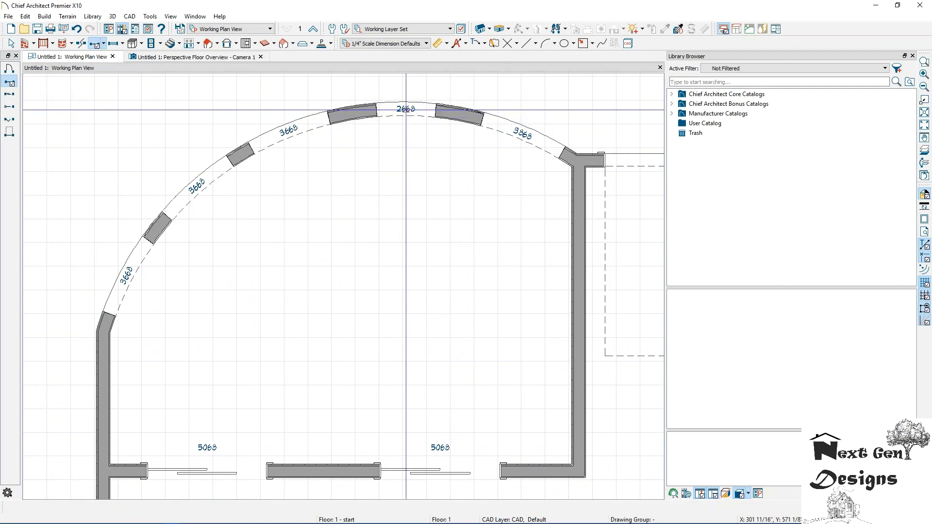
key("space")
left_click(408, 109)
left_click_drag(377, 110, 359, 112)
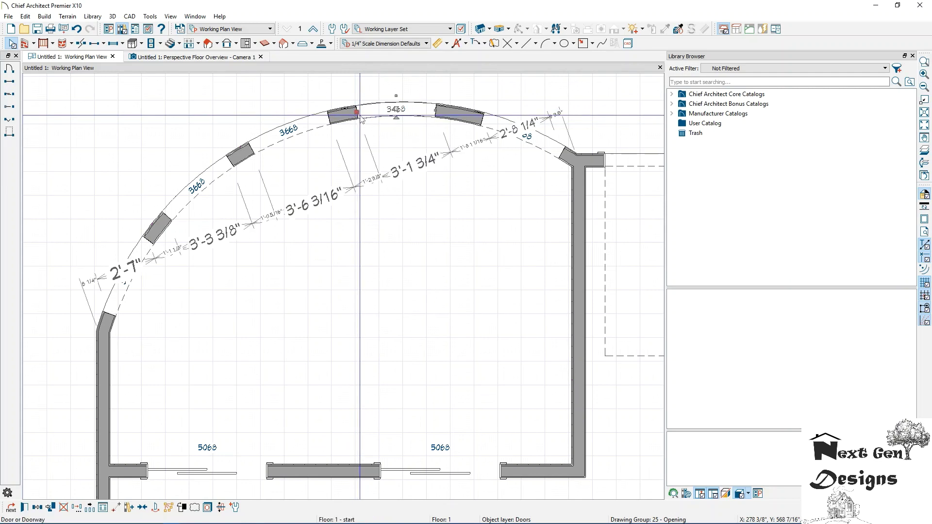
left_click(440, 110)
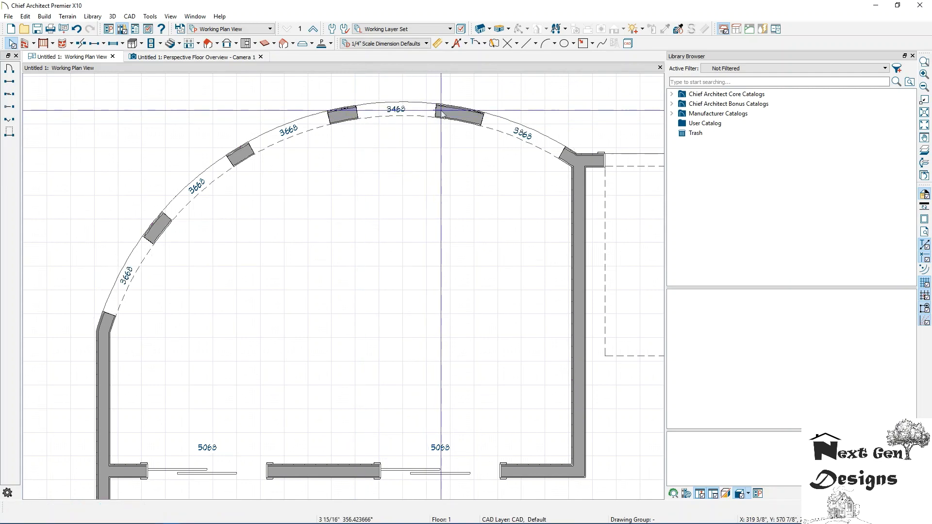
- Adjust the garage-side edge of the curve's top doorway until the doorway is 3668
left_click(423, 110)
left_click(433, 112)
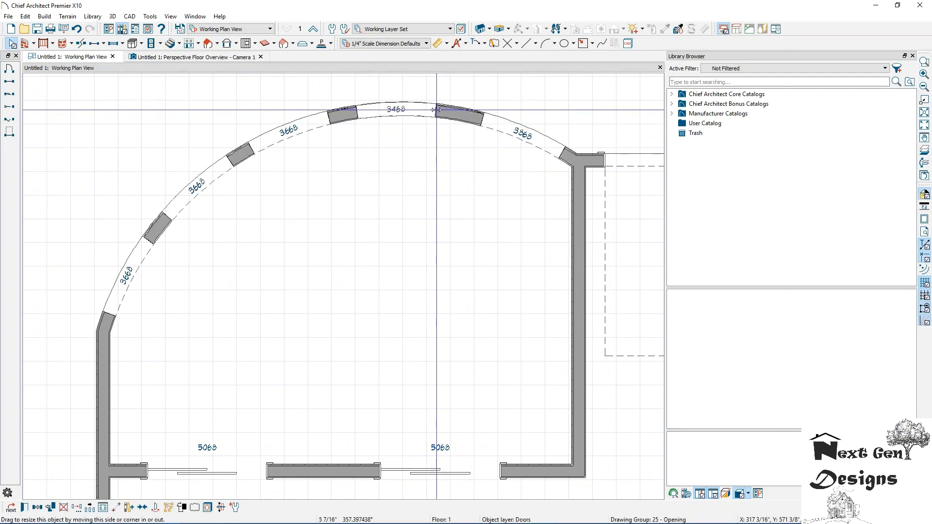
left_click_drag(449, 113, 445, 111)
key("Escape")
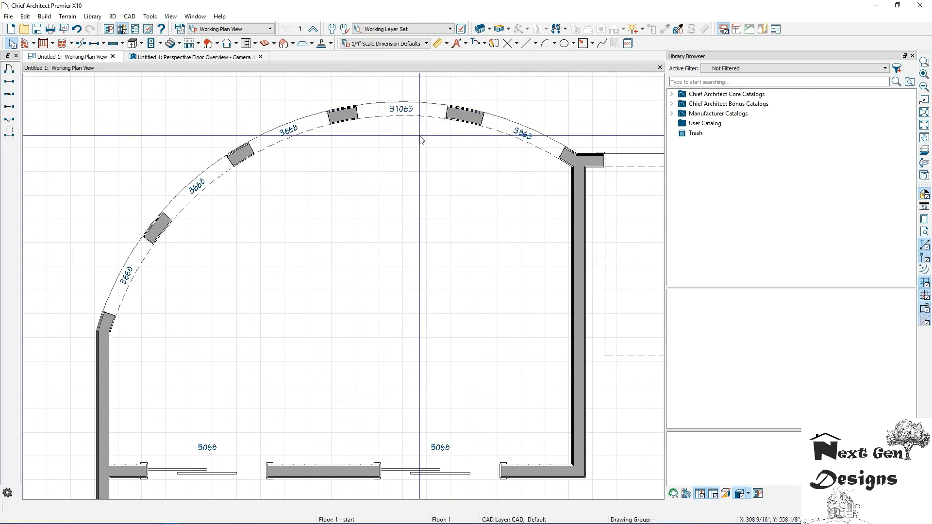
left_click(440, 113)
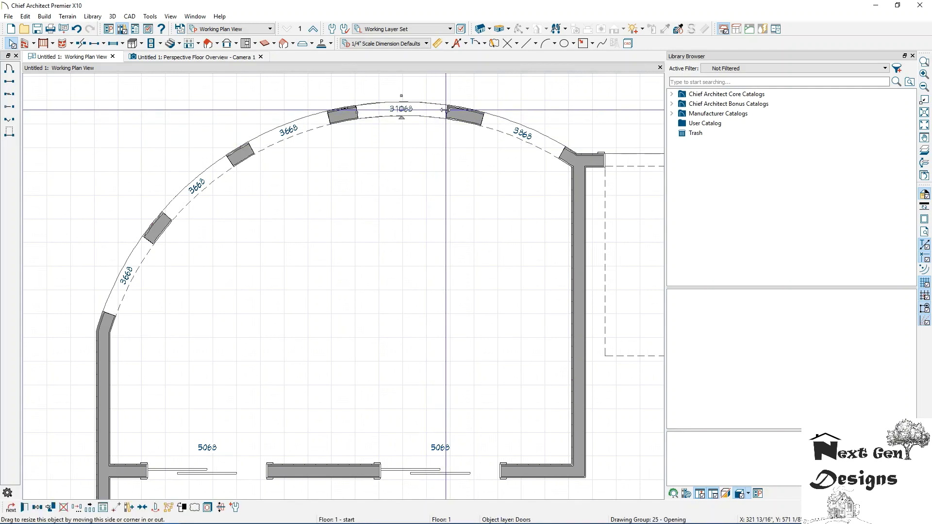
left_click_drag(445, 111, 407, 109)
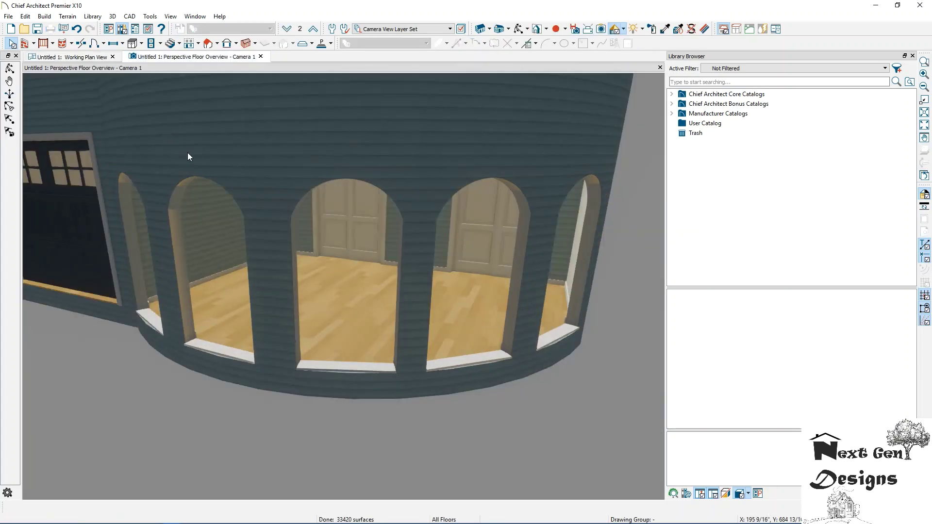
- Inspect the arched openings and the stairwell side of the house in the perspective view, and return to the plan
scroll(187, 153, "down", 4)
left_click_drag(69, 127, 331, 199)
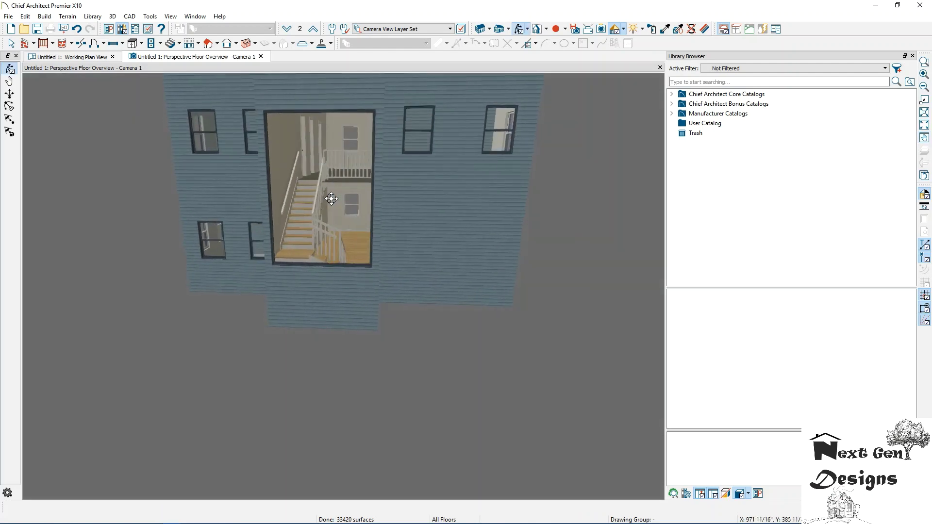
left_click(57, 59)
scroll(272, 233, "down", 5)
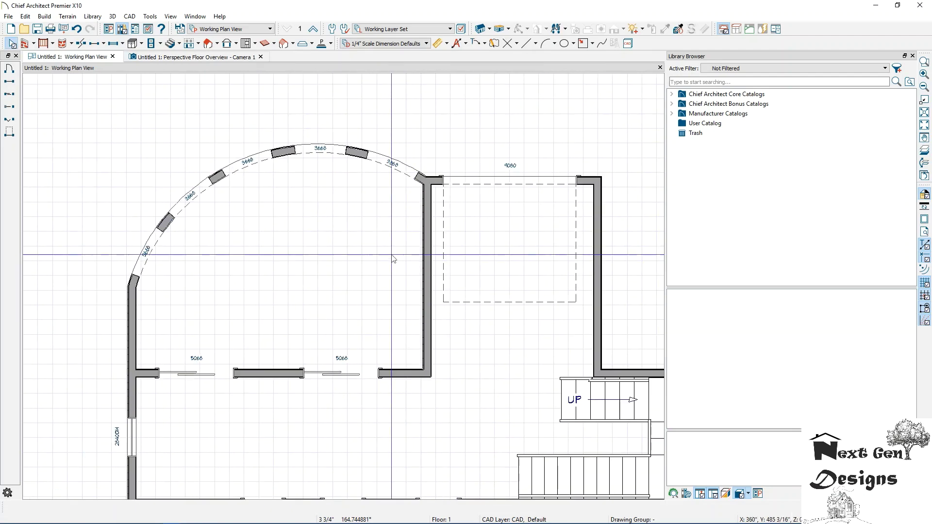
scroll(393, 259, "down", 1)
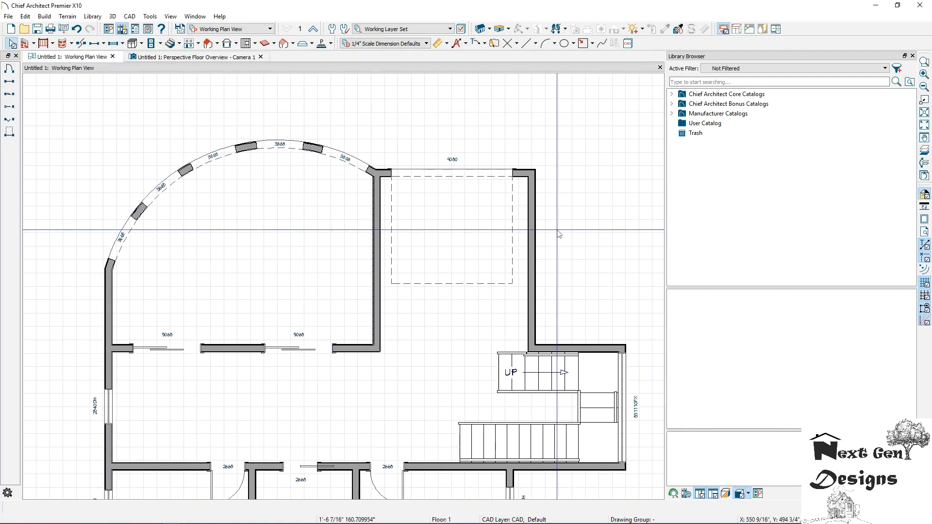
- Change the wall type of the garage's outer side wall, above the stairs in the plan, to Glass Block
left_click(533, 223)
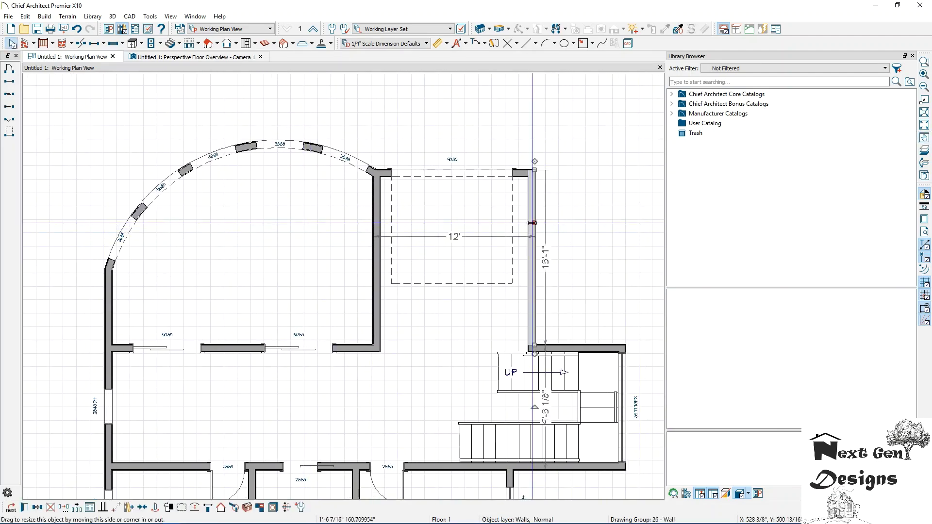
double_click(532, 223)
left_click(264, 175)
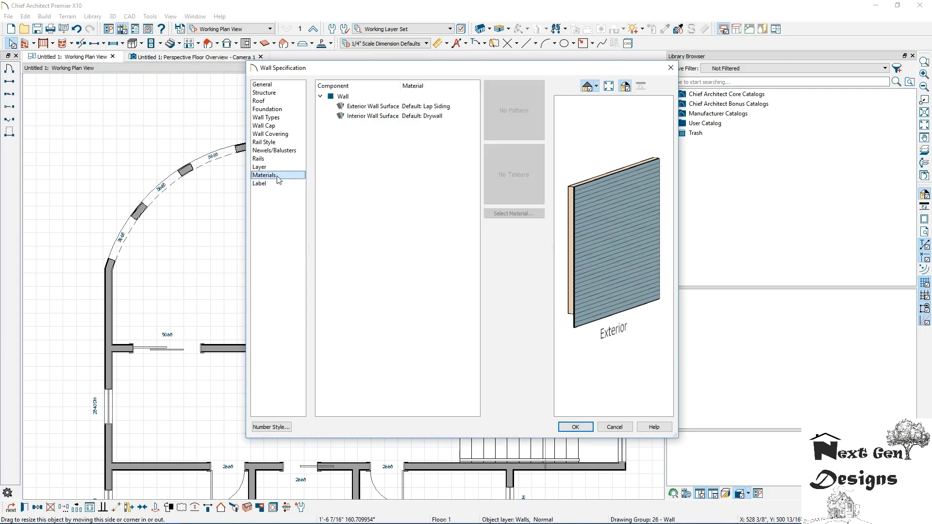
left_click(406, 119)
left_click(408, 107)
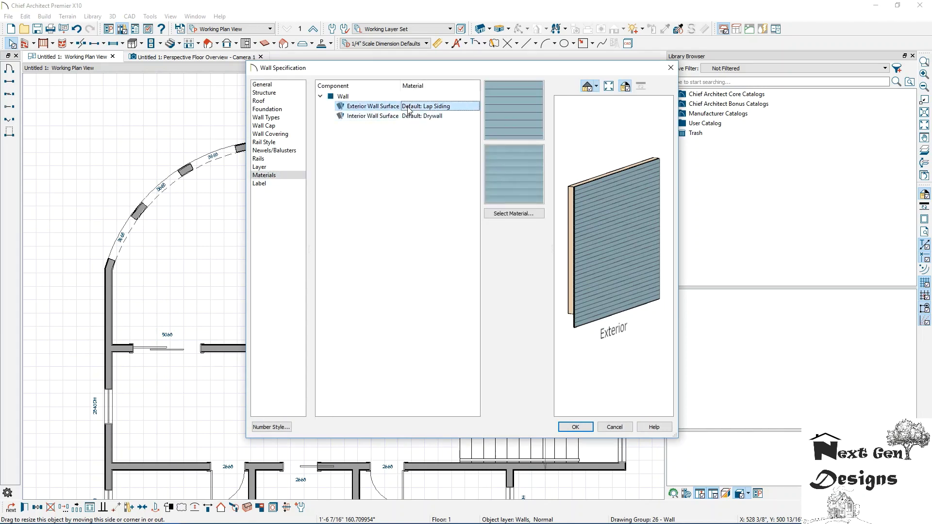
left_click(286, 119)
left_click(421, 96)
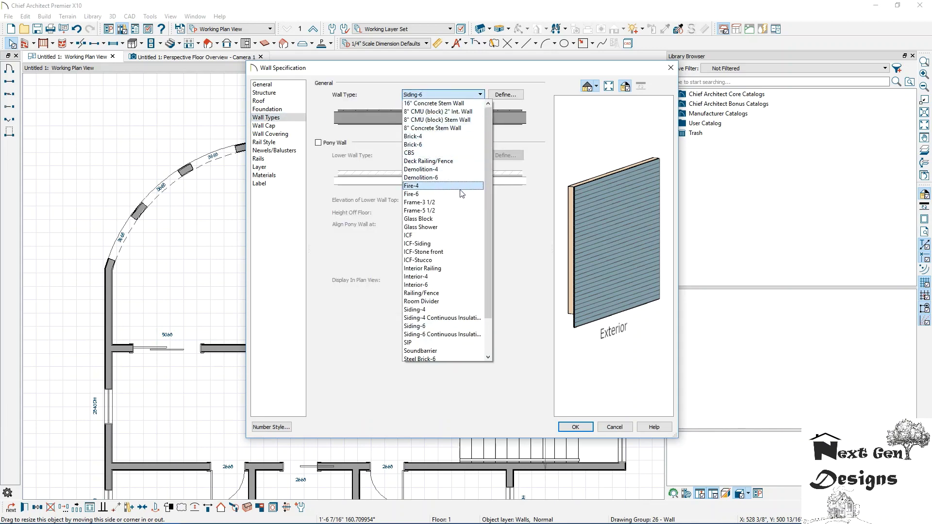
left_click(459, 219)
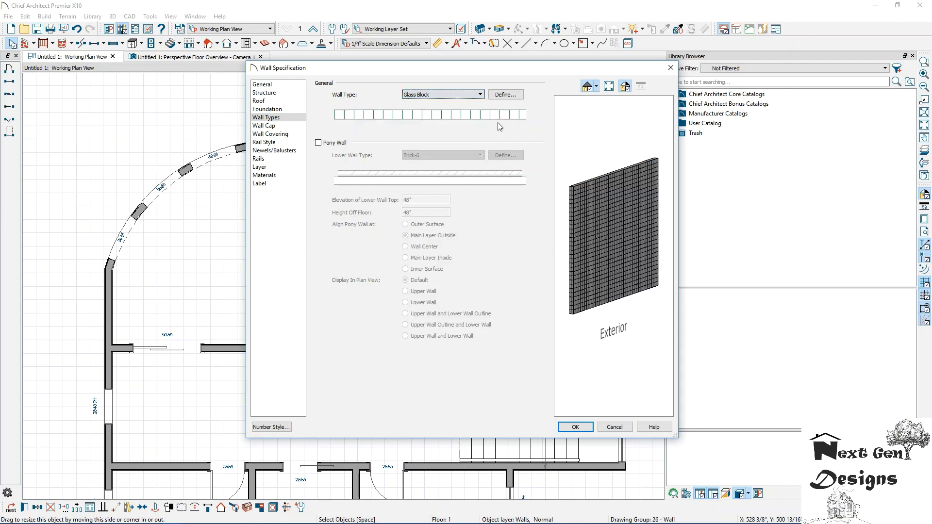
left_click(575, 427)
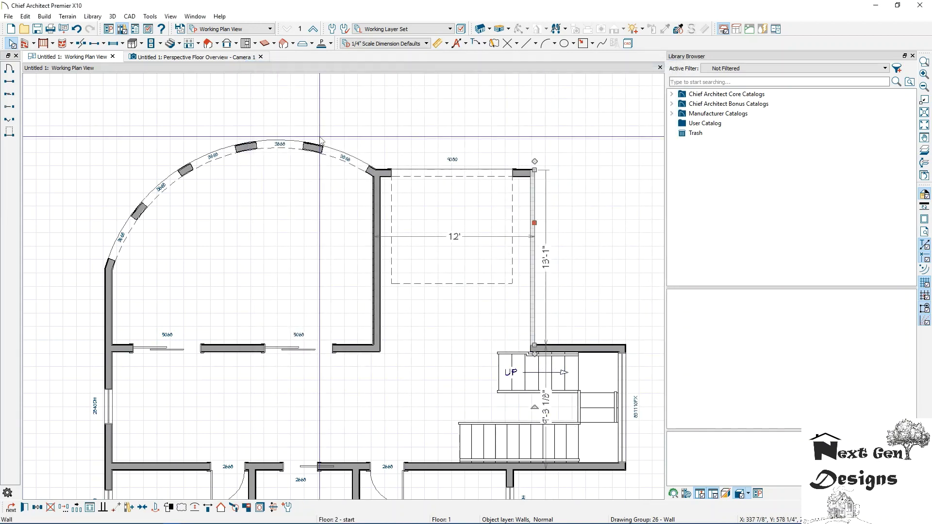
- Examine the garage's glass block wall from outside in the perspective view
left_click(185, 57)
scroll(436, 243, "up", 5)
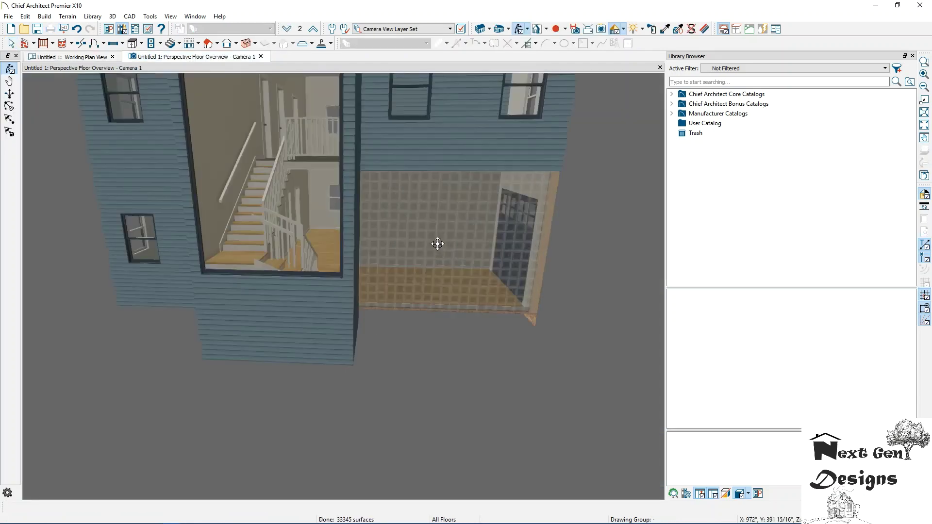
mouse_move(469, 219)
left_mouse_down()
mouse_move(350, 202)
mouse_move(466, 207)
left_mouse_up()
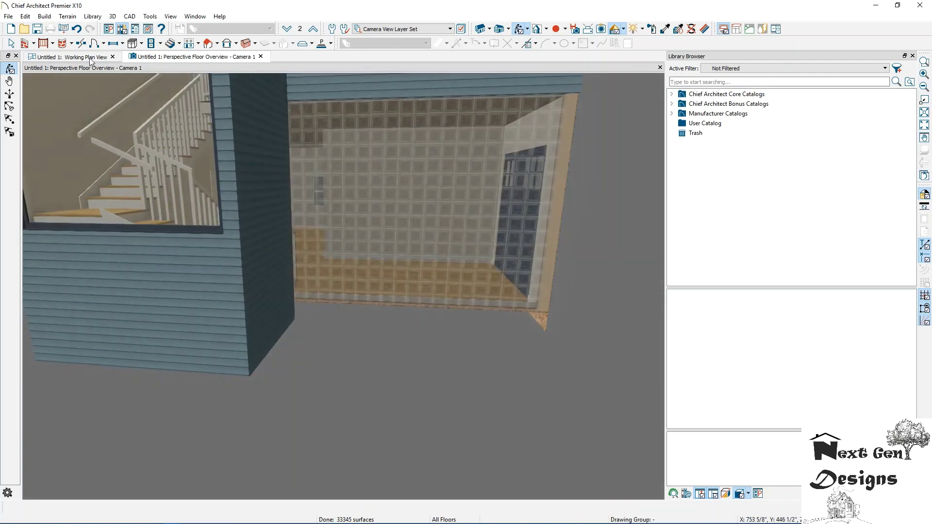
- Change the wall type of the garage's outer side wall in the plan to ICF-Stone front, trying Stucco-4 before it
left_click(48, 59)
left_click(533, 276)
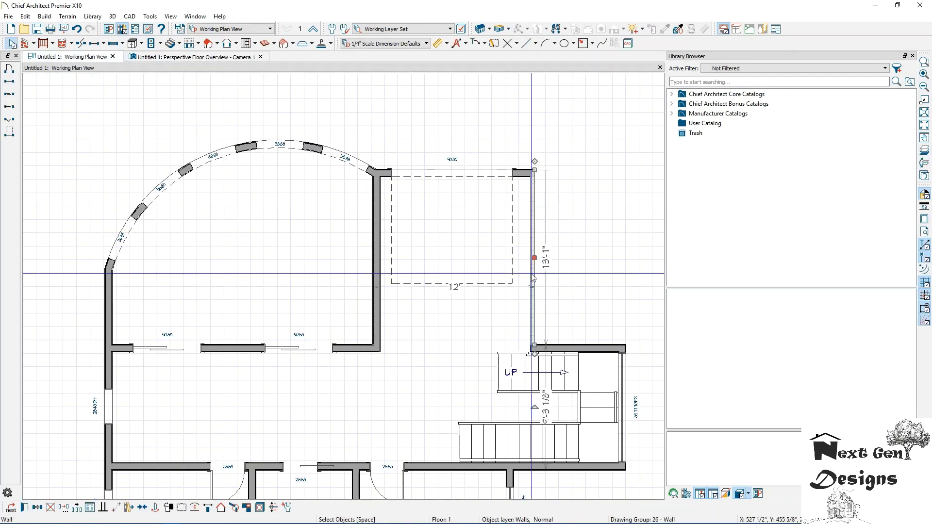
double_click(533, 277)
left_click(265, 118)
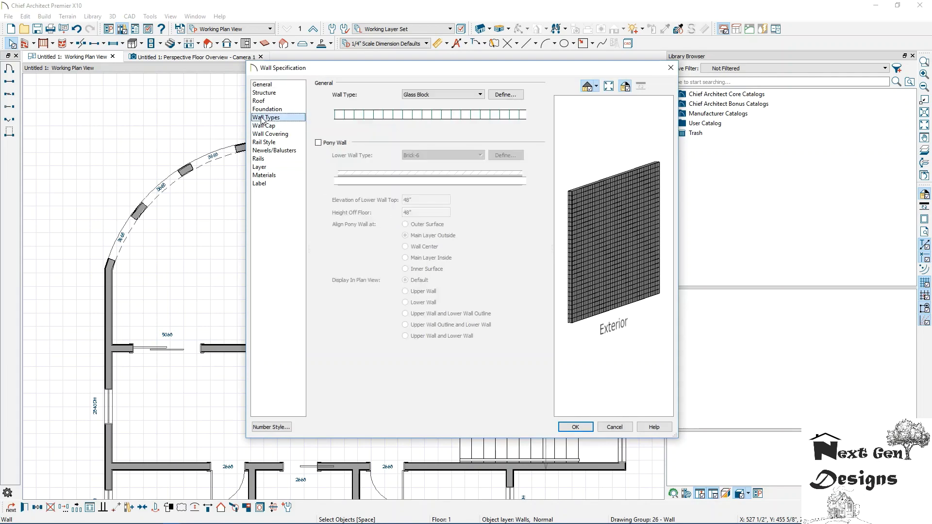
left_click(479, 94)
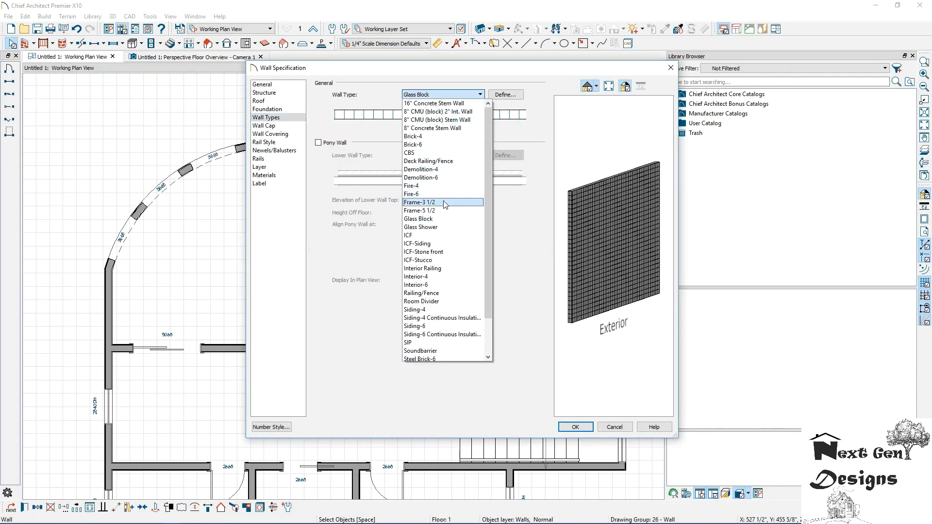
scroll(443, 182, "down", 2)
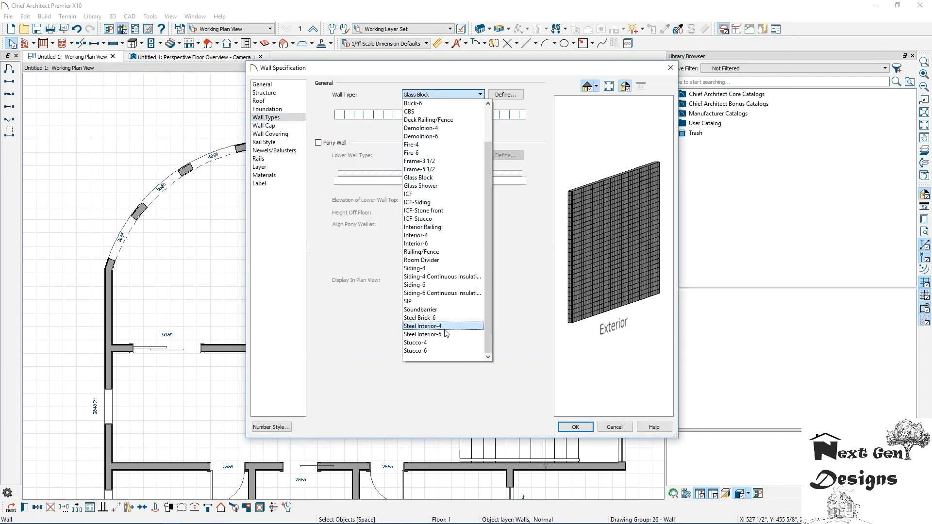
left_click(432, 342)
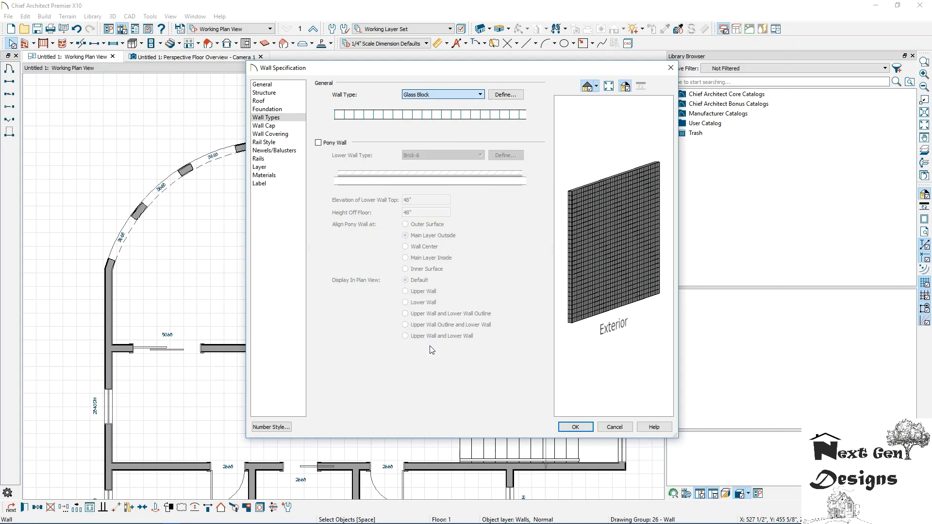
left_click(480, 94)
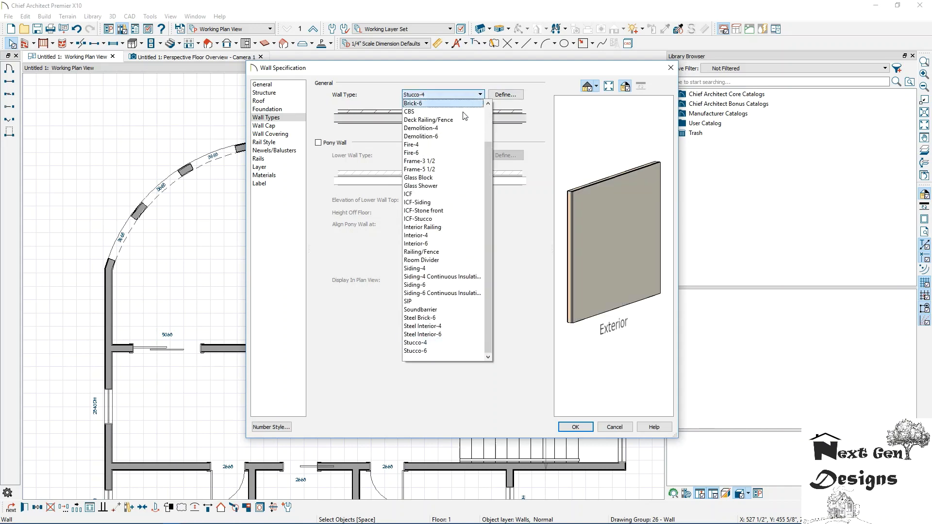
left_click(459, 210)
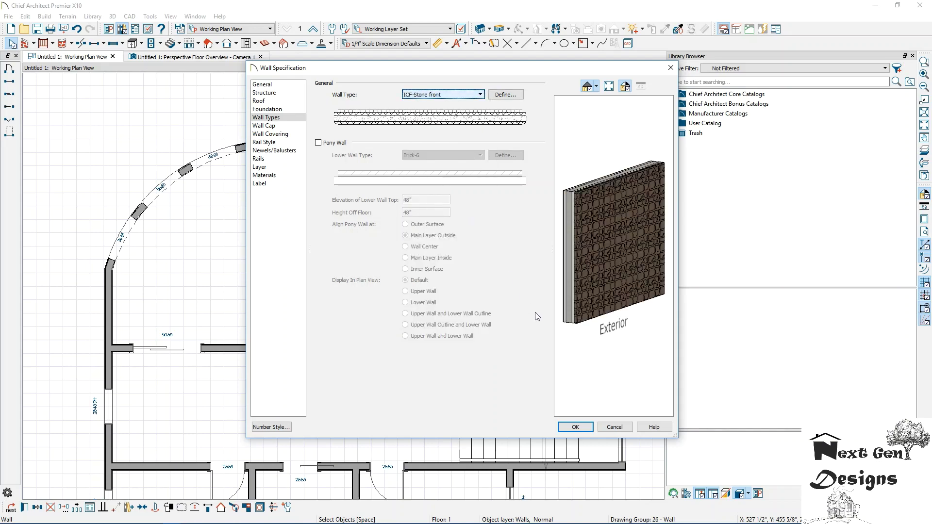
left_click(574, 427)
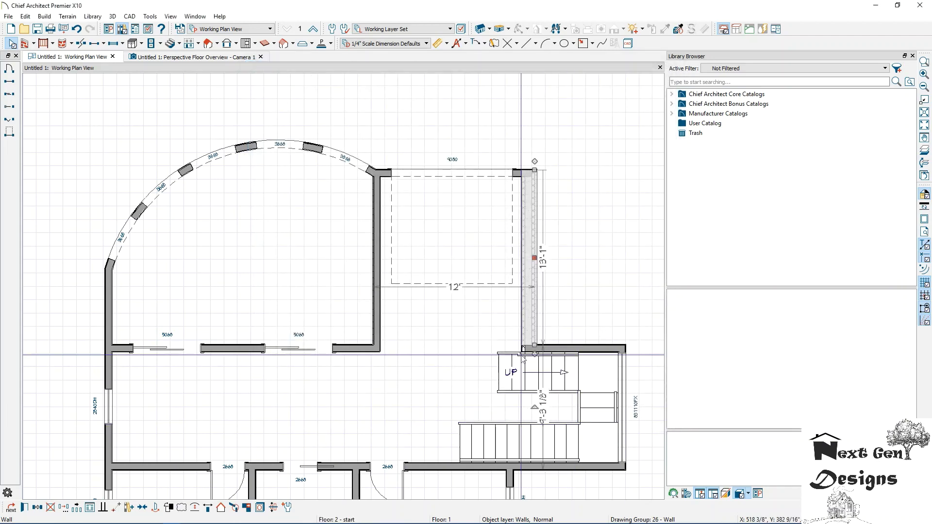
- Examine the garage's stone-front wall from outside in the perspective view, and return to the plan
left_click(187, 57)
left_click_drag(488, 202, 257, 241)
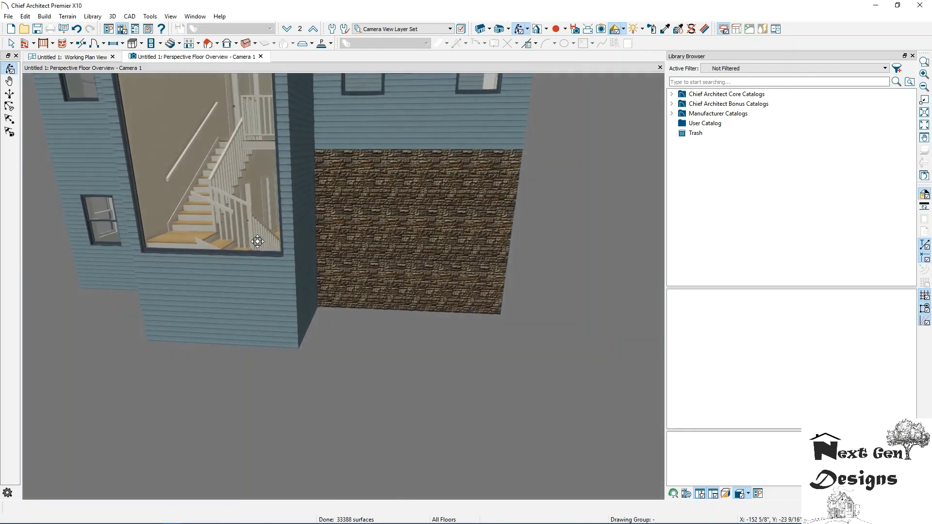
left_click(70, 57)
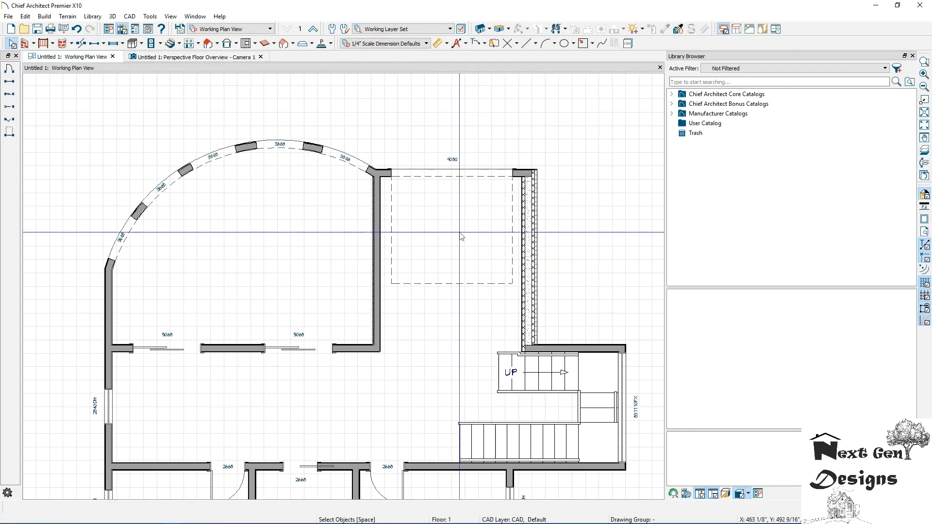
- Change the wall type of the garage's outer side wall to 16" Concrete Stem Wall
left_click(528, 193)
double_click(523, 170)
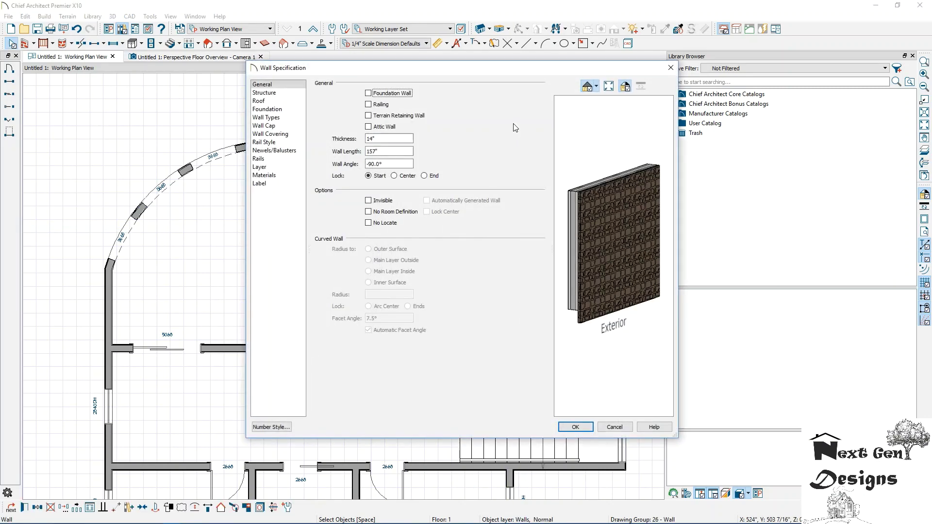
left_click(266, 118)
left_click(416, 95)
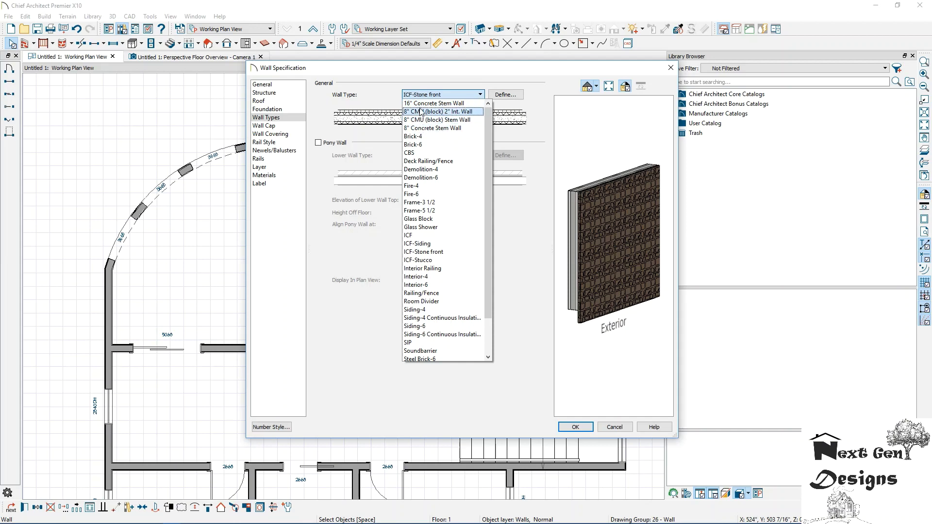
left_click(421, 103)
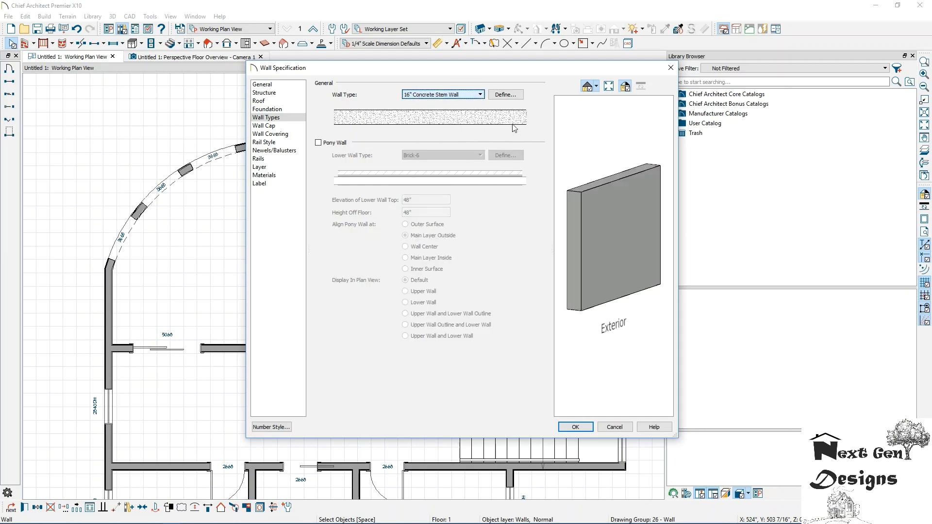
left_click(574, 428)
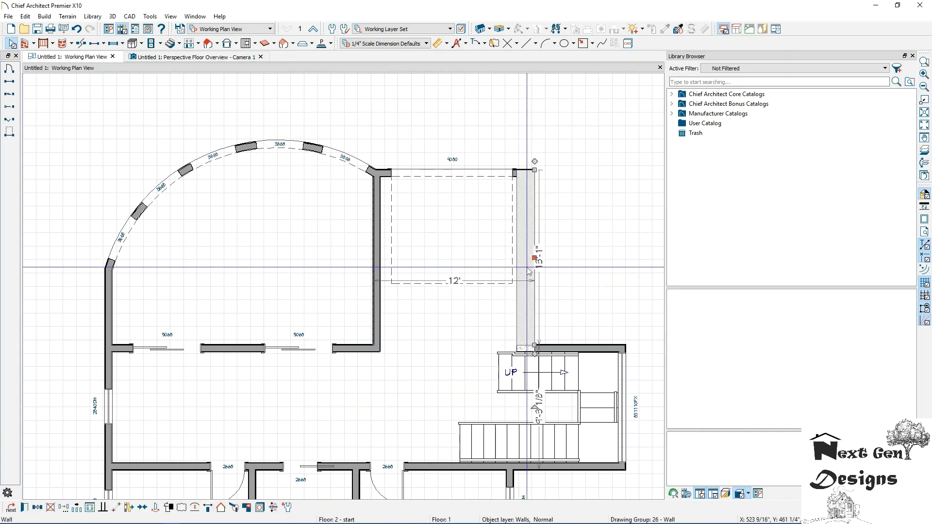
- Set the wall type of the garage's outer side wall to Siding-6 after trying 8" CMU (block) 2" Int. Wall, and deselect the wall
double_click(530, 272)
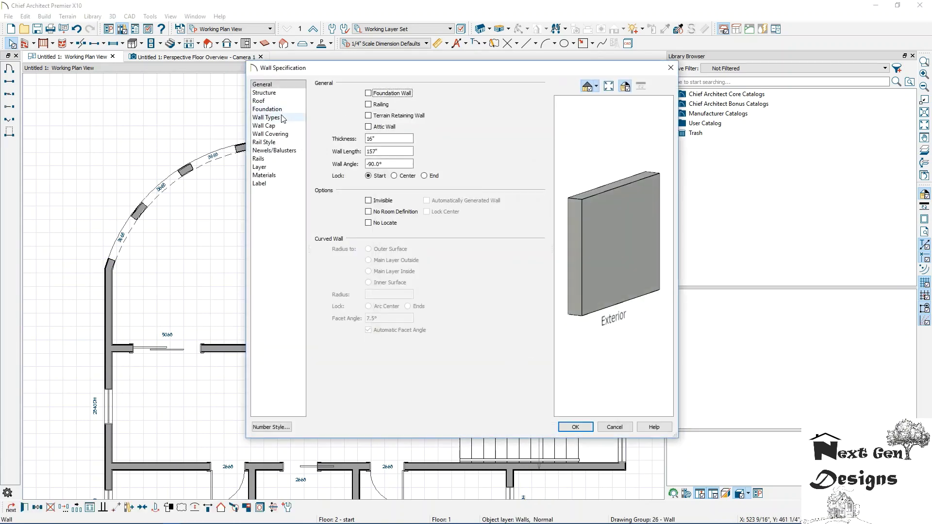
left_click(267, 117)
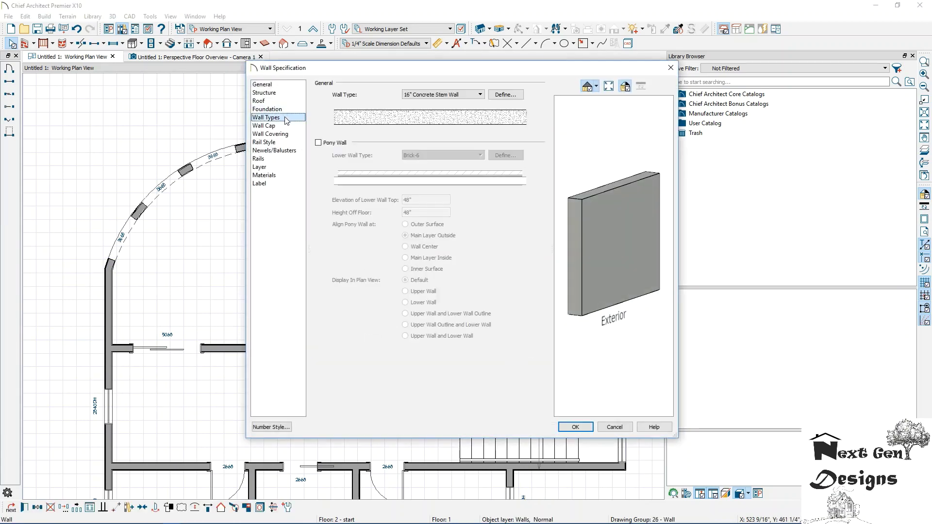
left_click(480, 95)
scroll(446, 161, "down", 2)
scroll(446, 160, "up", 2)
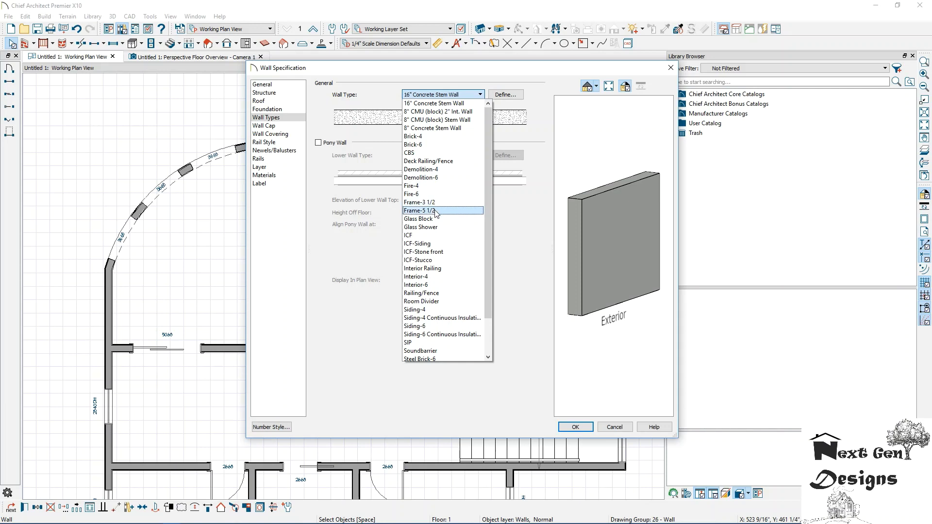
left_click(425, 112)
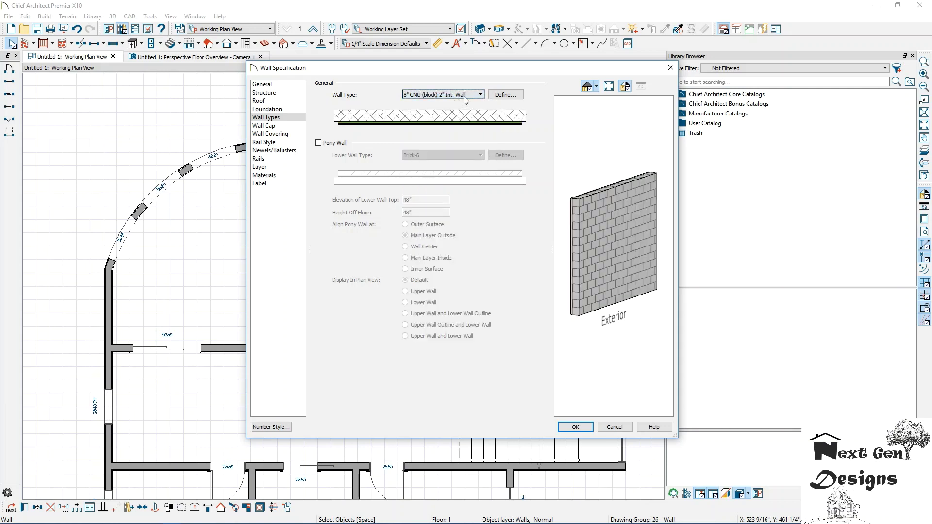
left_click(480, 95)
scroll(437, 196, "down", 2)
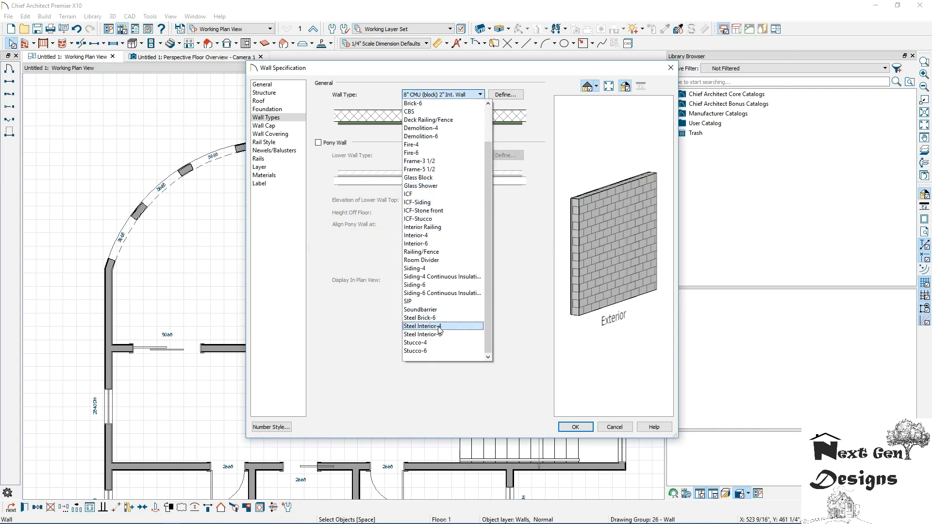
key("Escape")
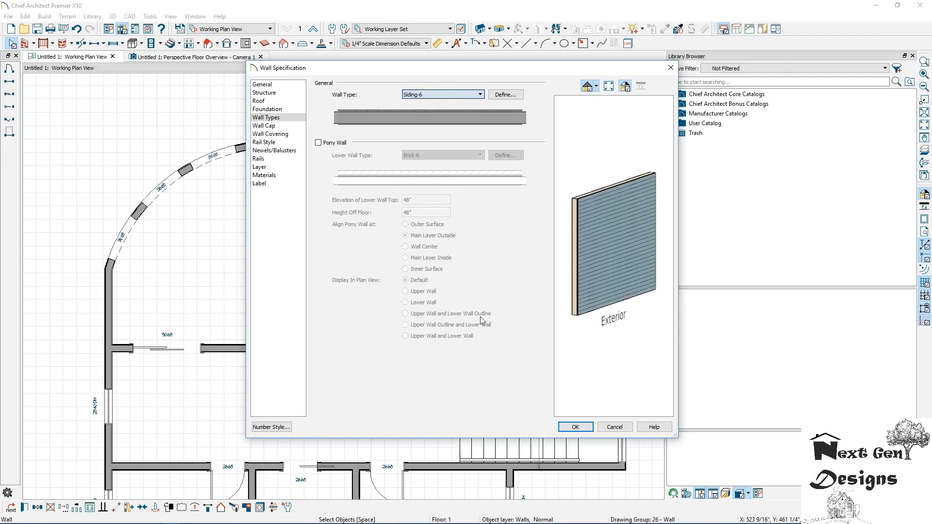
left_click(570, 427)
left_click(586, 271)
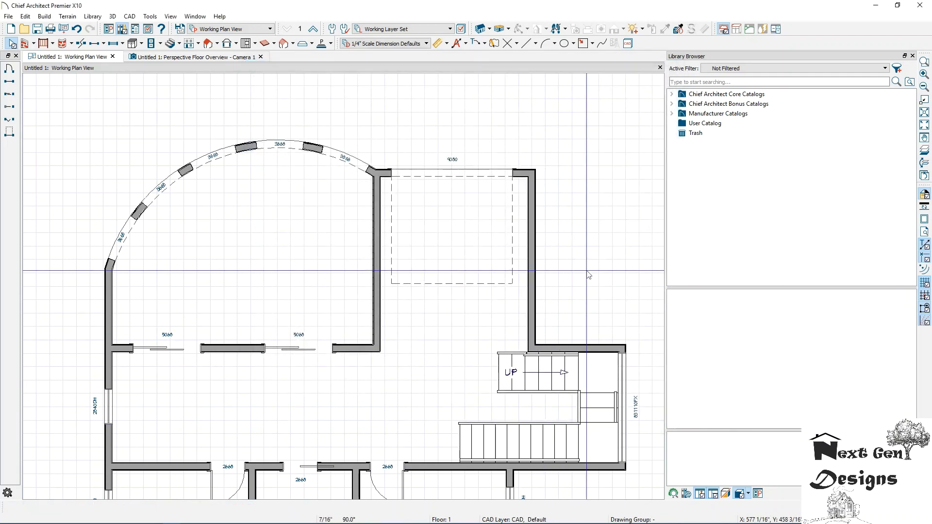
- Inspect the garage's siding wall and the whole house from outside in the perspective view, and return to the plan
left_click(204, 60)
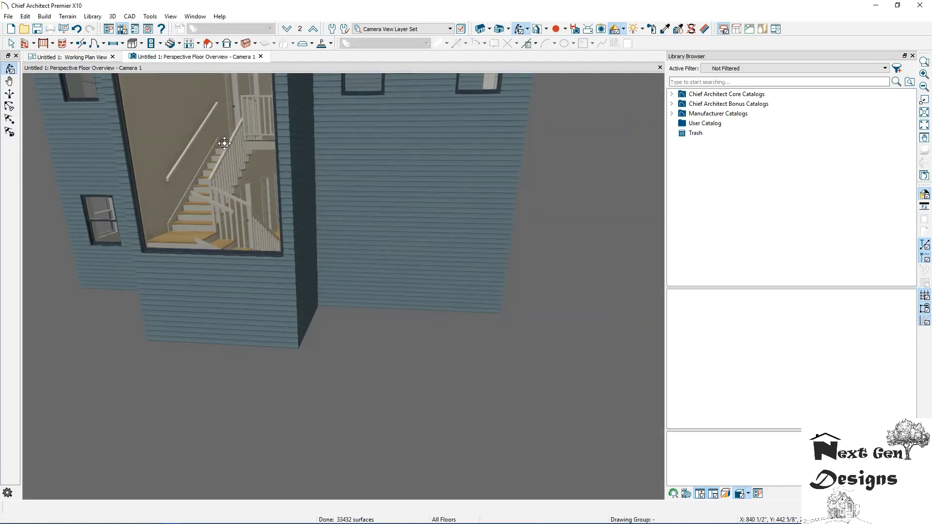
scroll(151, 156, "down", 5)
left_click_drag(151, 157, 220, 170)
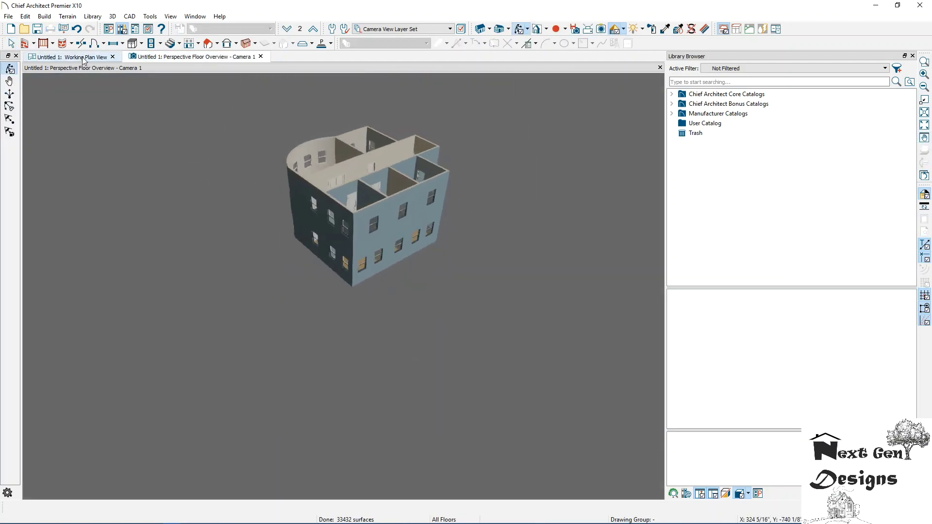
left_click(83, 58)
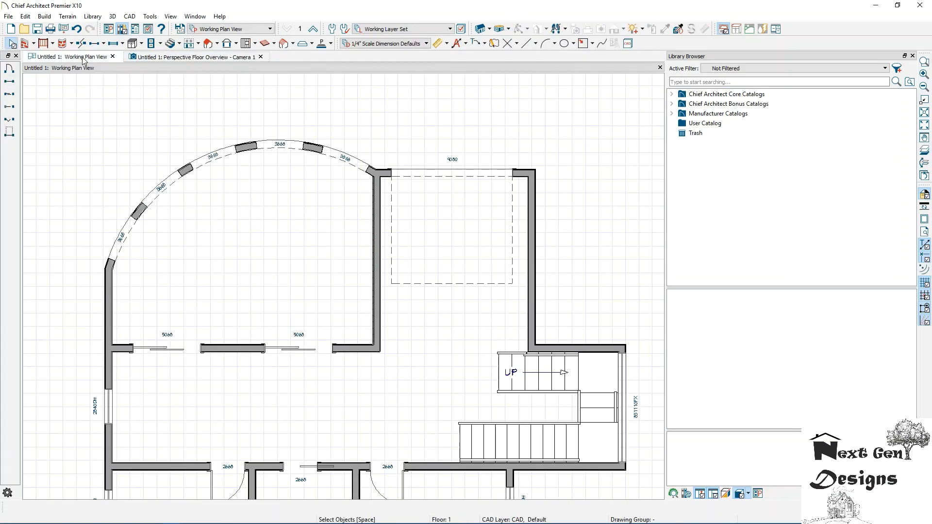
- Start building the roof for the house and enable Build Roof Planes
left_click(217, 44)
left_click(237, 56)
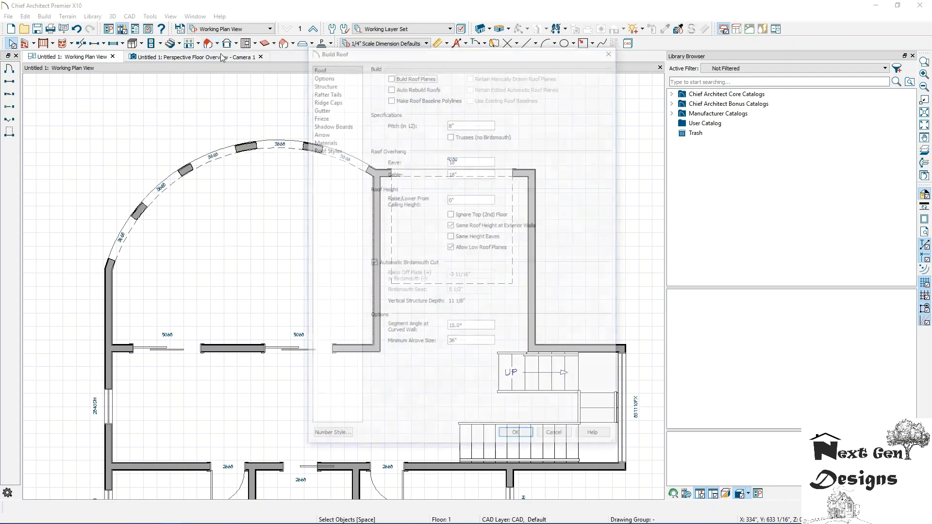
left_click(390, 76)
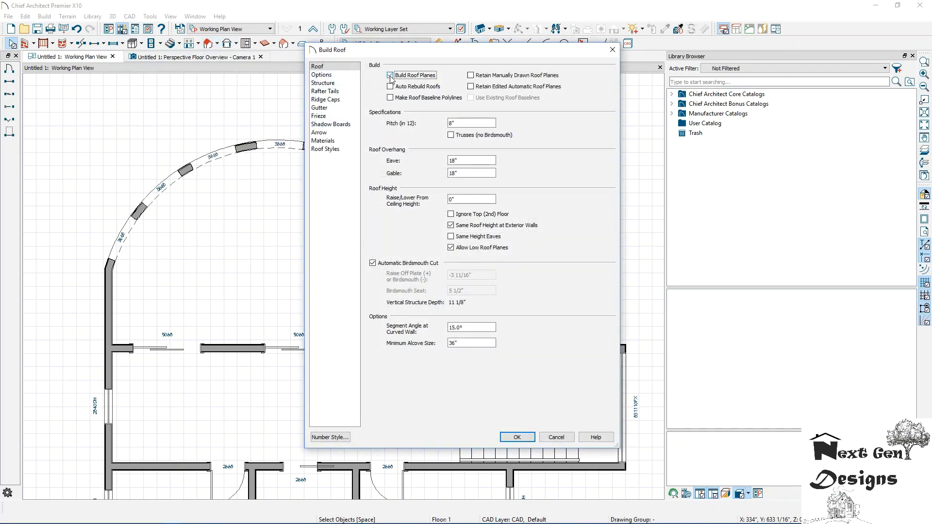
- Enable Automatically Build Roof Framing in the roof structure settings and set the rafter spacing to 600 mm on center
left_click(325, 84)
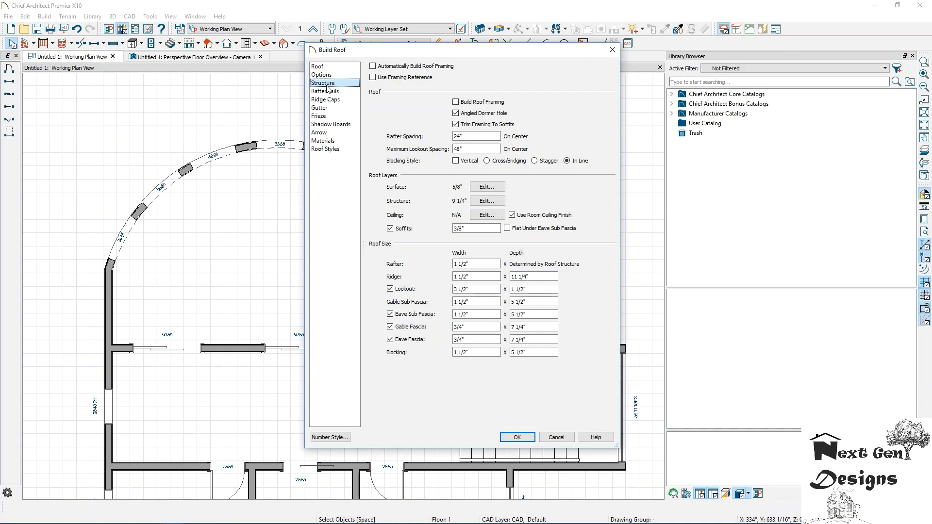
left_click(376, 69)
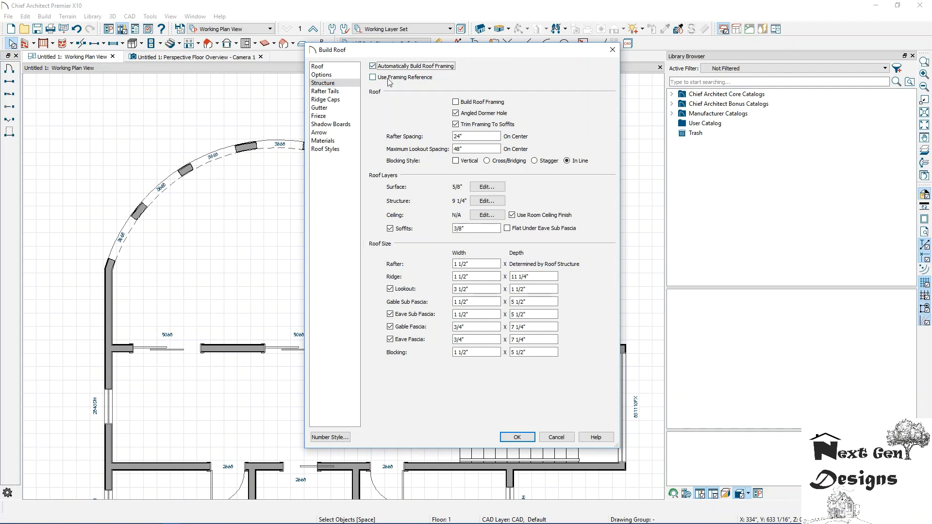
left_click(460, 137)
key("BackSpace")
key("BackSpace")
key("BackSpace")
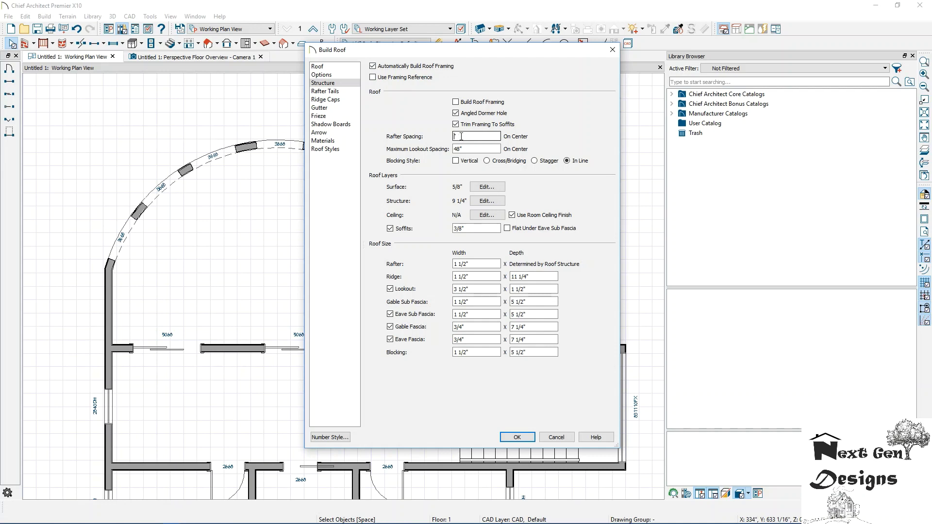
type("600mm")
left_click(468, 145)
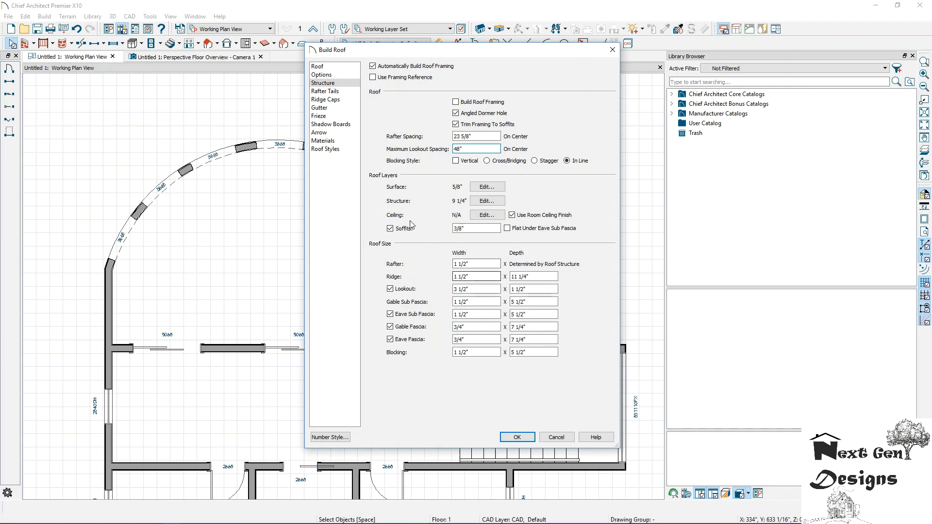
- Start adding a rafter tail molding for the roof and open the Rafter Tails profiles in the Chief Architect Core Catalogs
left_click(342, 92)
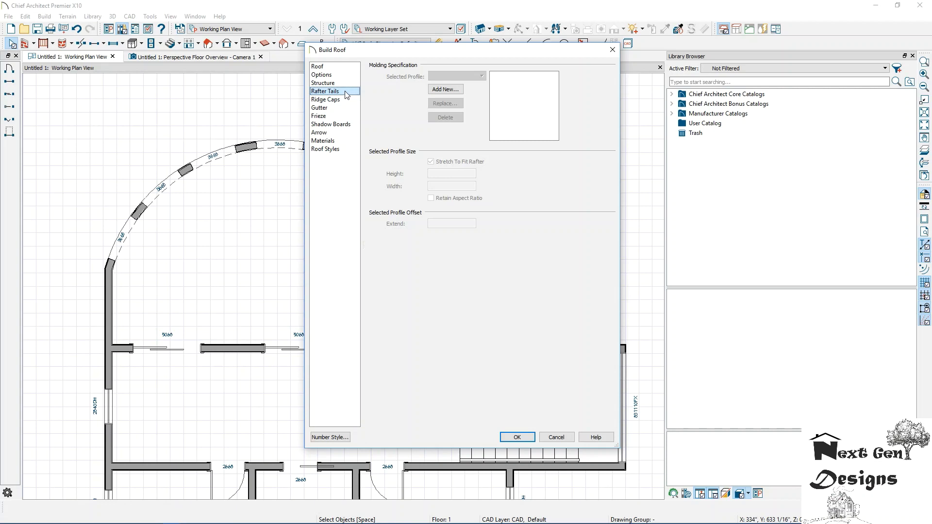
left_click(439, 90)
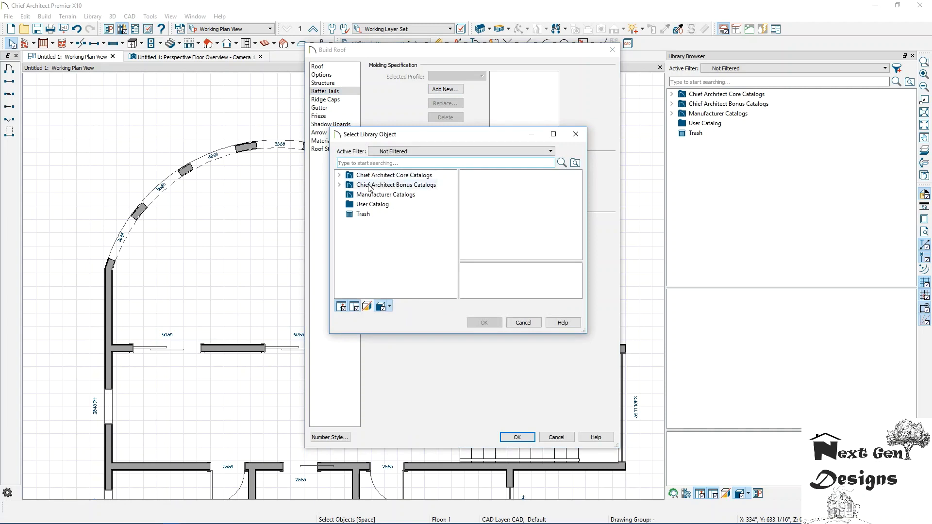
left_click(339, 175)
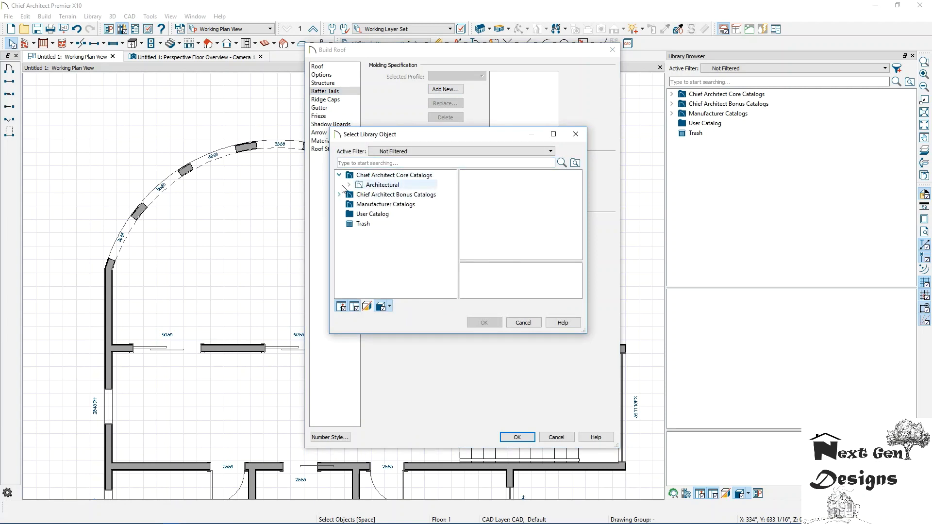
left_click(349, 184)
left_click(359, 195)
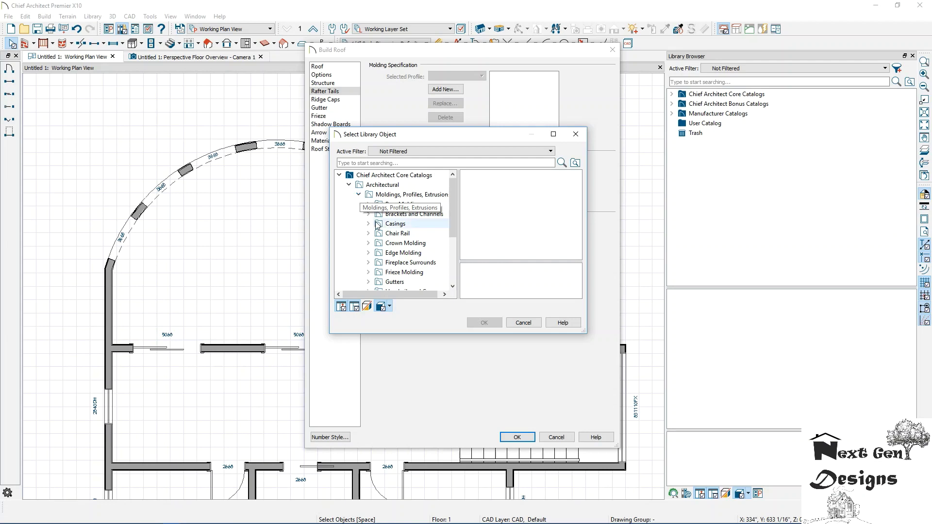
scroll(370, 215, "down", 3)
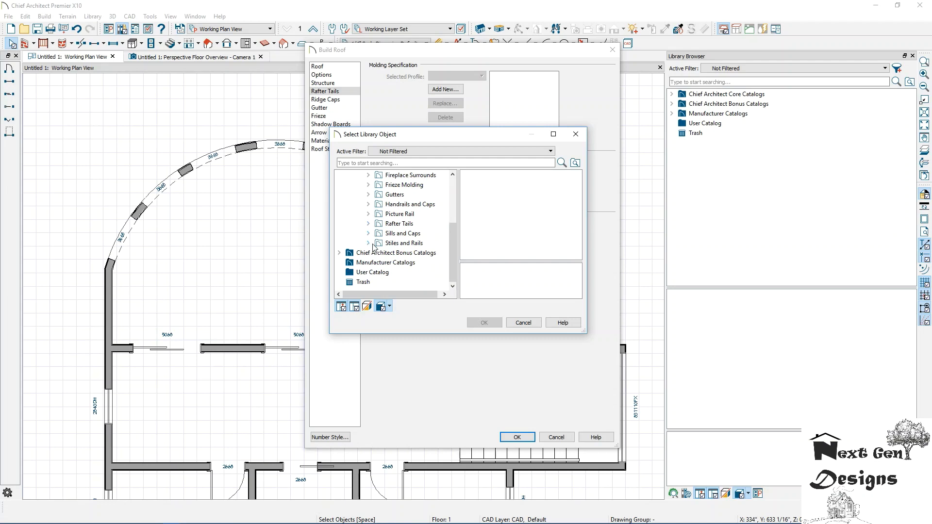
left_click(370, 224)
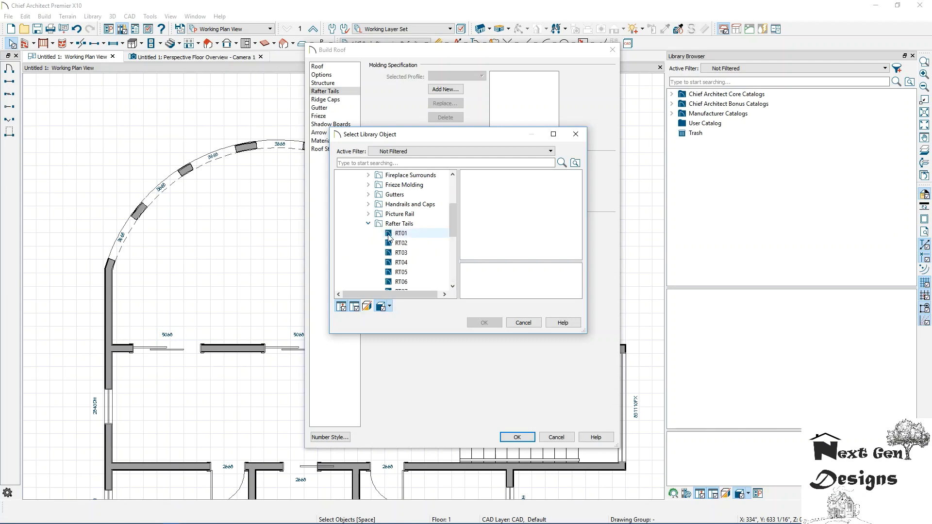
- Compare the available rafter tail profiles and assign RT14 to the roof's rafter tails
left_click(400, 233)
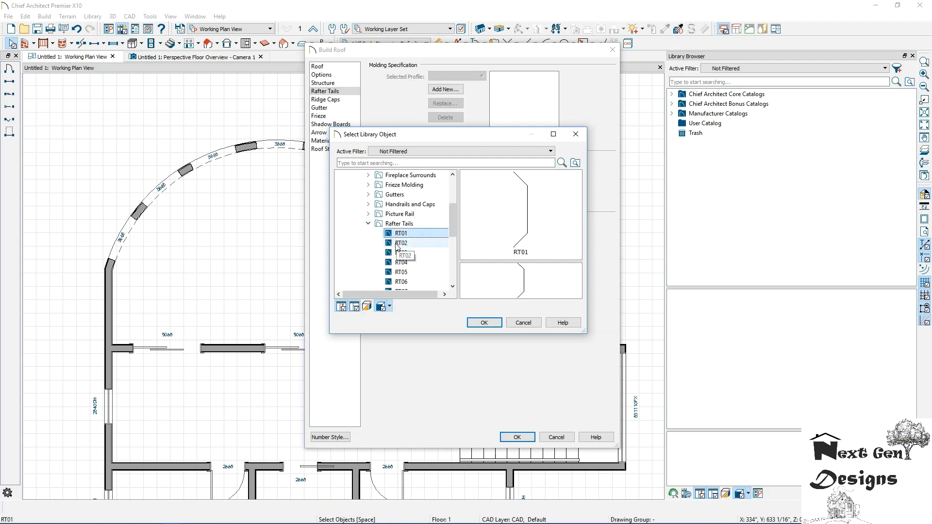
left_click(397, 244)
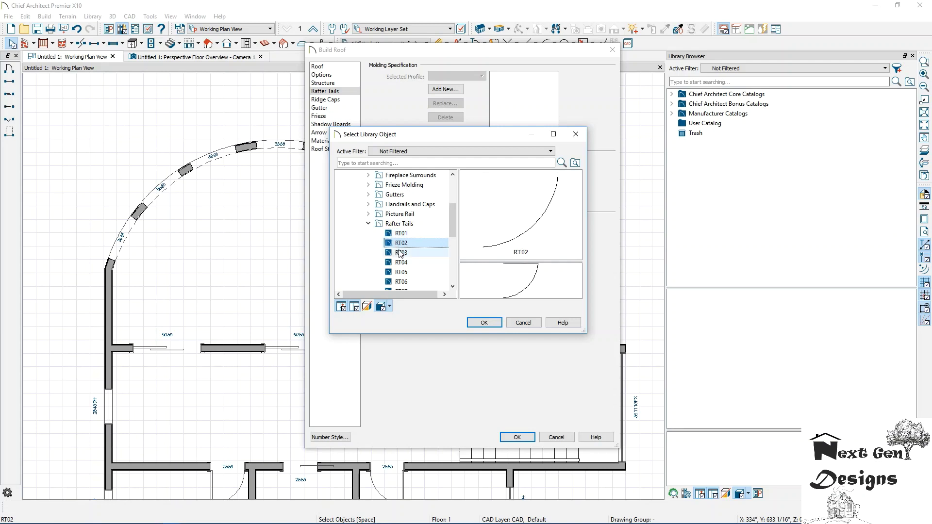
left_click(400, 253)
left_click(402, 263)
scroll(402, 264, "down", 3)
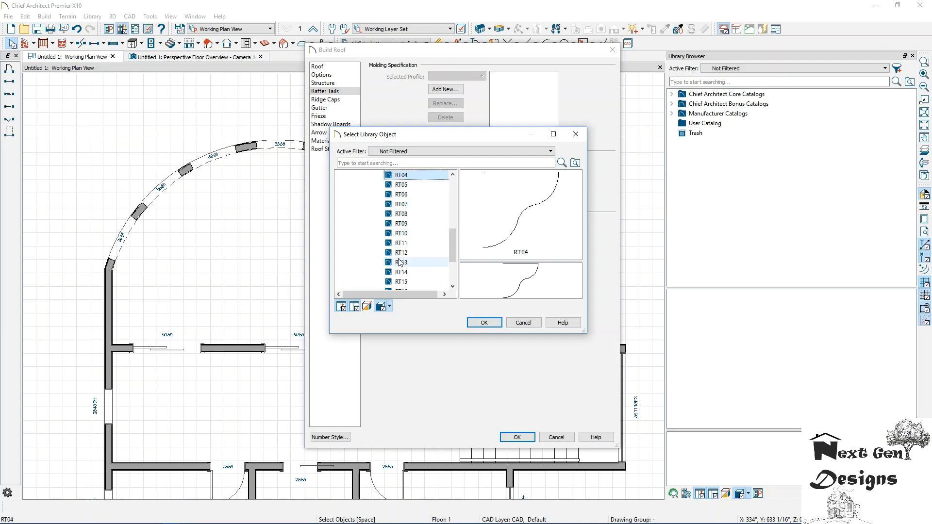
left_click(401, 263)
left_click(399, 273)
scroll(398, 267, "down", 2)
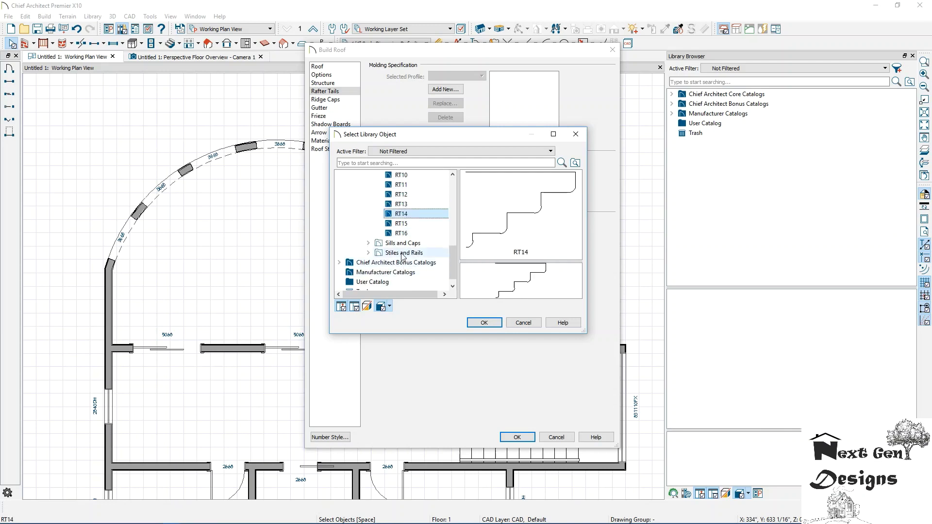
left_click(399, 234)
left_click(399, 215)
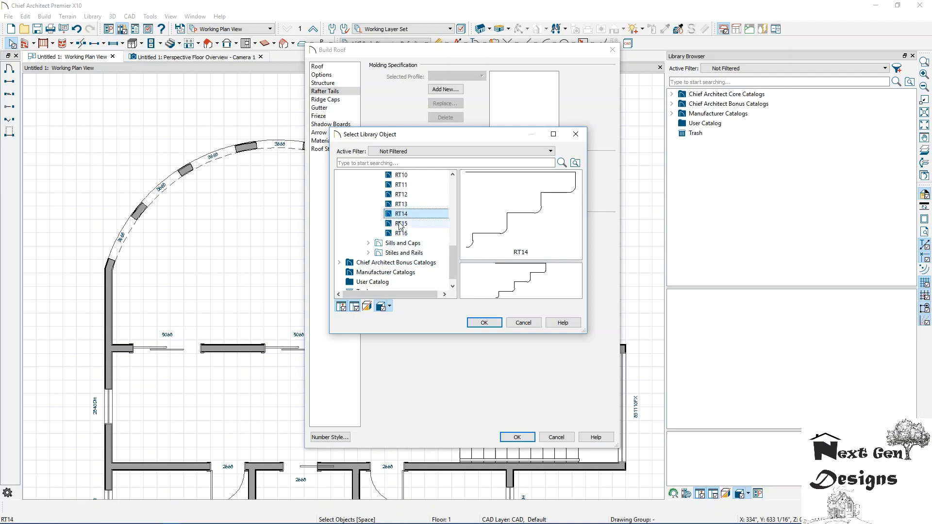
left_click(400, 223)
left_click(400, 214)
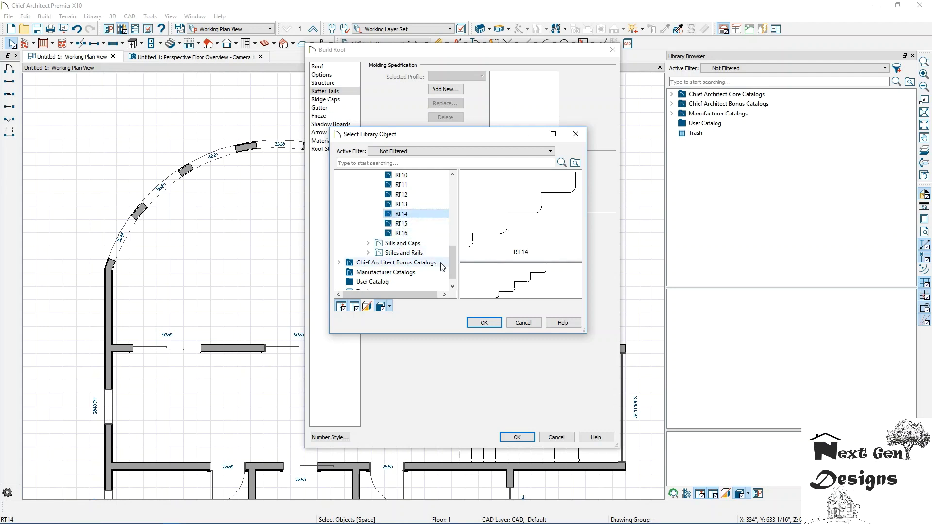
left_click(474, 323)
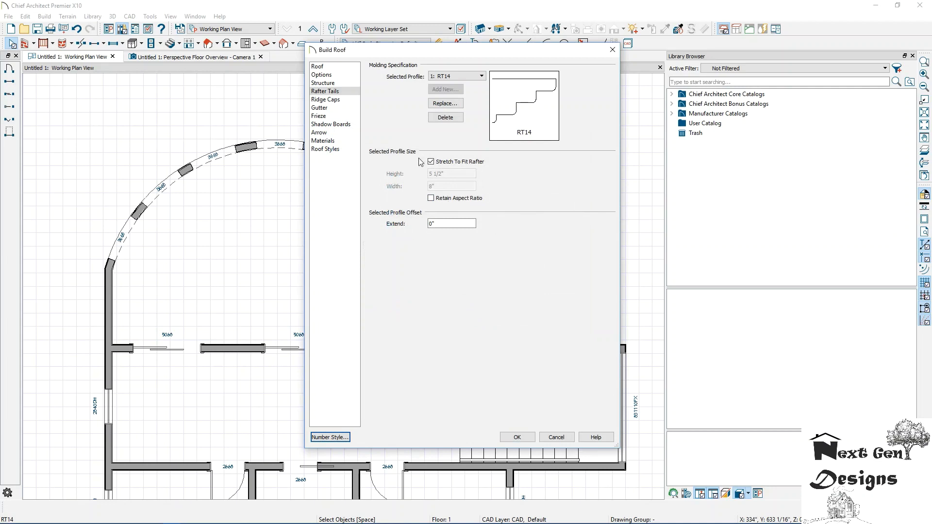
- Look through the library's molding categories for an additional ridge cap profile and leave without adding one
left_click(334, 100)
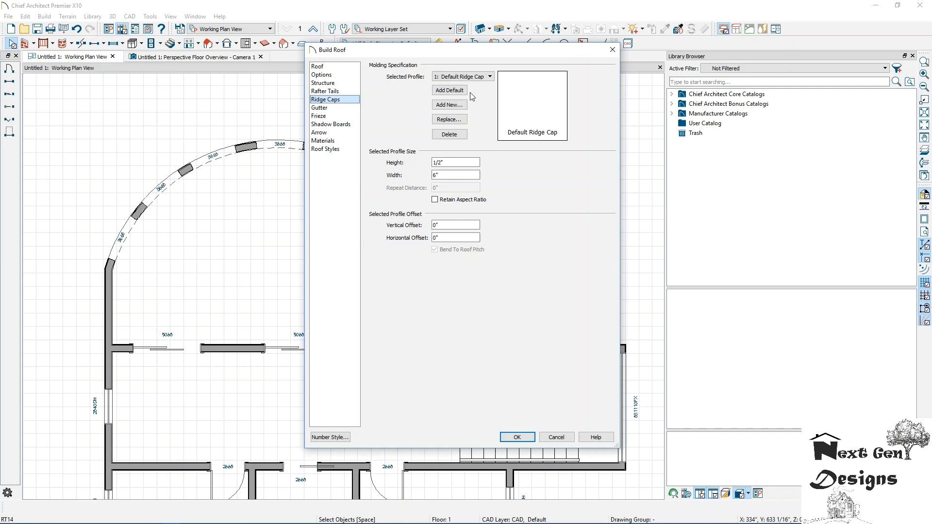
left_click(449, 105)
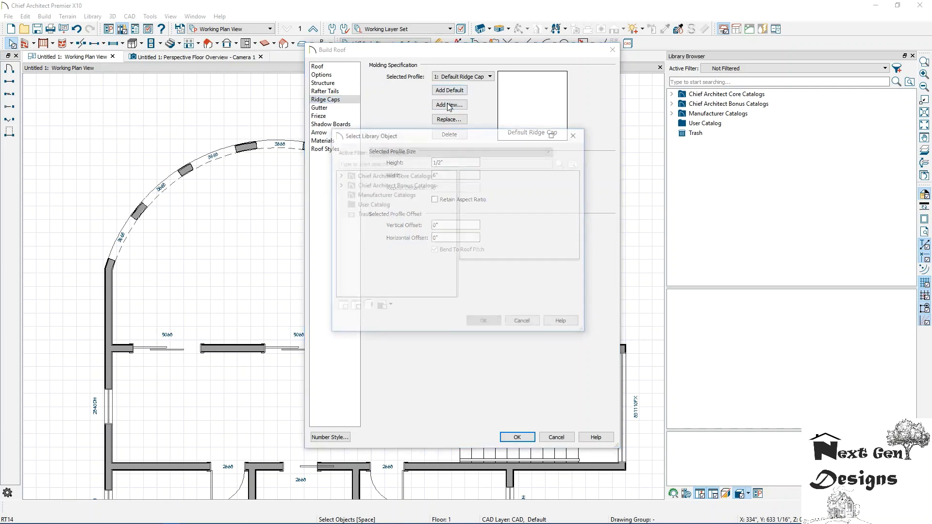
left_click(339, 175)
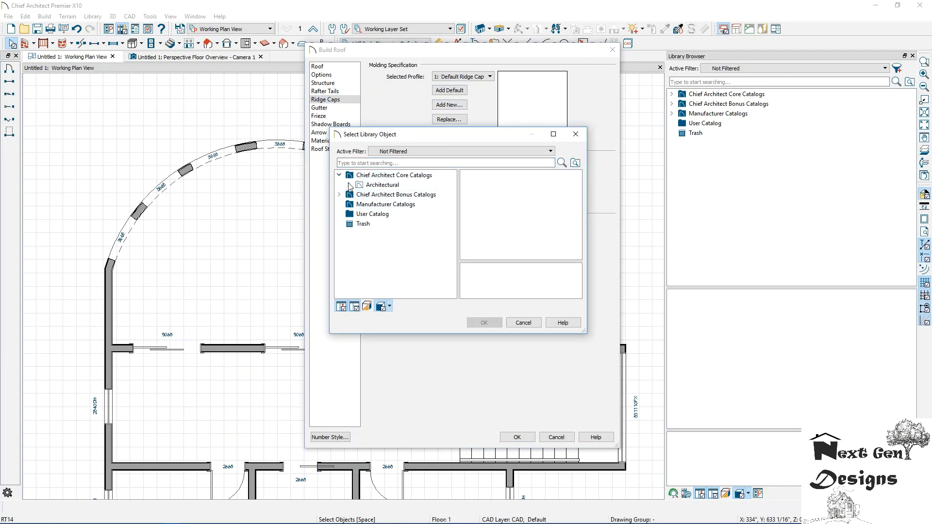
left_click(348, 185)
left_click(359, 195)
scroll(384, 225, "down", 2)
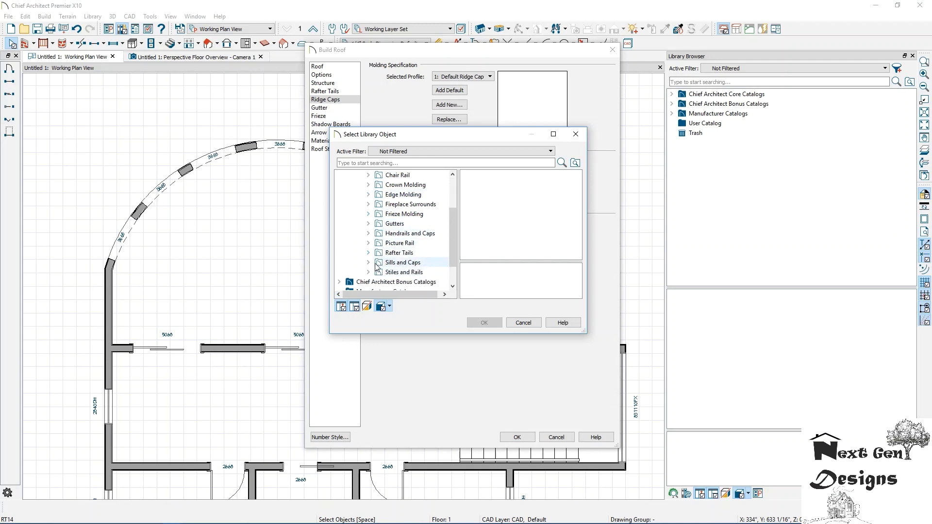
scroll(374, 249, "down", 1)
left_click(340, 252)
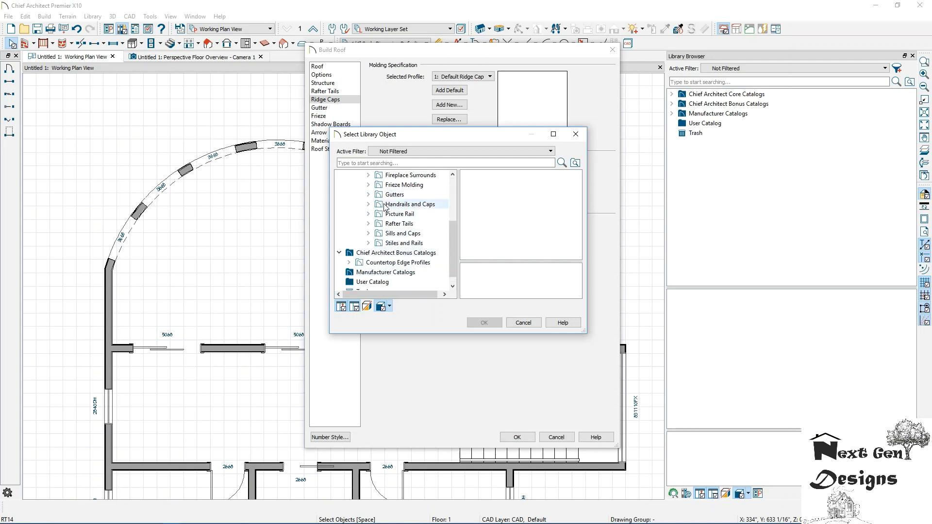
scroll(373, 214, "up", 3)
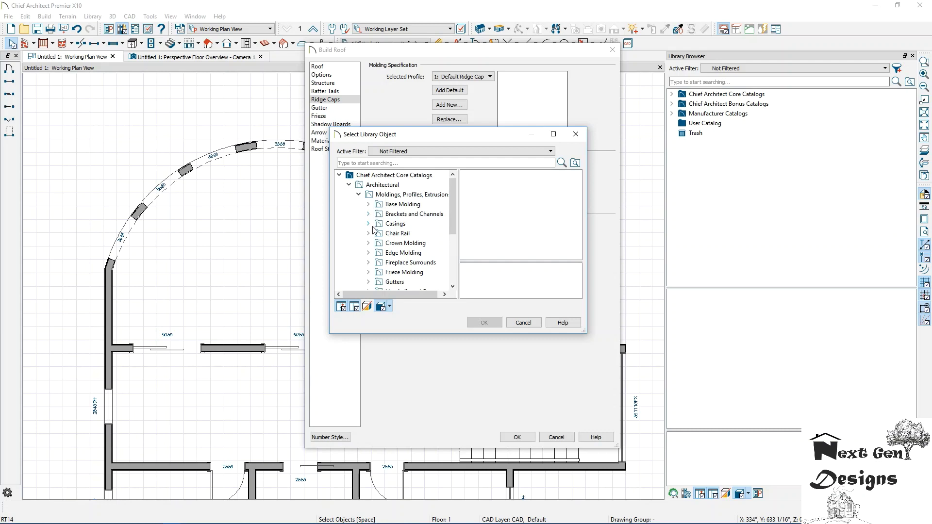
scroll(374, 229, "down", 2)
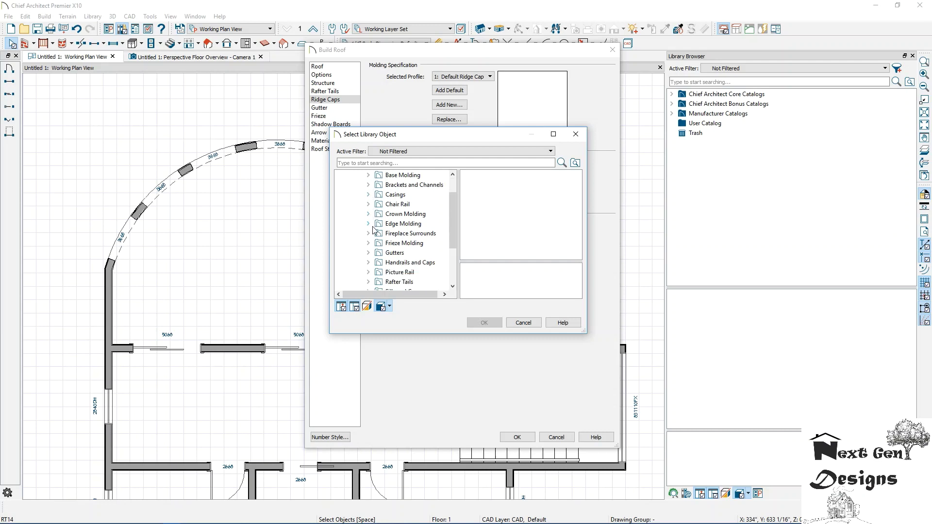
left_click(523, 323)
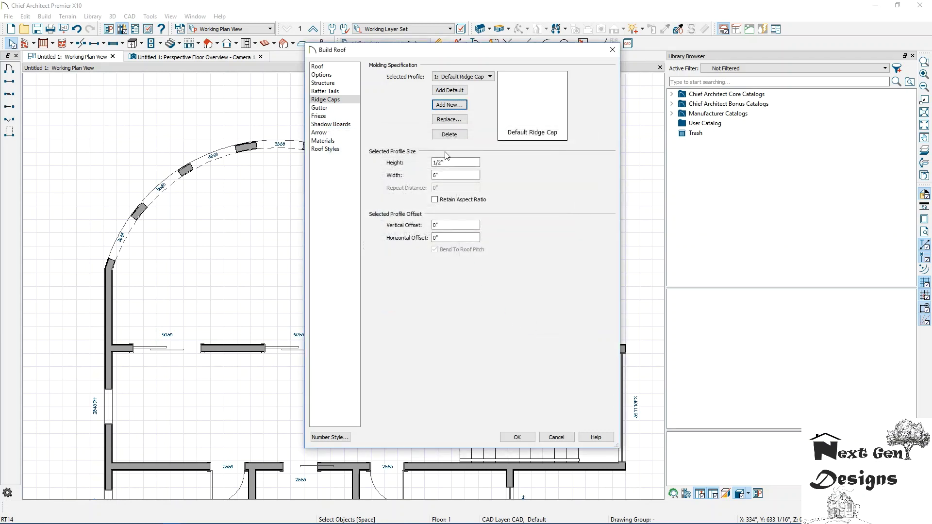
- Start replacing the roof's default gutter profile and open the Gutters profiles in the Chief Architect Core Catalogs
left_click(329, 108)
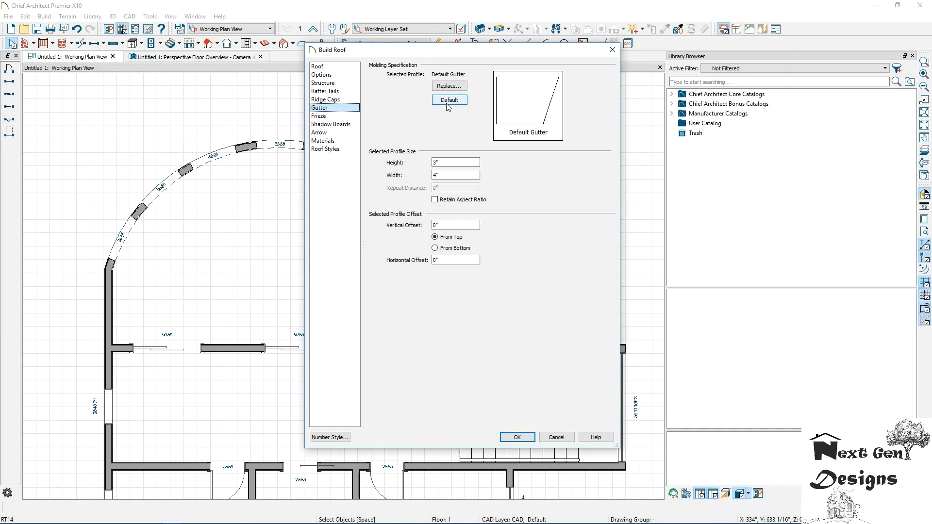
left_click(447, 87)
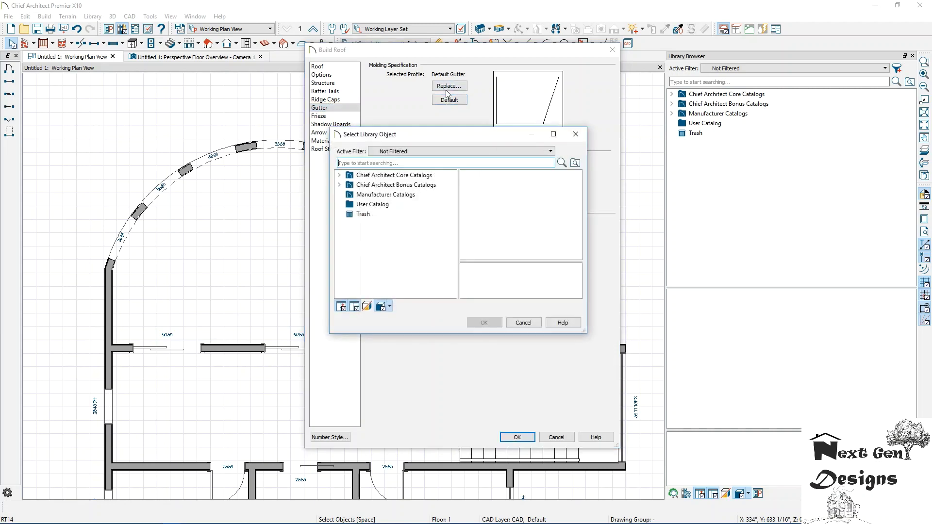
left_click(349, 185)
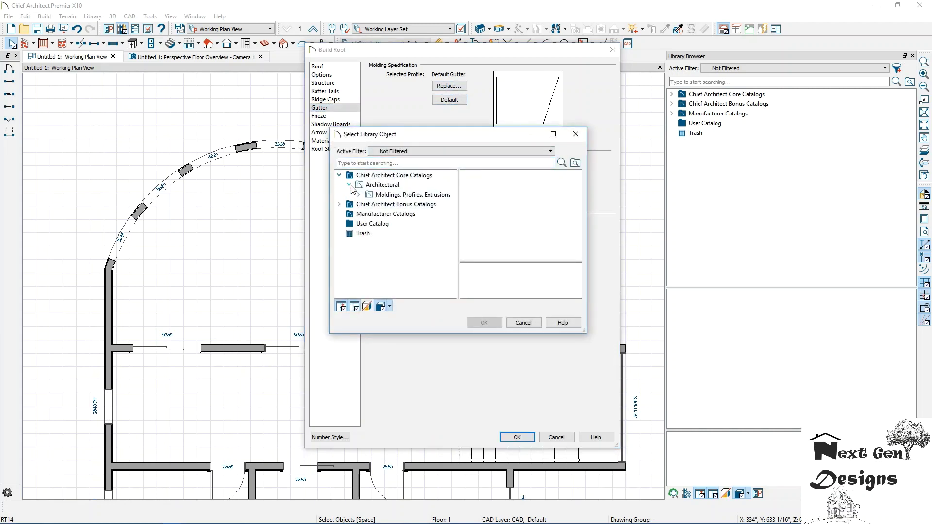
left_click(358, 195)
scroll(374, 233, "down", 1)
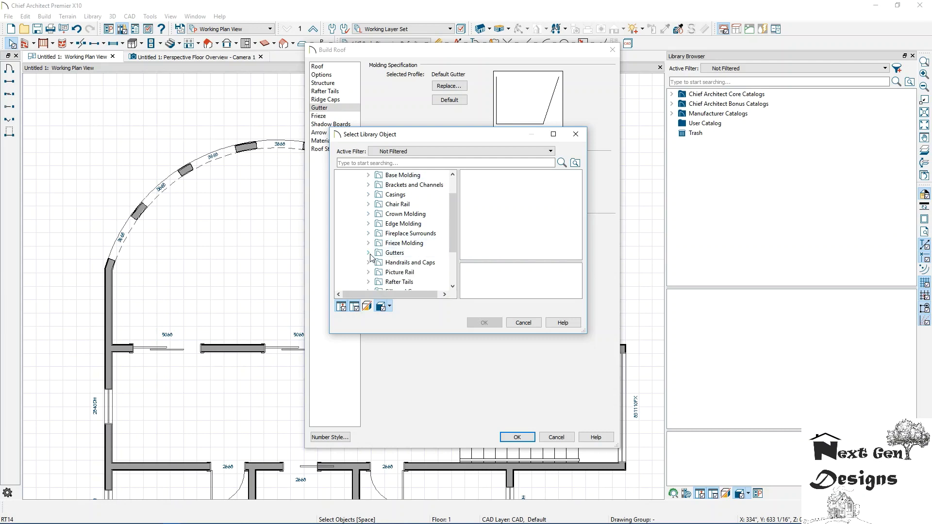
left_click(368, 253)
- Compare the CRG gutter profiles and set the roof's gutter to CRG 4
left_click(397, 262)
scroll(399, 233, "down", 3)
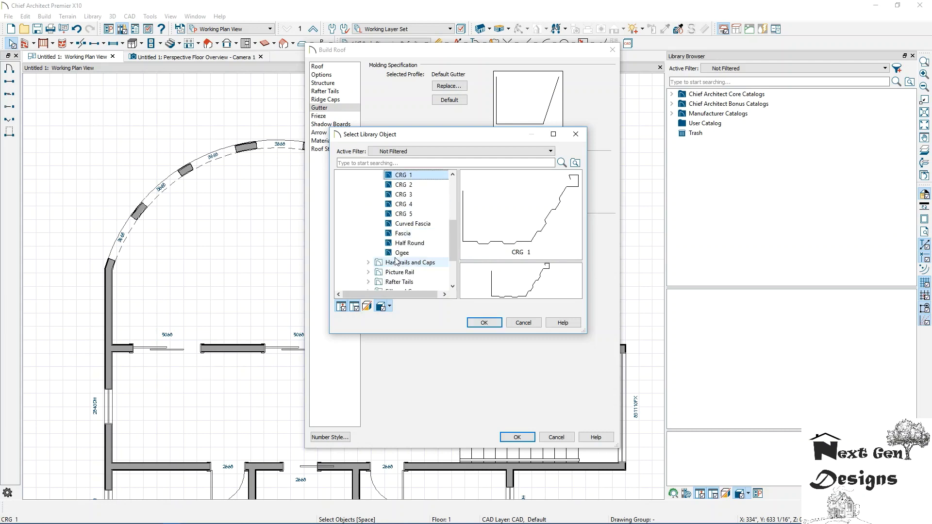
left_click(398, 214)
scroll(399, 218, "up", 2)
left_click(402, 242)
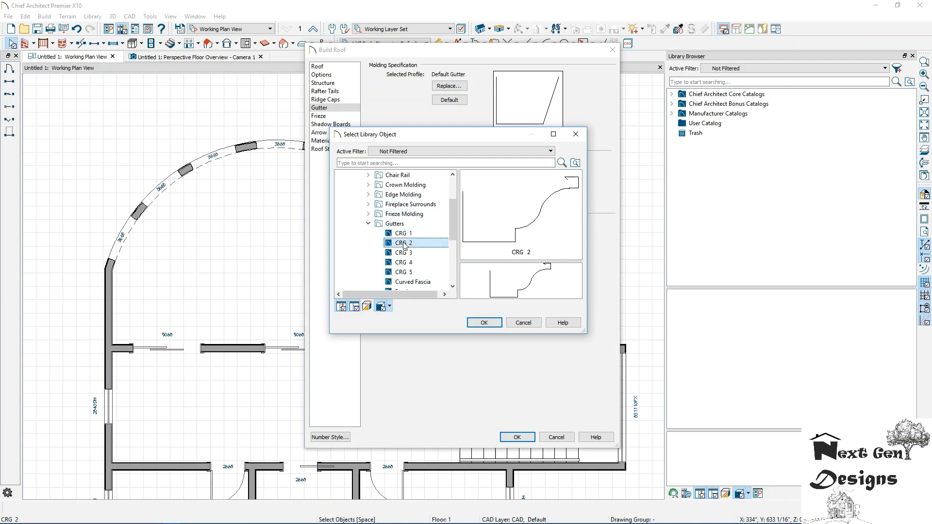
left_click(403, 253)
left_click(403, 262)
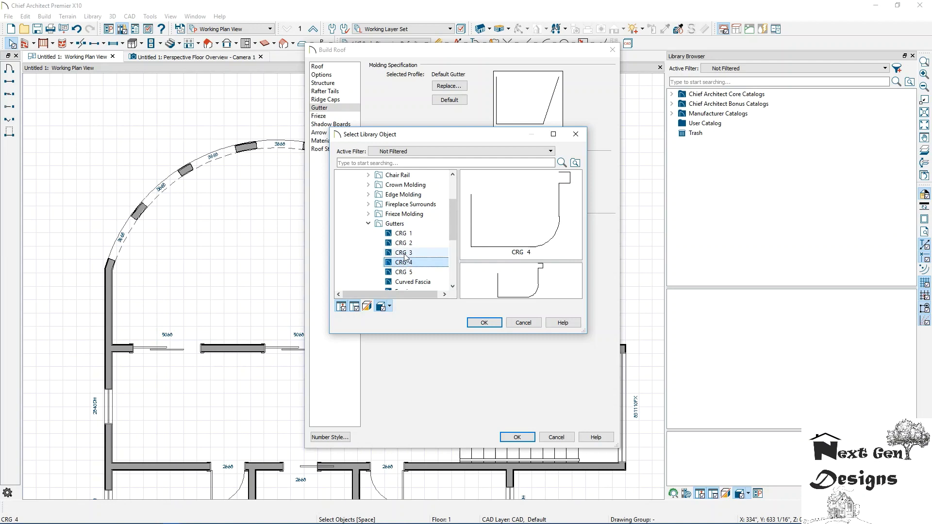
left_click(483, 322)
- Review the frieze, shadow board, arrow, material and roof style settings, and recheck the options, ridge cap and structure settings
left_click(336, 118)
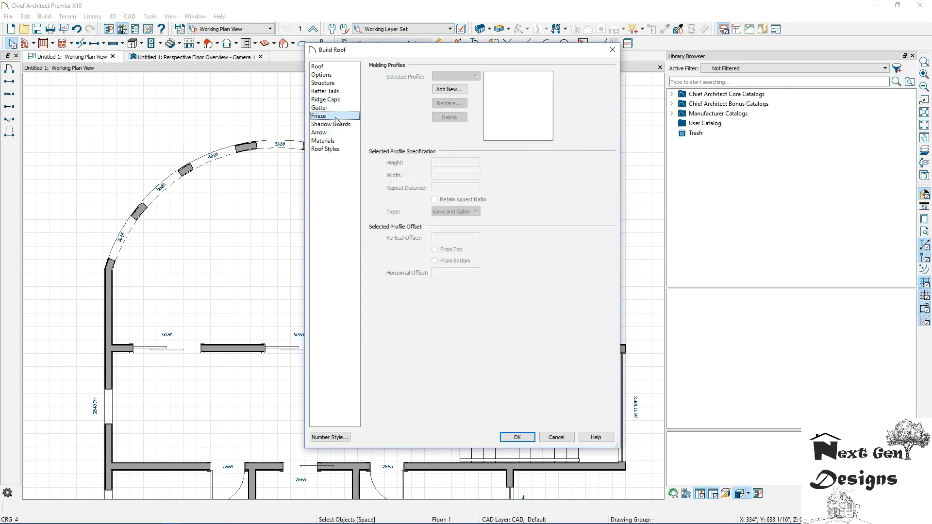
left_click(339, 124)
left_click(331, 133)
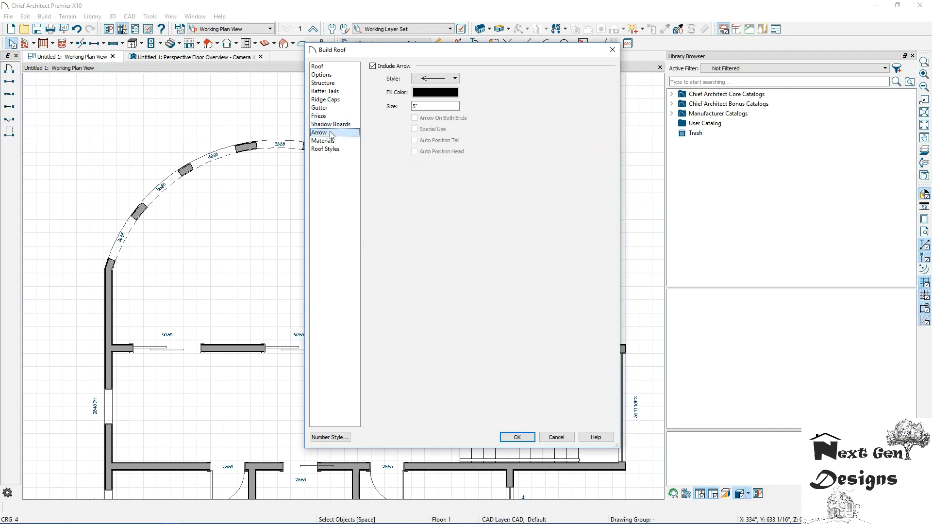
left_click(328, 141)
left_click(329, 149)
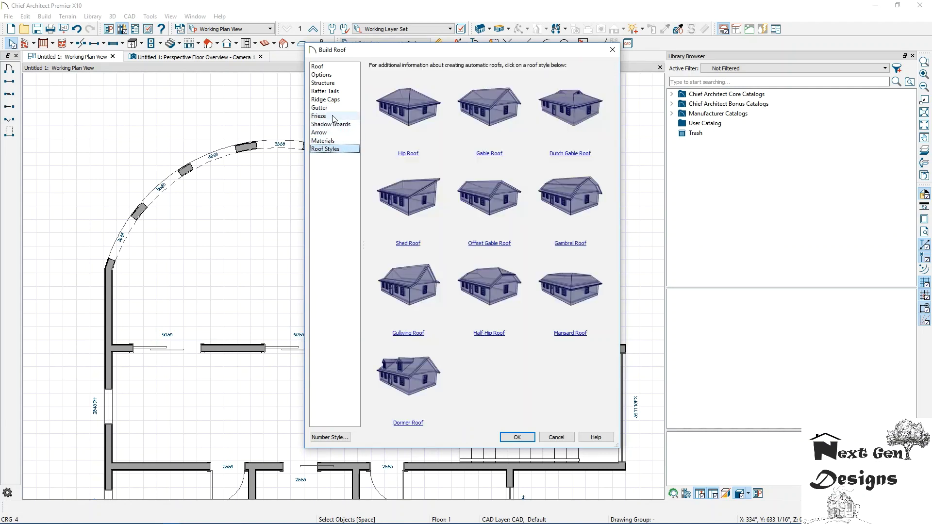
left_click(323, 83)
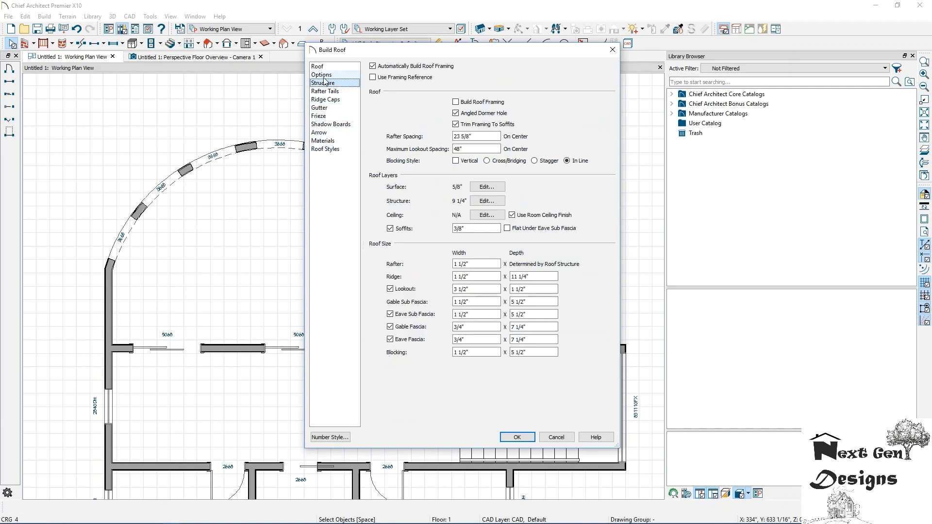
left_click(322, 75)
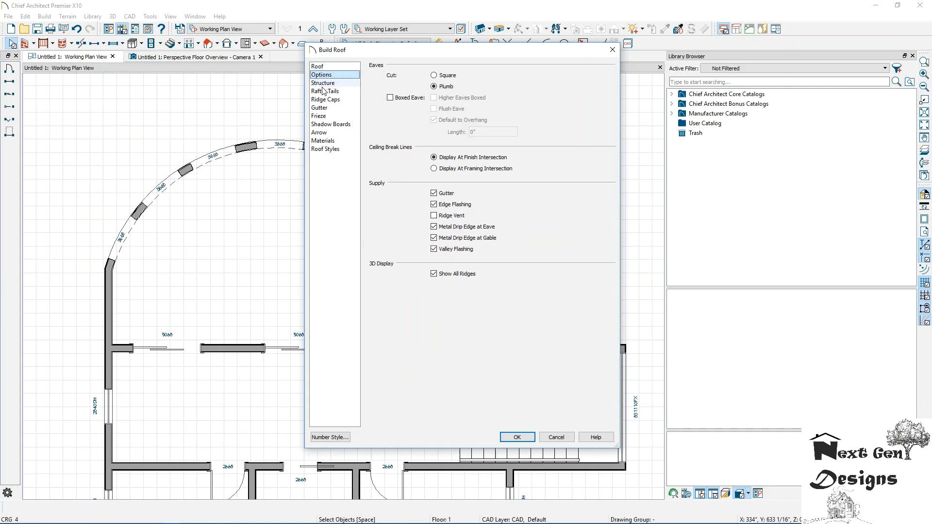
left_click(325, 101)
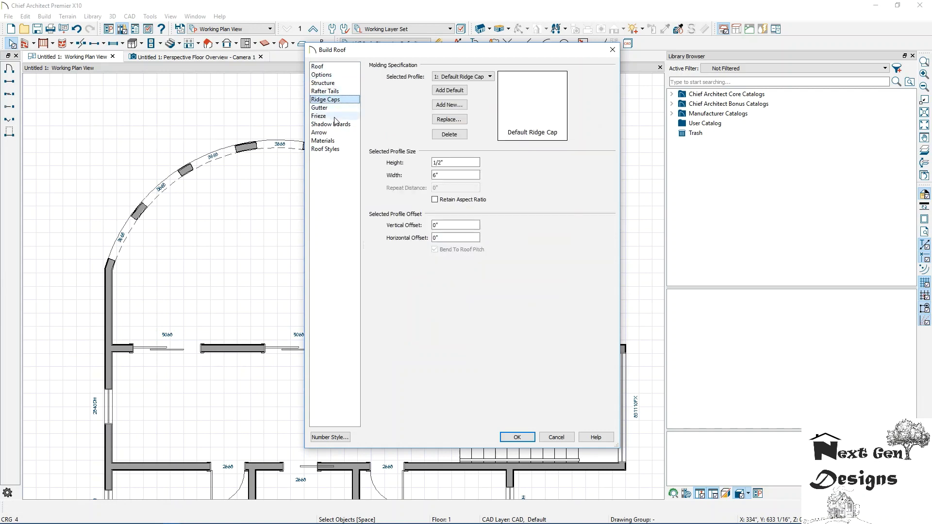
left_click(323, 83)
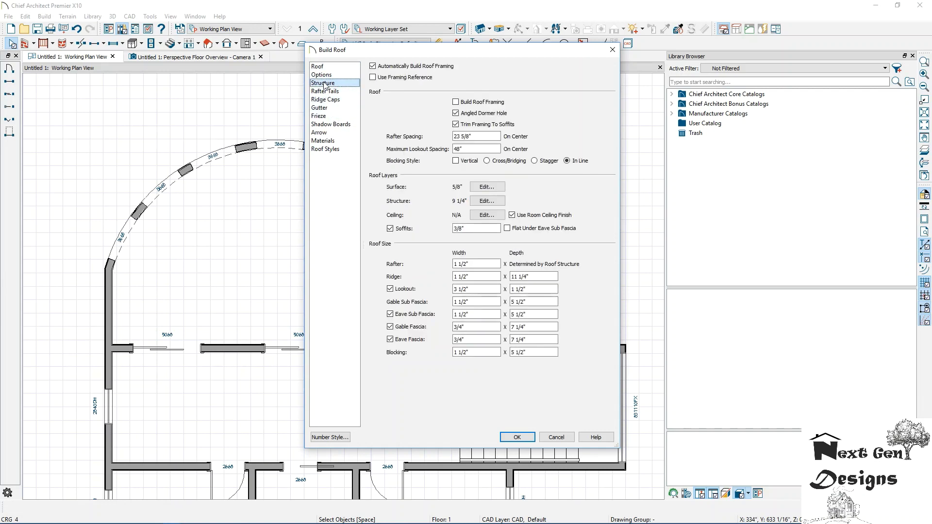
- Recheck the roof's options, structure, general settings and roof styles, and build the roof planes with these settings
left_click(322, 76)
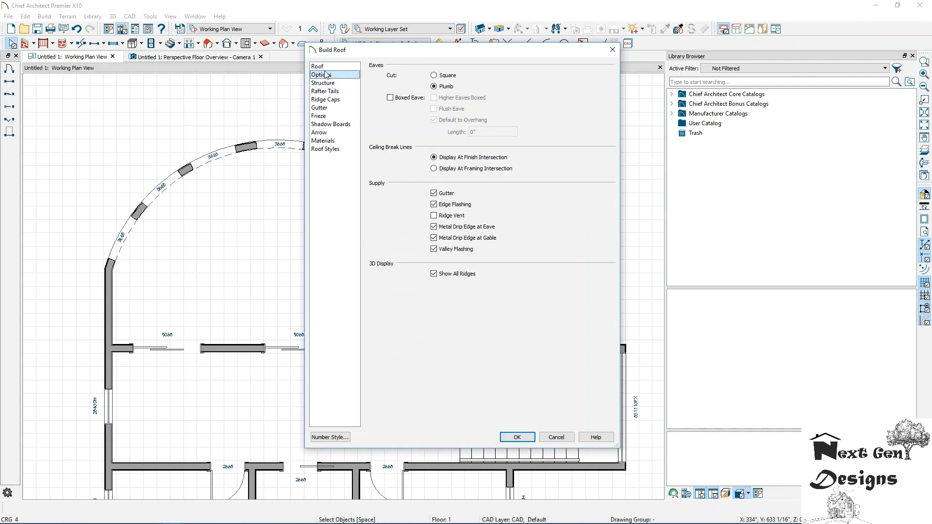
left_click(319, 67)
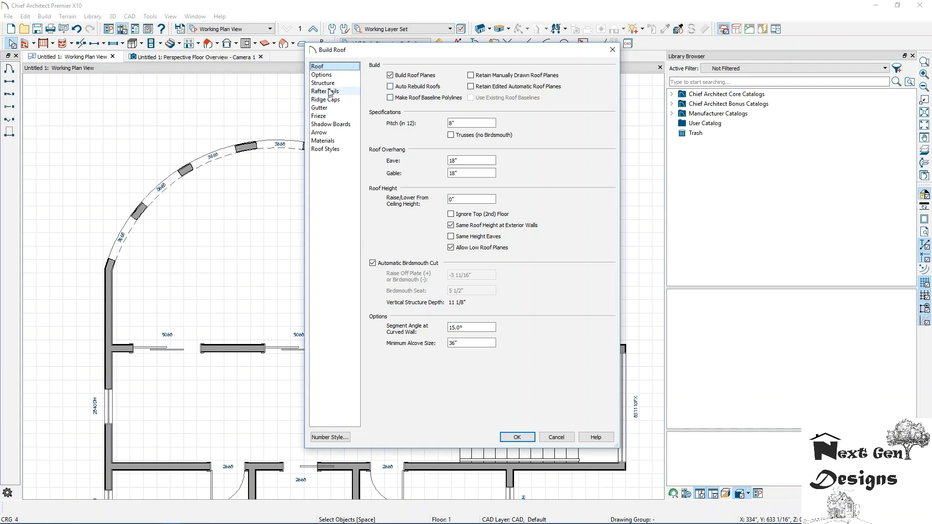
left_click(326, 83)
left_click(322, 74)
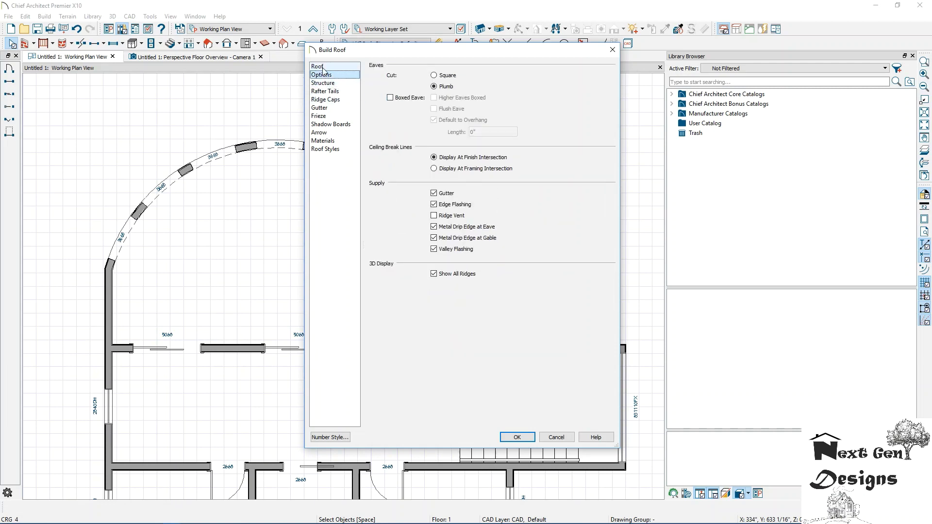
left_click(318, 67)
left_click(324, 149)
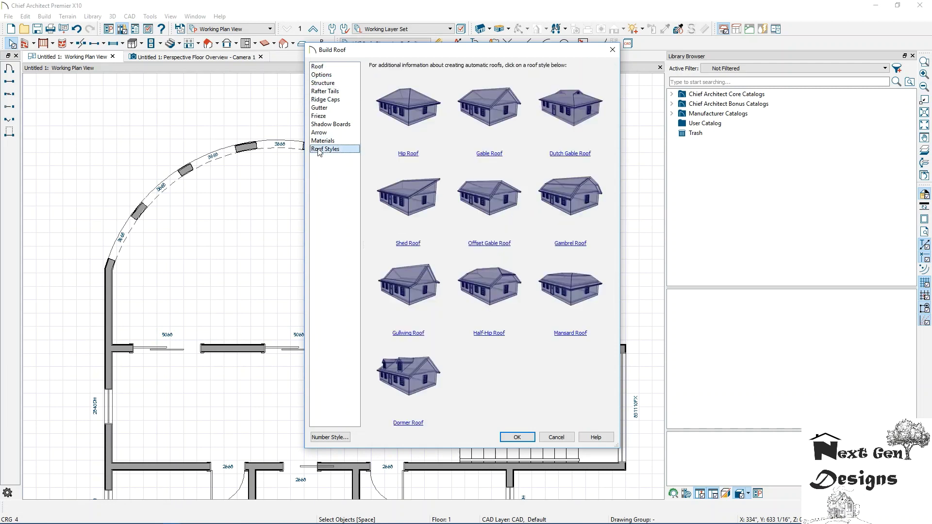
left_click(383, 102)
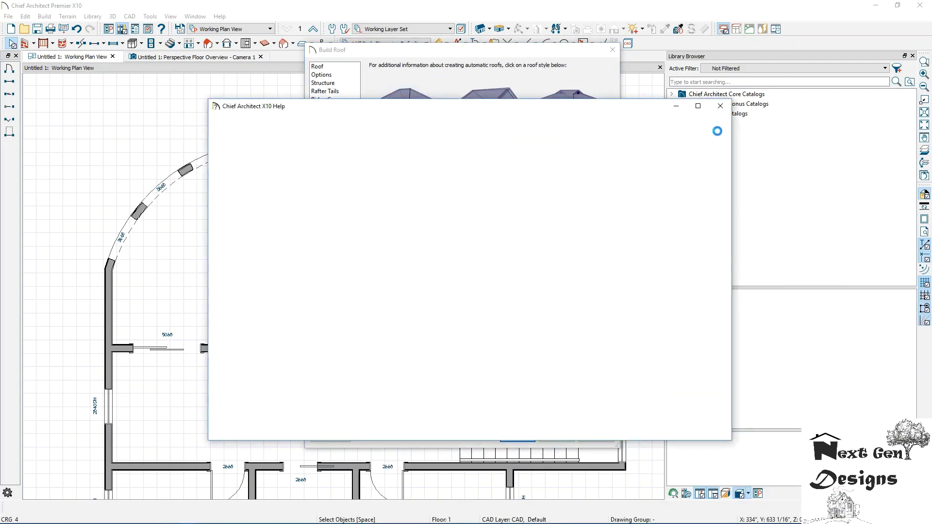
left_click(726, 110)
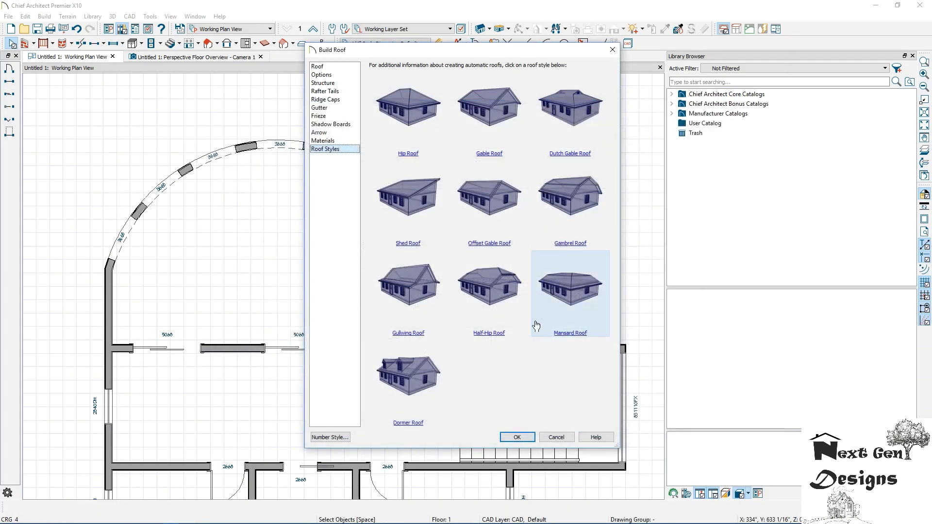
left_click(515, 437)
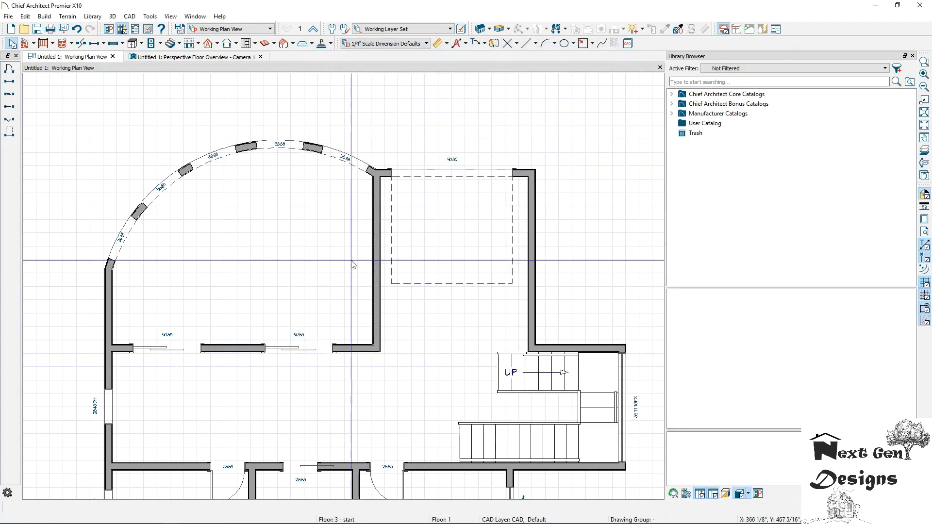
- Reopen the roof build settings, review the Build Roof Planes option and the structure settings, and accept them
left_click(209, 43)
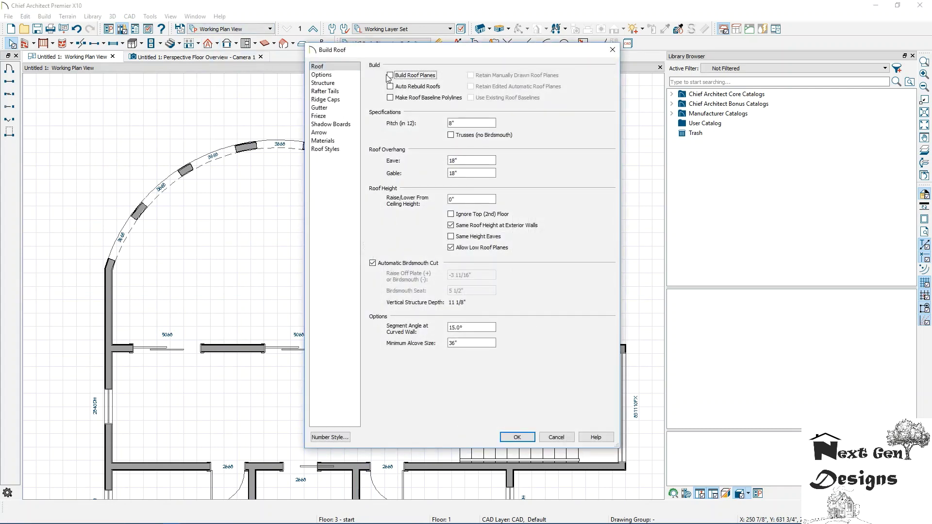
left_click(389, 75)
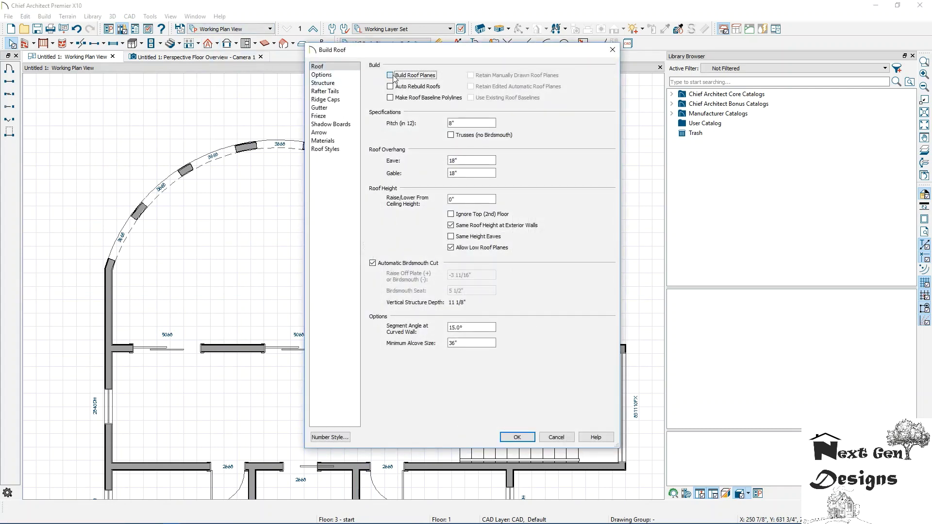
left_click(338, 76)
left_click(336, 83)
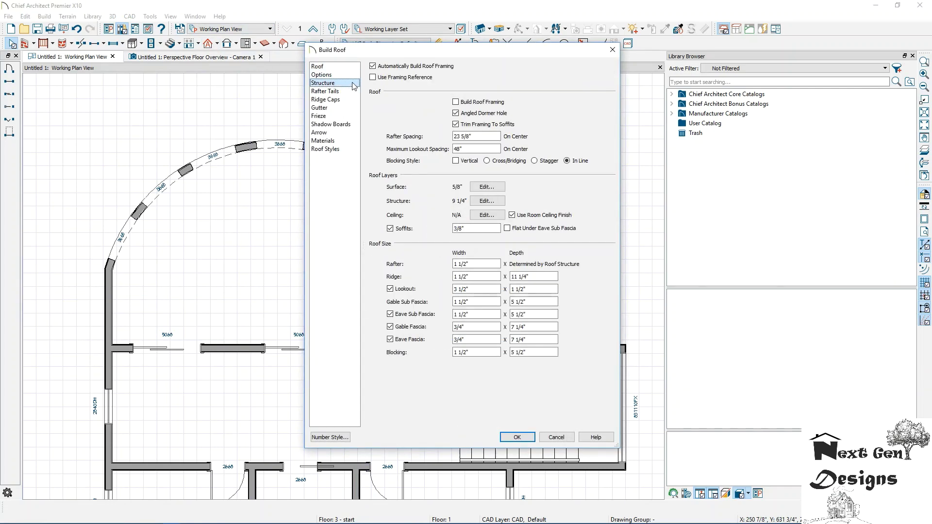
left_click(516, 437)
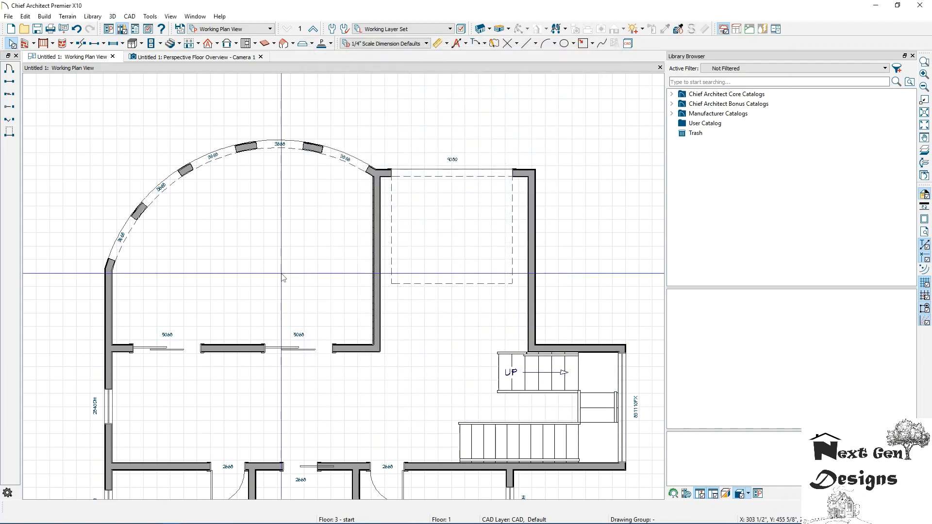
- Go up to floor 2 of the plan, view the existing perspective floor overview, and close that camera
left_click(313, 29)
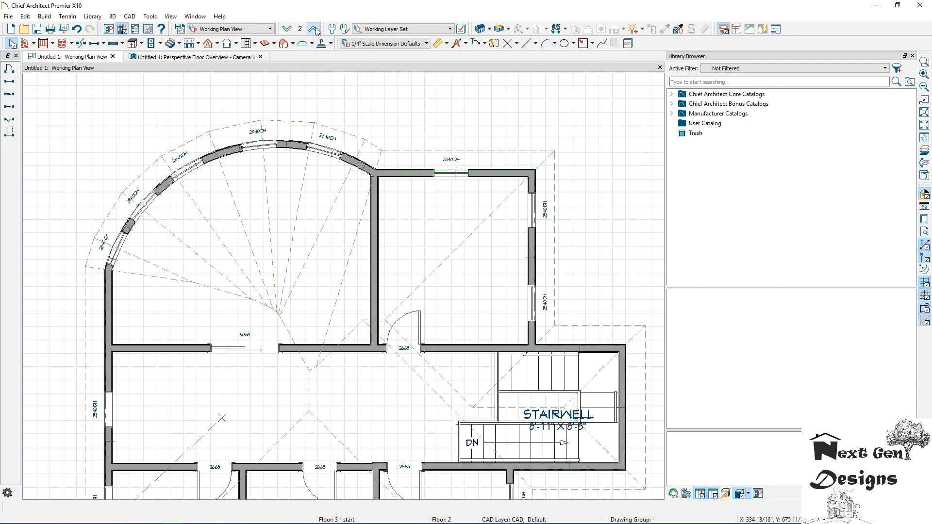
left_click(182, 59)
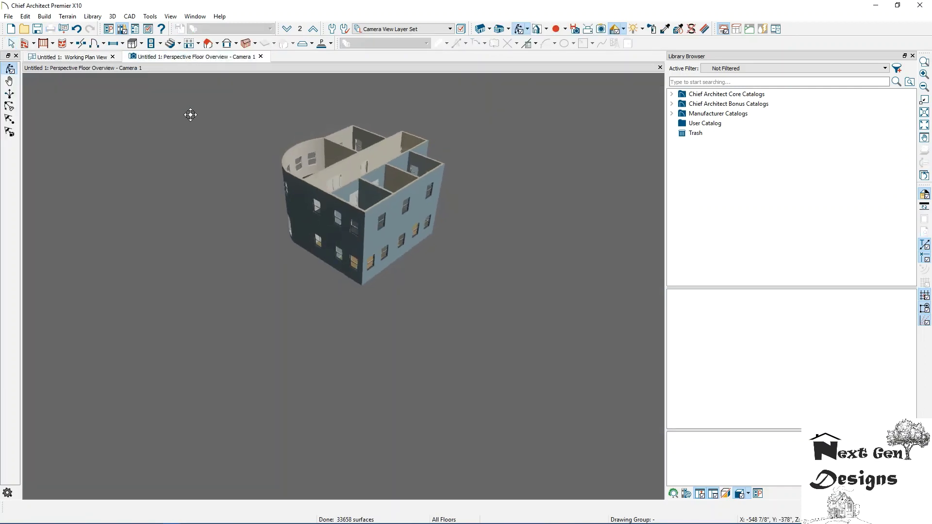
left_click_drag(188, 114, 237, 104)
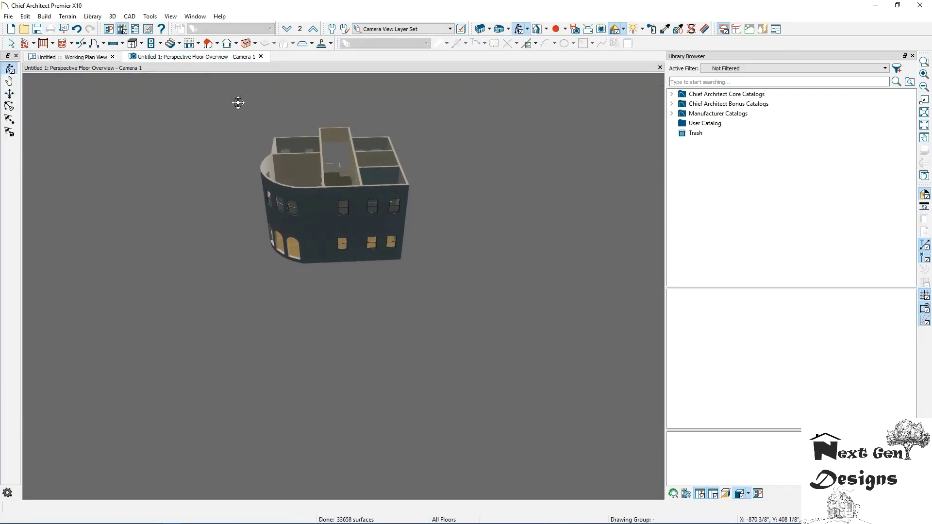
left_click(261, 57)
- Create a Perspective Full Overview, render it as Physically Based, and orbit to the garage and arched front of the house
left_click(509, 30)
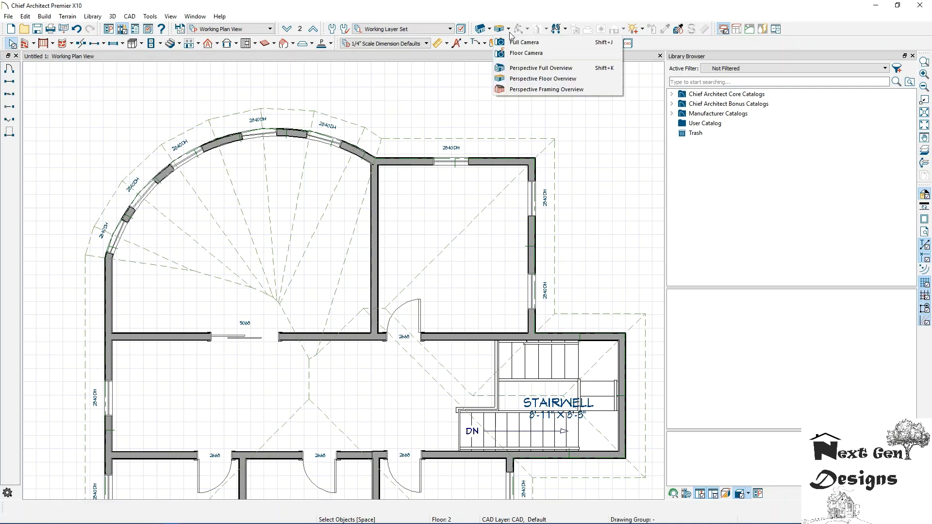
left_click(518, 69)
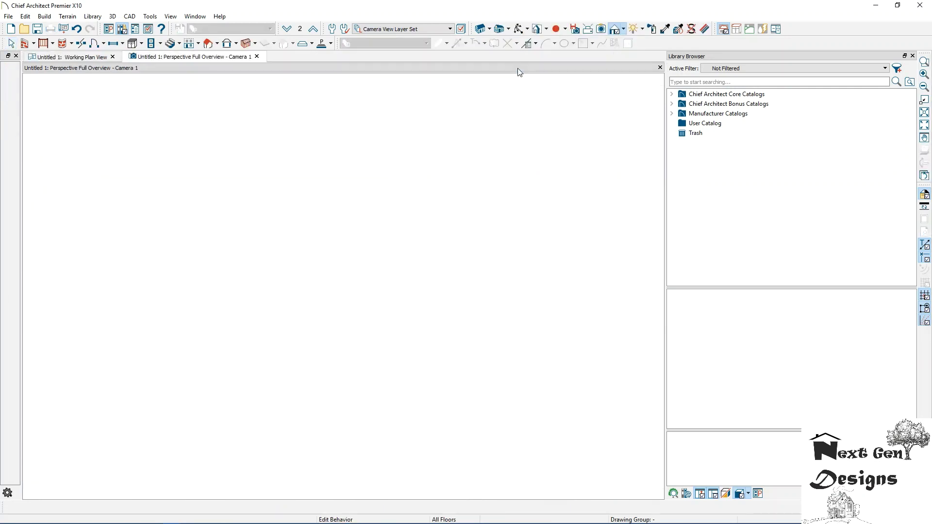
left_click(623, 30)
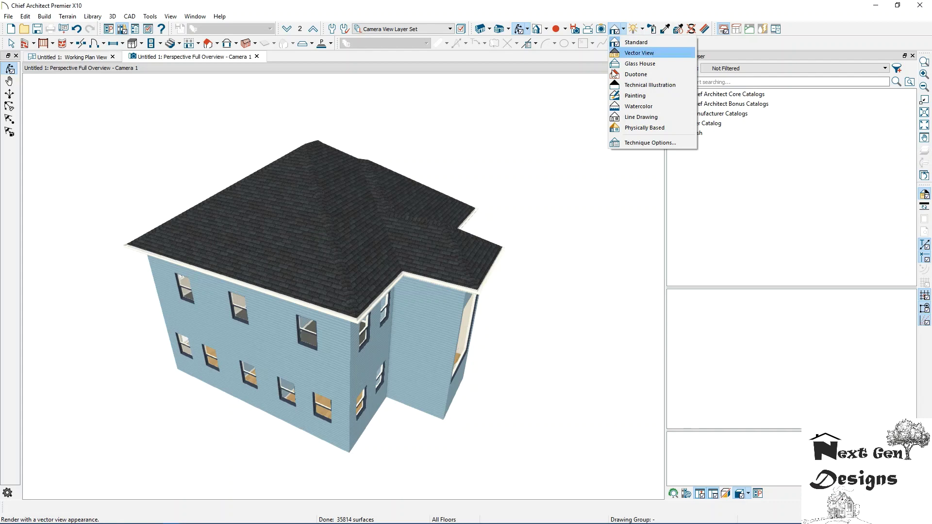
left_click(626, 129)
left_click_drag(519, 189, 328, 275)
- Try the Glass Slab and Louvered styles on the garage door and return its door style to Use Default
left_click(11, 43)
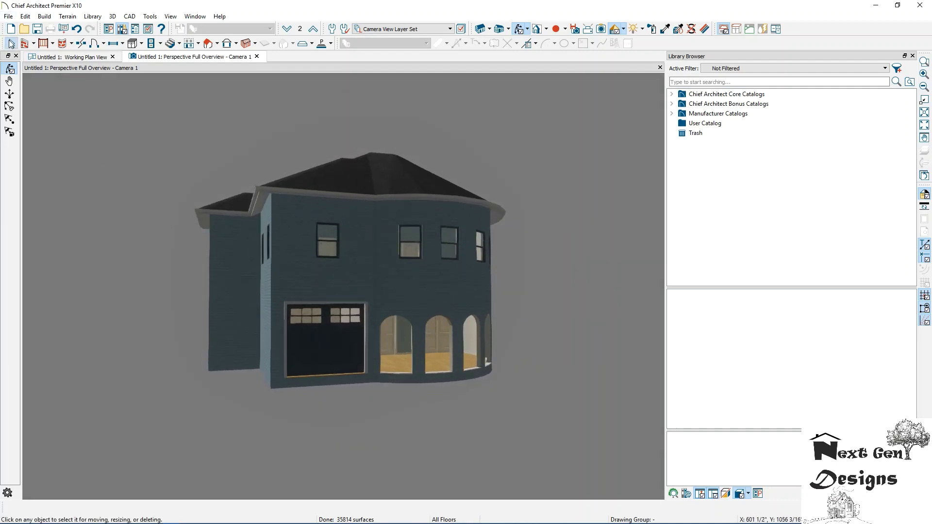
scroll(298, 295, "up", 6)
left_click(274, 301)
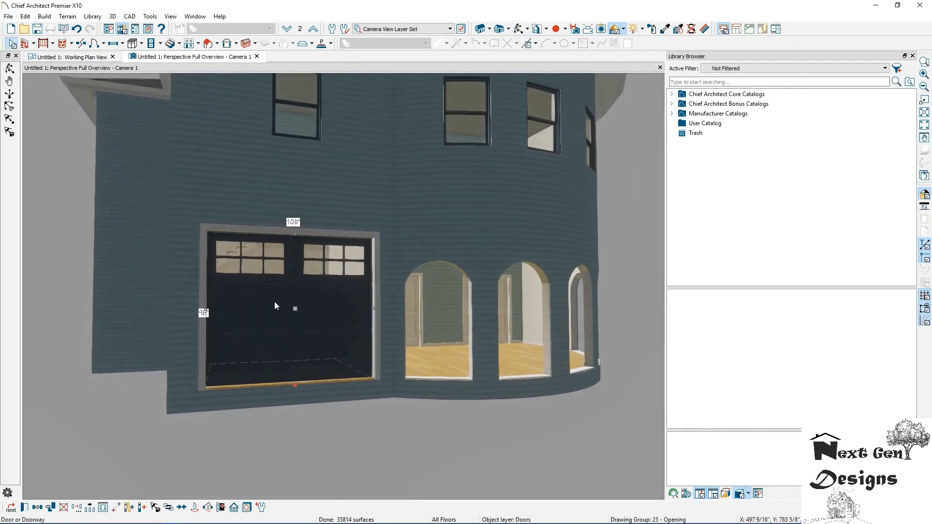
double_click(275, 302)
left_click(278, 108)
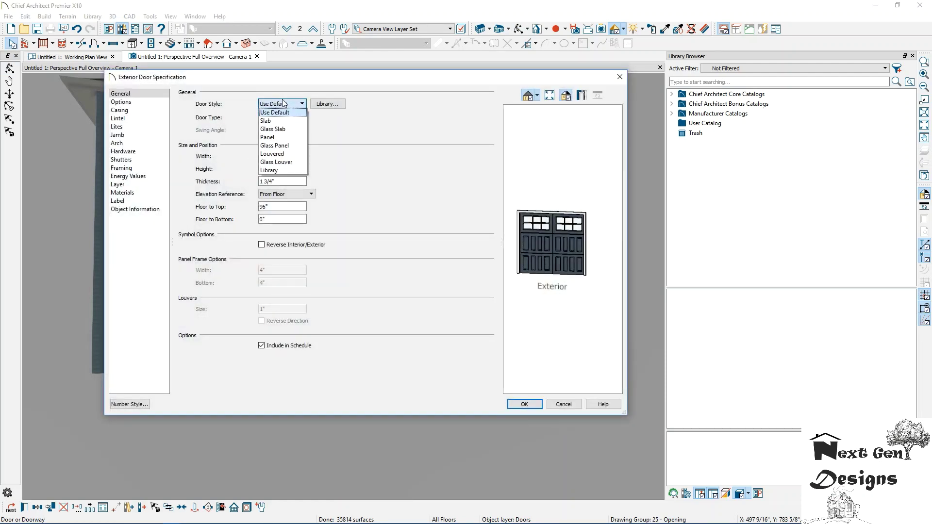
left_click(279, 130)
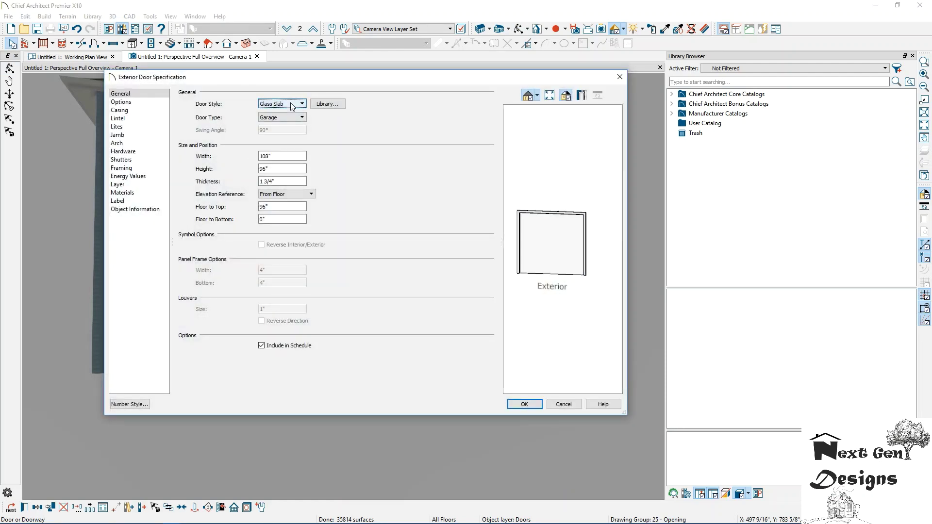
left_click(282, 103)
left_click(280, 150)
left_click(292, 105)
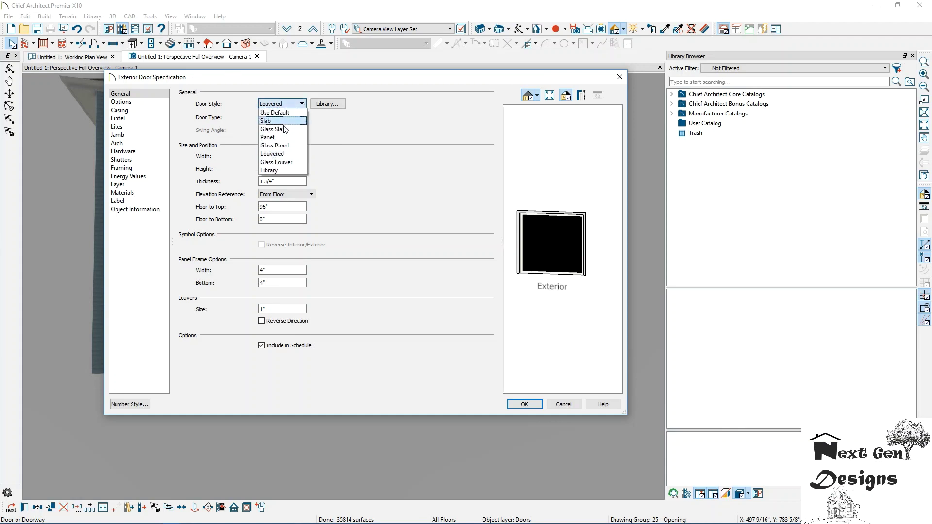
left_click(275, 113)
left_click(283, 118)
left_click(284, 119)
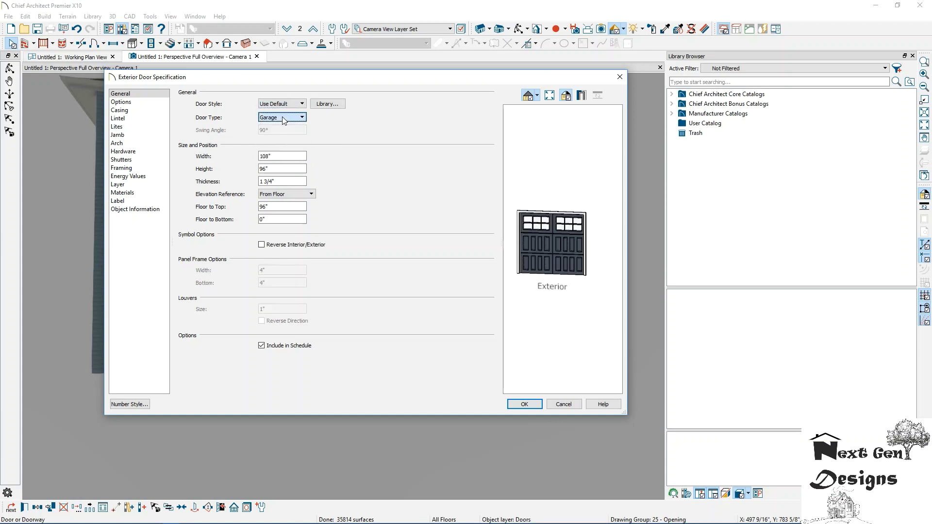
left_click(281, 104)
- Review the garage door's options, casing, lintel and component materials, and leave its specification without changes
left_click(121, 102)
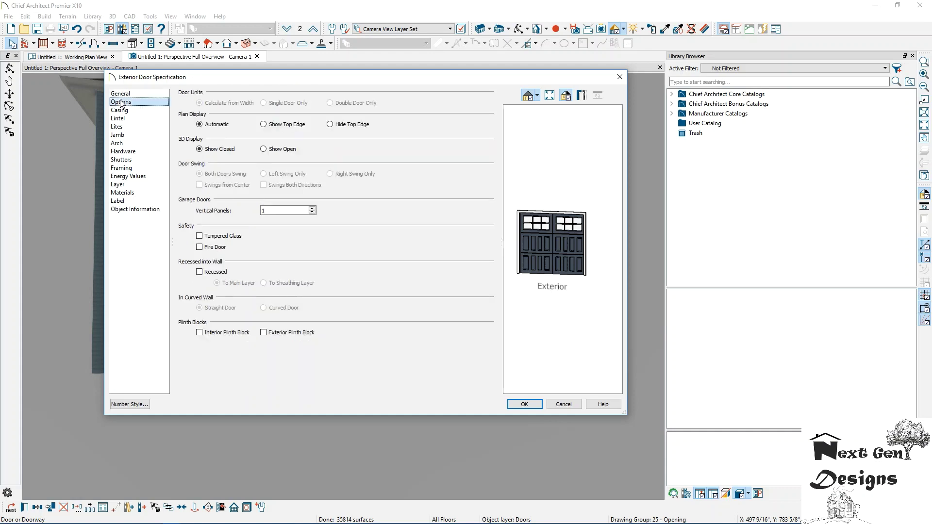
left_click(128, 111)
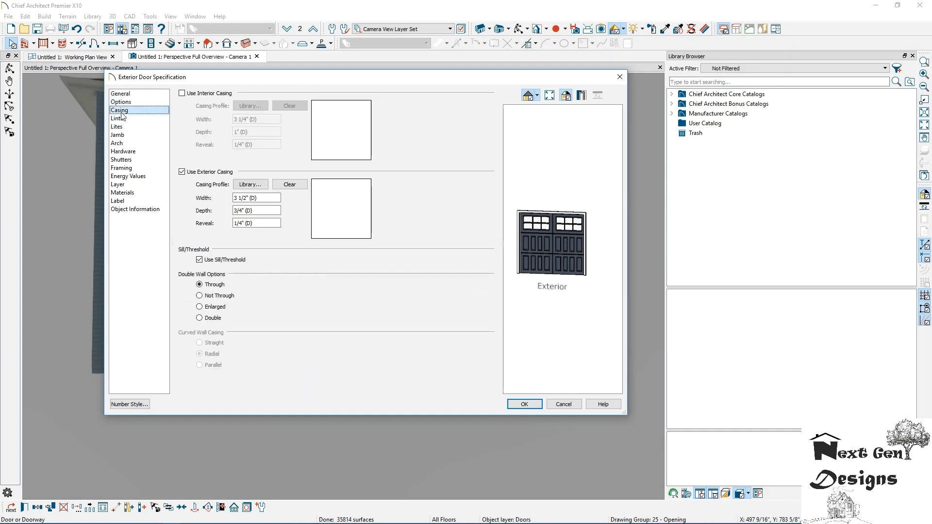
left_click(181, 93)
left_click(181, 94)
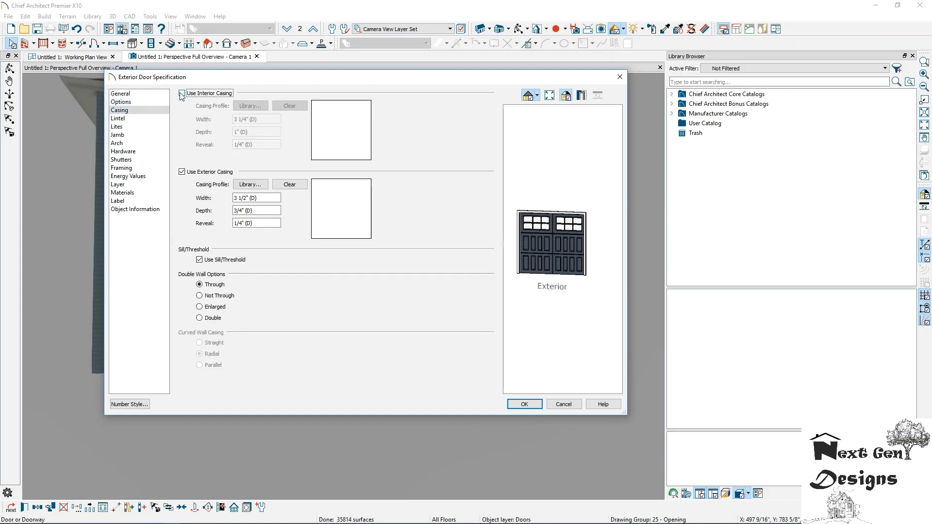
left_click(116, 119)
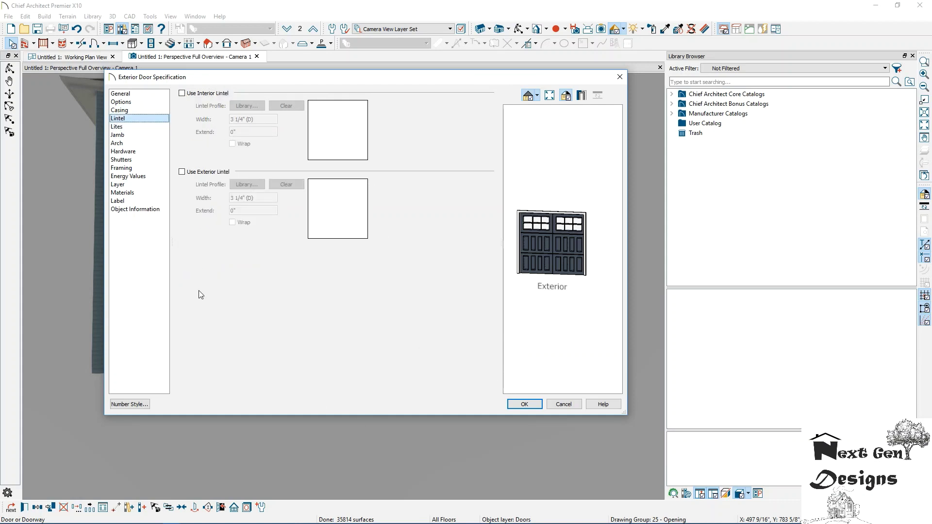
left_click(138, 193)
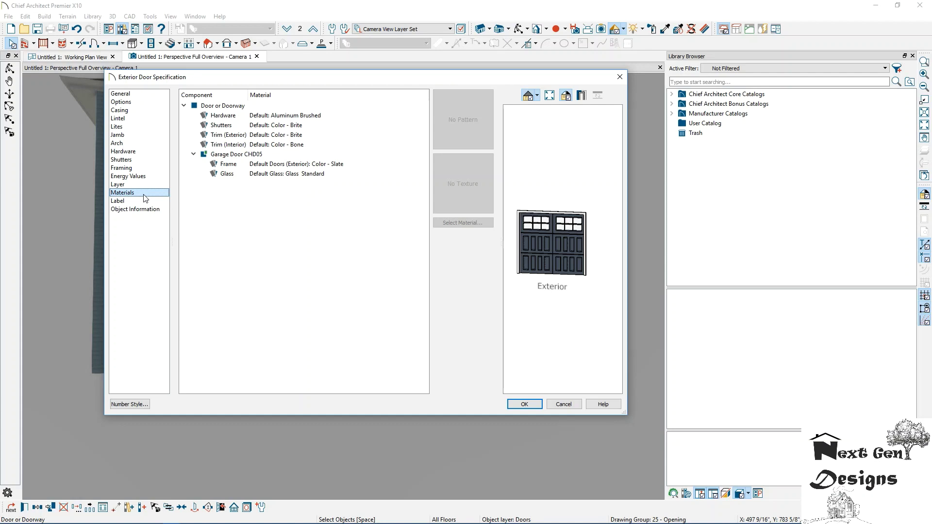
left_click(270, 117)
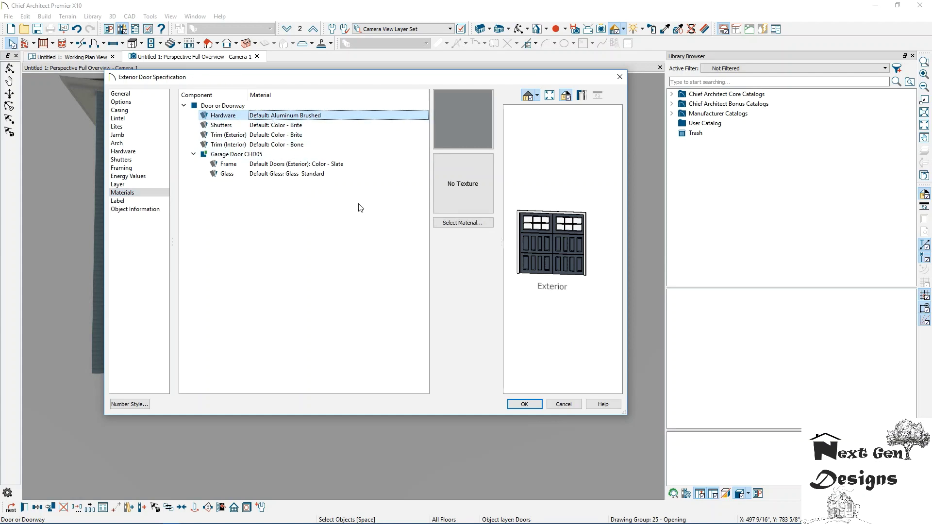
left_click(285, 126)
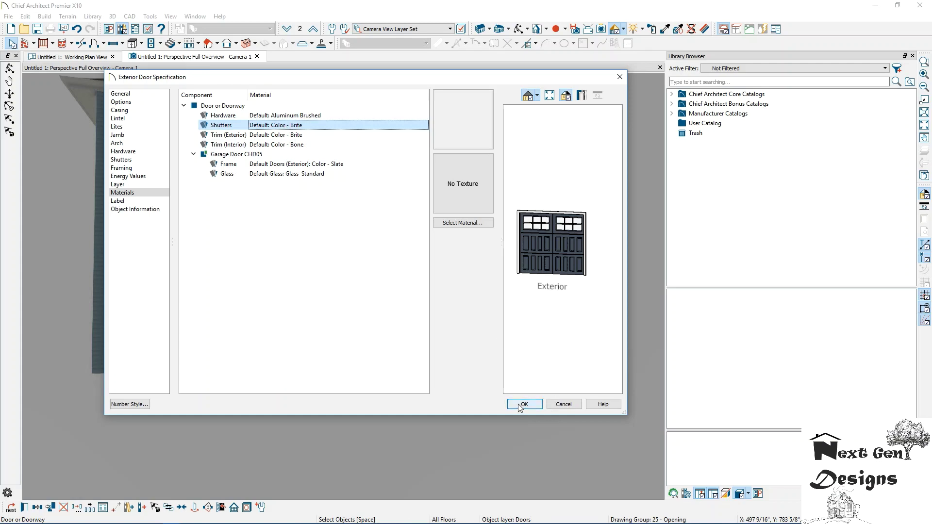
left_click(557, 402)
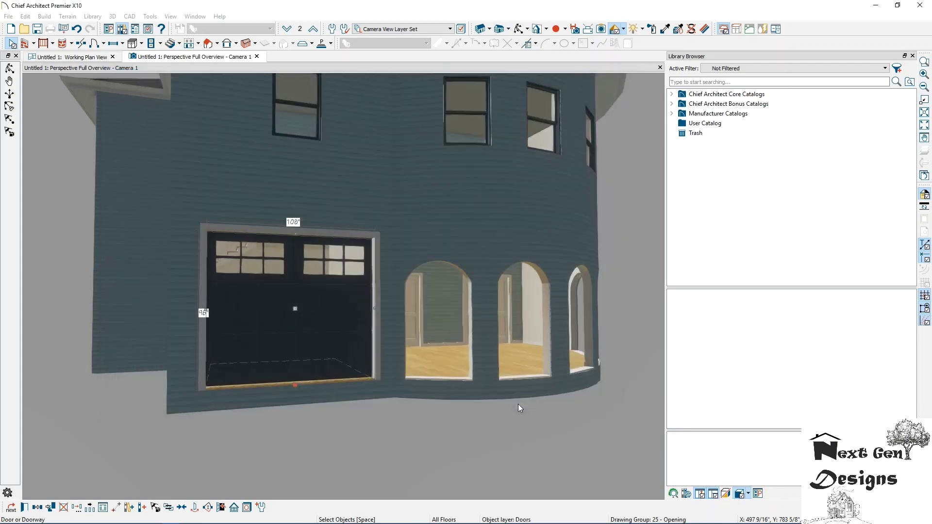
- Orbit the overview to the interior stair railing and calculate the materials list for all floors
left_click(9, 68)
left_click_drag(161, 216, 275, 208)
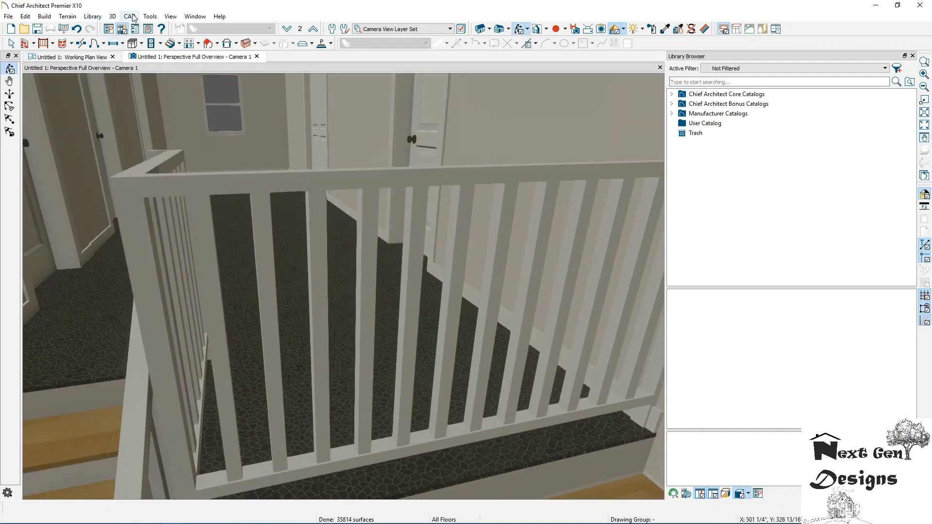
left_click(151, 17)
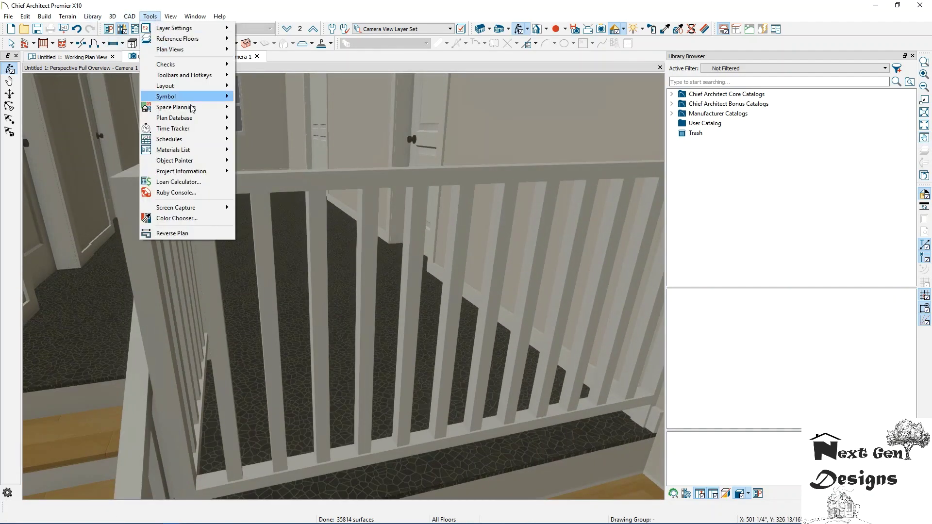
mouse_move(205, 154)
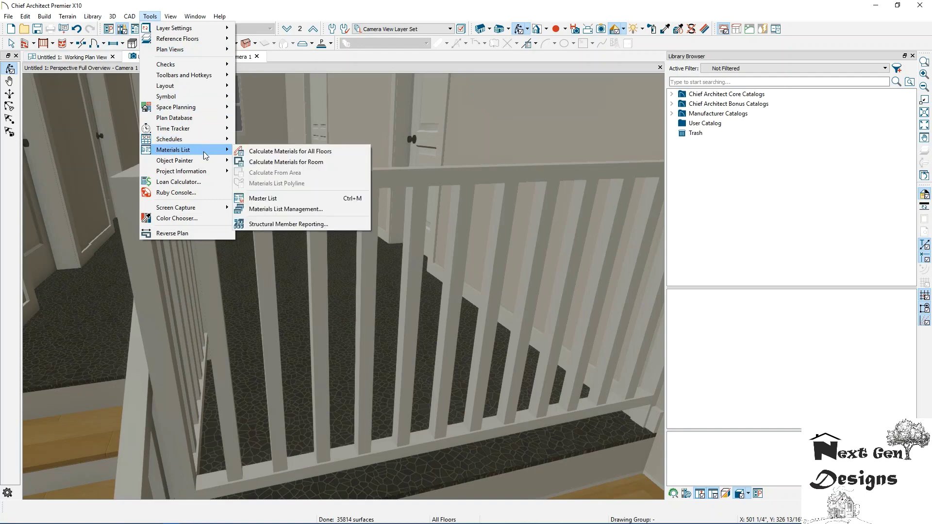
left_click(257, 153)
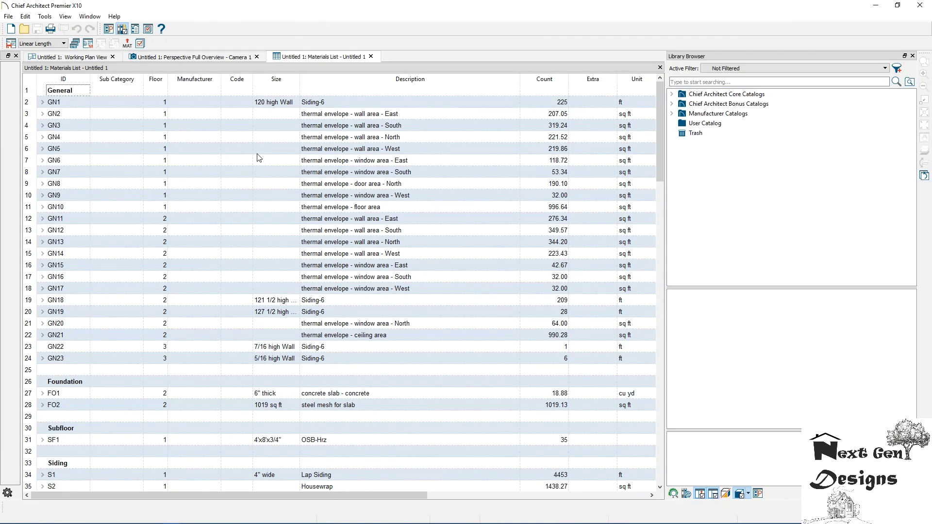
- Review the materials list from the General section through Windows and Doors, including the price, total cost and label columns
scroll(349, 144, "down", 1)
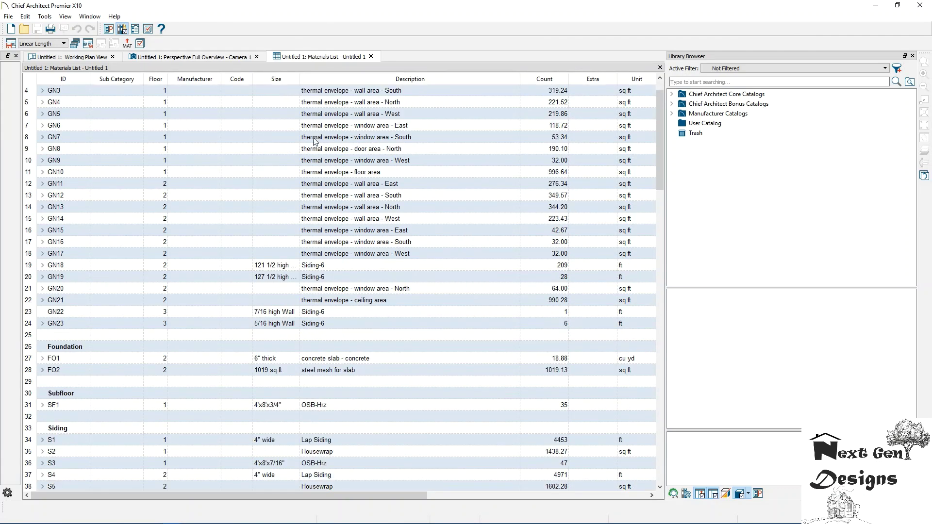
scroll(259, 141, "up", 1)
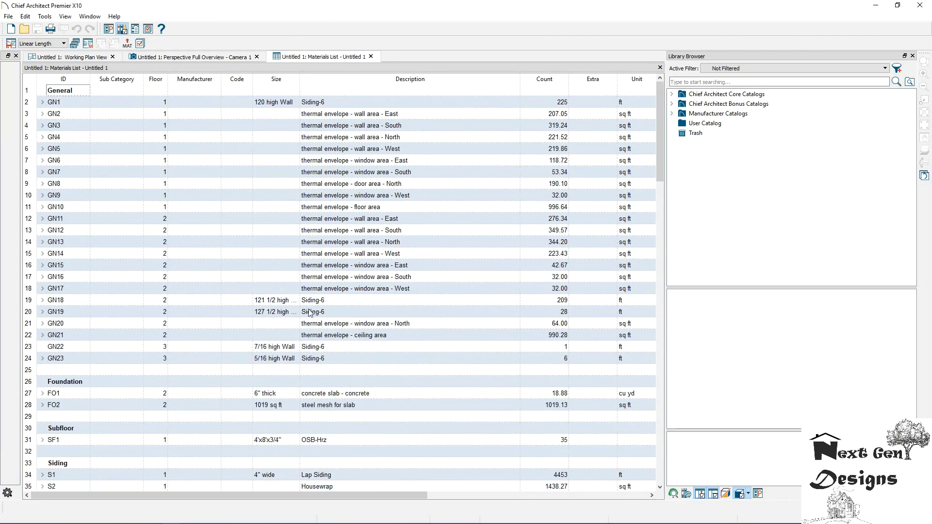
scroll(351, 306, "down", 2)
scroll(350, 306, "down", 20)
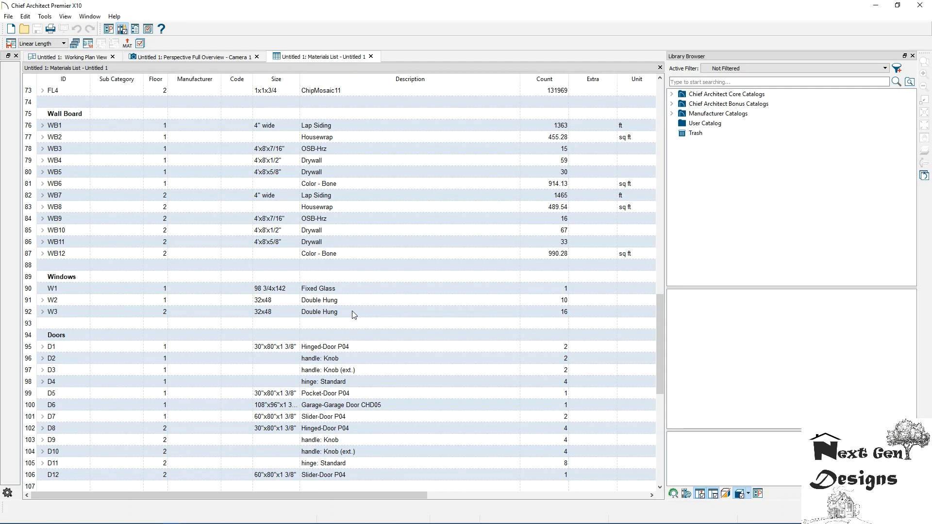
left_click_drag(268, 496, 477, 491)
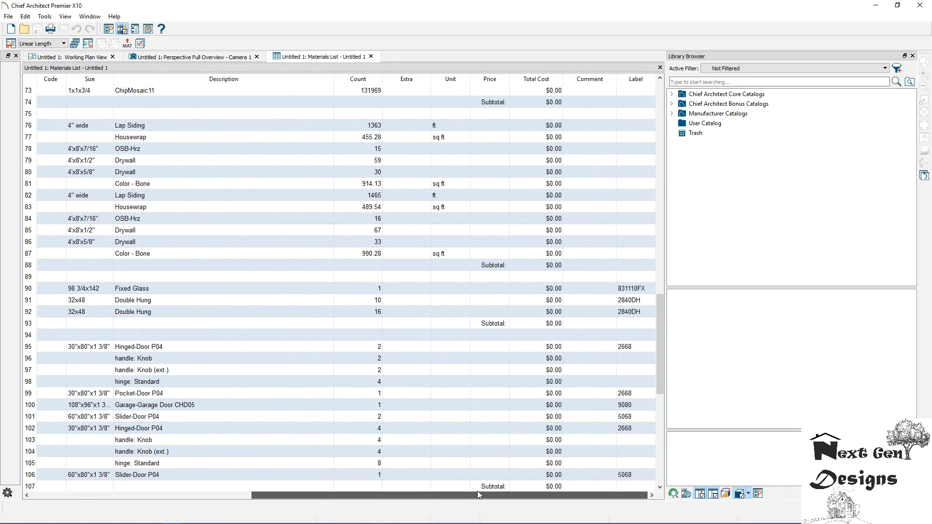
left_click_drag(478, 493, 285, 482)
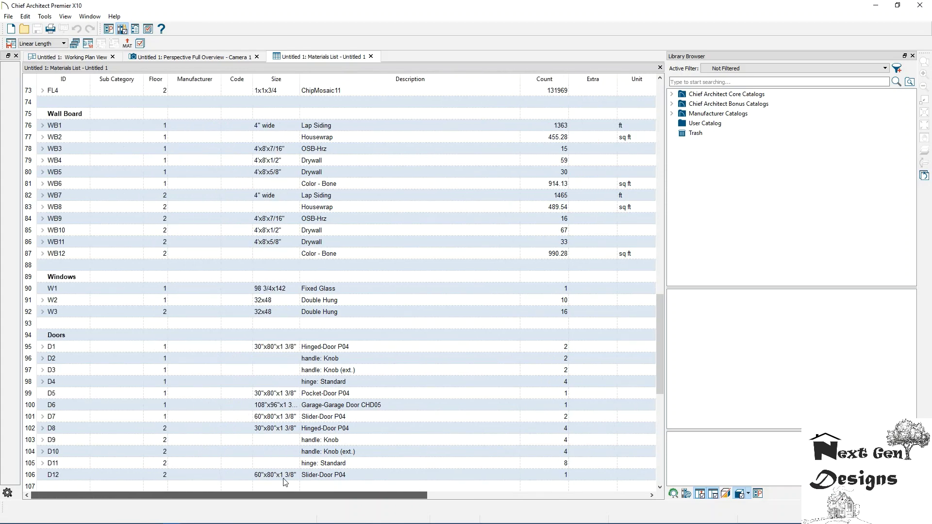
scroll(189, 370, "up", 5)
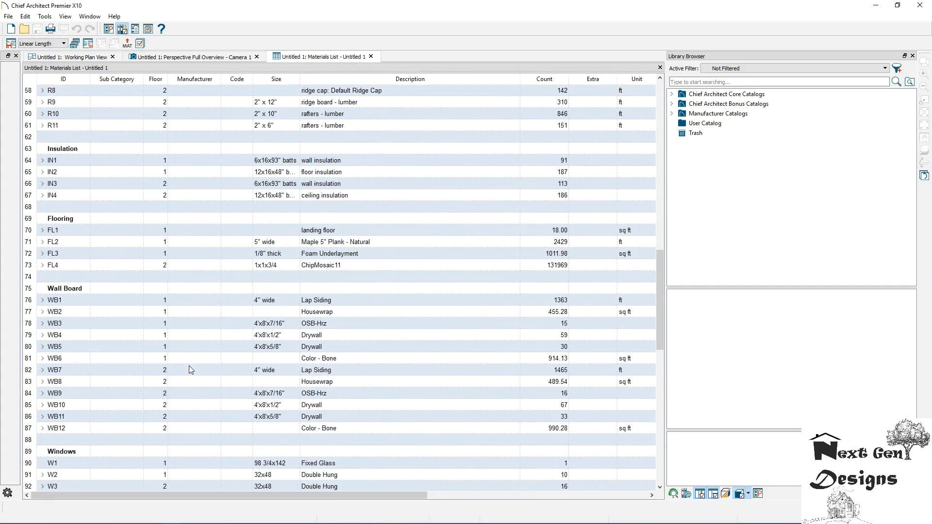
scroll(189, 365, "up", 10)
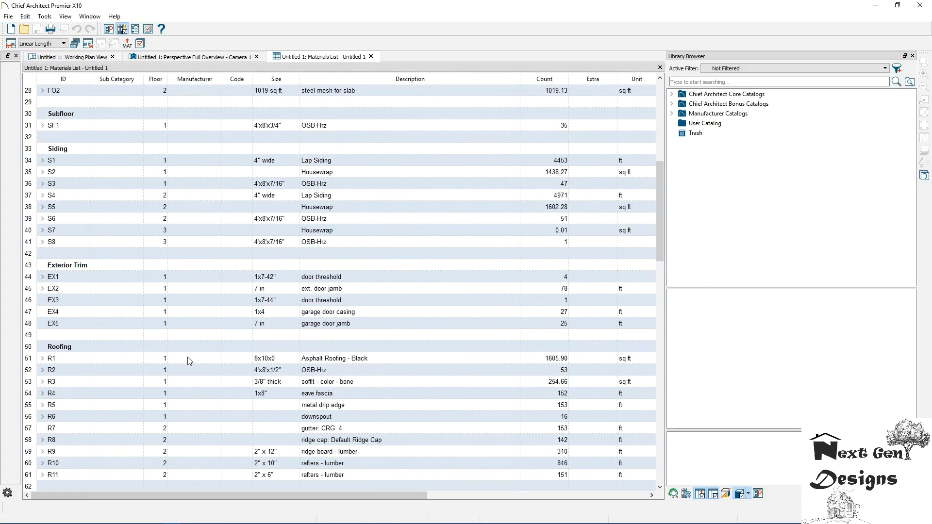